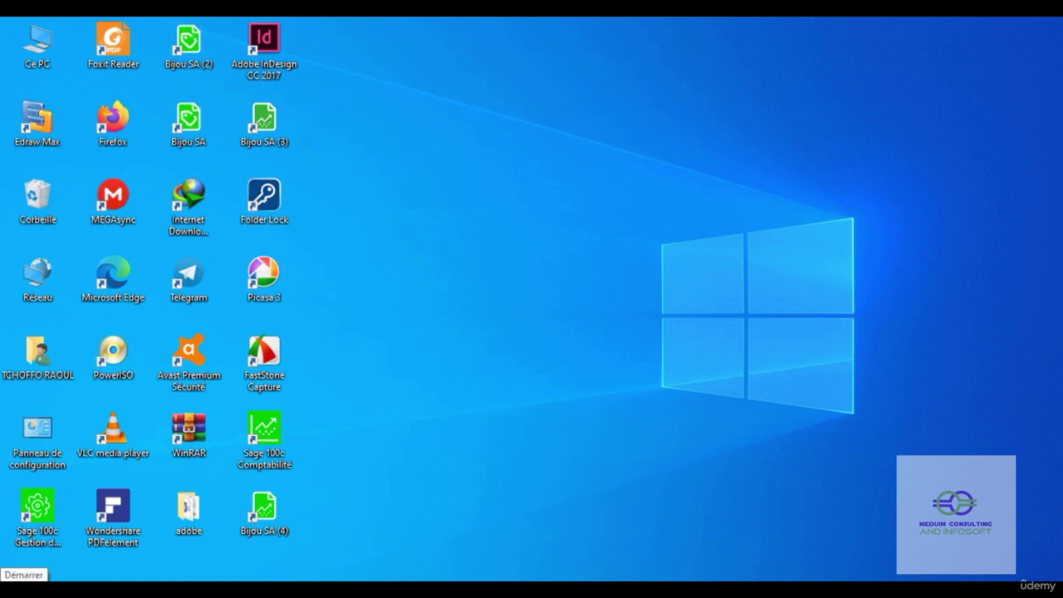
# - Launch Sage 100c Comptabilité from the Sage folder in the installed programs list, and close it
pyautogui.click(12, 589)
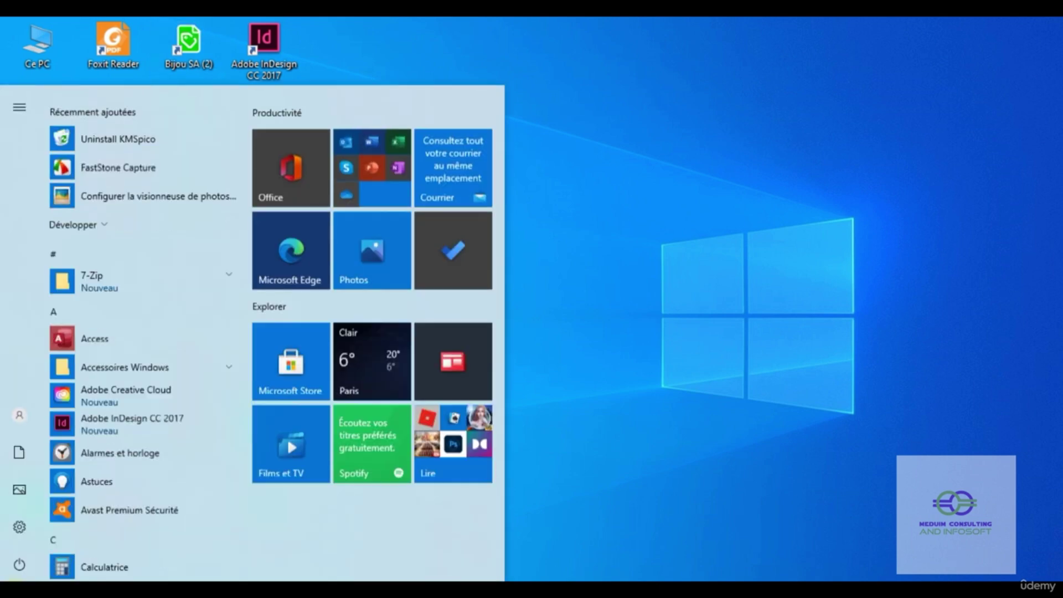
pyautogui.scroll(-5, 128, 302)
pyautogui.scroll(-10, 129, 310)
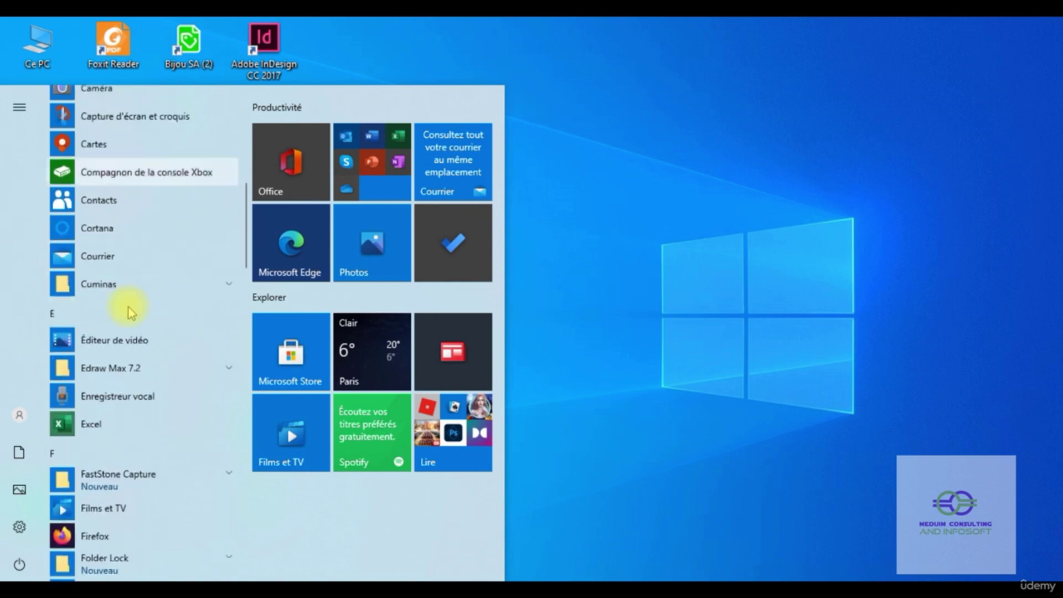
pyautogui.scroll(-9, 128, 314)
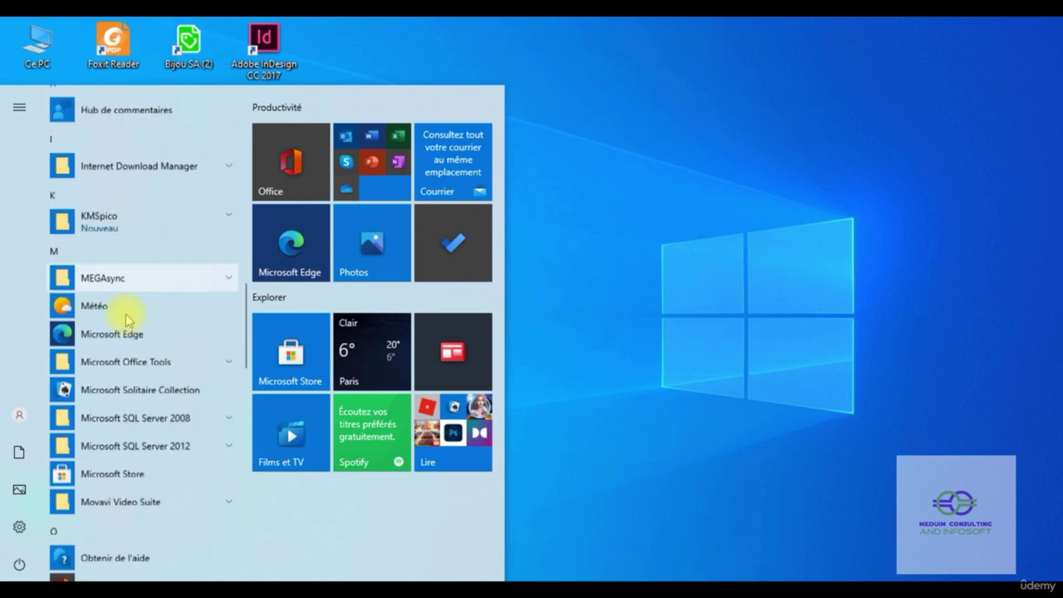
pyautogui.scroll(-7, 131, 310)
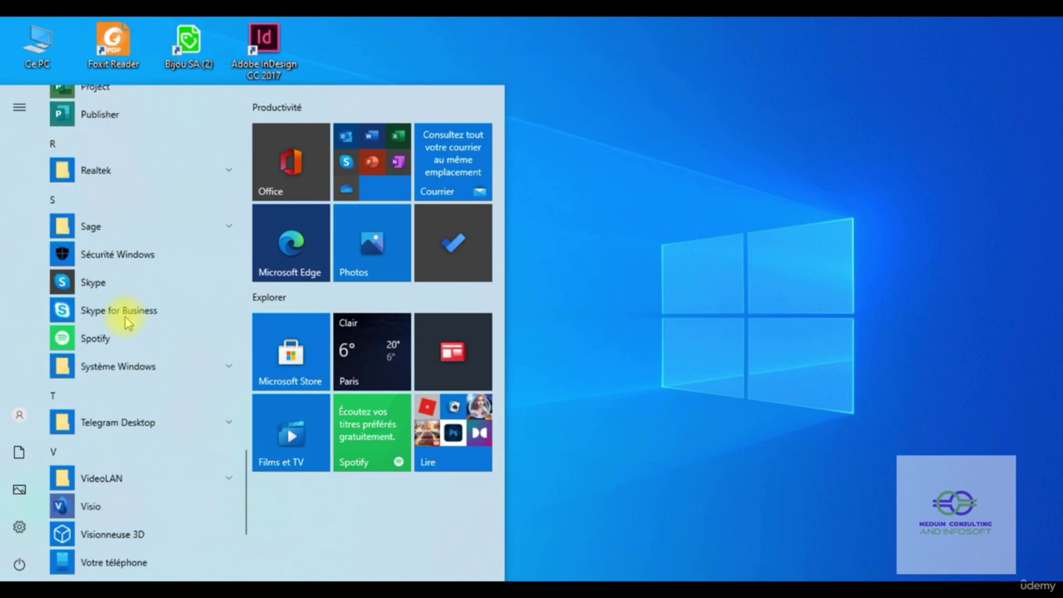
pyautogui.scroll(2, 133, 304)
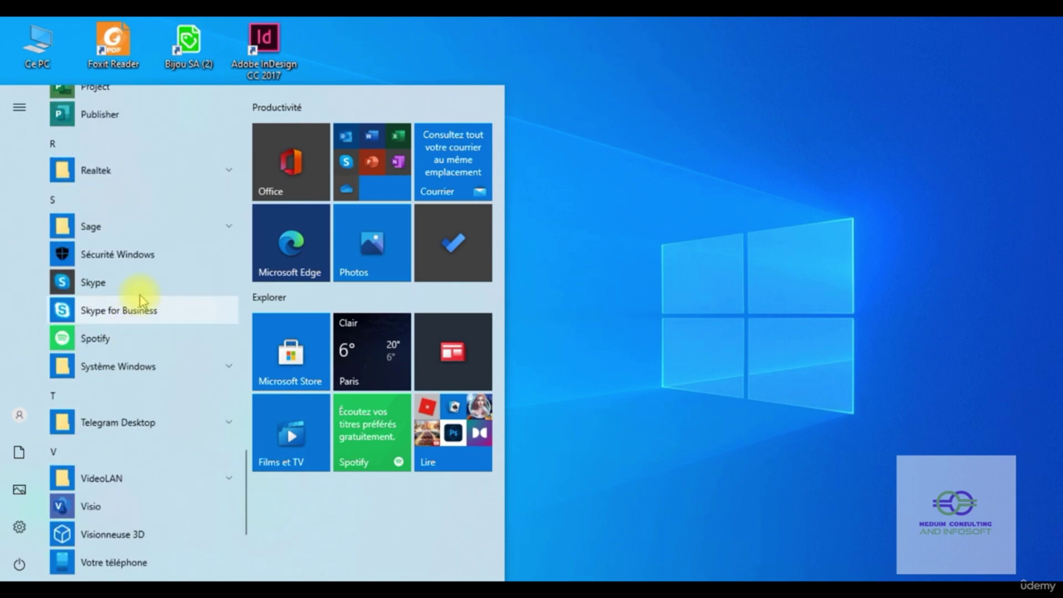
pyautogui.click(213, 238)
pyautogui.scroll(-3, 173, 286)
pyautogui.scroll(-3, 172, 285)
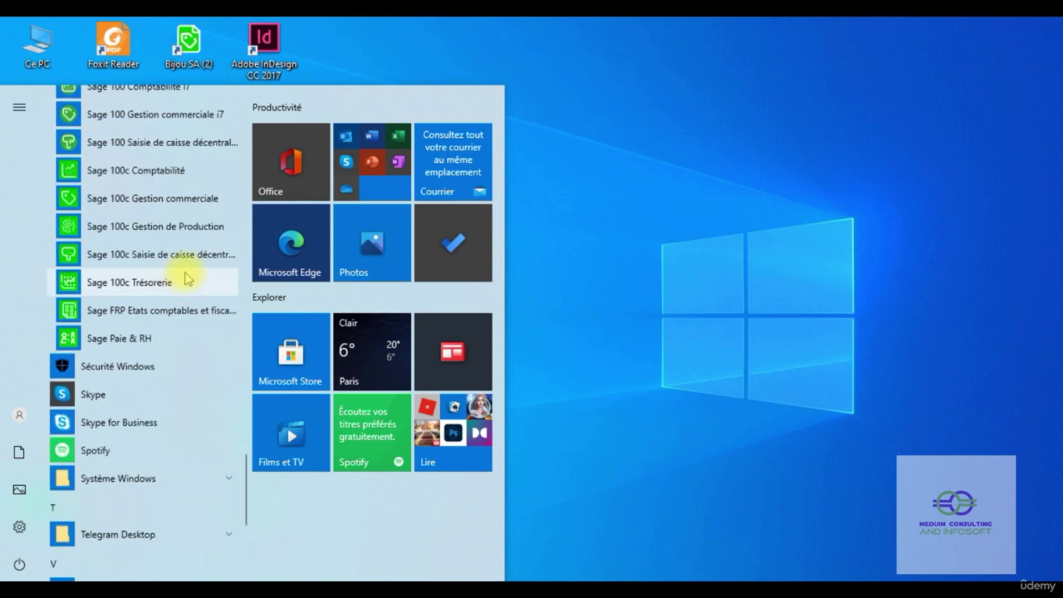
pyautogui.click(73, 173)
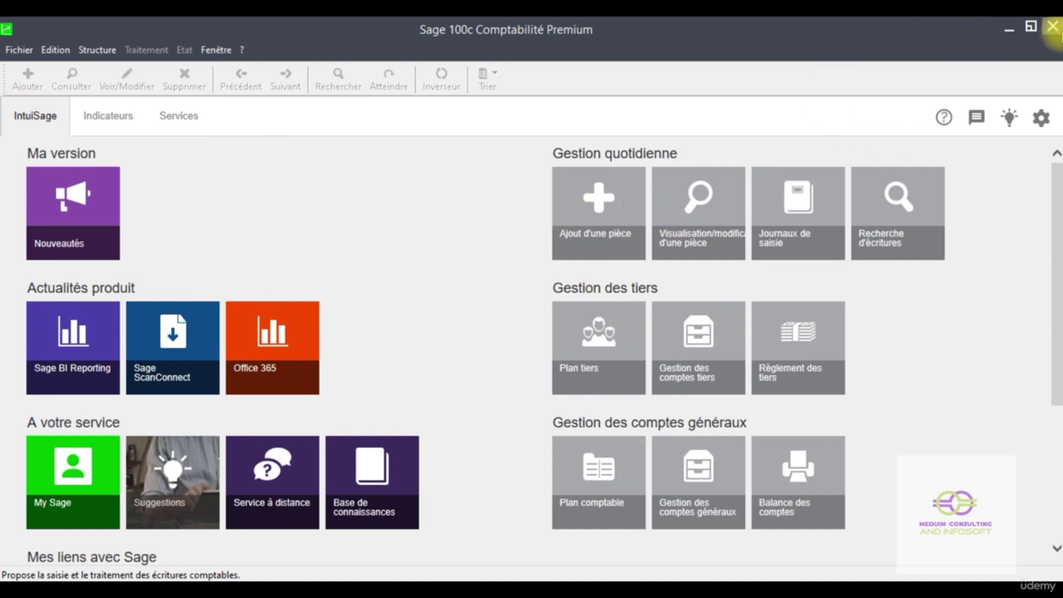
pyautogui.click(1054, 26)
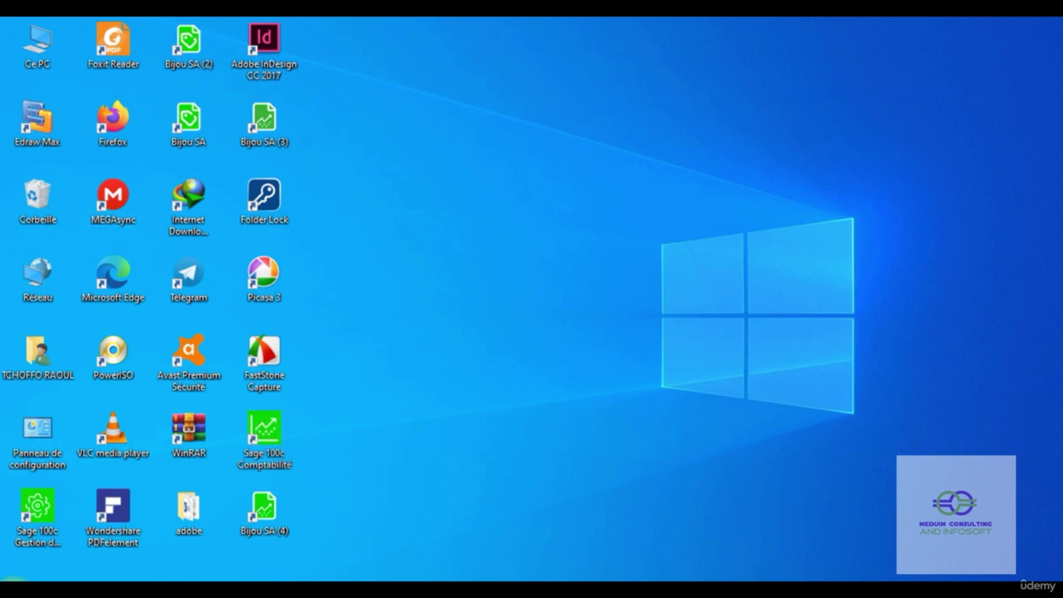
# - Locate the Sage 100c Comptabilité entry in the Sage folder of the installed programs list
pyautogui.click(11, 581)
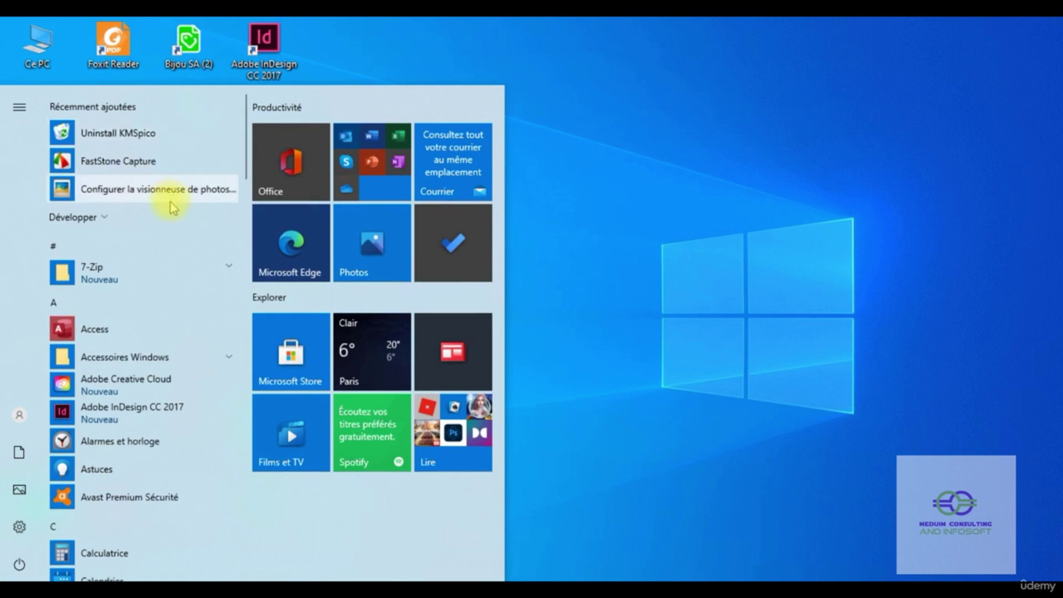
pyautogui.scroll(-15, 172, 199)
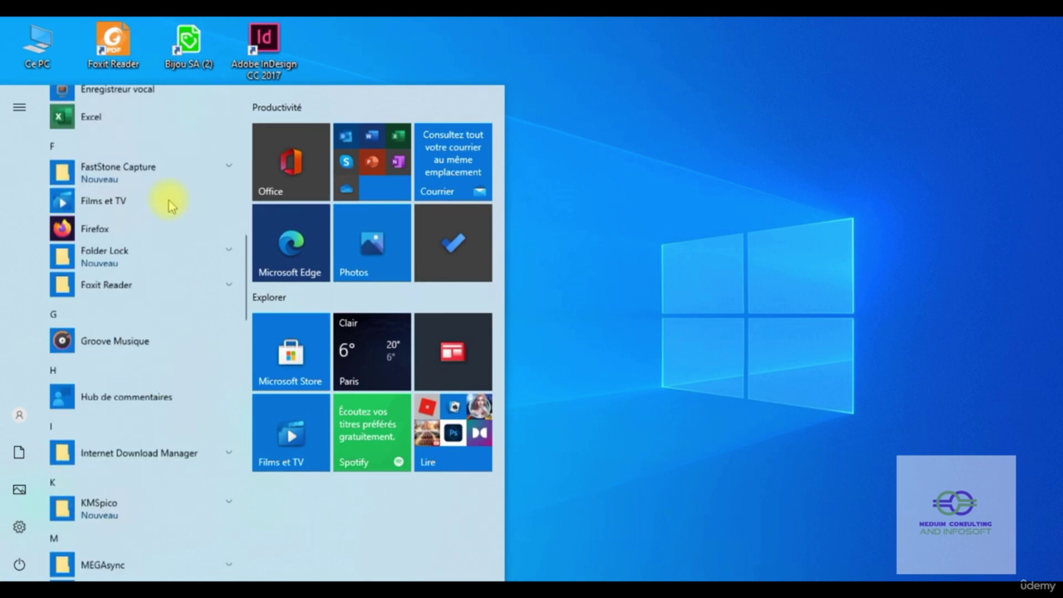
pyautogui.scroll(-15, 168, 202)
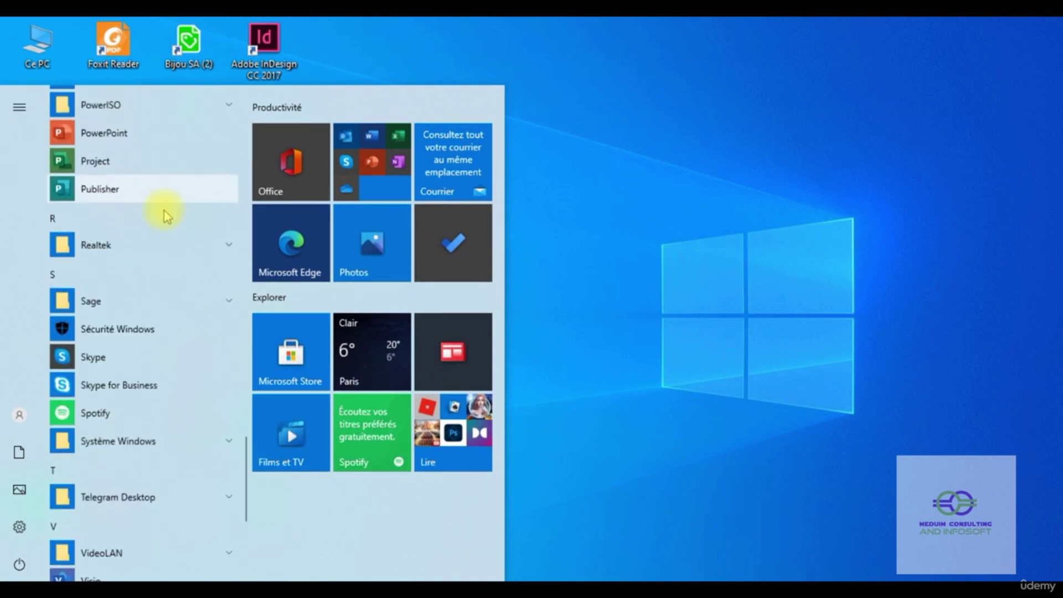
pyautogui.click(210, 153)
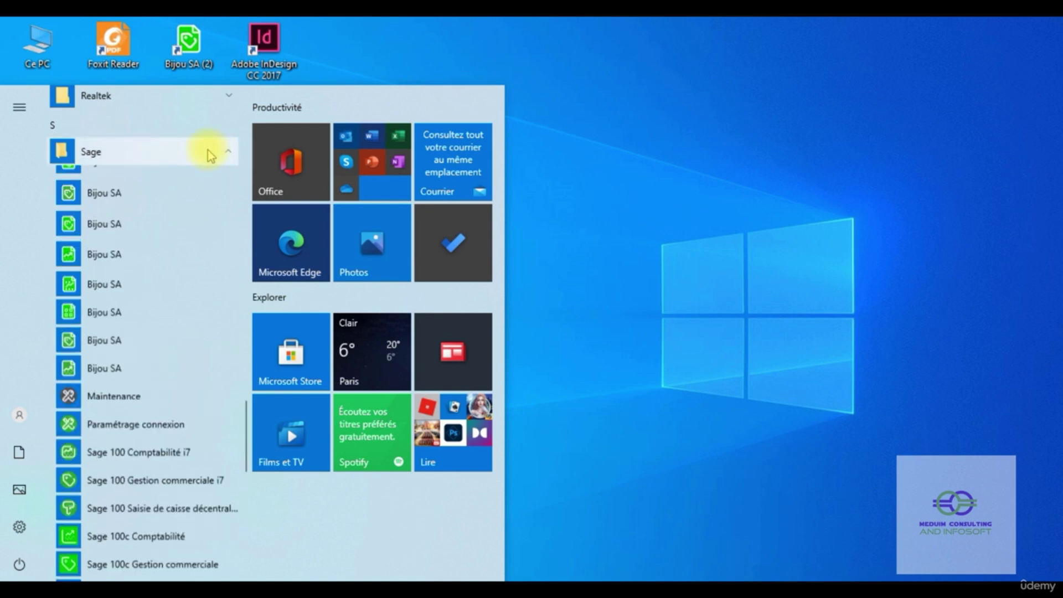
pyautogui.scroll(-5, 193, 188)
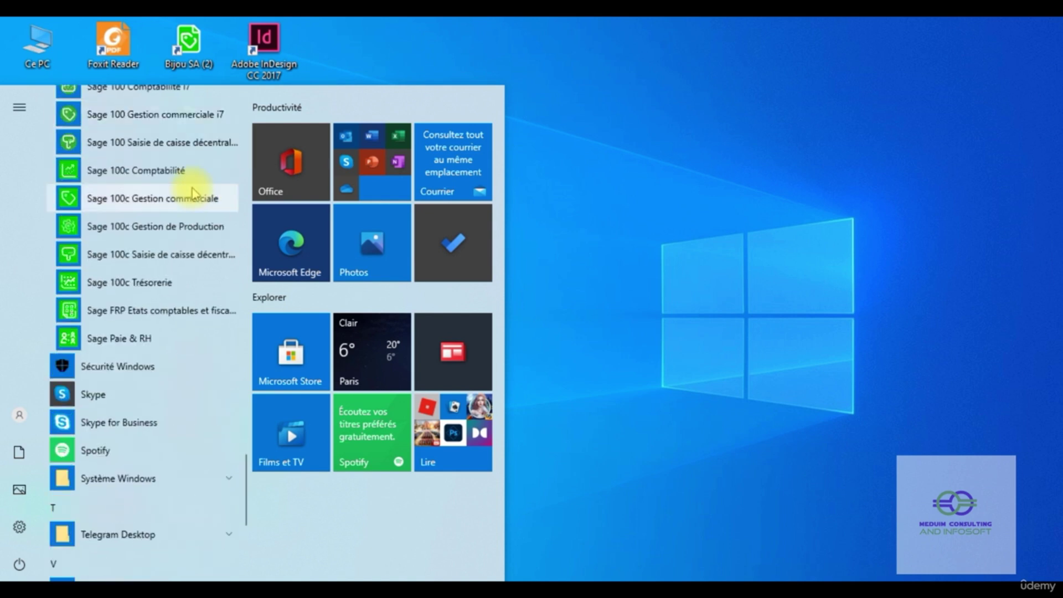
pyautogui.click(71, 172)
pyautogui.moveTo(71, 172)
pyautogui.mouseDown()
pyautogui.moveTo(570, 181)
pyautogui.moveTo(615, 194)
pyautogui.moveTo(326, 177)
pyautogui.moveTo(122, 186)
pyautogui.moveTo(80, 172)
pyautogui.mouseUp()
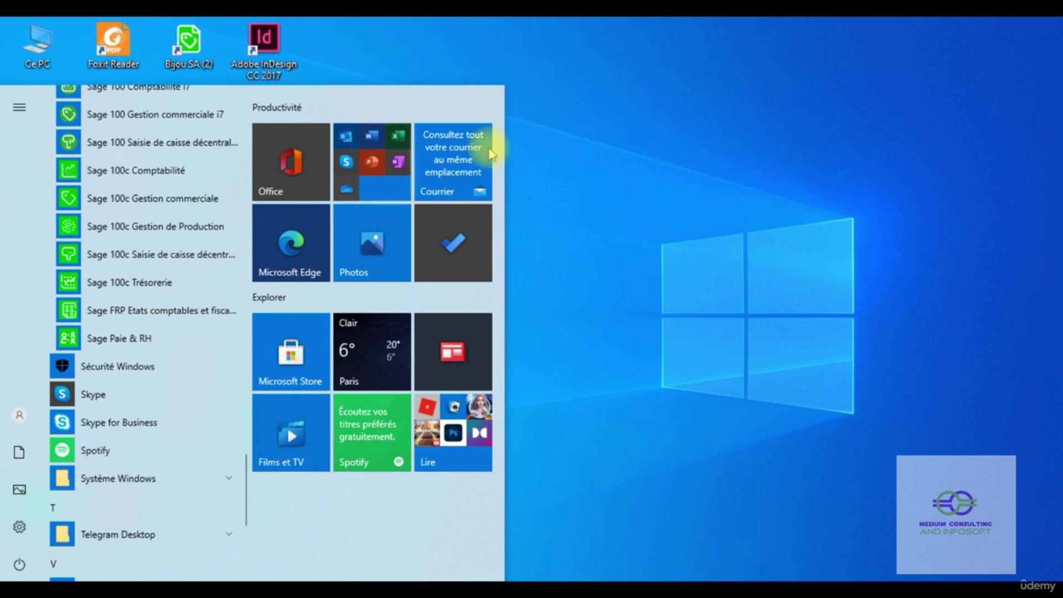
pyautogui.click(576, 131)
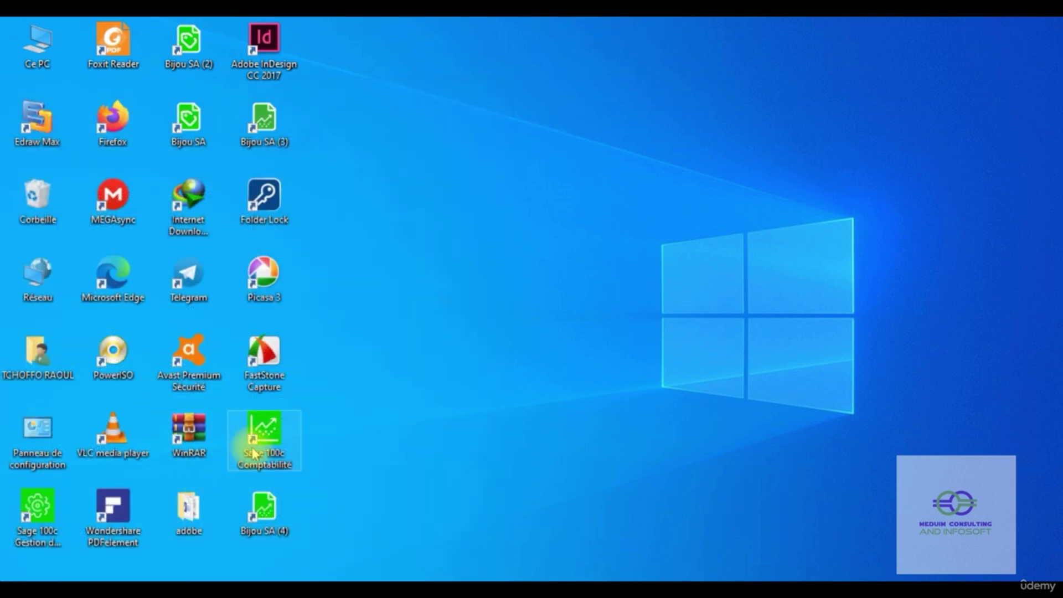
# - Launch Sage 100c Comptabilité from its desktop shortcut and bring up the dialog for opening an existing accounting file
pyautogui.click(266, 439)
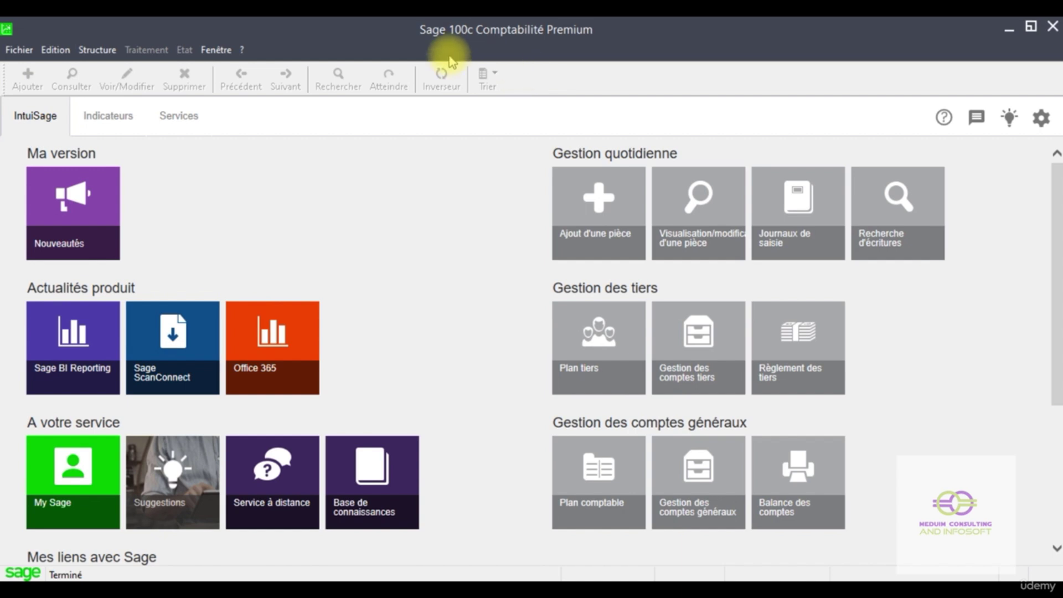
pyautogui.click(18, 51)
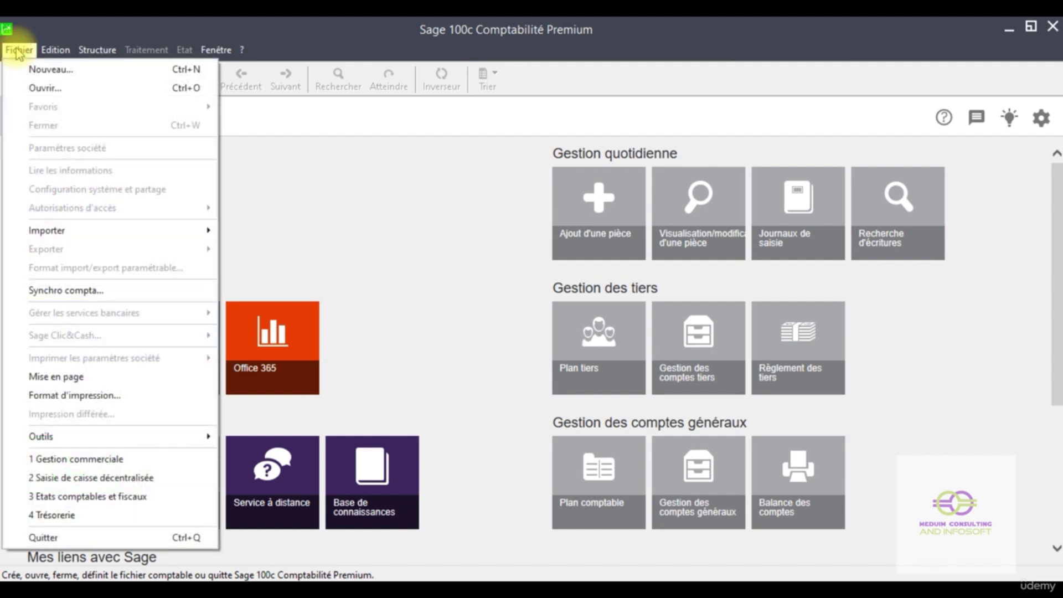
pyautogui.click(52, 90)
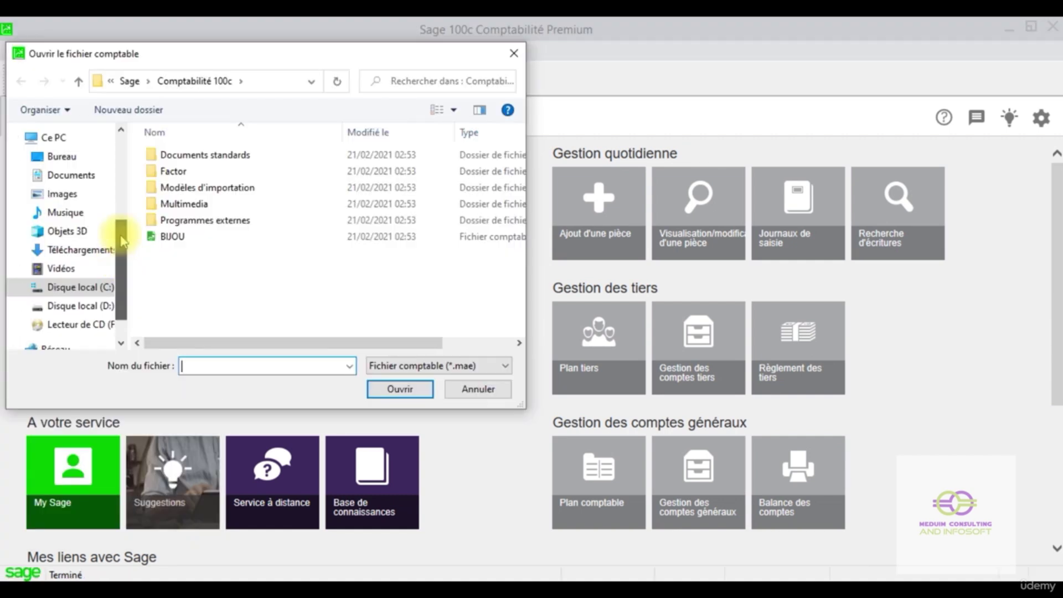
pyautogui.moveTo(124, 238)
pyautogui.mouseDown()
pyautogui.moveTo(122, 149)
pyautogui.moveTo(120, 244)
pyautogui.mouseUp()
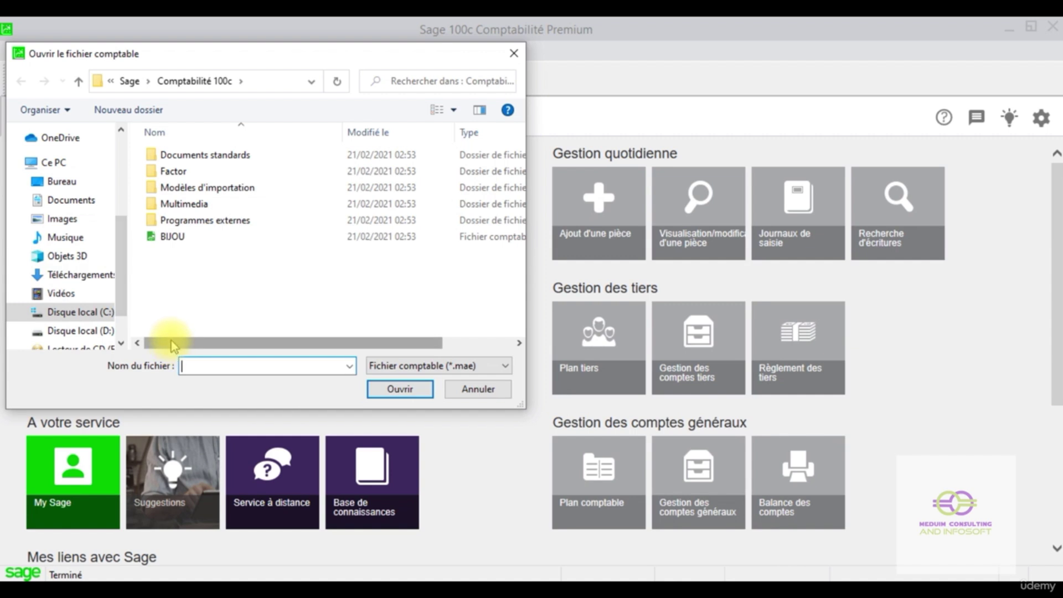
pyautogui.moveTo(171, 339)
pyautogui.mouseDown()
pyautogui.moveTo(297, 340)
pyautogui.moveTo(161, 330)
pyautogui.mouseUp()
pyautogui.moveTo(165, 343)
pyautogui.mouseDown()
pyautogui.moveTo(257, 349)
pyautogui.moveTo(156, 342)
pyautogui.mouseUp()
pyautogui.moveTo(161, 348); pyautogui.dragTo(277, 346)
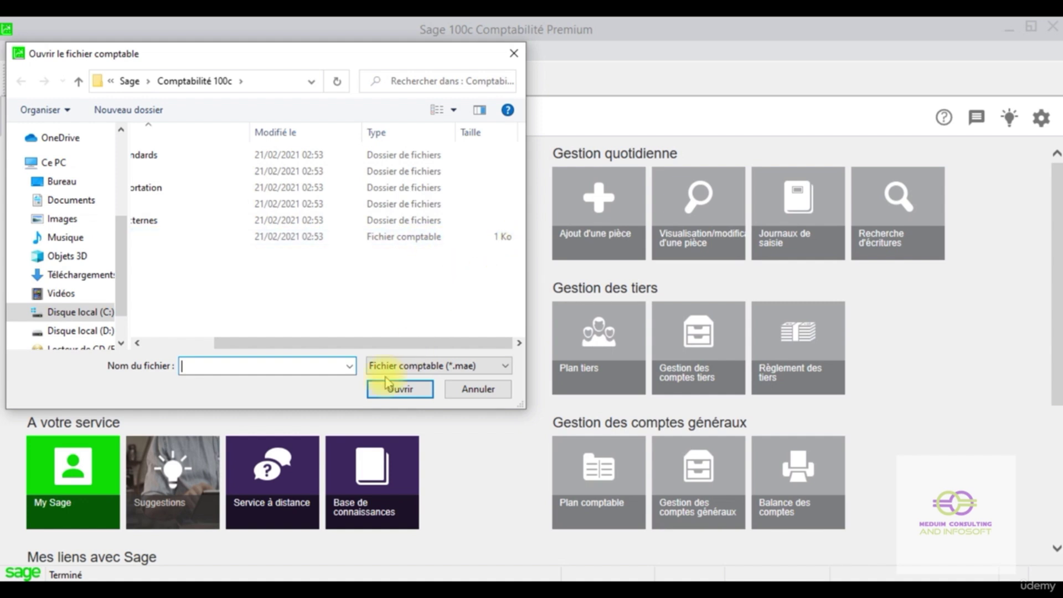
pyautogui.moveTo(381, 345); pyautogui.dragTo(260, 349)
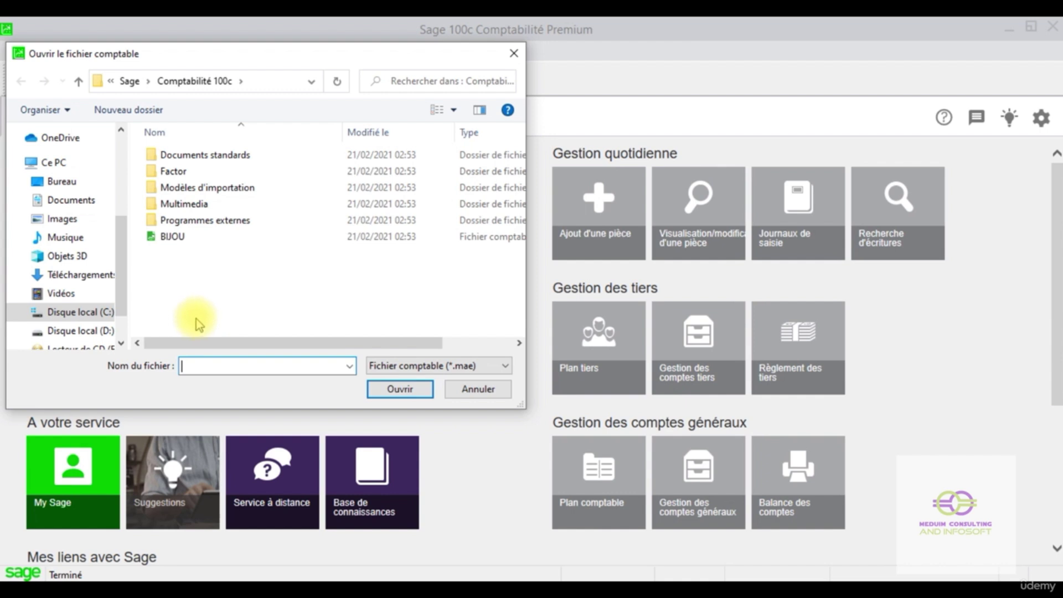
pyautogui.moveTo(122, 258)
pyautogui.mouseDown()
pyautogui.moveTo(126, 167)
pyautogui.moveTo(120, 279)
pyautogui.mouseUp()
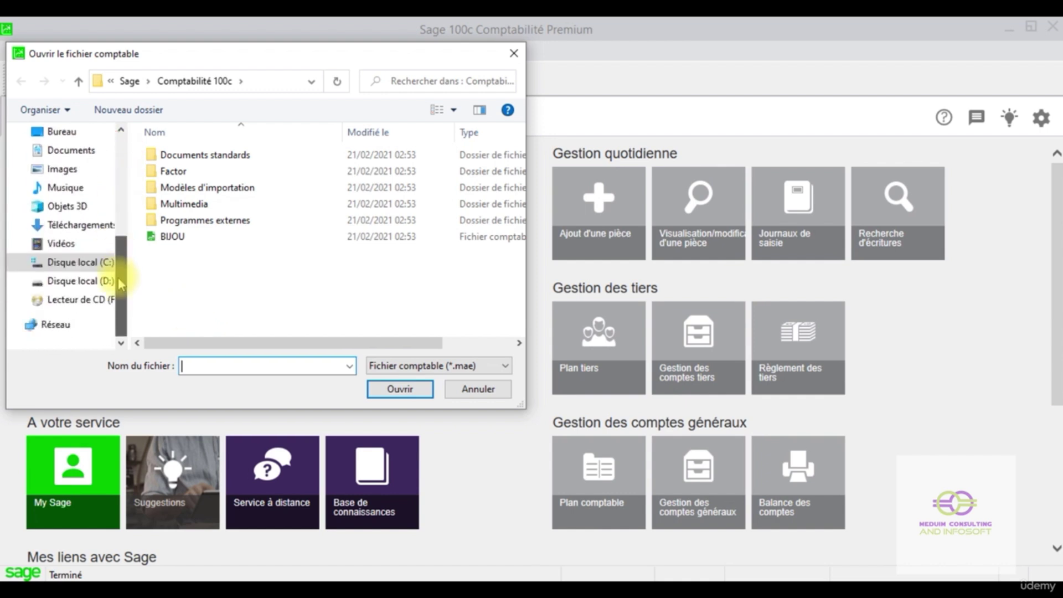
# - Browse from Disque local (C:) through Utilisateurs, Public, Documents publics and Sage to the Comptabilité 100c folder
pyautogui.click(78, 262)
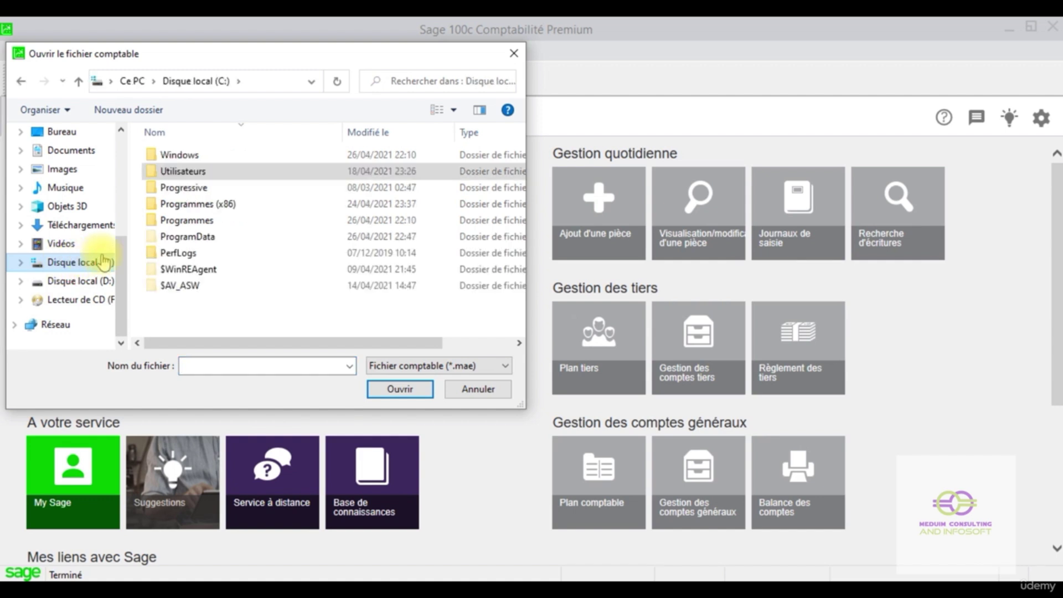
pyautogui.doubleClick(176, 172)
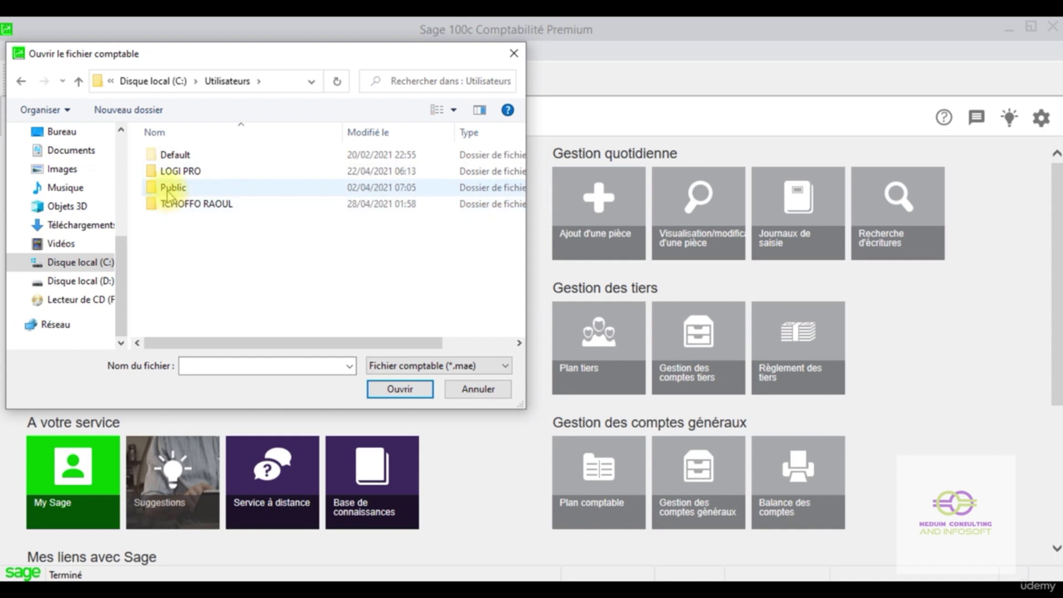
pyautogui.doubleClick(169, 188)
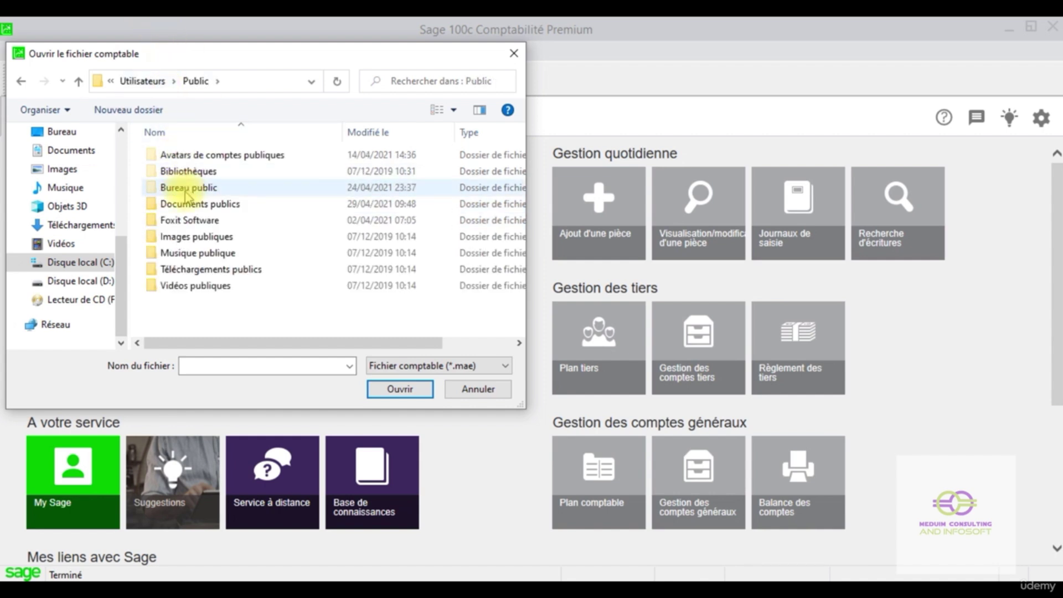
pyautogui.doubleClick(187, 205)
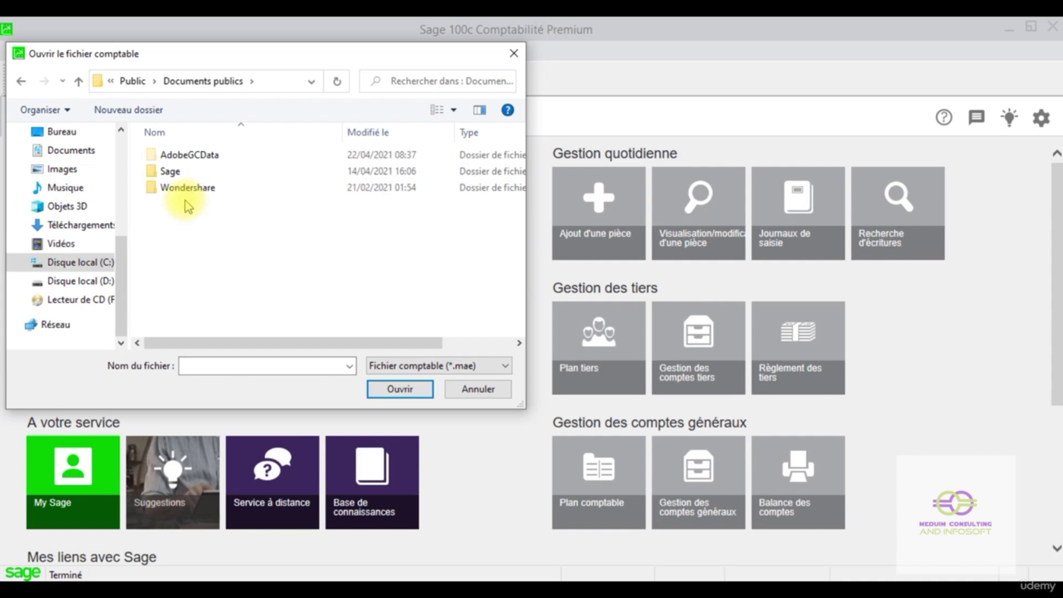
pyautogui.doubleClick(169, 172)
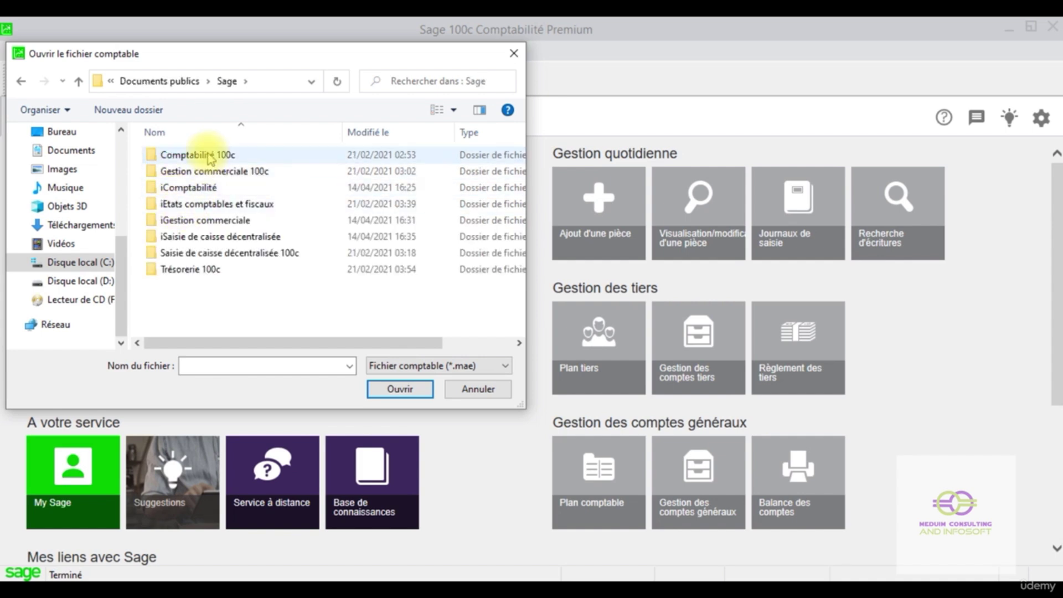
pyautogui.doubleClick(175, 156)
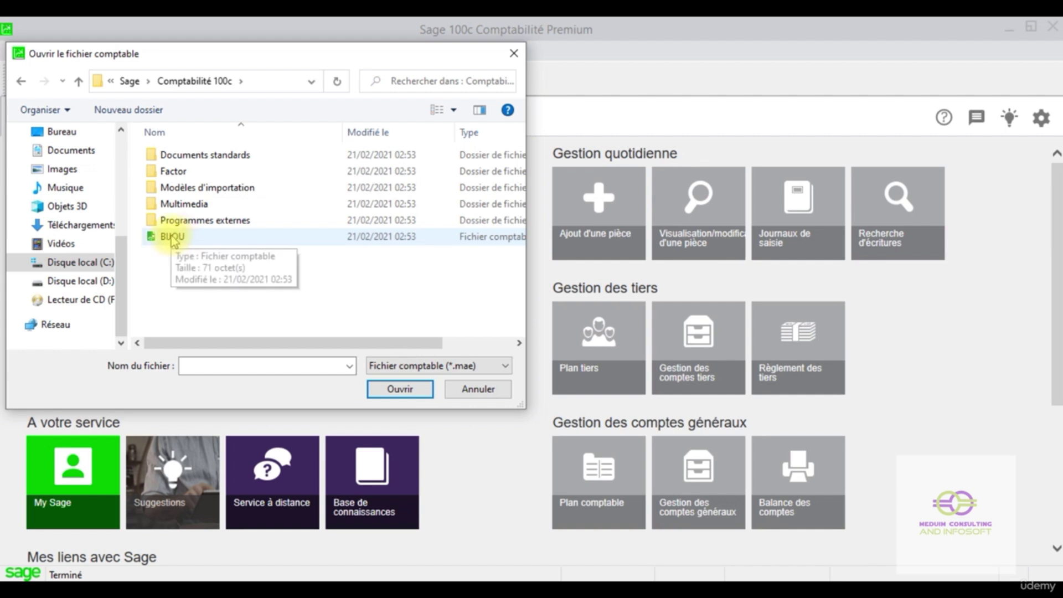
# - Open the BIJOU accounting file as <Administrateur> without a password, and close the program
pyautogui.click(172, 236)
pyautogui.click(399, 388)
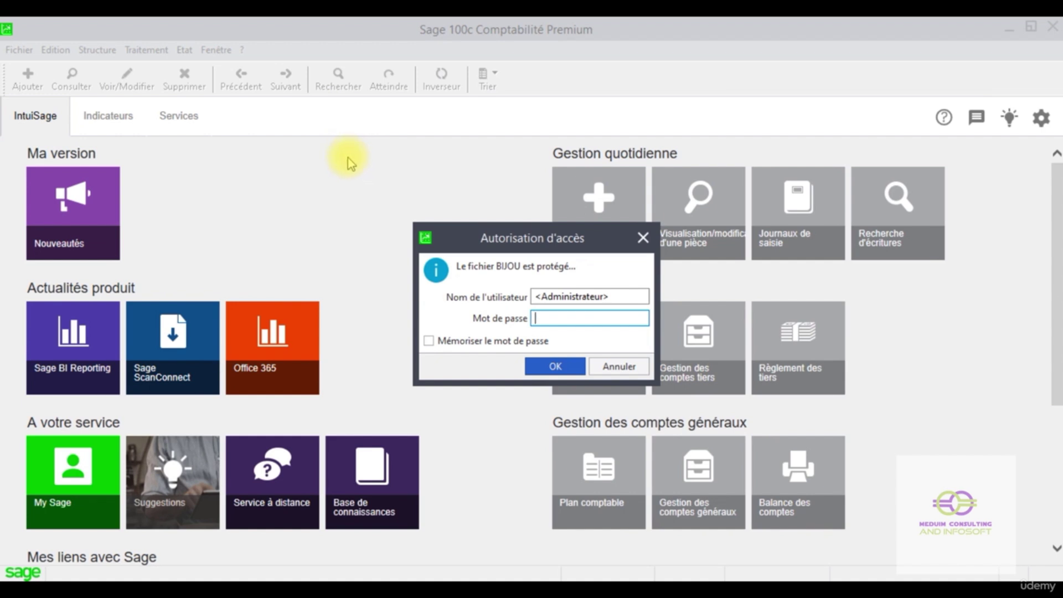
pyautogui.click(545, 371)
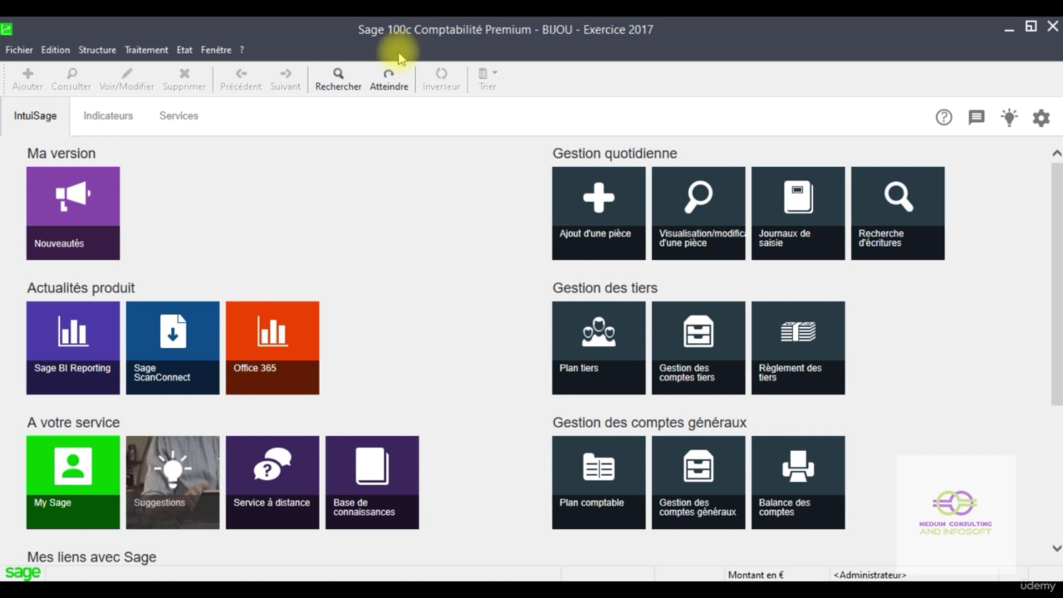
pyautogui.click(1054, 26)
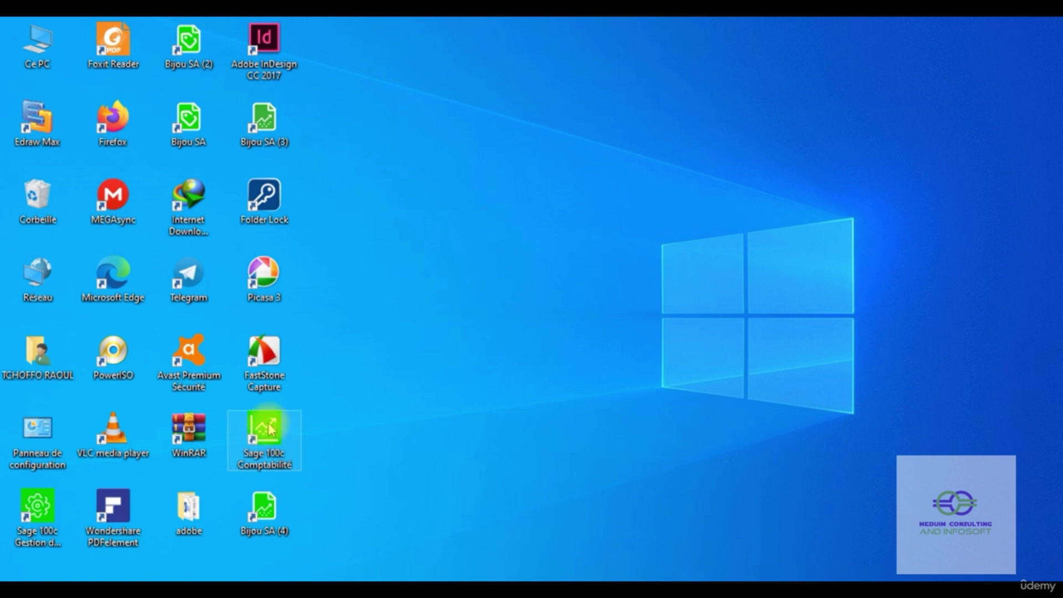
# - Open the BIJOU file directly from the Bijou SA (4) desktop shortcut as <Administrateur> without a password, and close the program
pyautogui.doubleClick(264, 508)
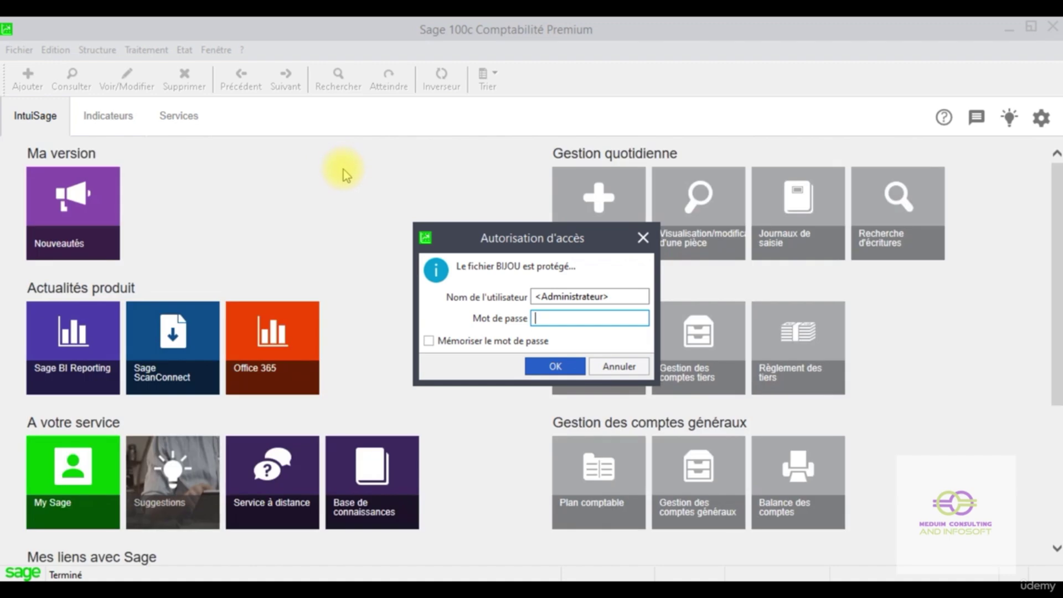
pyautogui.click(556, 364)
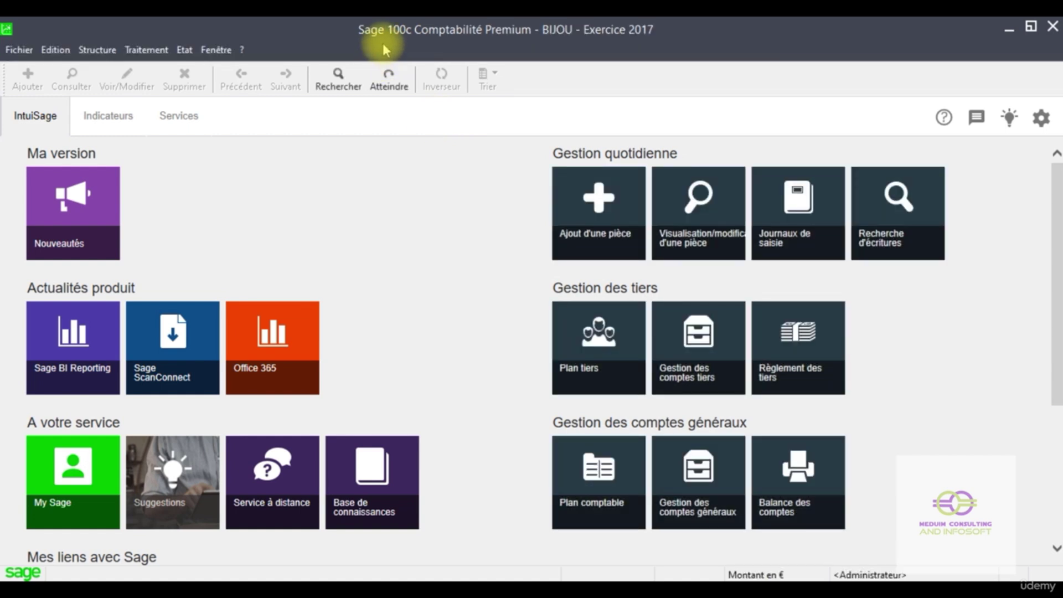
pyautogui.click(1054, 27)
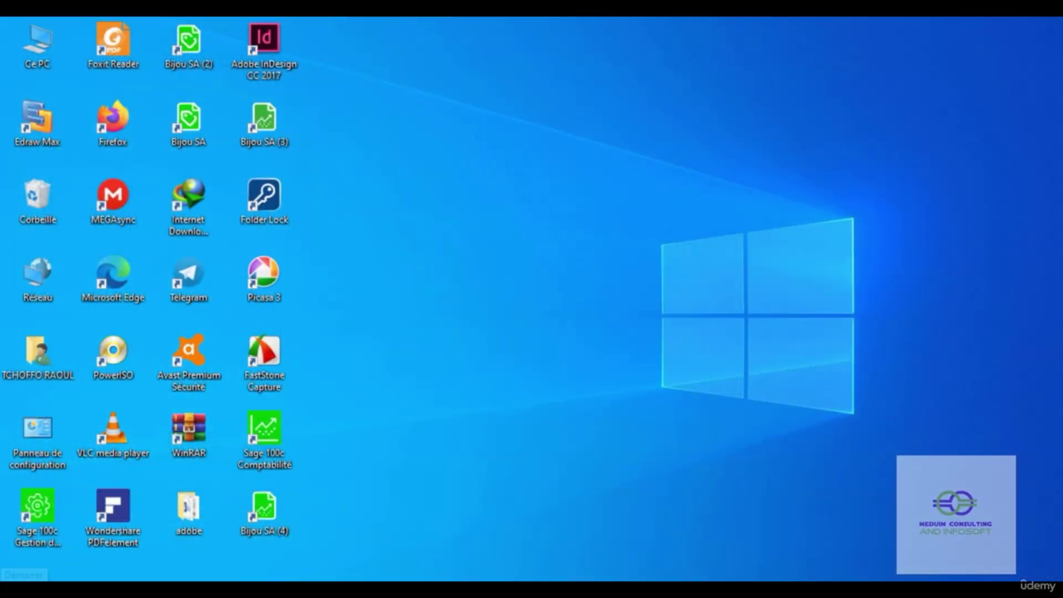
# - Find the Sage folder among the programs installed in Windows and expand it
pyautogui.click(12, 590)
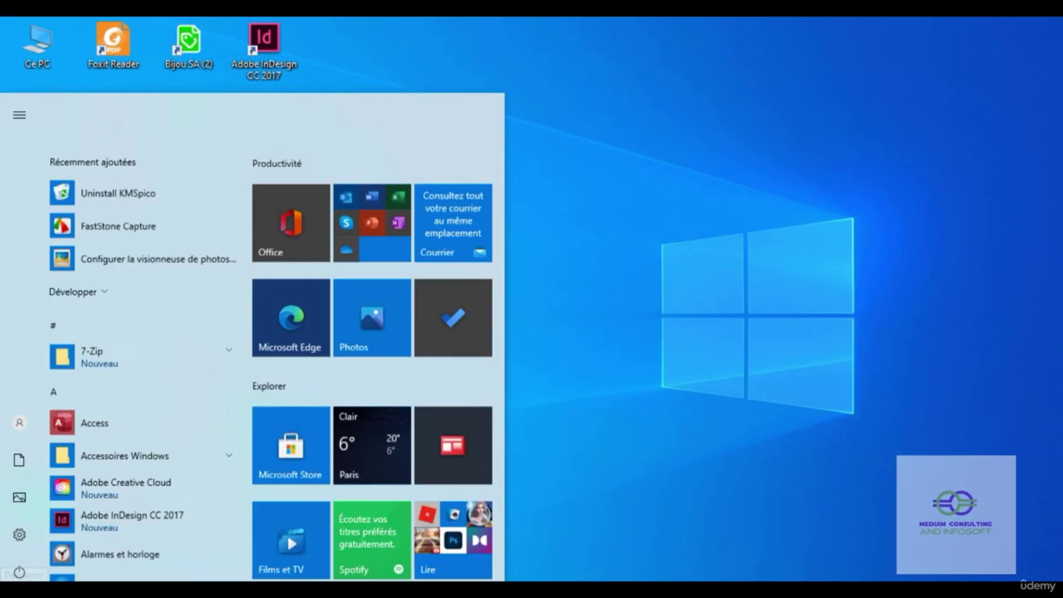
pyautogui.scroll(-10, 142, 360)
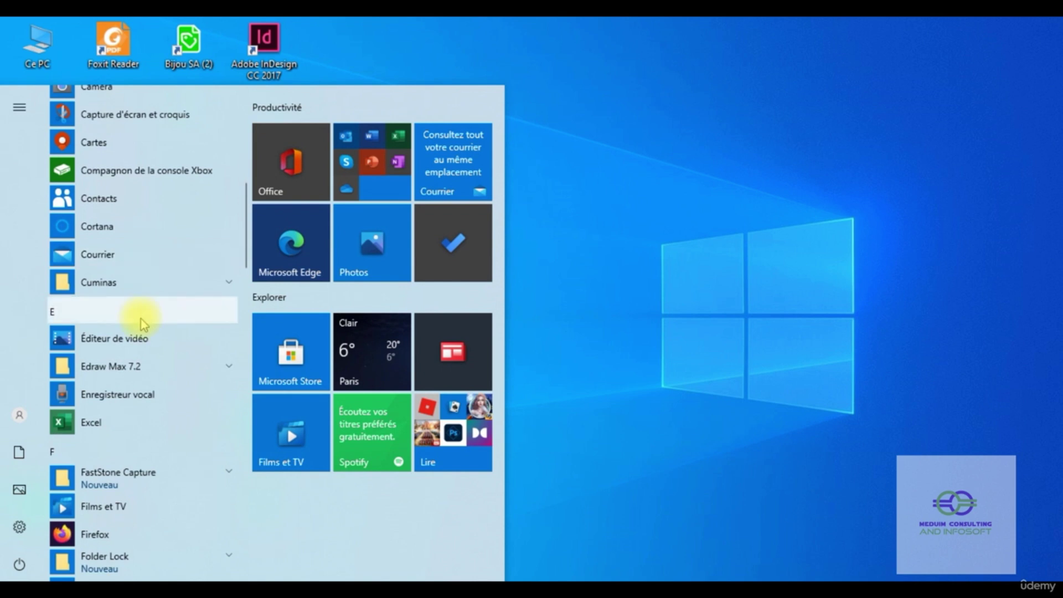
pyautogui.scroll(-8, 141, 319)
pyautogui.scroll(-10, 138, 339)
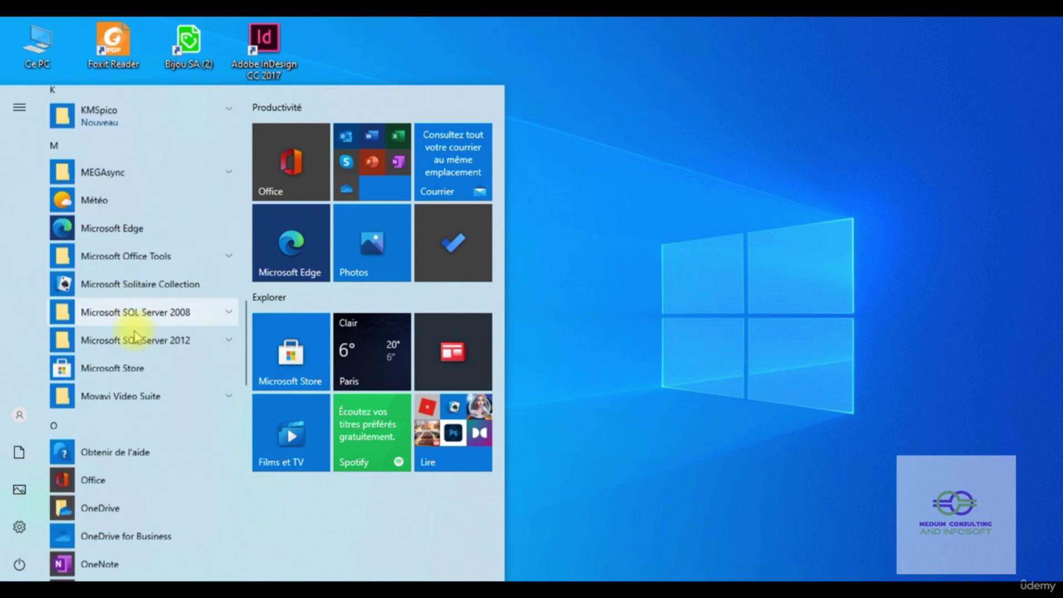
pyautogui.scroll(-5, 135, 336)
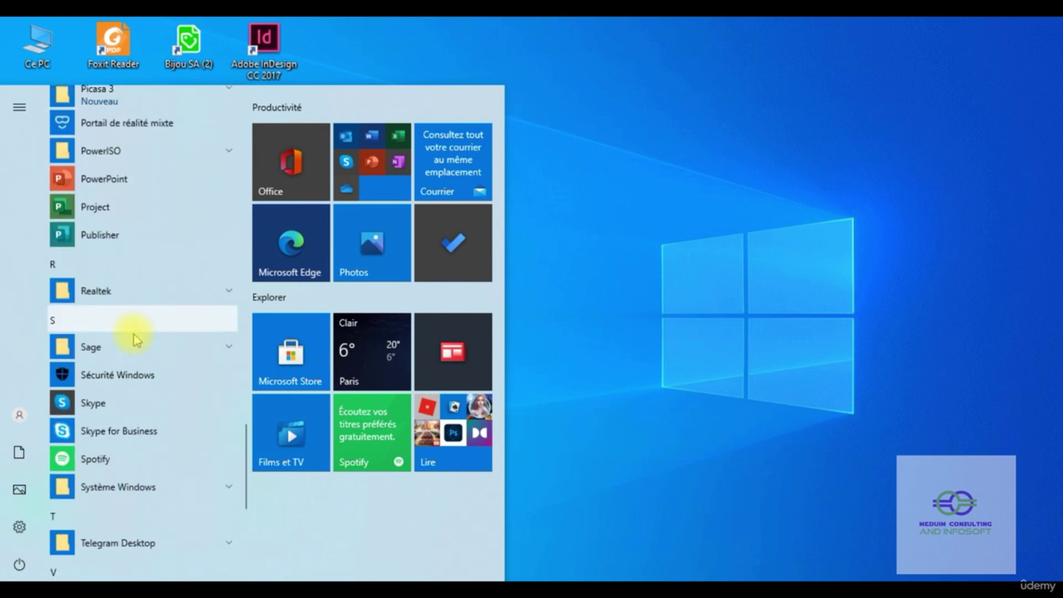
pyautogui.click(216, 232)
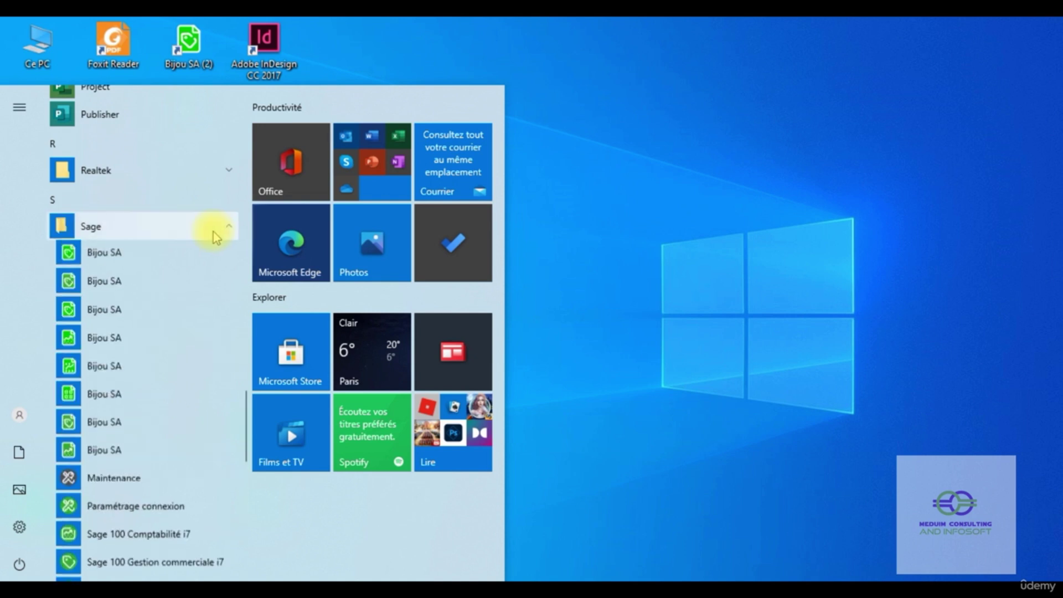
# - Open the BIJOU accounting file from the fourth Bijou SA entry in the Sage folder as <Administrateur> without a password
pyautogui.scroll(-4, 209, 244)
pyautogui.scroll(2, 206, 244)
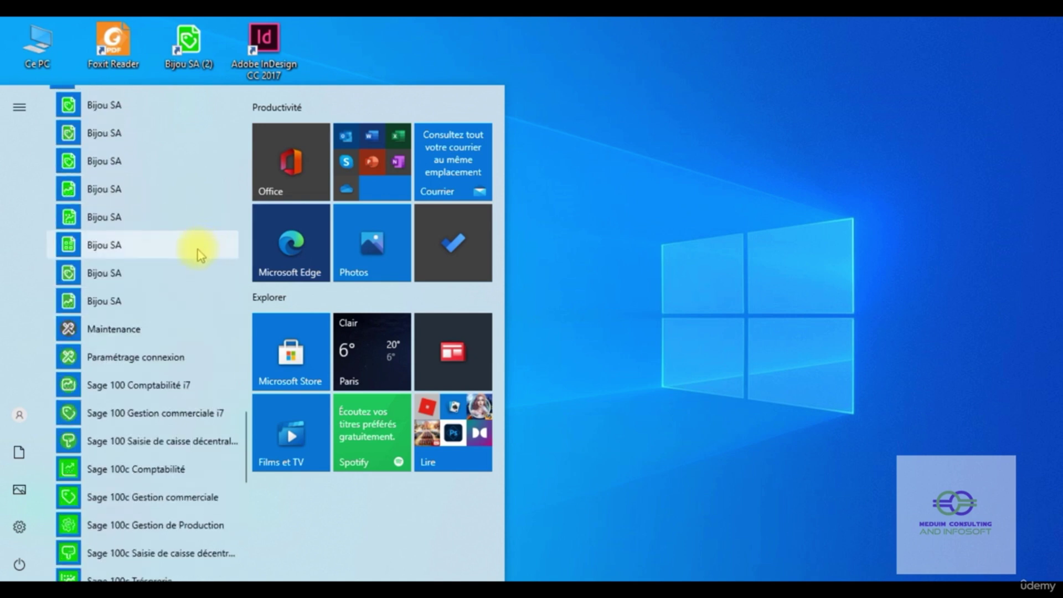
pyautogui.scroll(2, 157, 274)
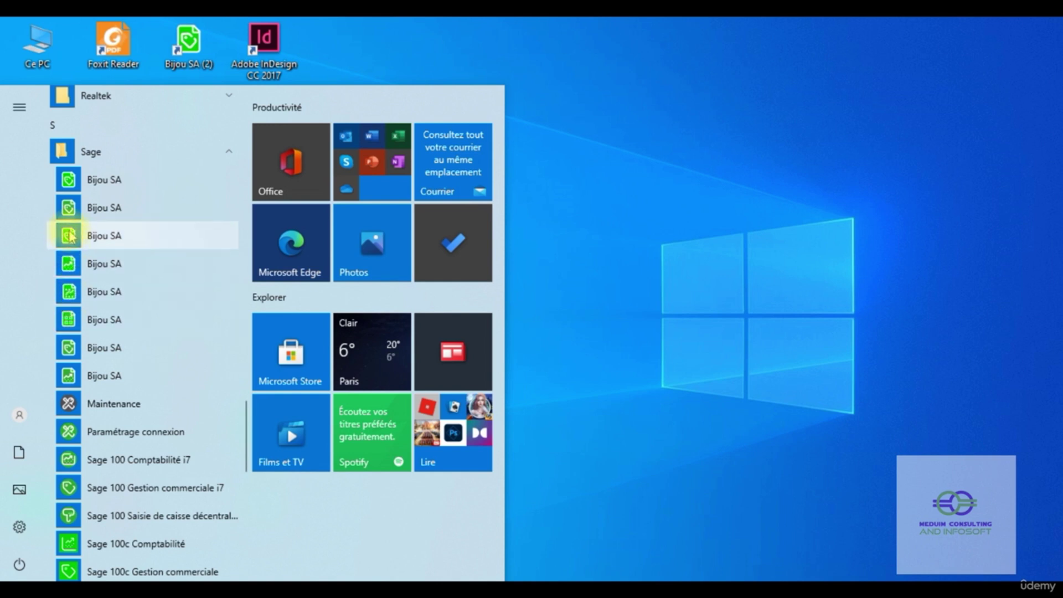
pyautogui.scroll(-4, 142, 316)
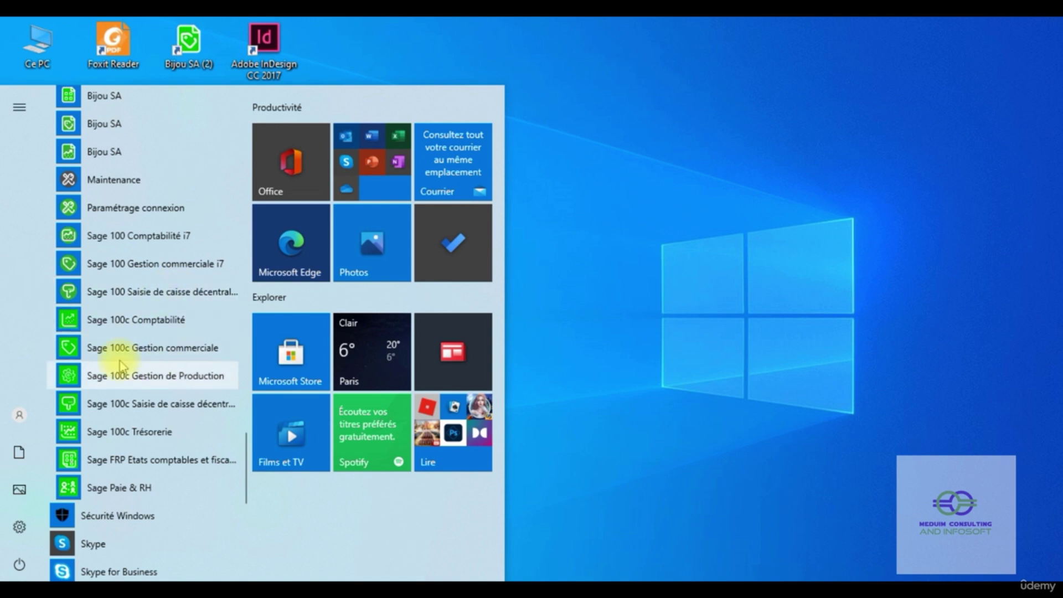
pyautogui.scroll(3, 166, 283)
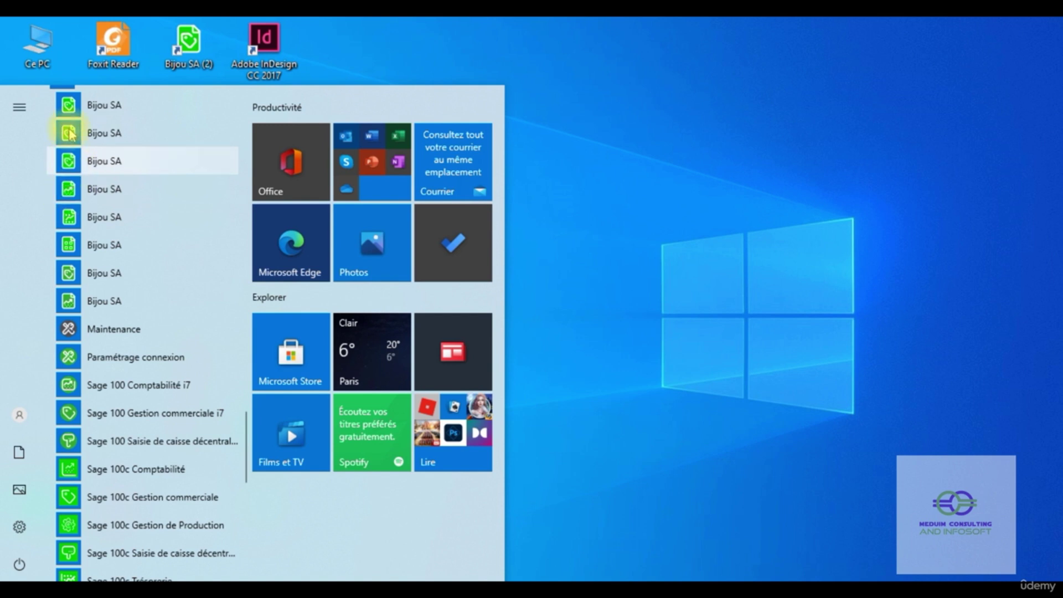
pyautogui.click(68, 190)
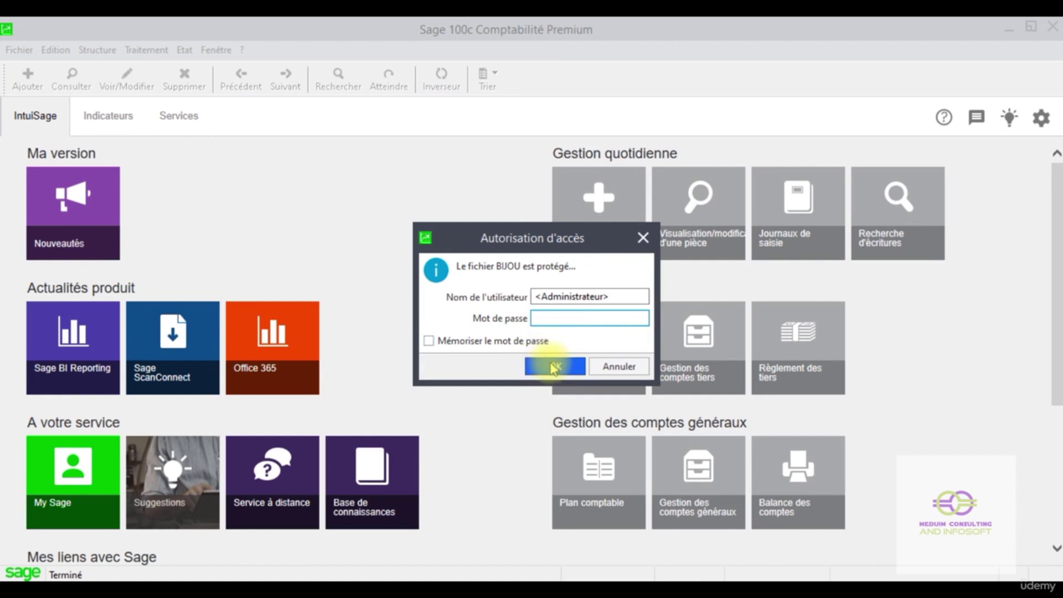
pyautogui.click(554, 368)
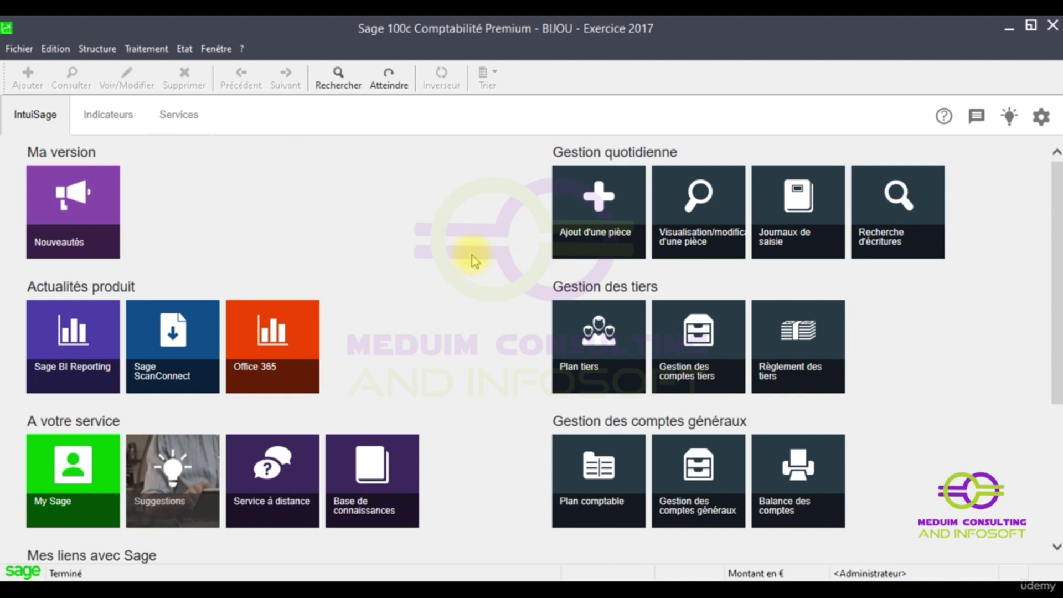
# - Examine the IntuiSage home page shortcuts, from Ma version and Gestion quotidienne down to Mes liens avec Sage
pyautogui.scroll(-4, 464, 264)
pyautogui.scroll(4, 437, 322)
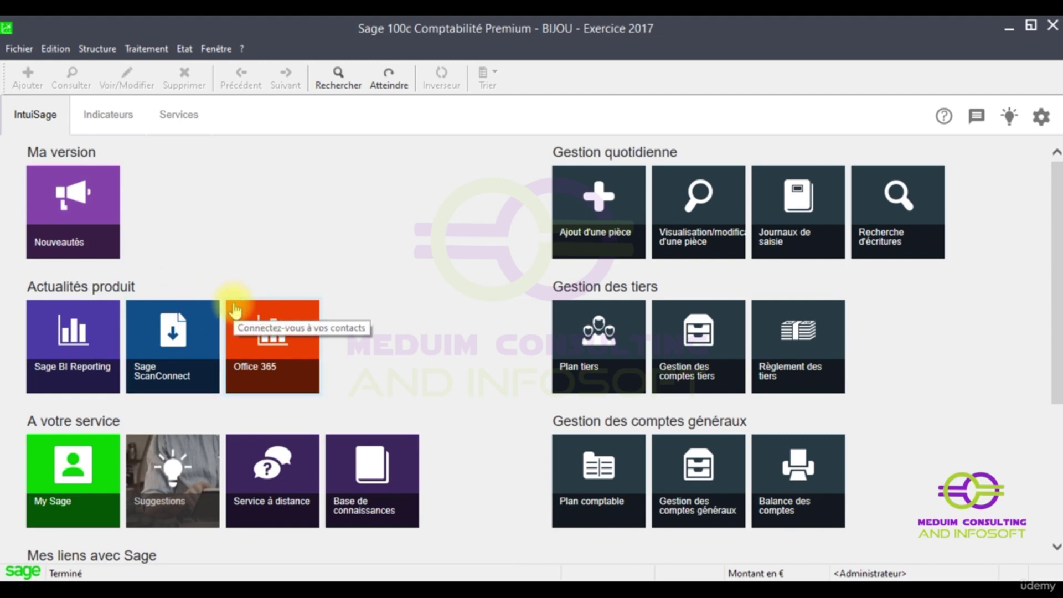
pyautogui.scroll(-2, 140, 212)
pyautogui.scroll(-3, 133, 271)
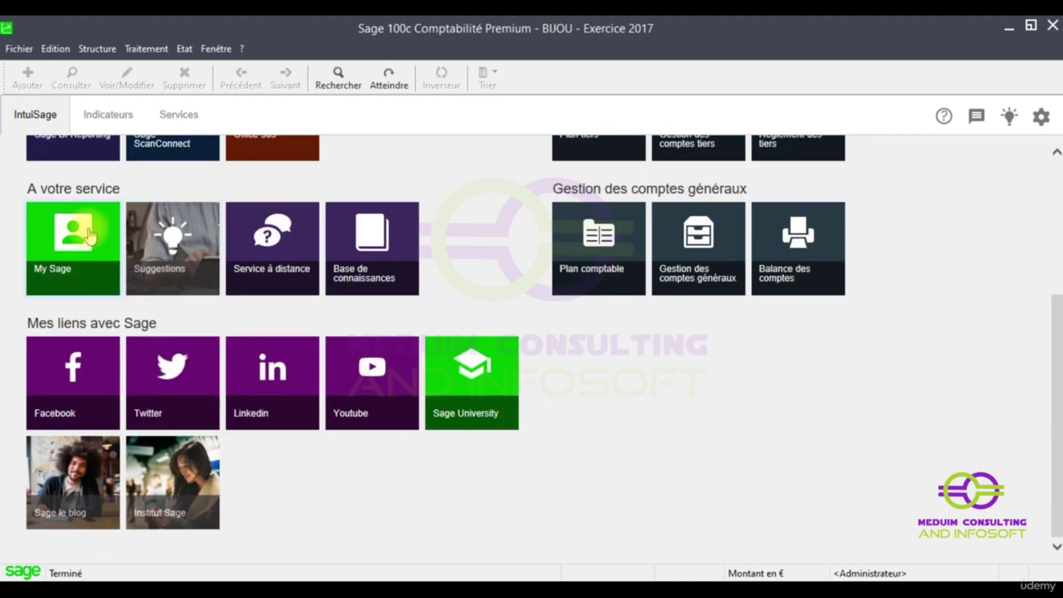
pyautogui.scroll(5, 171, 299)
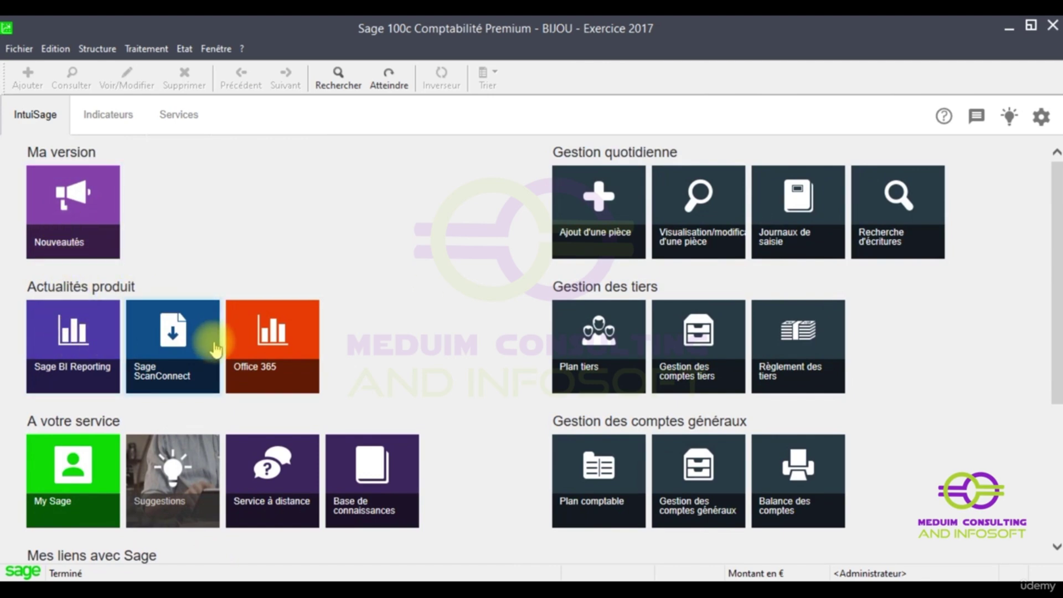
pyautogui.scroll(-3, 142, 406)
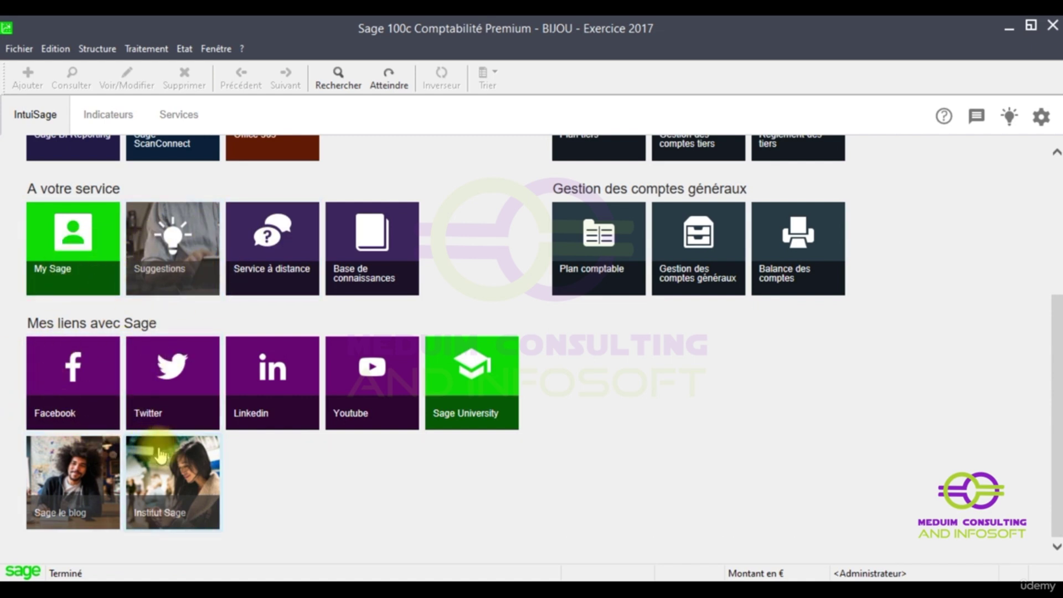
pyautogui.scroll(3, 433, 285)
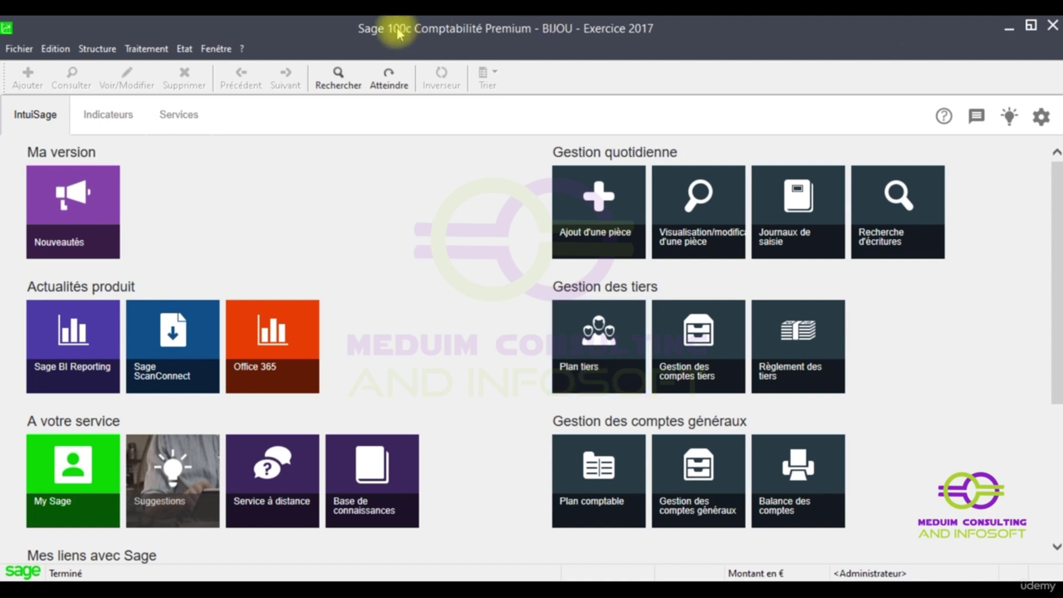
# - Review the Structure commands, and view the Plan tiers list through its IntuiSage shortcut before closing it
pyautogui.click(98, 50)
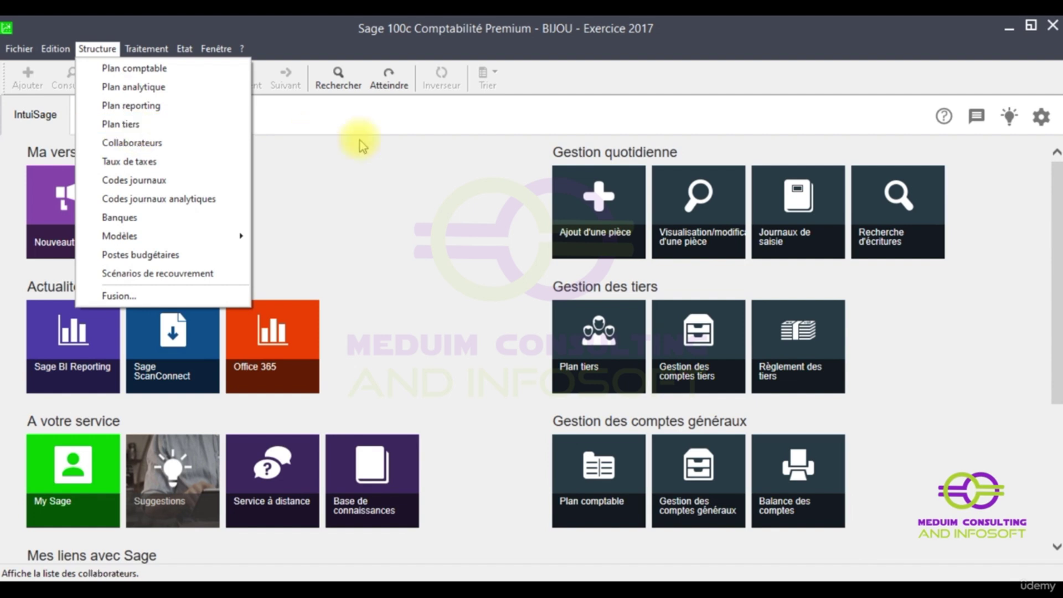
pyautogui.click(438, 296)
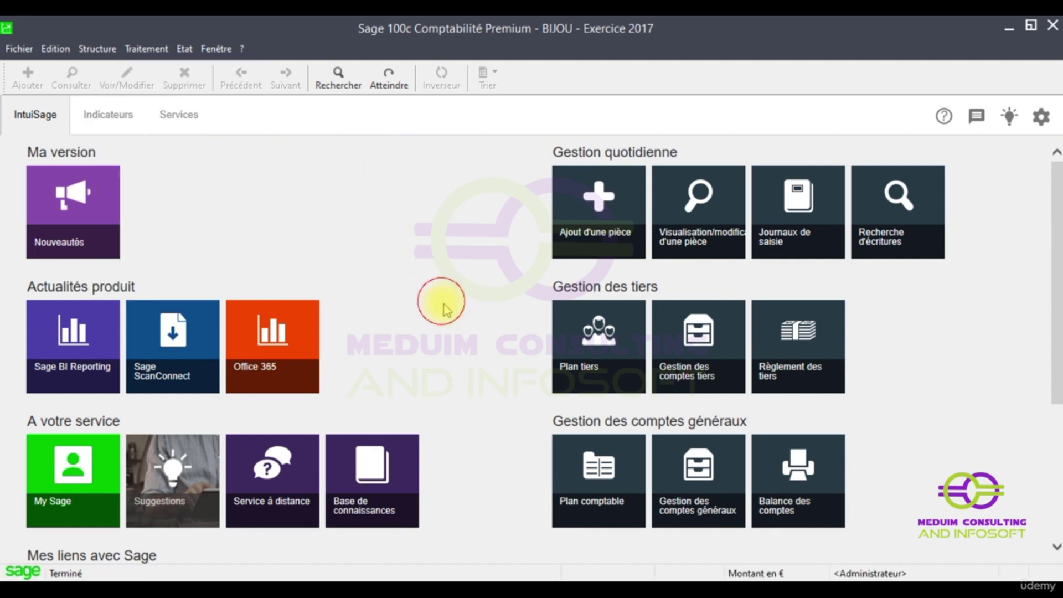
pyautogui.click(589, 357)
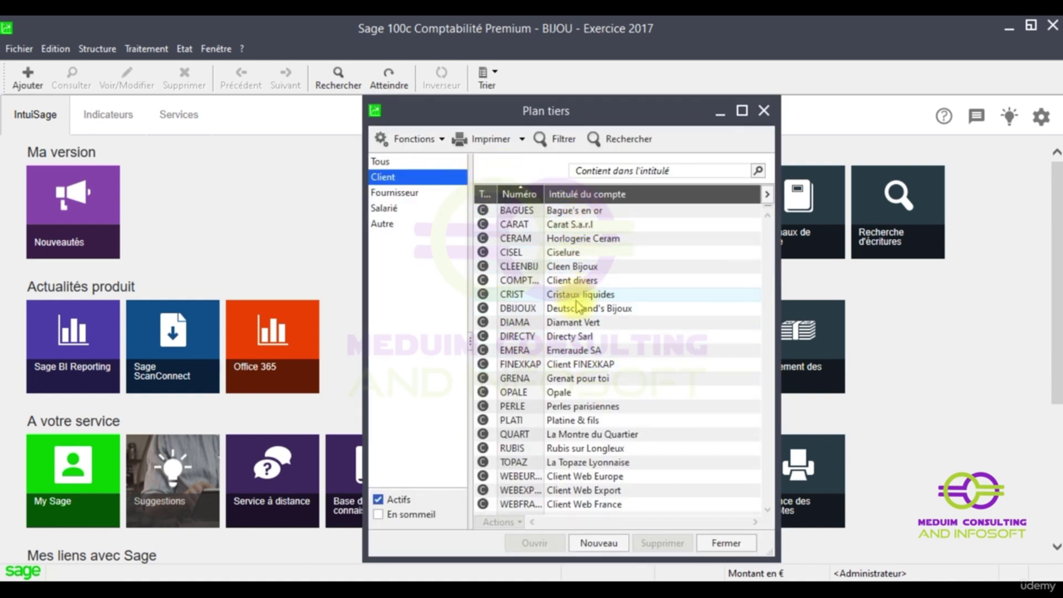
pyautogui.click(764, 111)
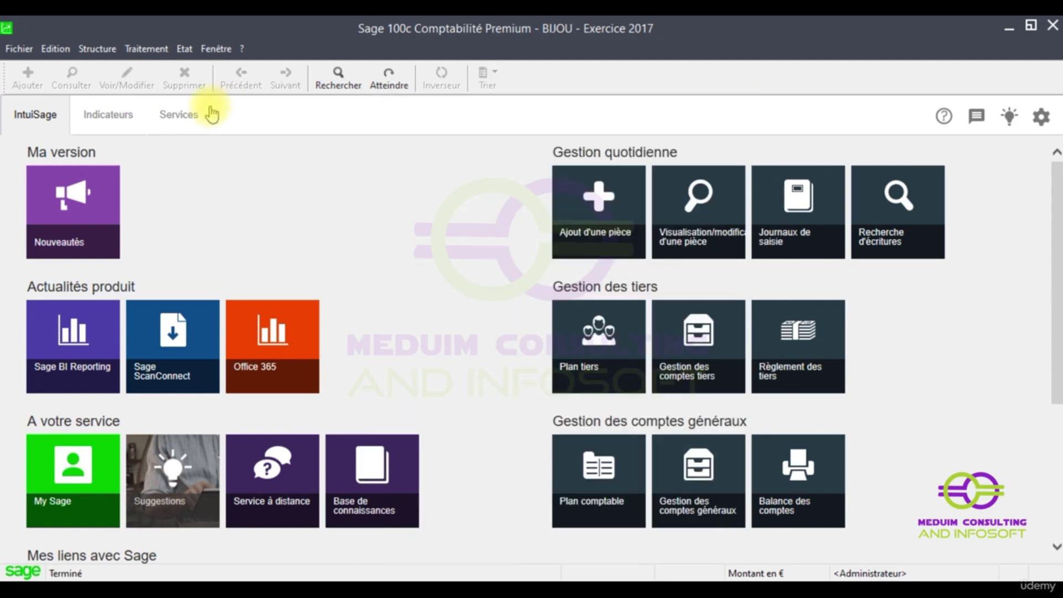
# - Show the Indicateurs page and examine the CA comptable chart and table for a period of 1 mois
pyautogui.click(102, 119)
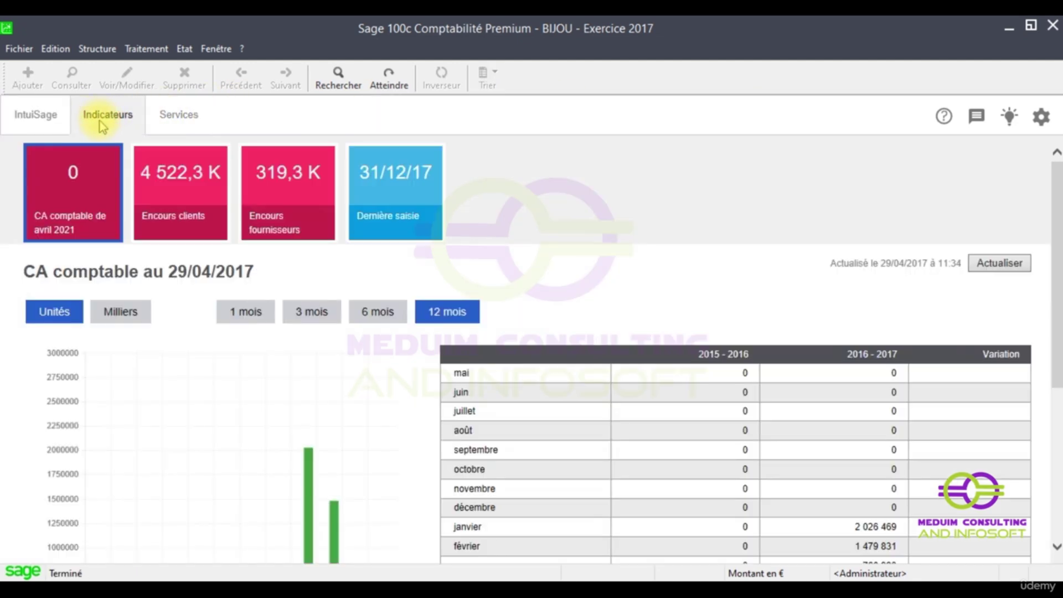
pyautogui.click(48, 122)
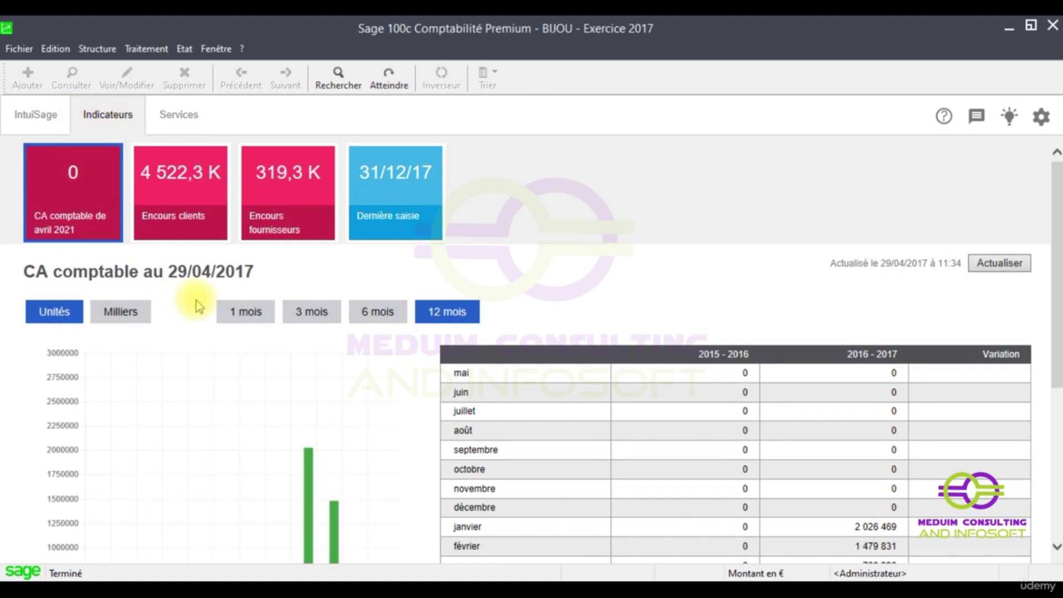
pyautogui.click(235, 310)
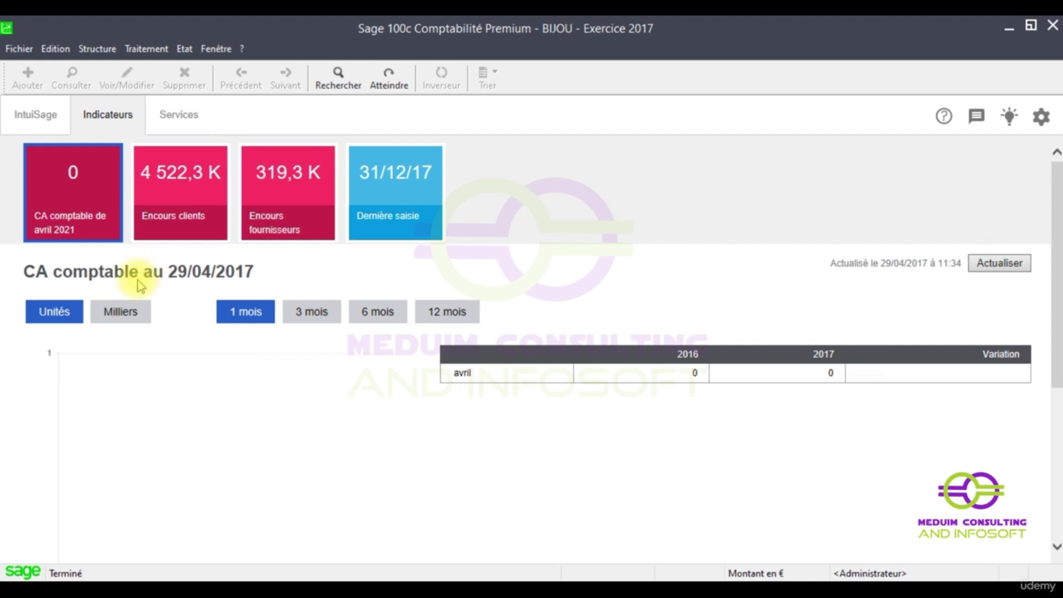
pyautogui.scroll(-4, 177, 332)
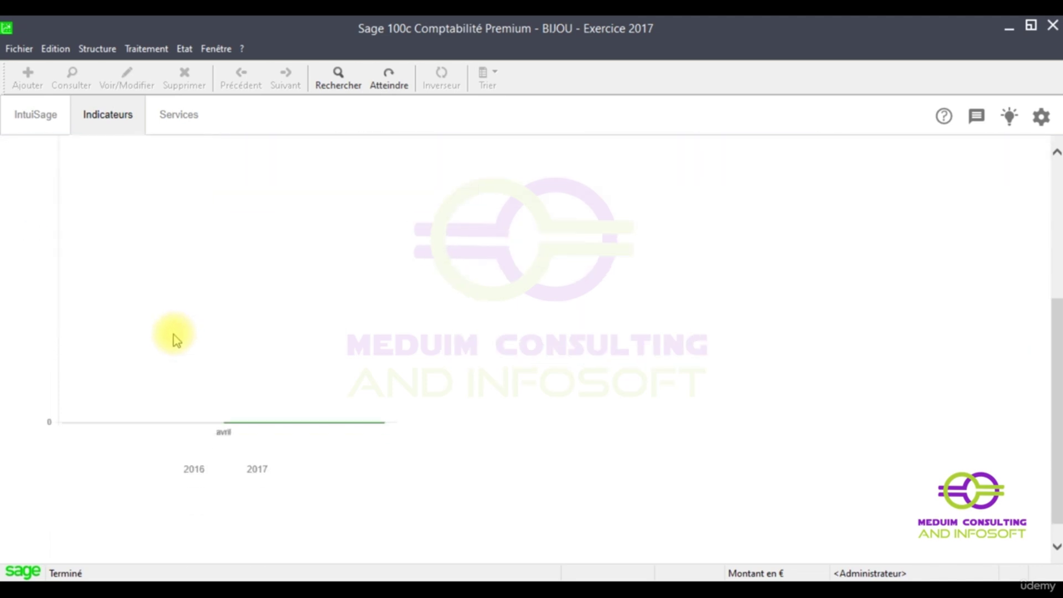
pyautogui.scroll(5, 175, 339)
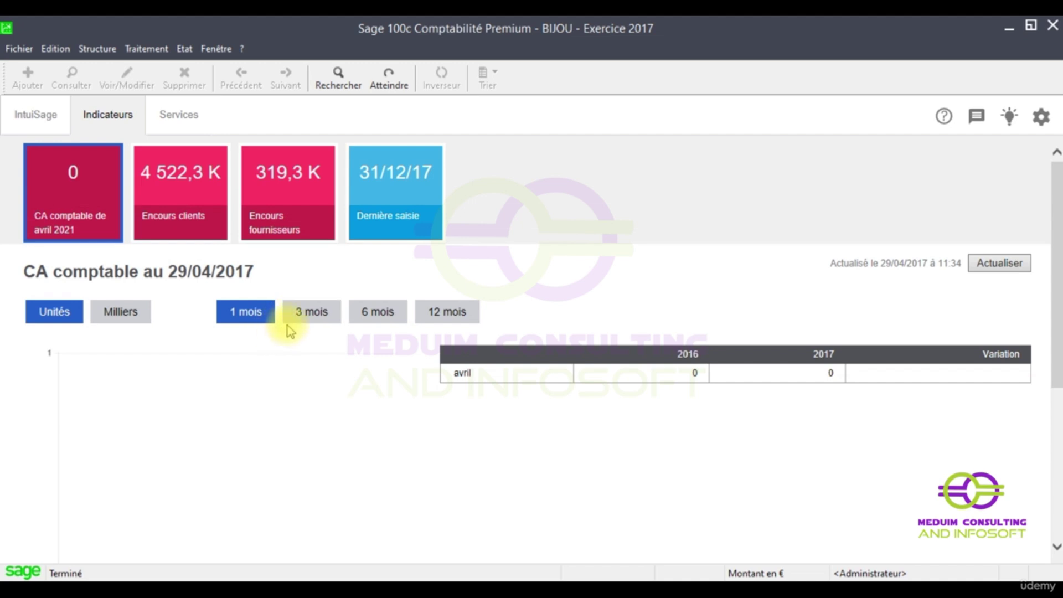
# - Compare the CA comptable chart and table over 3 mois, 6 mois and 12 mois
pyautogui.click(382, 315)
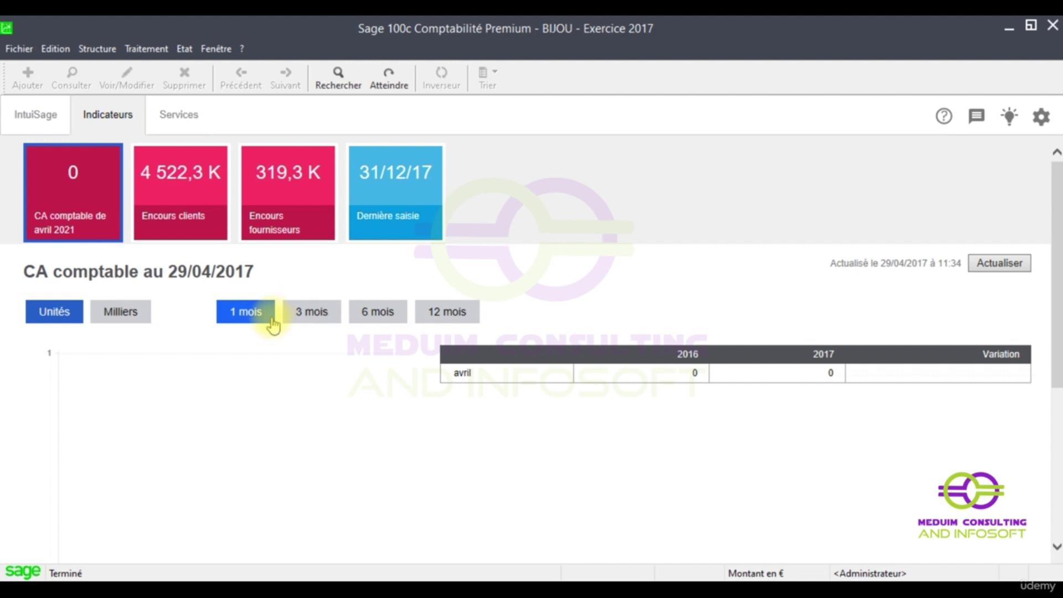
pyautogui.click(309, 308)
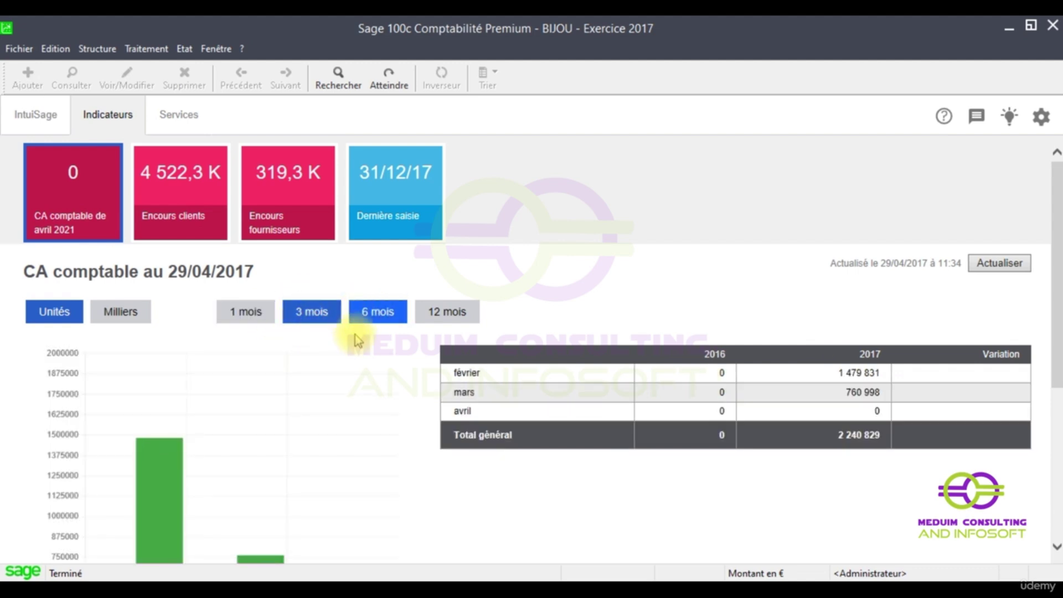
pyautogui.scroll(-2, 354, 338)
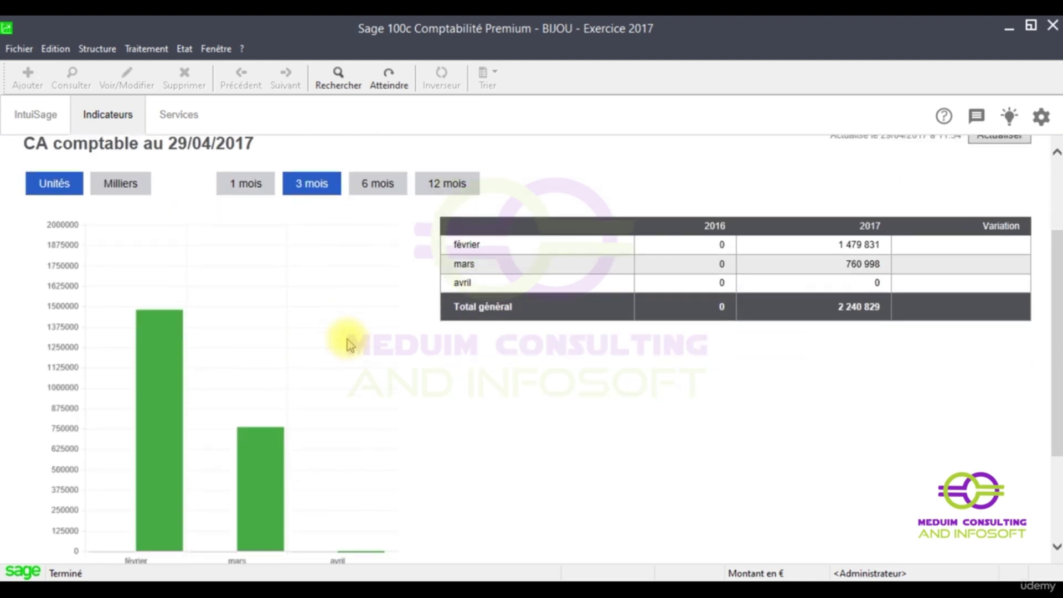
pyautogui.click(374, 187)
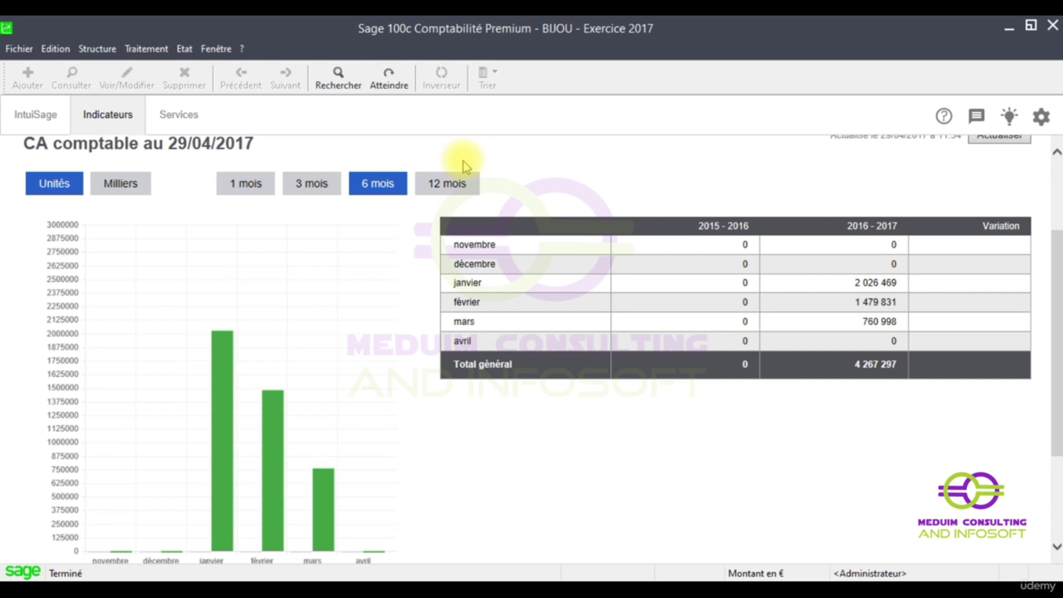
pyautogui.click(444, 184)
pyautogui.scroll(2, 347, 228)
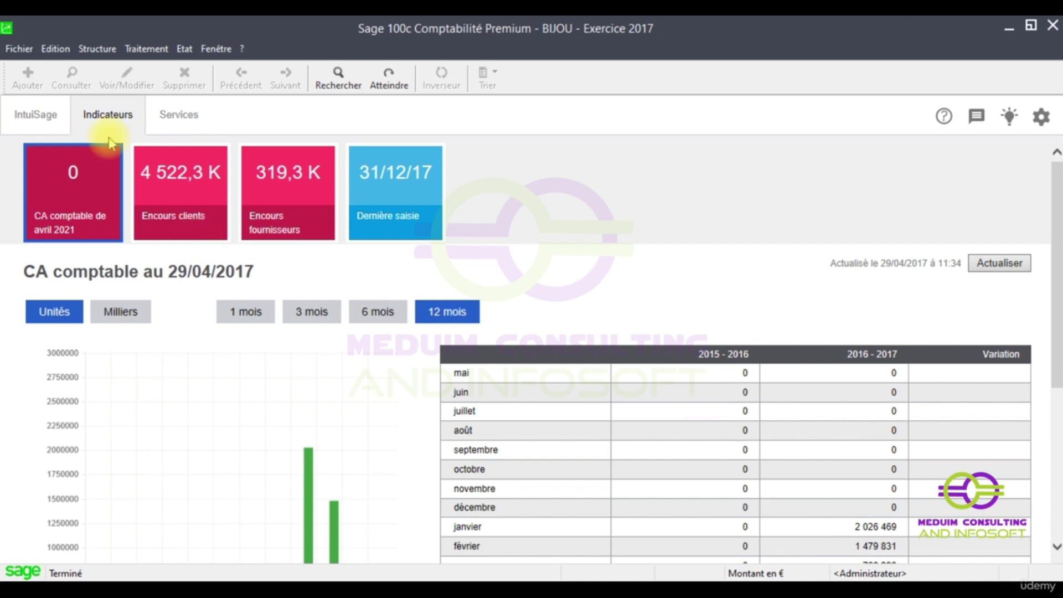
pyautogui.scroll(-3, 393, 242)
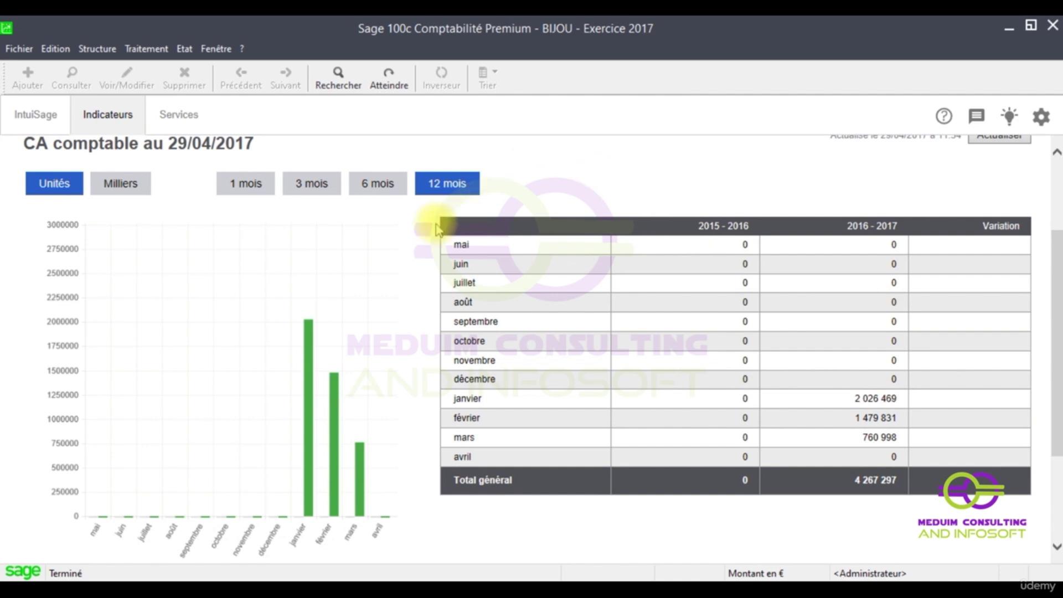
# - Display the Encours clients indicator and examine its chart and the table of customer balances by due period
pyautogui.scroll(3, 427, 220)
pyautogui.click(230, 209)
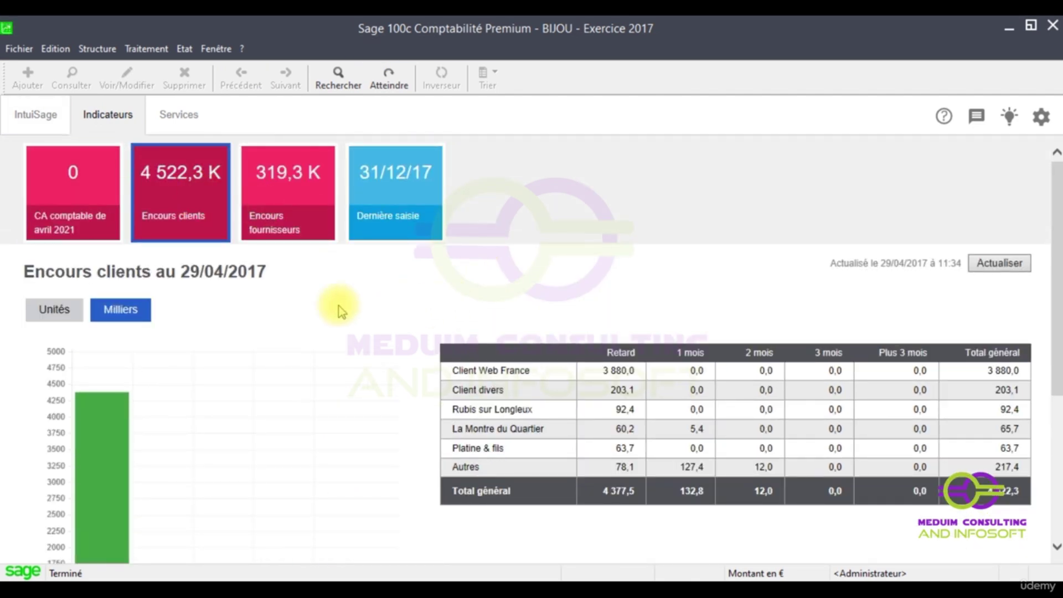
pyautogui.scroll(-5, 354, 335)
pyautogui.scroll(5, 554, 331)
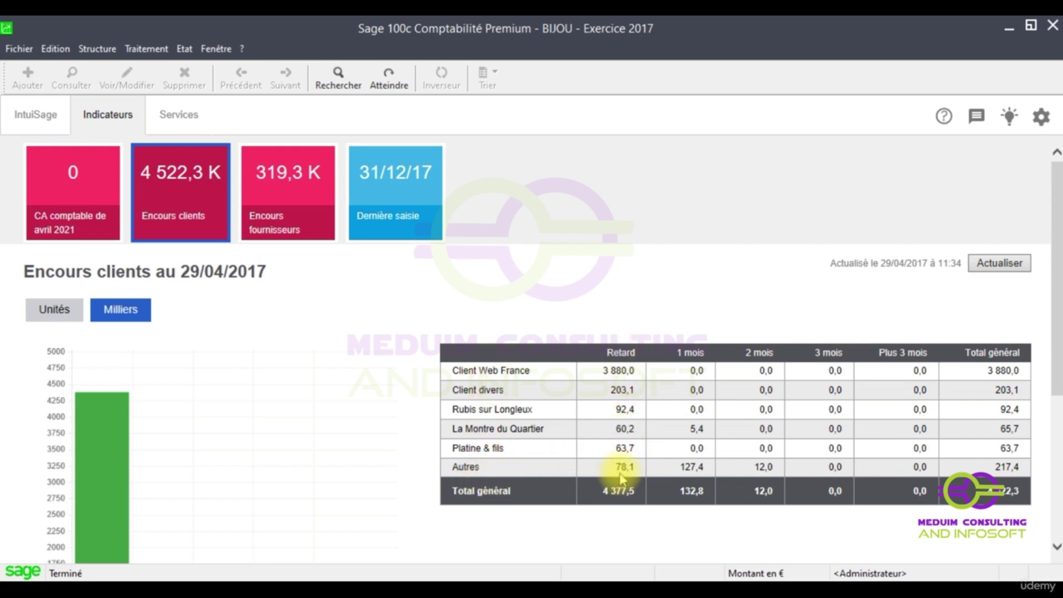
pyautogui.scroll(-2, 624, 468)
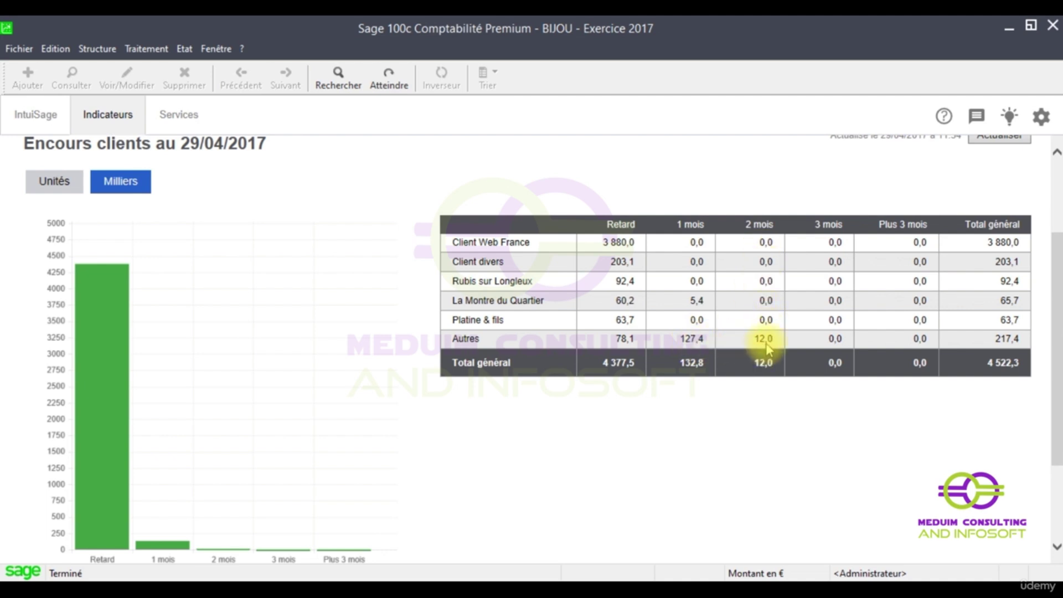
pyautogui.scroll(3, 766, 354)
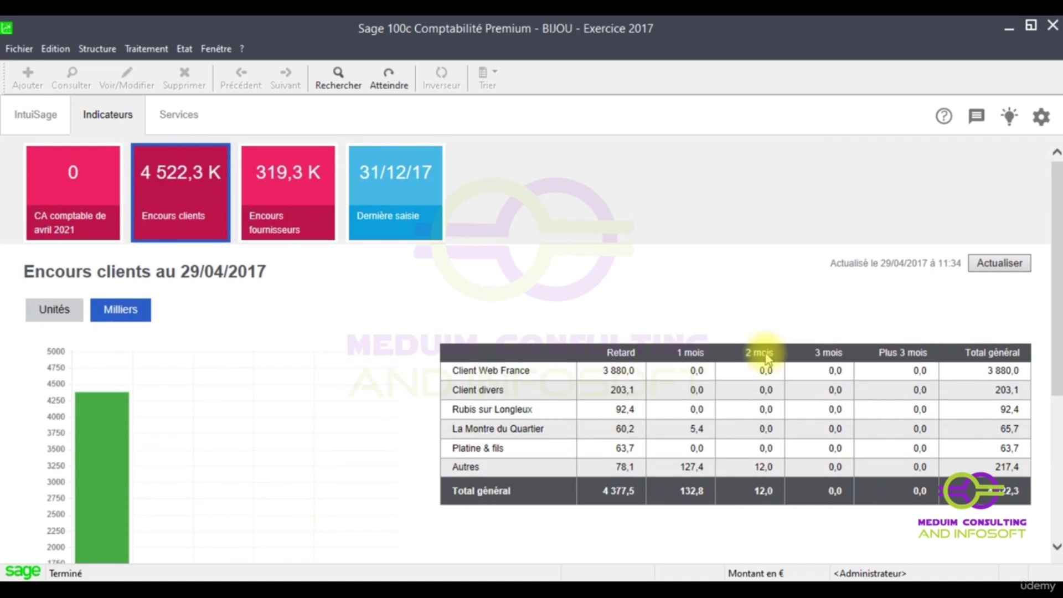
# - Examine the Encours fournisseurs and Dernière saisie indicators, and refresh the database information
pyautogui.click(285, 200)
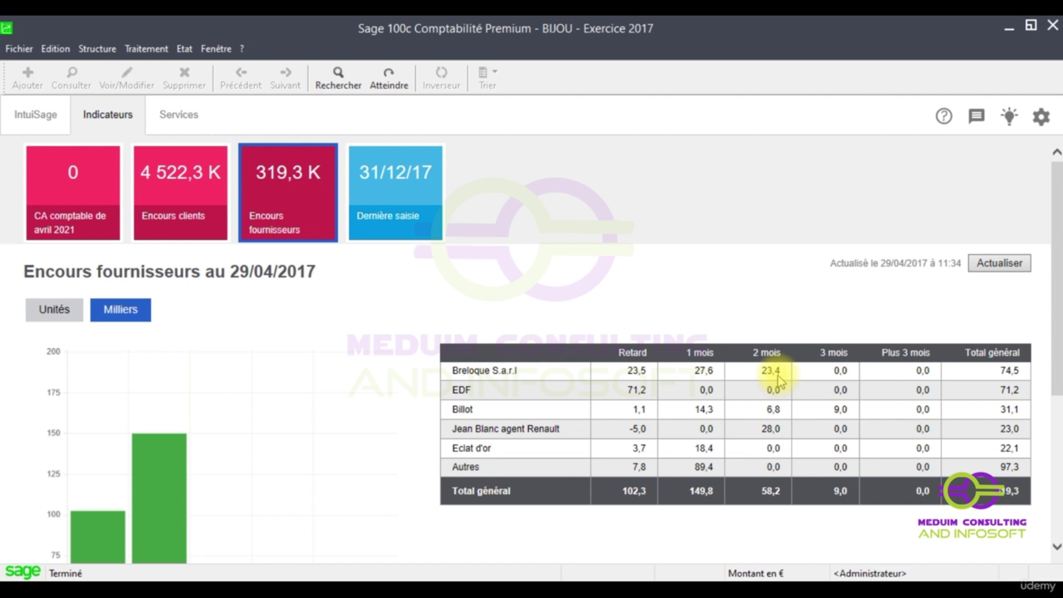
pyautogui.click(380, 188)
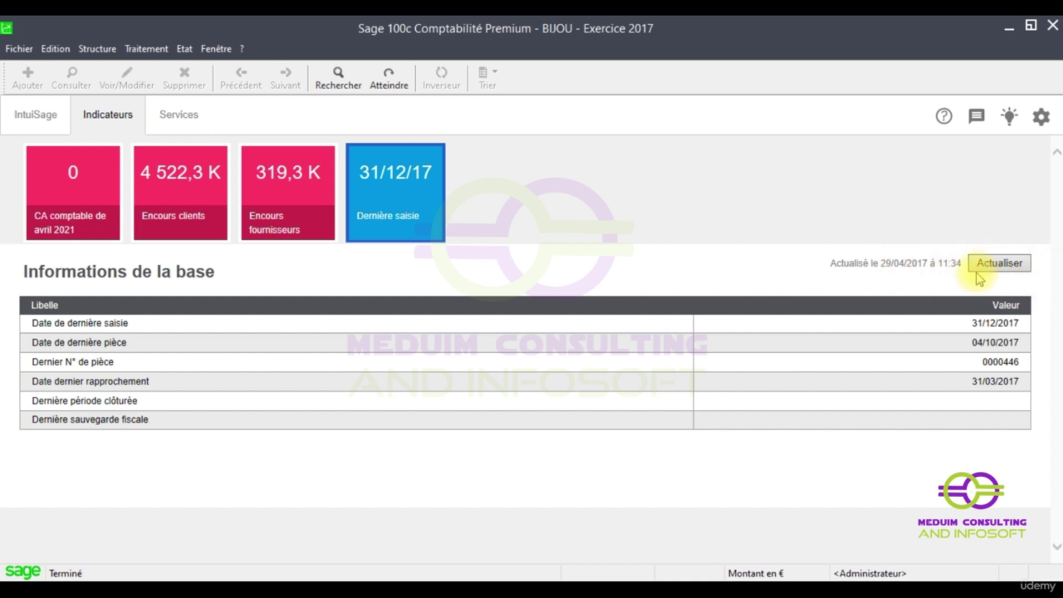
pyautogui.click(1005, 266)
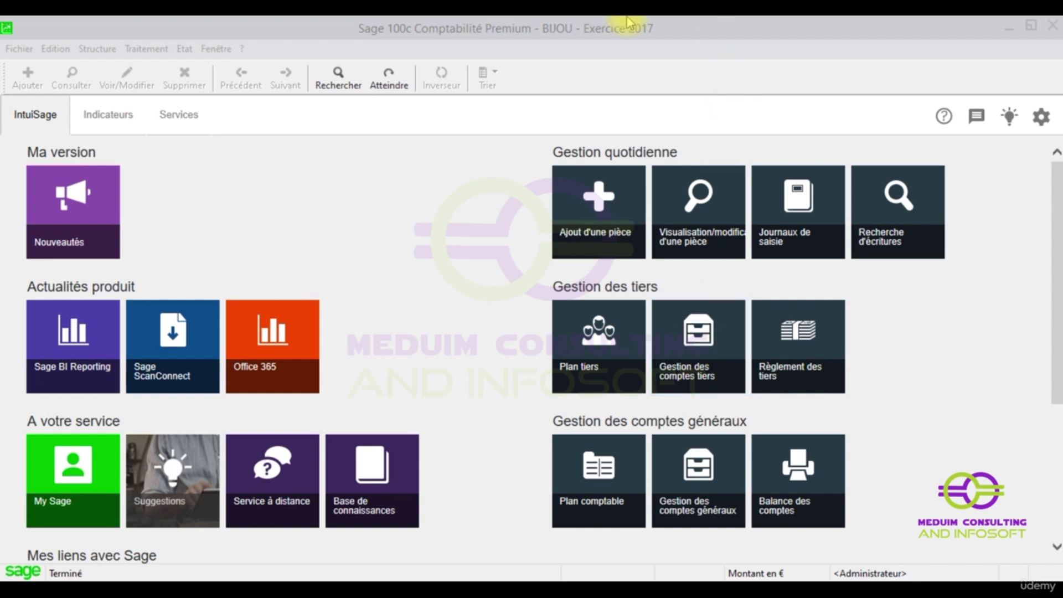
# - Display the Cloture d'un exercice comptable toolbar, widen it and dock it beneath the navigation toolbar
pyautogui.click(534, 29)
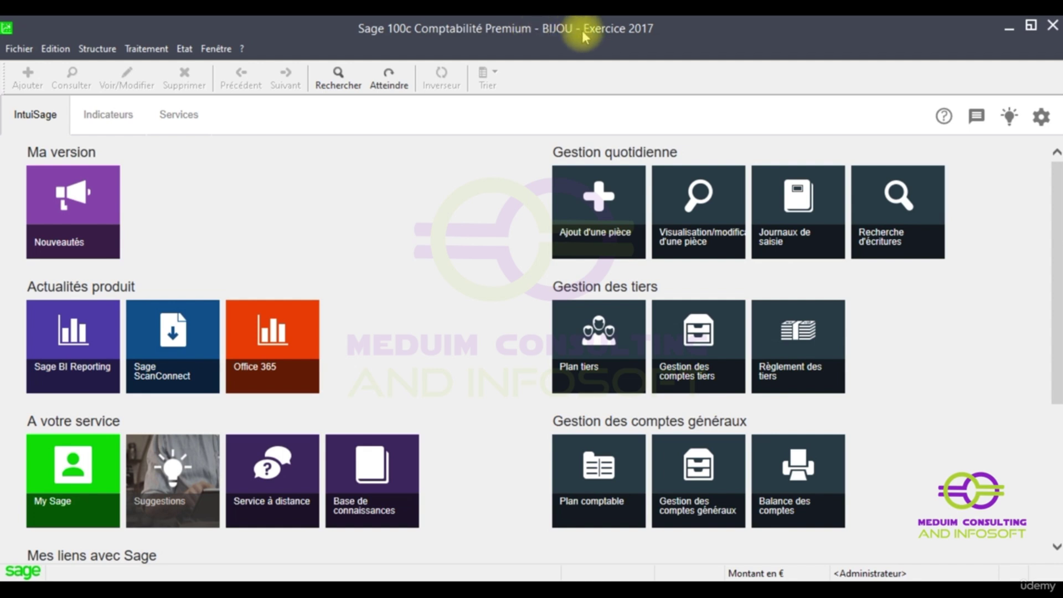
pyautogui.rightClick(559, 80)
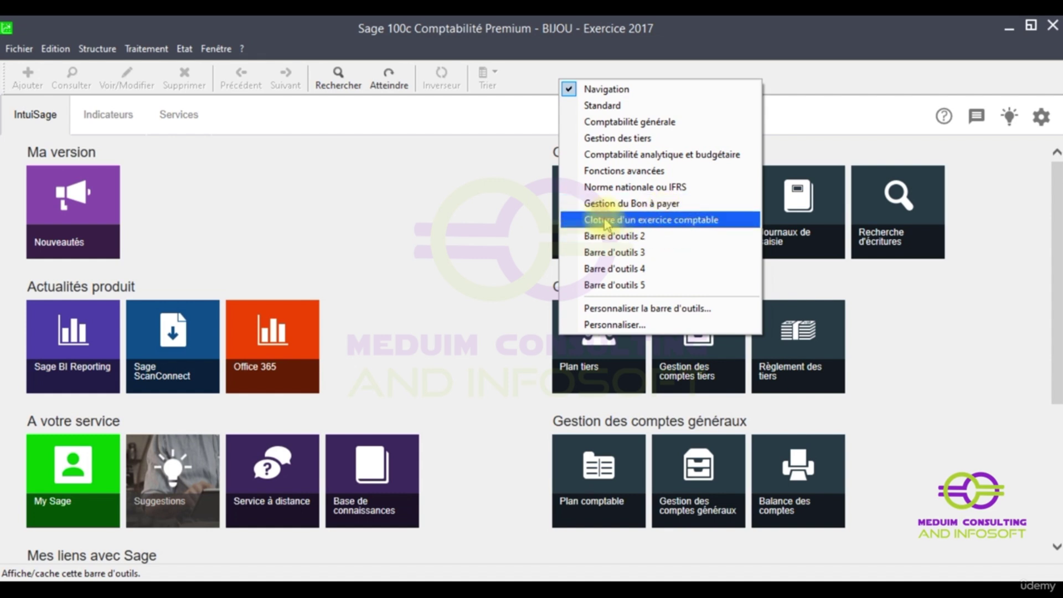
pyautogui.click(640, 220)
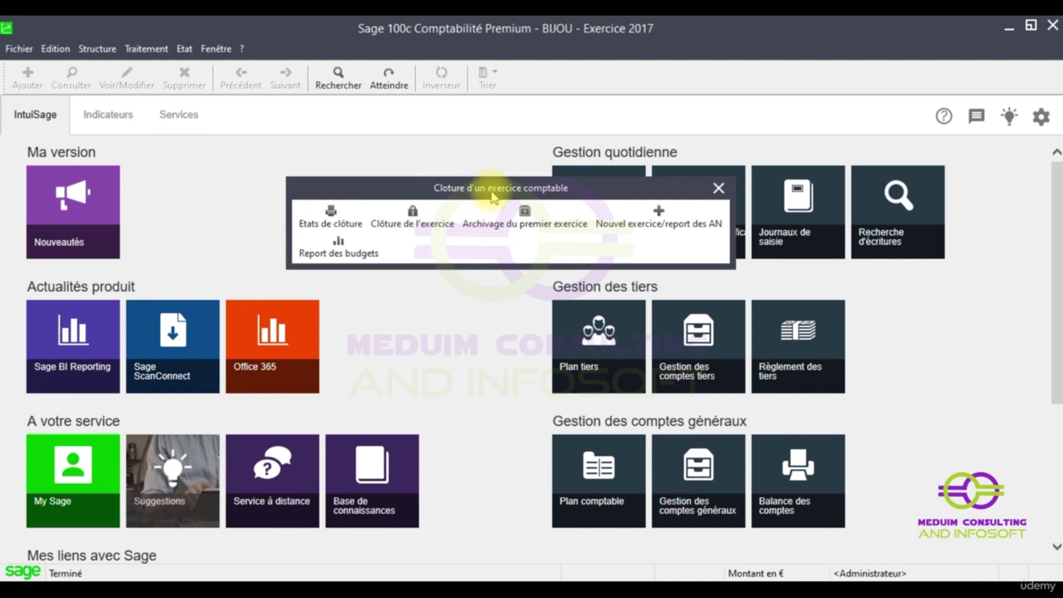
pyautogui.moveTo(736, 224); pyautogui.dragTo(823, 224)
pyautogui.moveTo(536, 191); pyautogui.dragTo(433, 111)
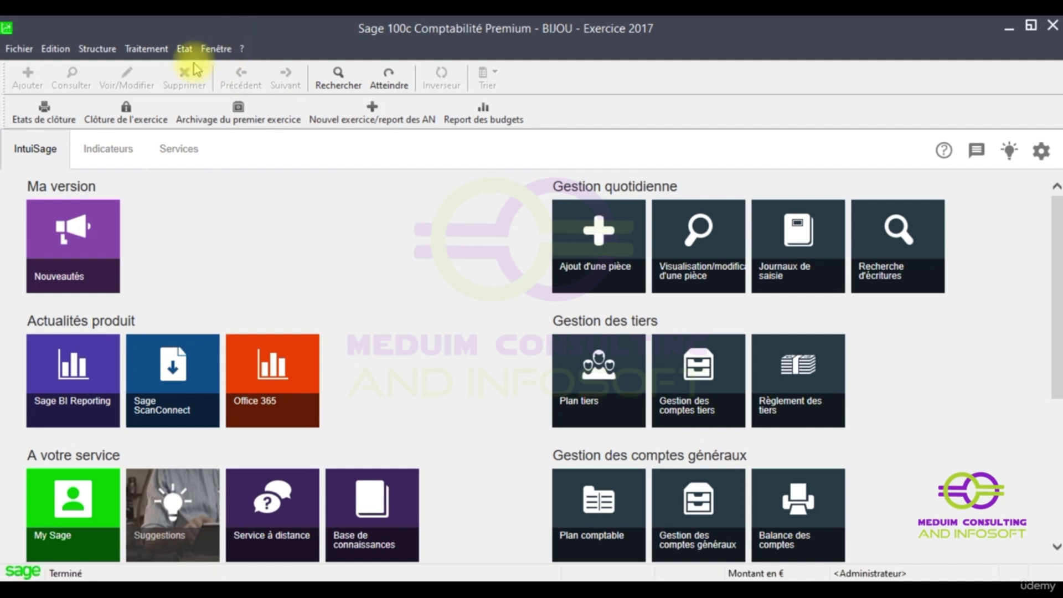
# - Display the vertical bar and browse its Gestion et suivi des Tiers and Fonctions avancées groups
pyautogui.click(208, 53)
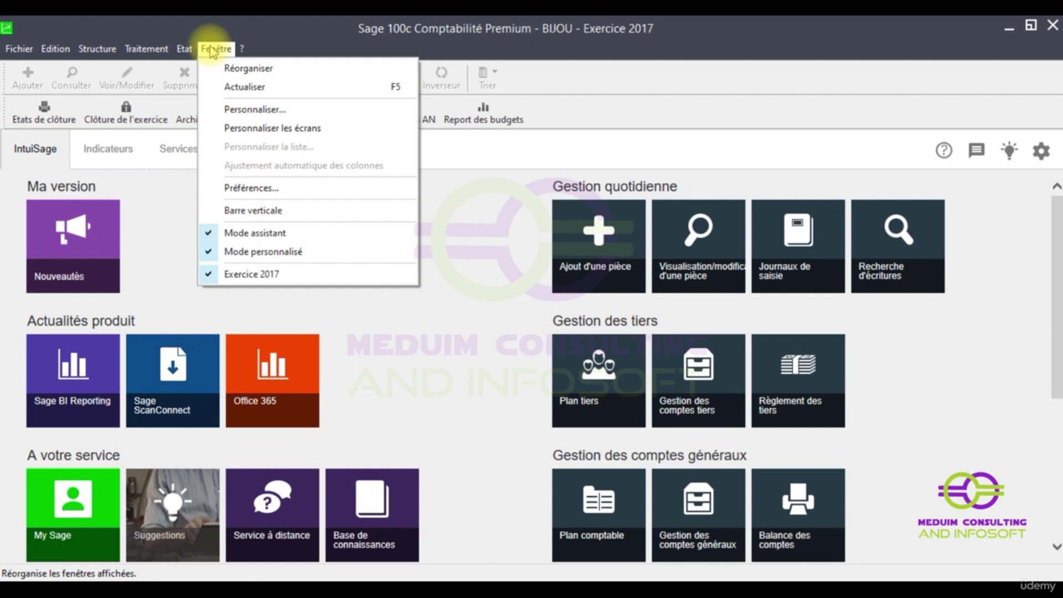
pyautogui.click(233, 214)
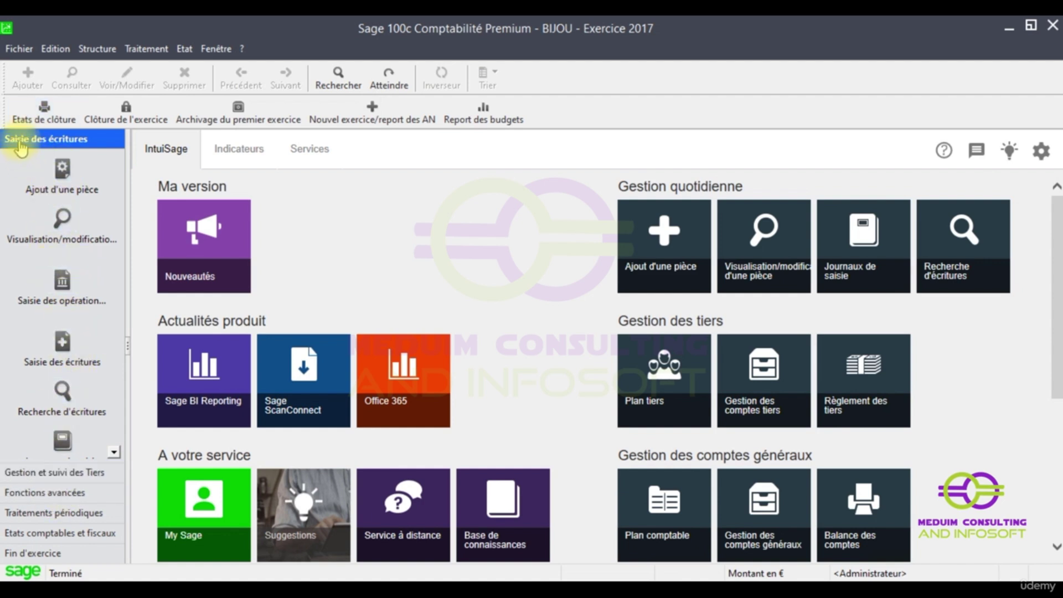
pyautogui.click(45, 474)
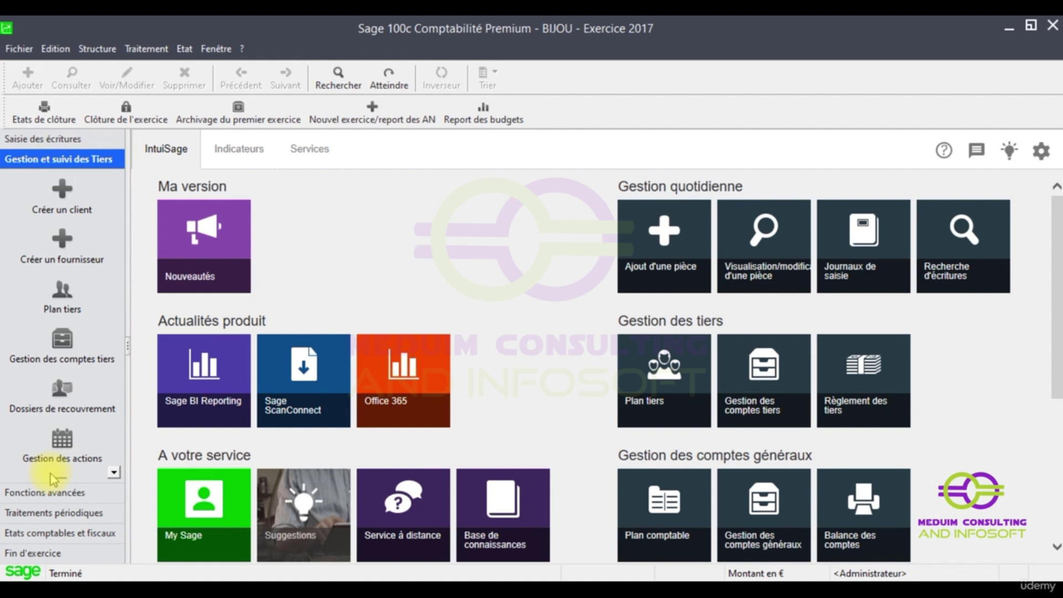
pyautogui.click(25, 494)
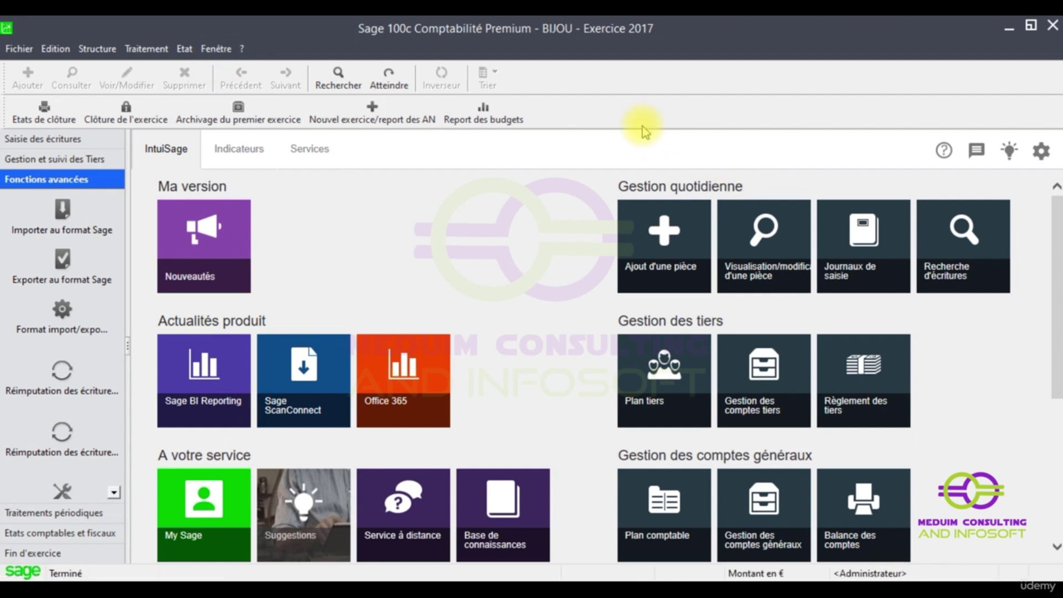
# - Hide the Cloture d'un exercice comptable toolbar and the vertical bar
pyautogui.rightClick(617, 113)
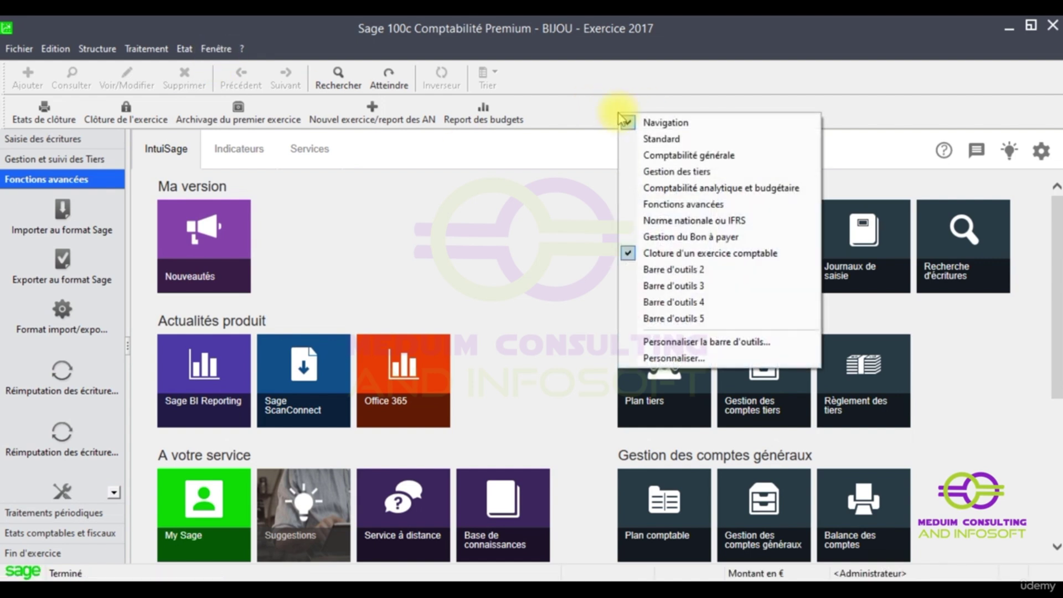
pyautogui.click(727, 256)
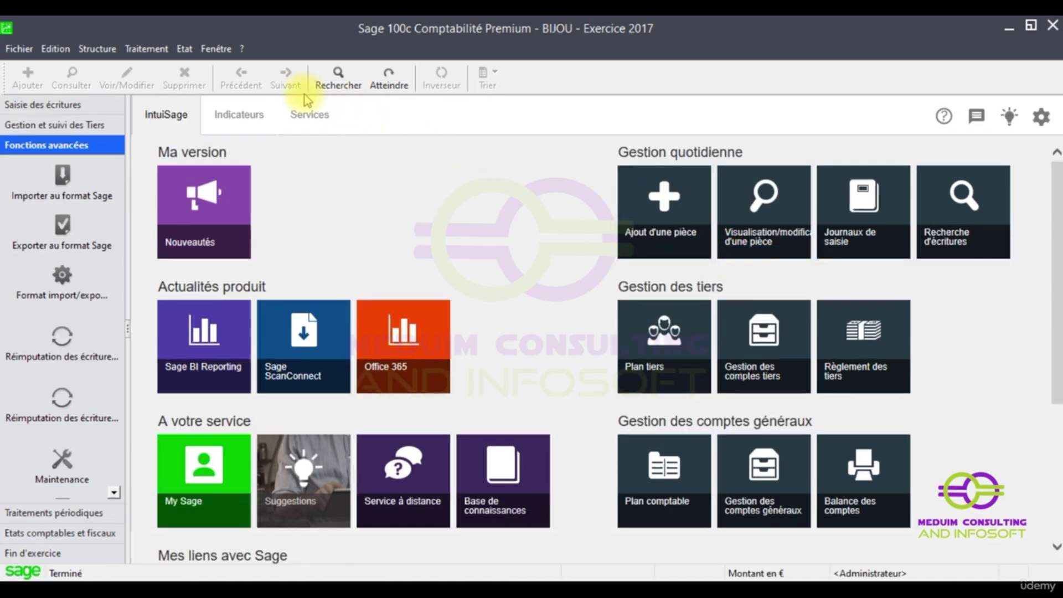
pyautogui.click(216, 51)
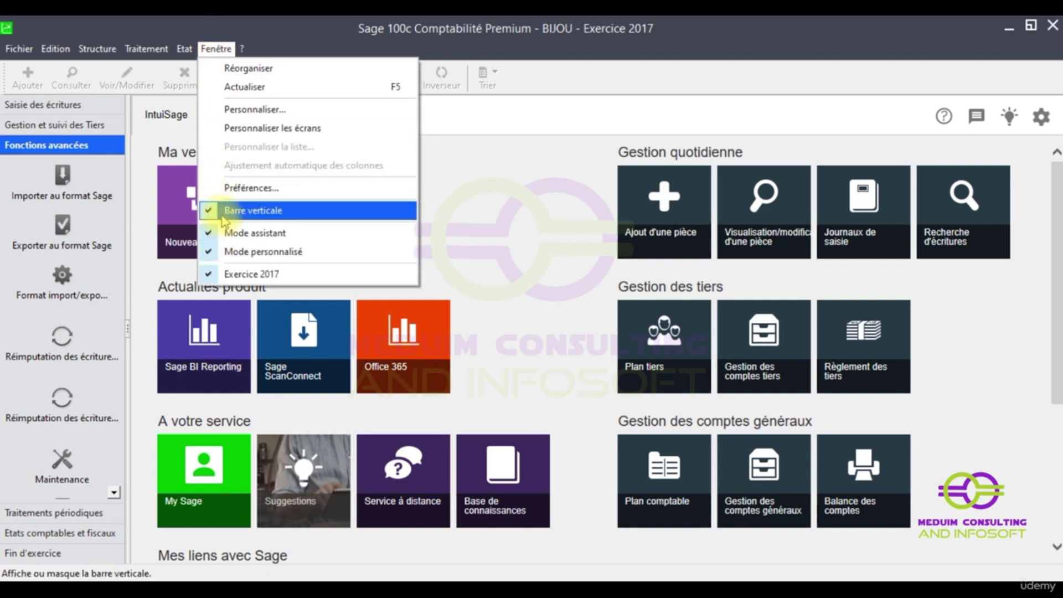
pyautogui.click(273, 212)
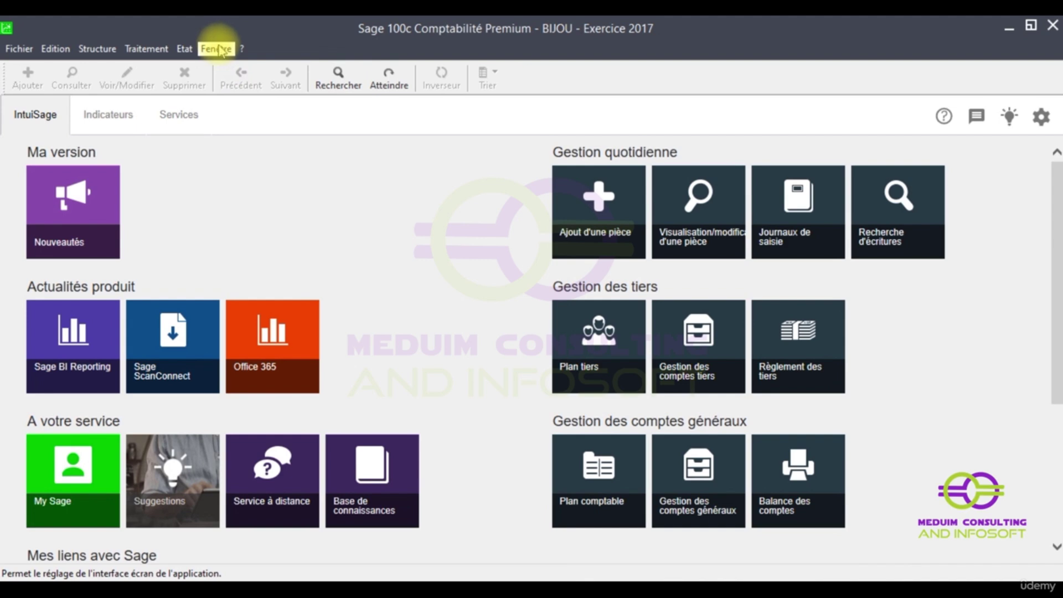
# - Show the vertical bar and the Cloture d'un exercice comptable toolbar again
pyautogui.click(219, 50)
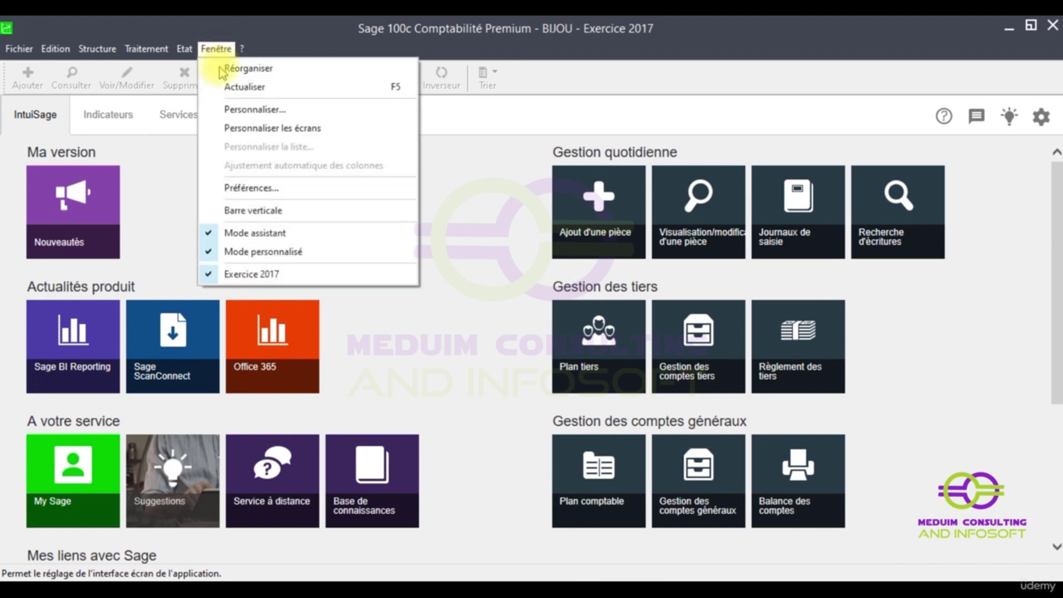
pyautogui.click(221, 210)
pyautogui.rightClick(542, 78)
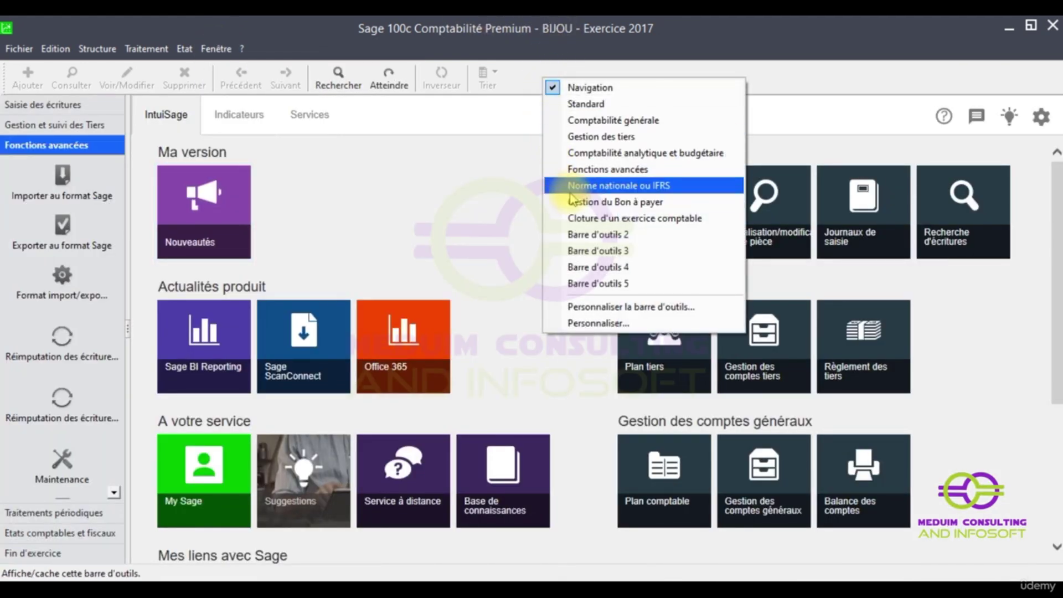
pyautogui.click(585, 219)
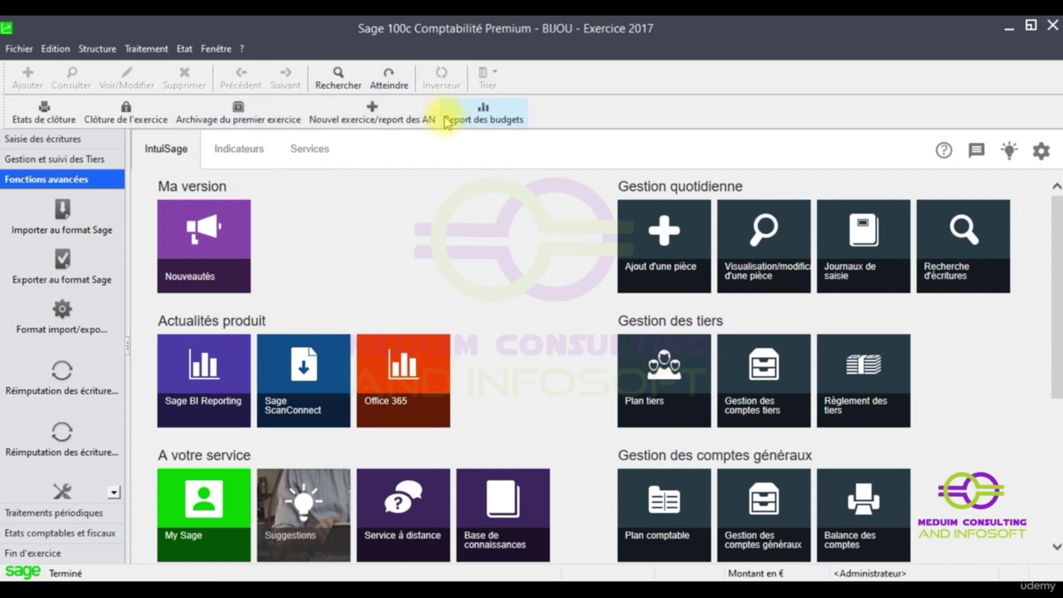
# - Customise the Cloture d'un exercice comptable toolbar by adding the Ecritures de régularisations des charges et produits command
pyautogui.rightClick(622, 112)
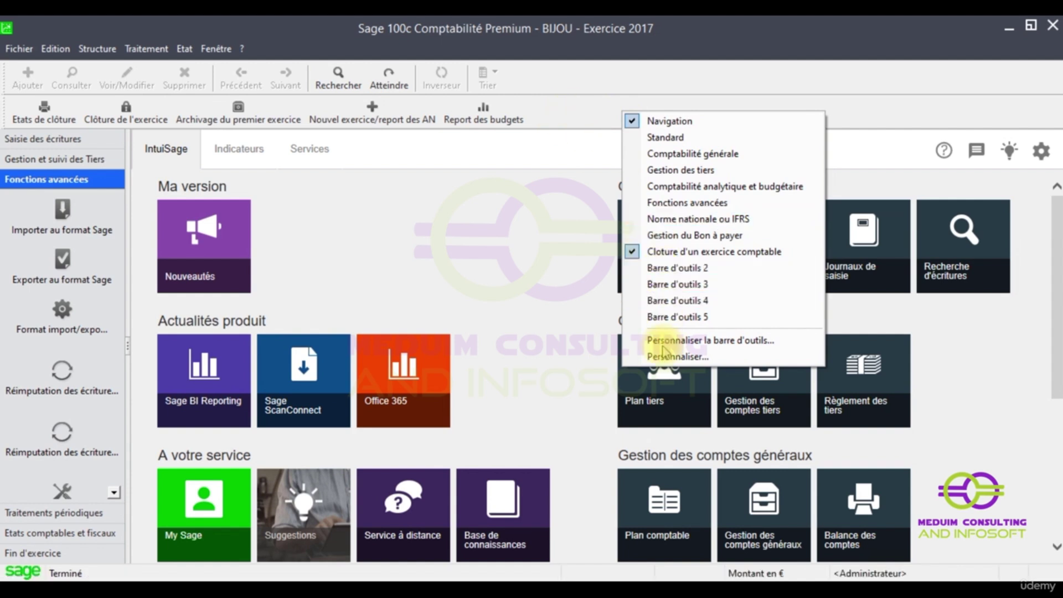
pyautogui.click(742, 340)
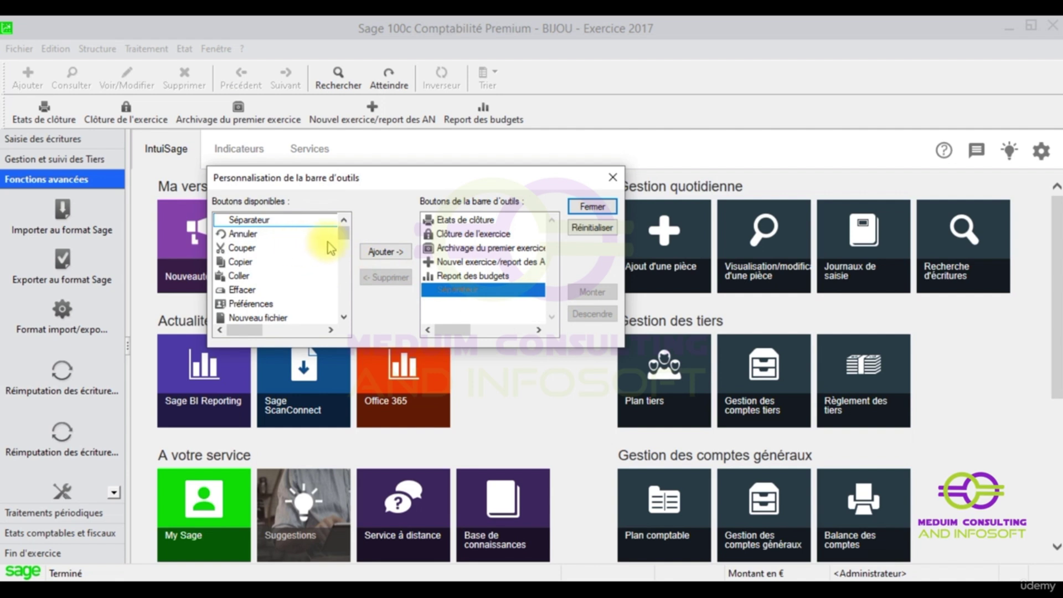
pyautogui.moveTo(343, 232)
pyautogui.mouseDown()
pyautogui.moveTo(344, 301)
pyautogui.moveTo(353, 229)
pyautogui.mouseUp()
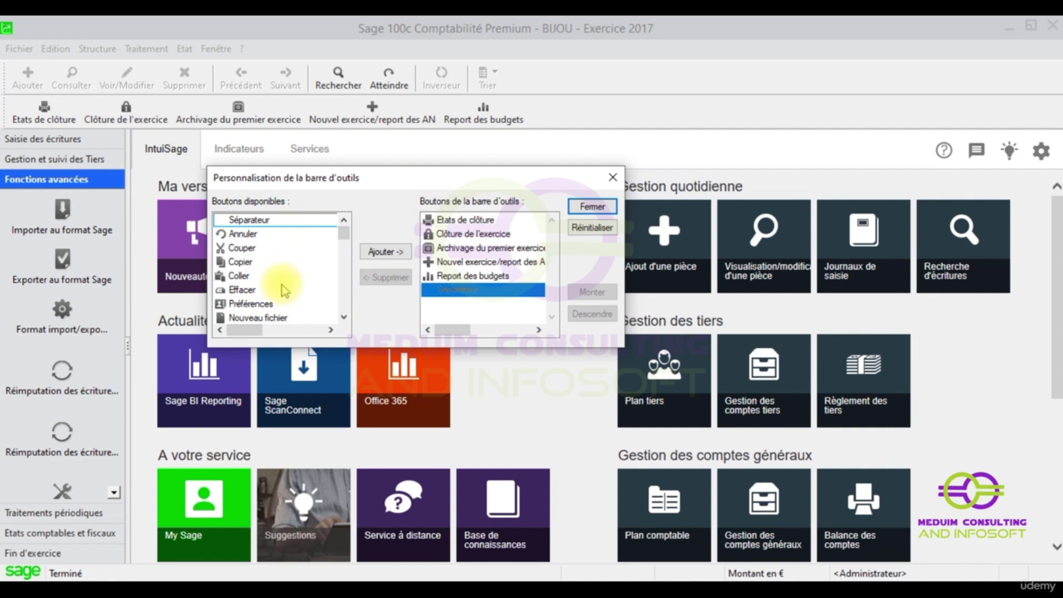
pyautogui.scroll(-1, 344, 247)
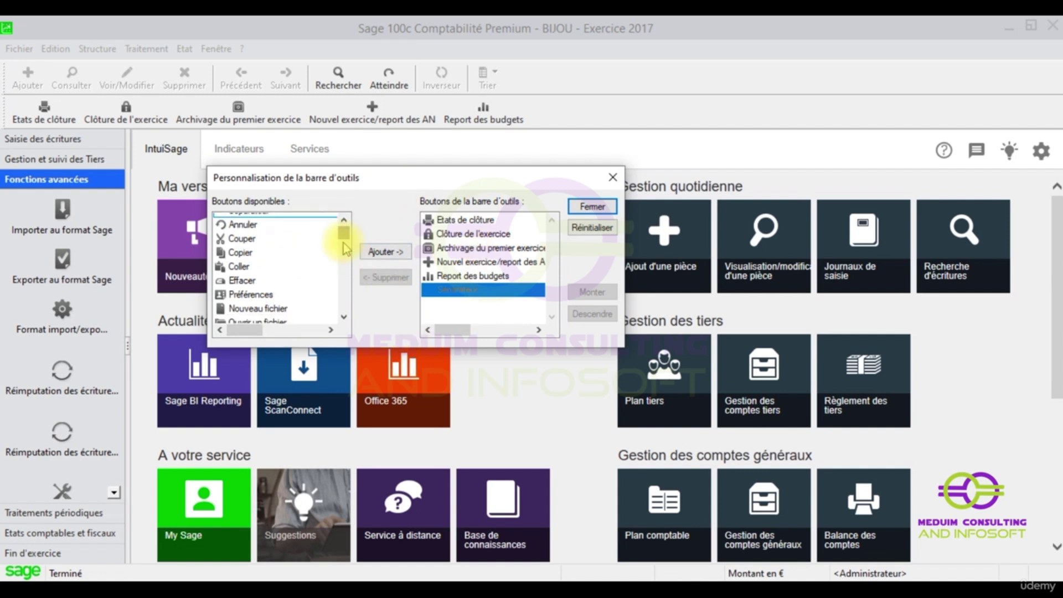
pyautogui.moveTo(344, 244); pyautogui.dragTo(347, 306)
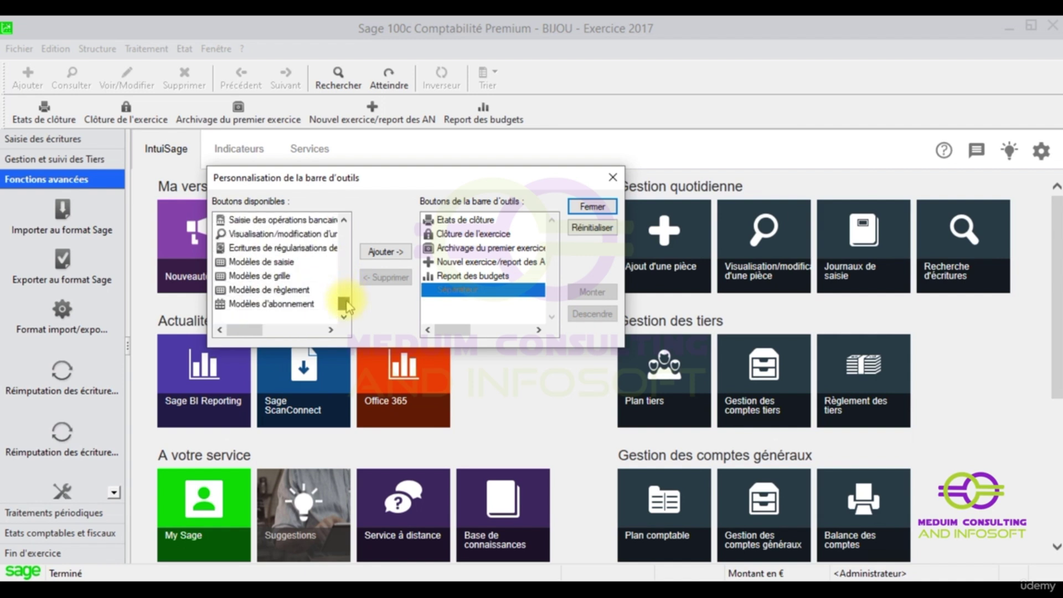
pyautogui.click(269, 250)
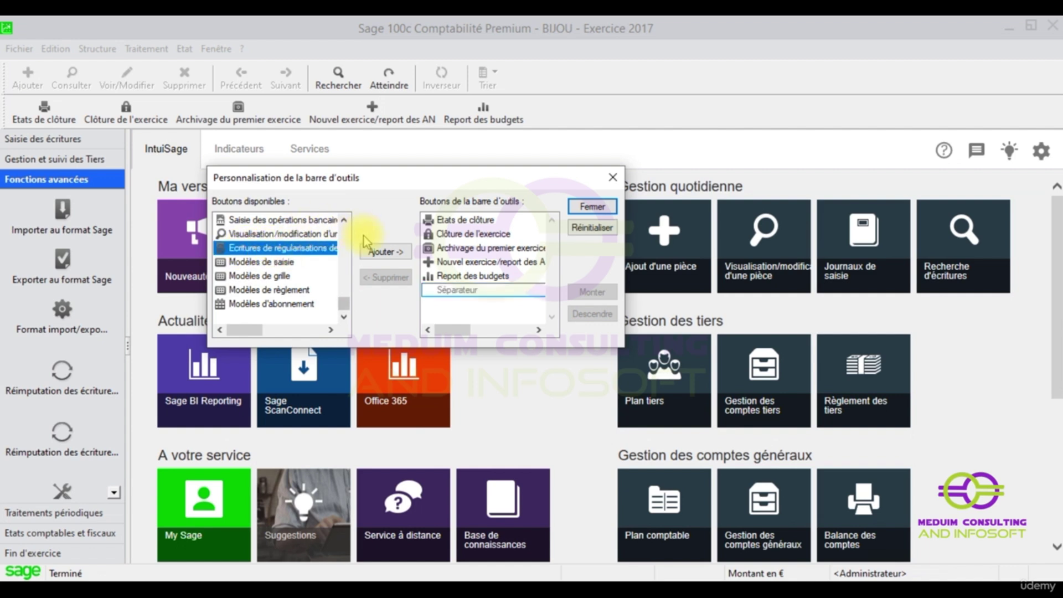
pyautogui.click(386, 253)
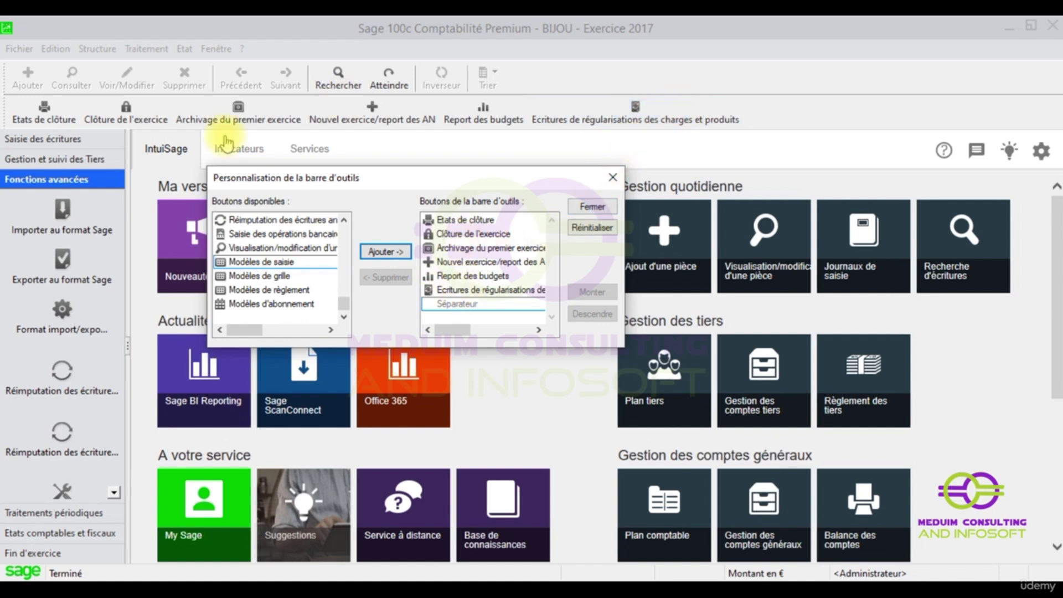
# - Remove the Ecritures de régularisations des charges et produits command from the toolbar and close the customisation dialog
pyautogui.click(475, 292)
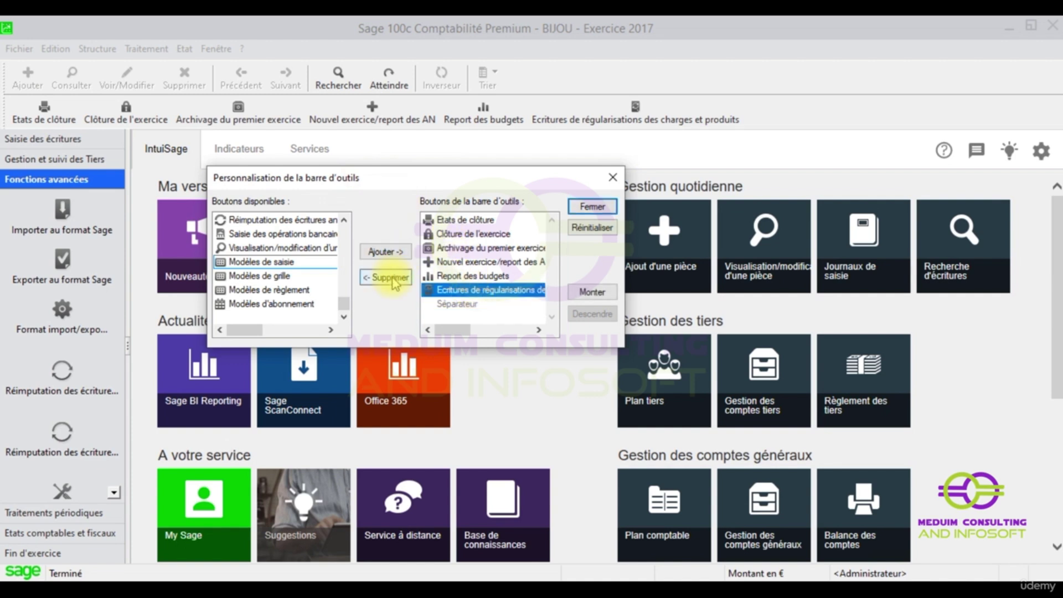
pyautogui.click(391, 278)
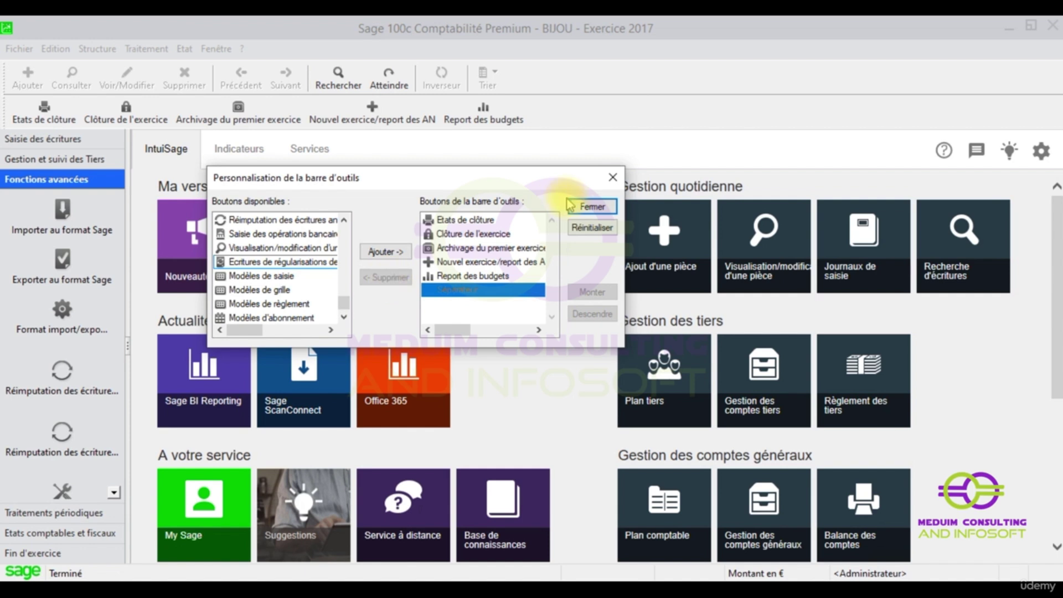
pyautogui.click(591, 207)
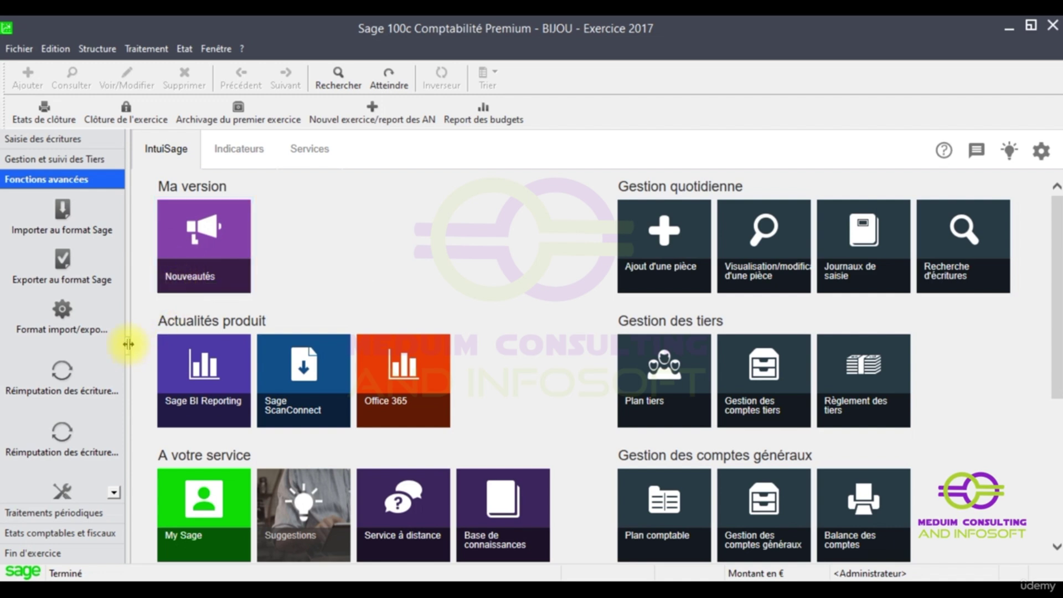
# - Widen the vertical bar, collapse and expand it once, and narrow it back to a compact width
pyautogui.moveTo(127, 344); pyautogui.dragTo(472, 307)
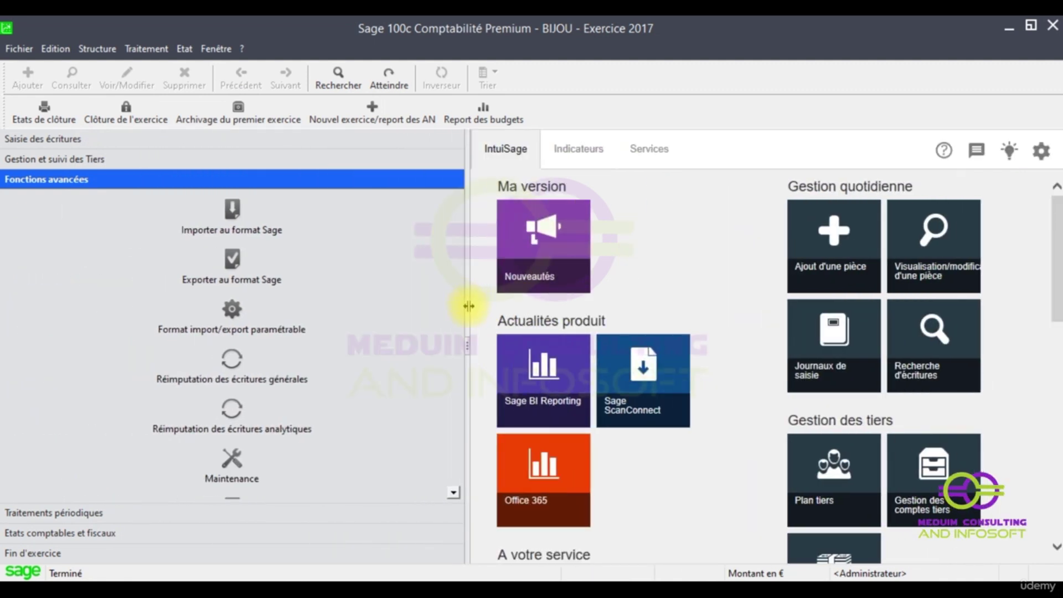
pyautogui.click(468, 346)
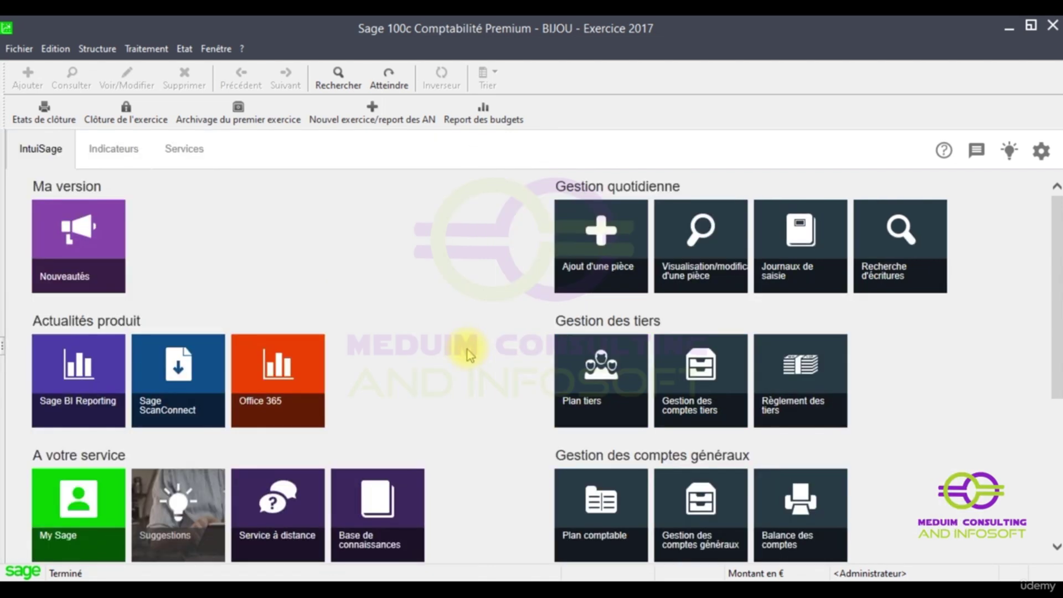
pyautogui.click(7, 344)
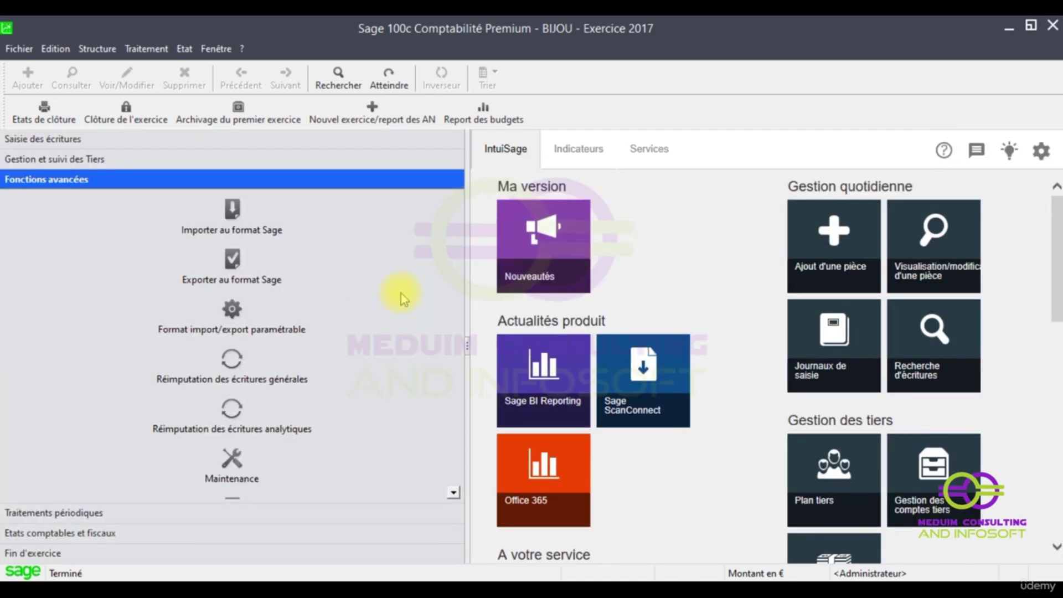
pyautogui.moveTo(467, 345); pyautogui.dragTo(140, 306)
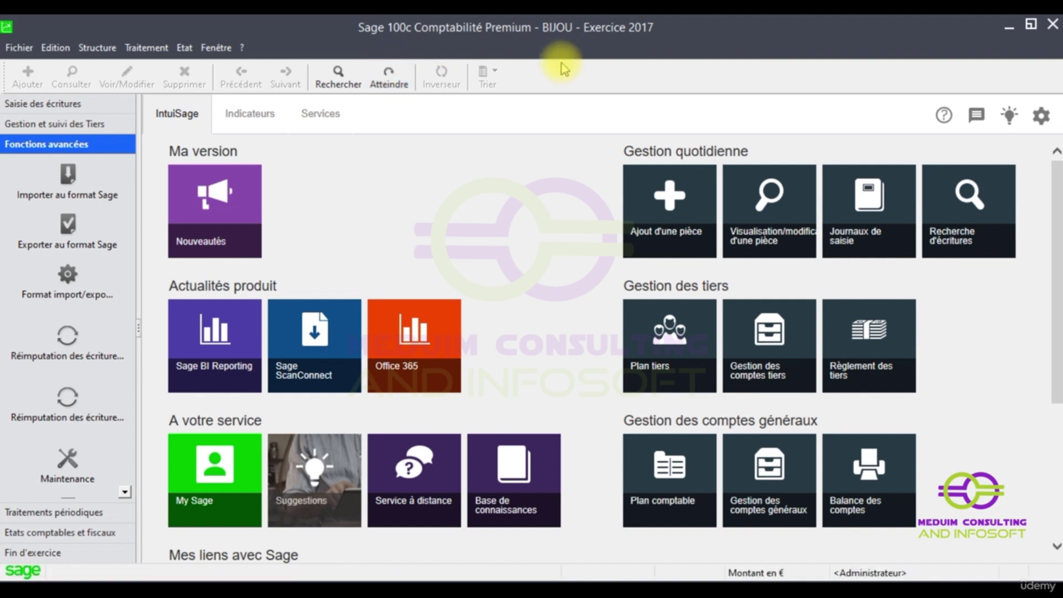
# - Show the Cloture d'un exercice comptable toolbar and hide it again
pyautogui.click(218, 43)
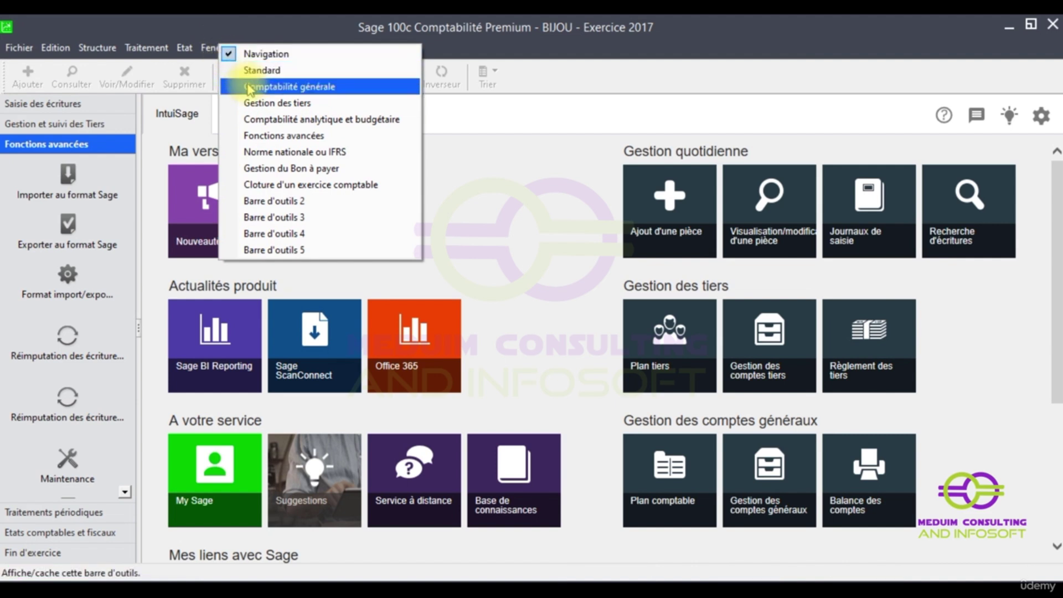
pyautogui.click(236, 184)
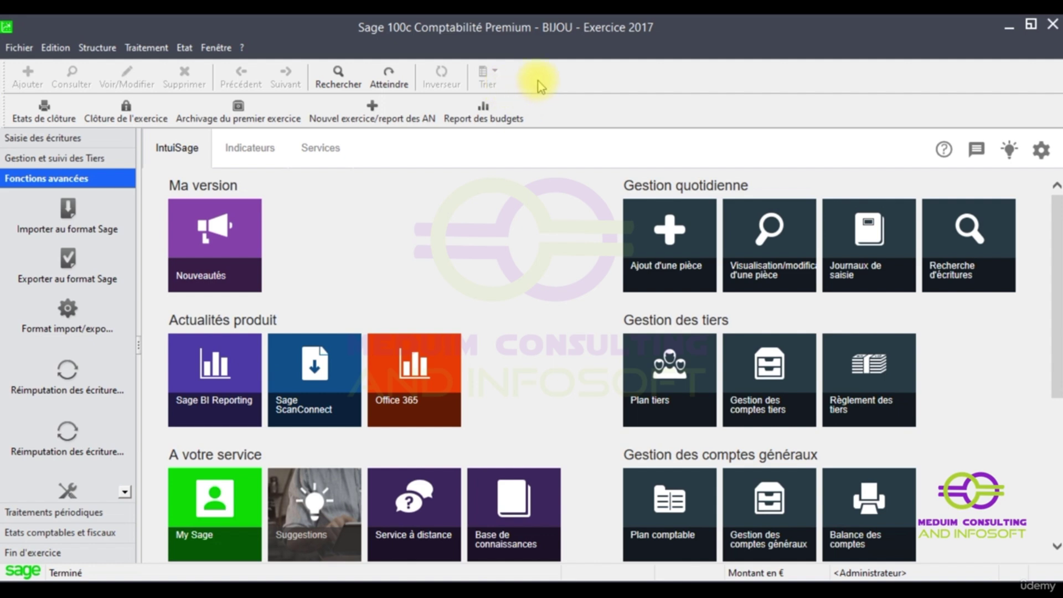
pyautogui.click(216, 47)
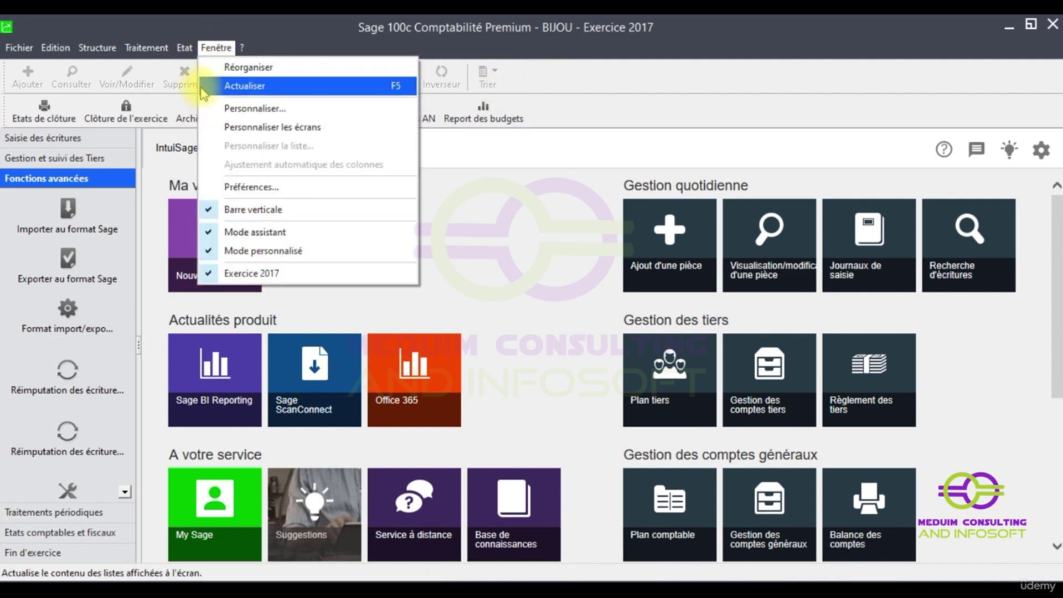
pyautogui.click(580, 113)
pyautogui.rightClick(581, 110)
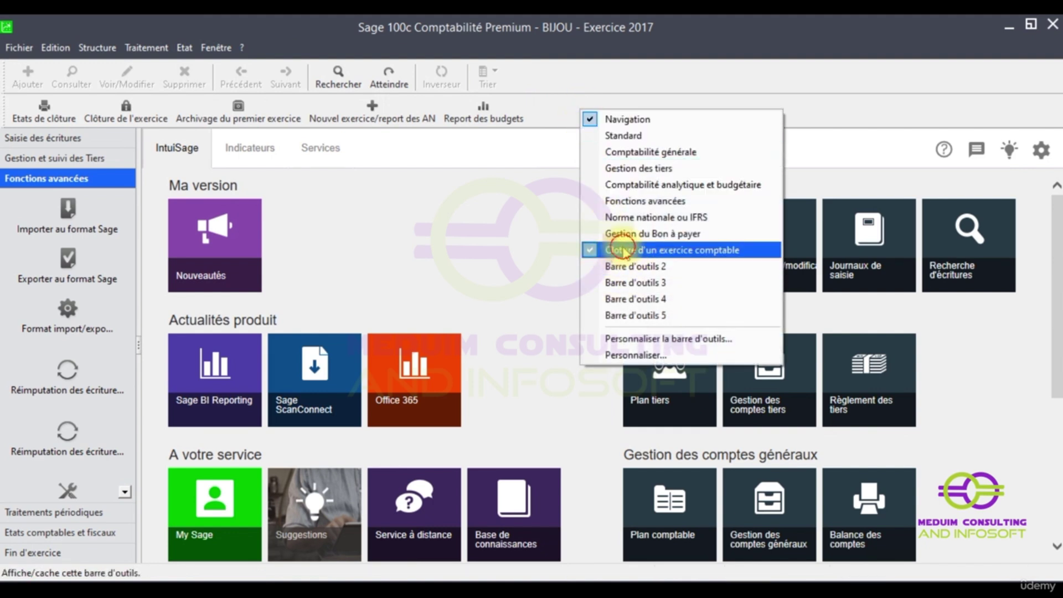
pyautogui.click(608, 258)
# - Customise the Navigation toolbar by removing its Rechercher button
pyautogui.rightClick(538, 90)
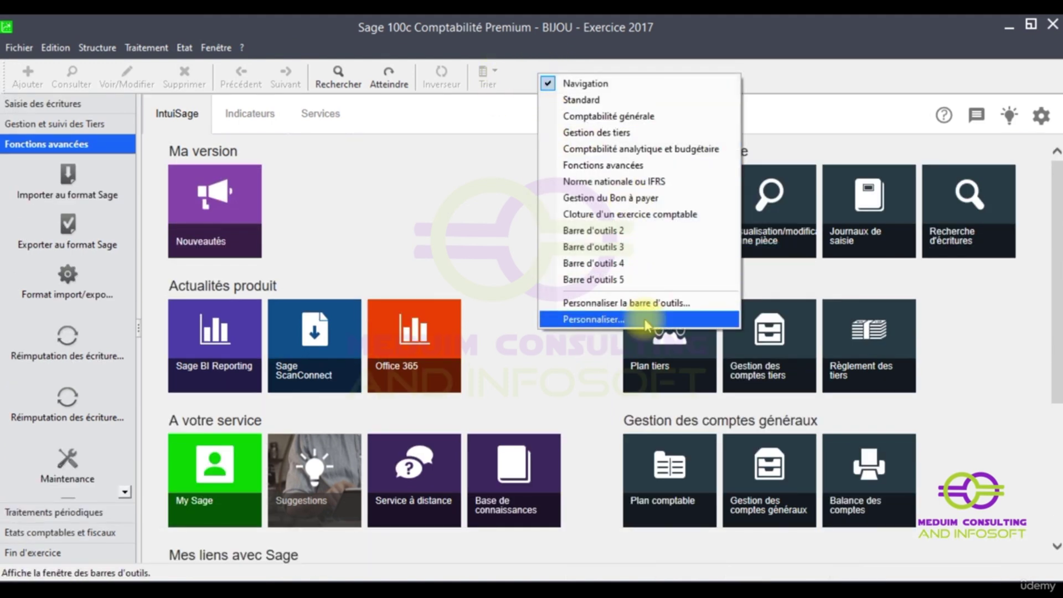
pyautogui.click(521, 66)
pyautogui.rightClick(535, 74)
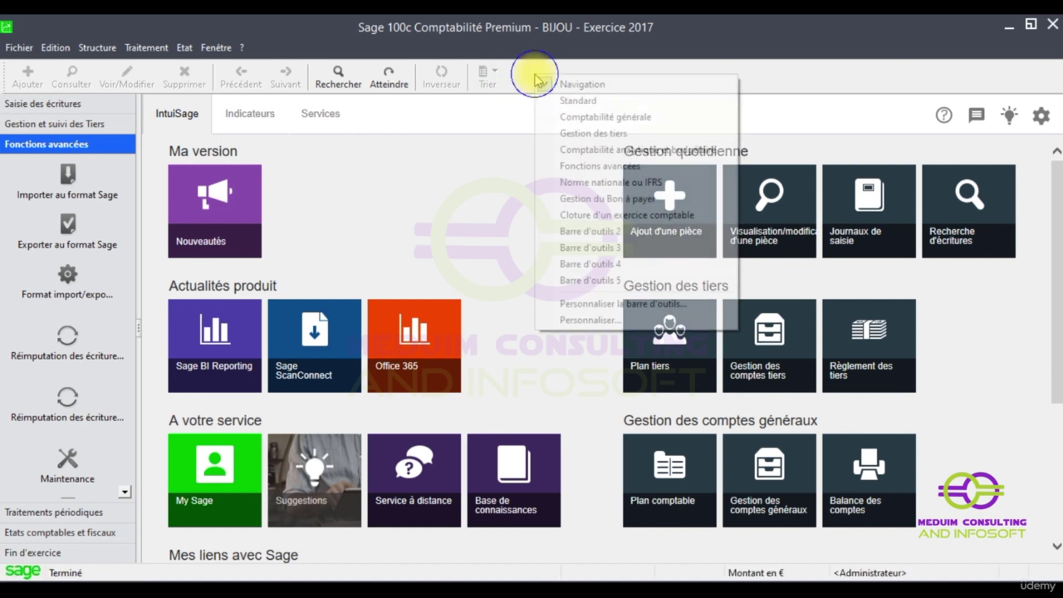
pyautogui.click(601, 305)
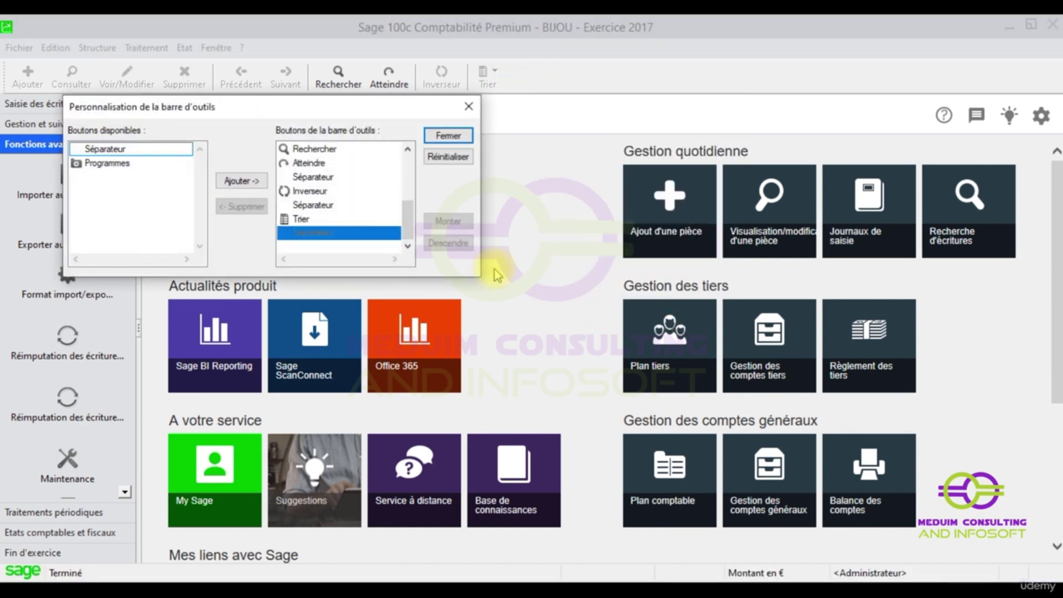
pyautogui.moveTo(408, 217); pyautogui.dragTo(387, 161)
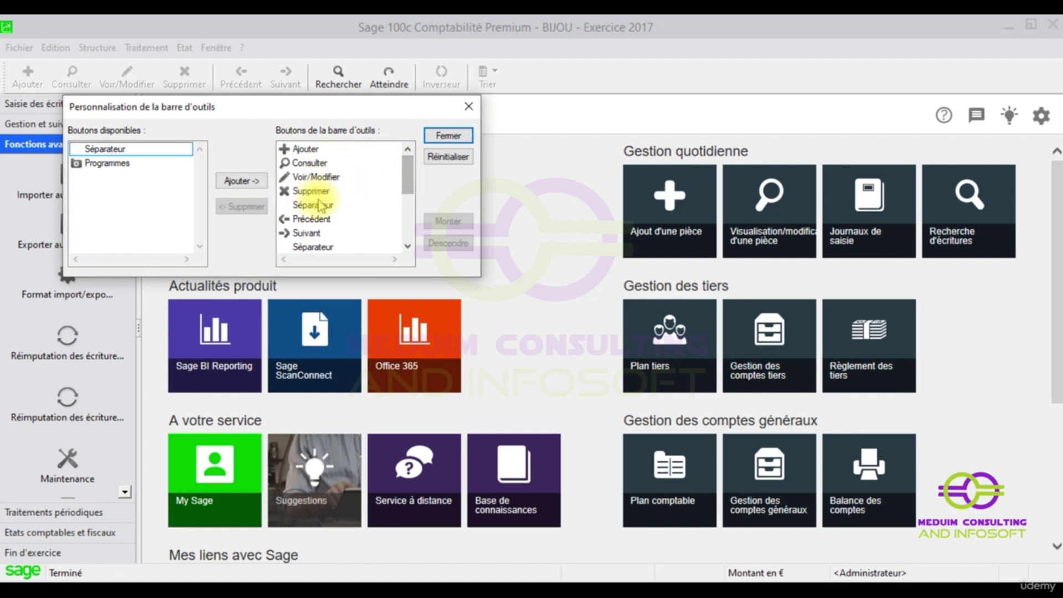
pyautogui.moveTo(406, 176)
pyautogui.mouseDown()
pyautogui.moveTo(409, 214)
pyautogui.moveTo(413, 176)
pyautogui.mouseUp()
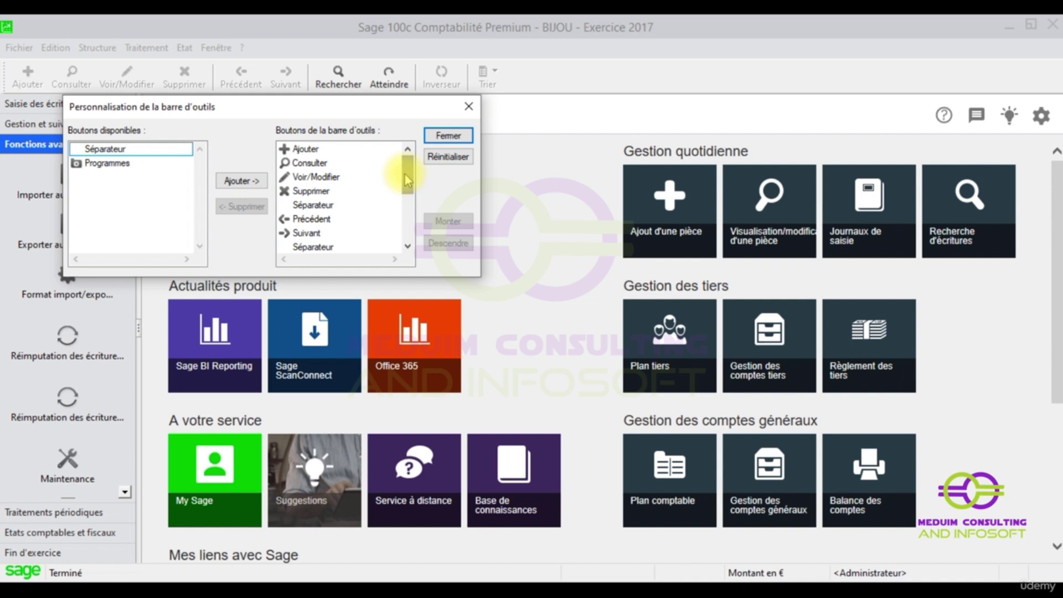
pyautogui.scroll(-3, 360, 232)
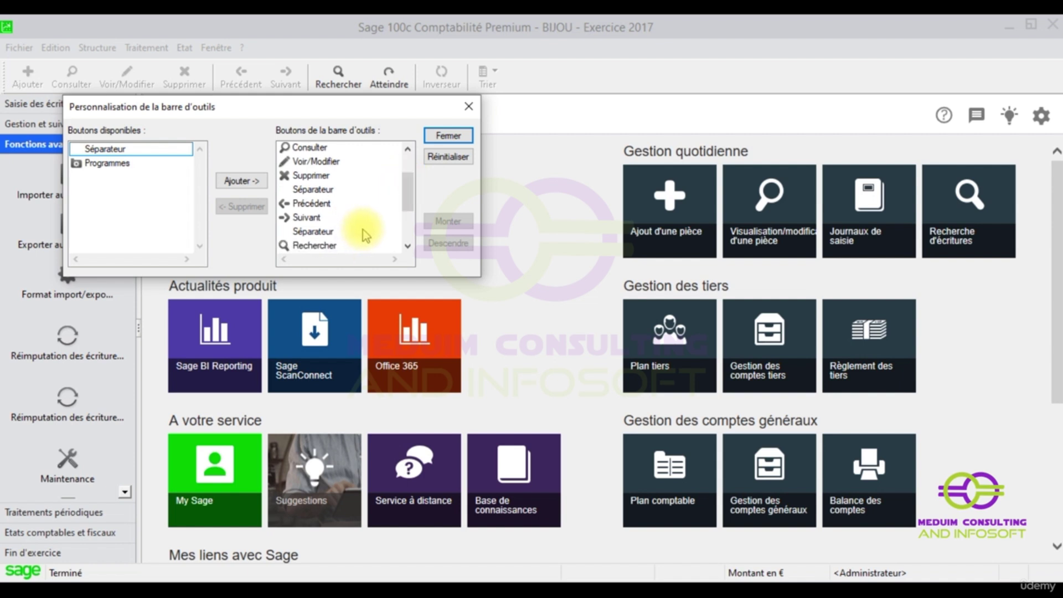
pyautogui.click(358, 235)
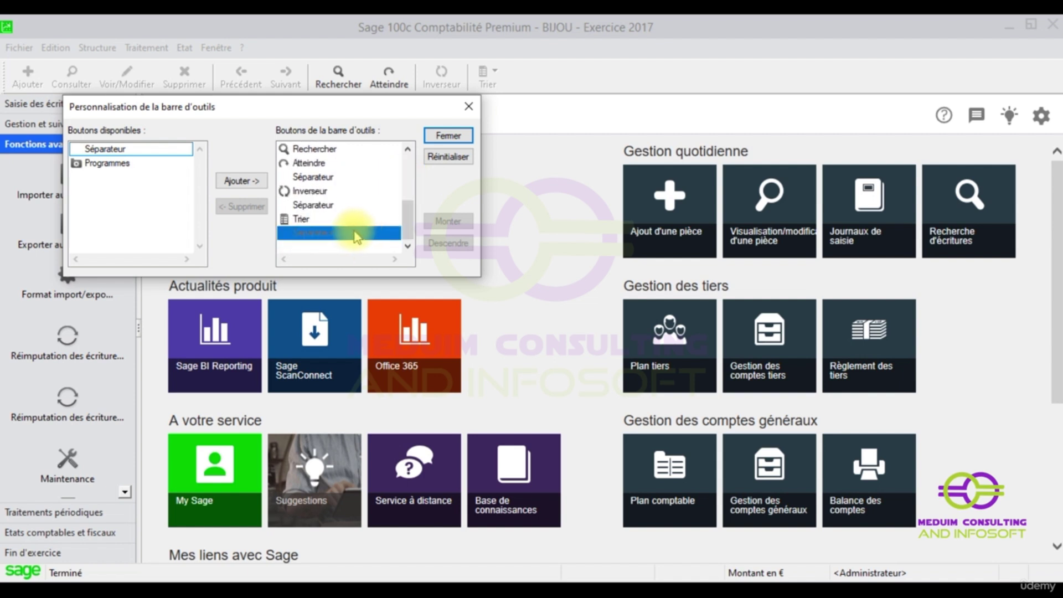
pyautogui.click(304, 150)
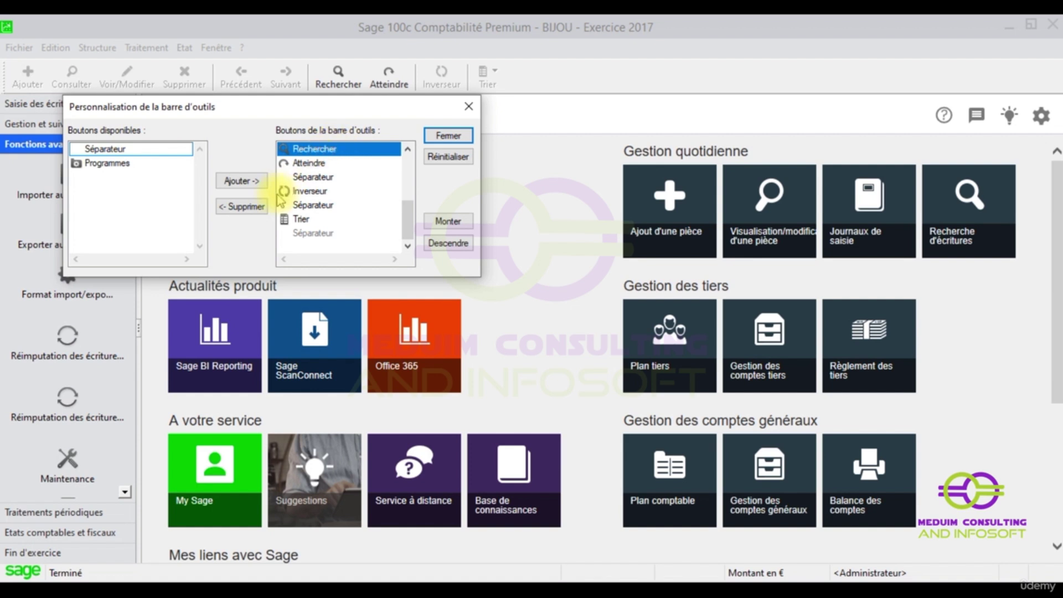
pyautogui.click(245, 208)
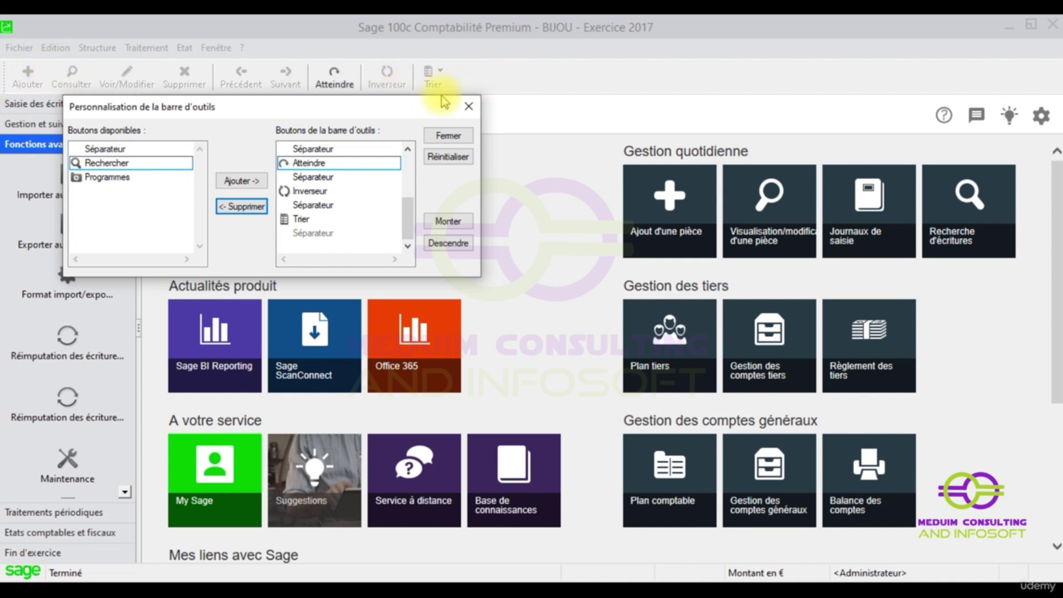
# - Add the Rechercher button back to the Navigation toolbar and close the customisation dialog
pyautogui.click(92, 165)
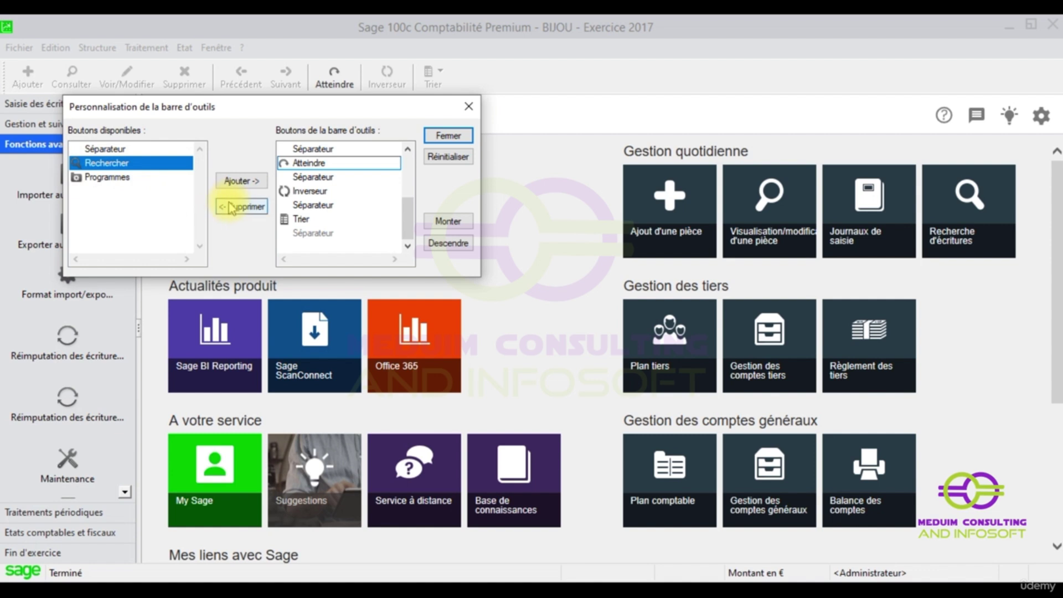
pyautogui.click(242, 181)
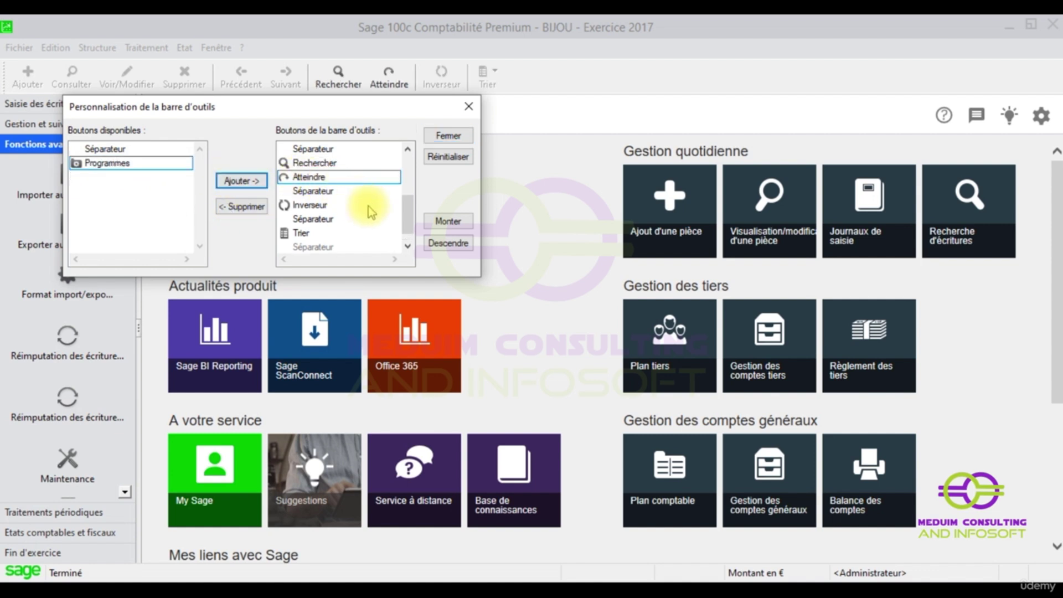
pyautogui.click(469, 108)
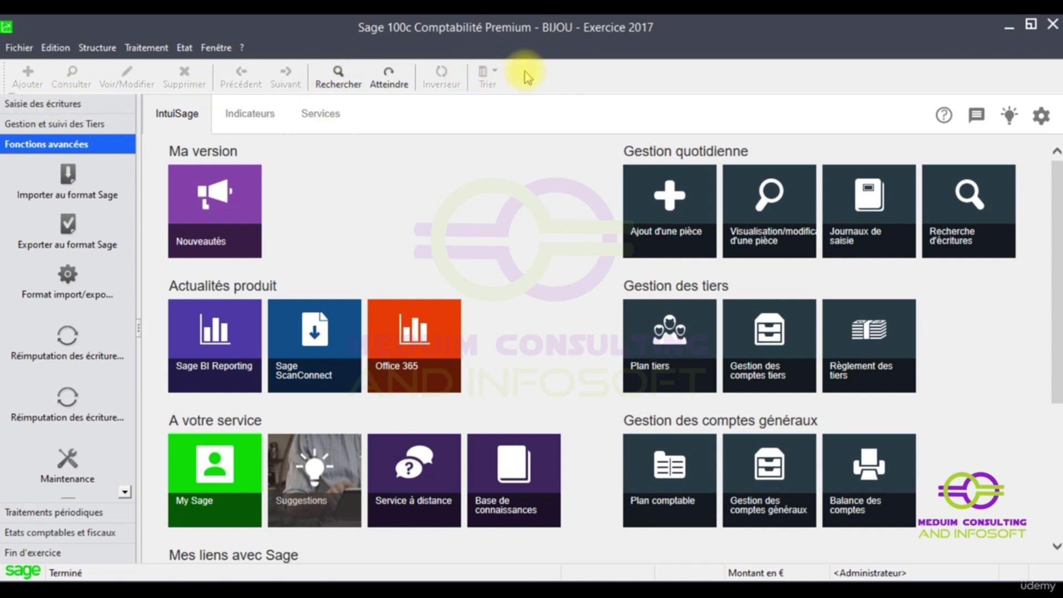
# - Hide the Navigation toolbar and show it again
pyautogui.rightClick(544, 75)
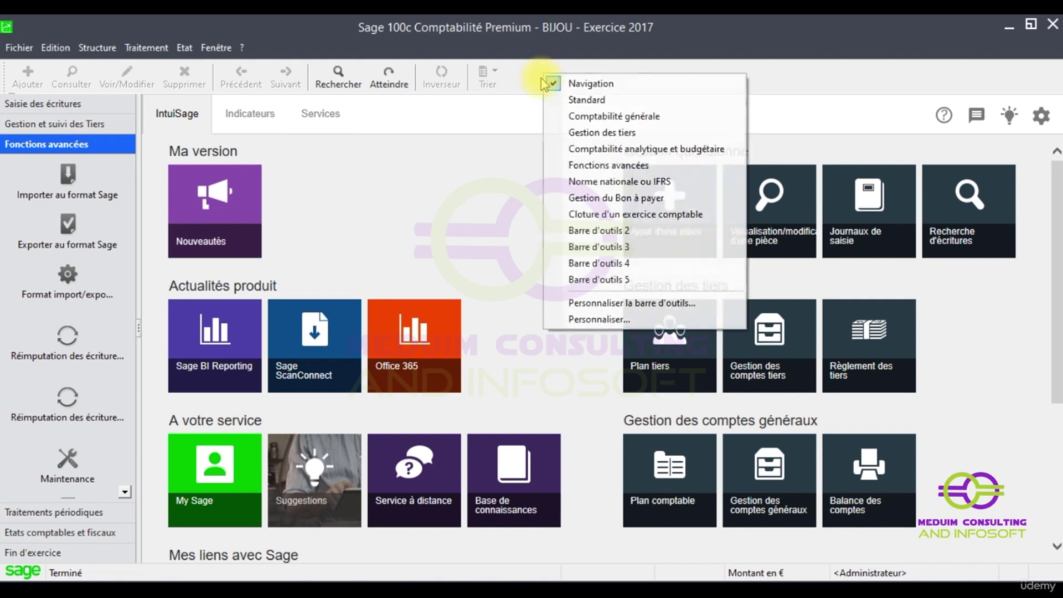
pyautogui.click(572, 83)
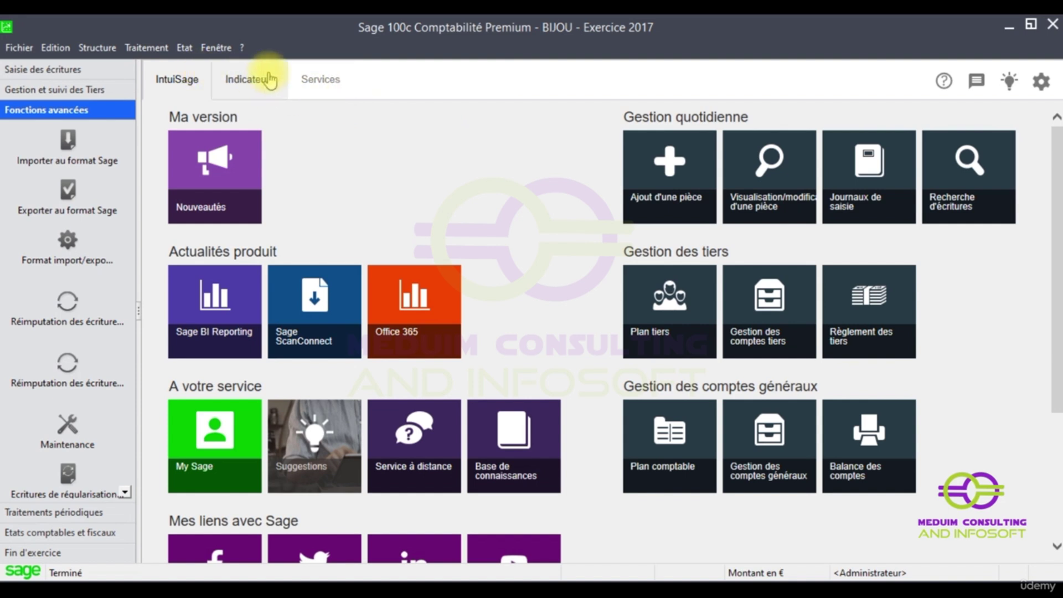
pyautogui.rightClick(422, 52)
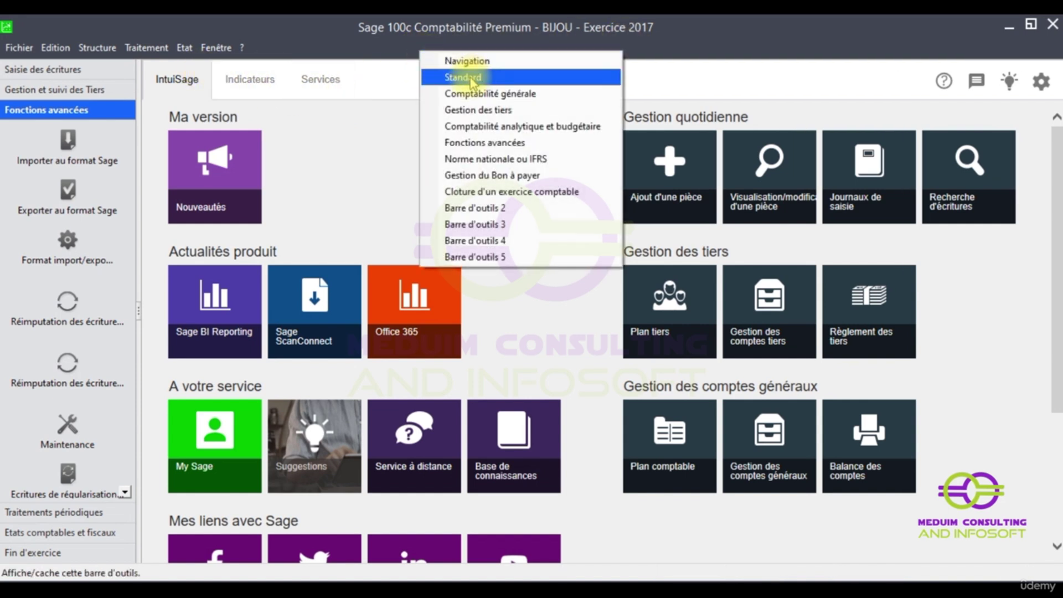
pyautogui.click(475, 58)
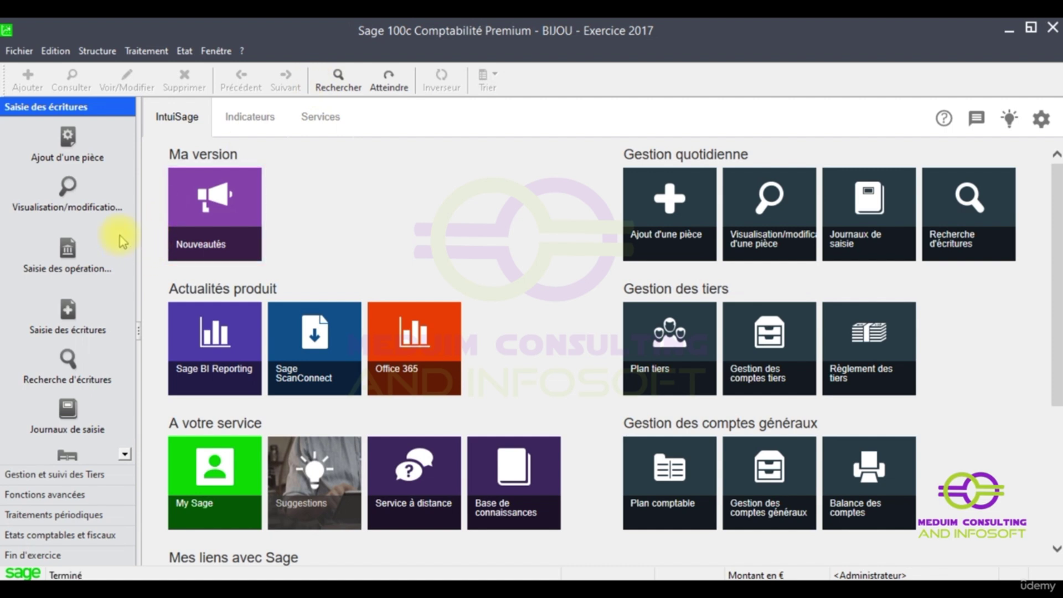
# - Rename the Visualisation/modification d'une pièce function in the vertical bar's Saisie des écritures group to "voir et modifier une piece"
pyautogui.rightClick(122, 240)
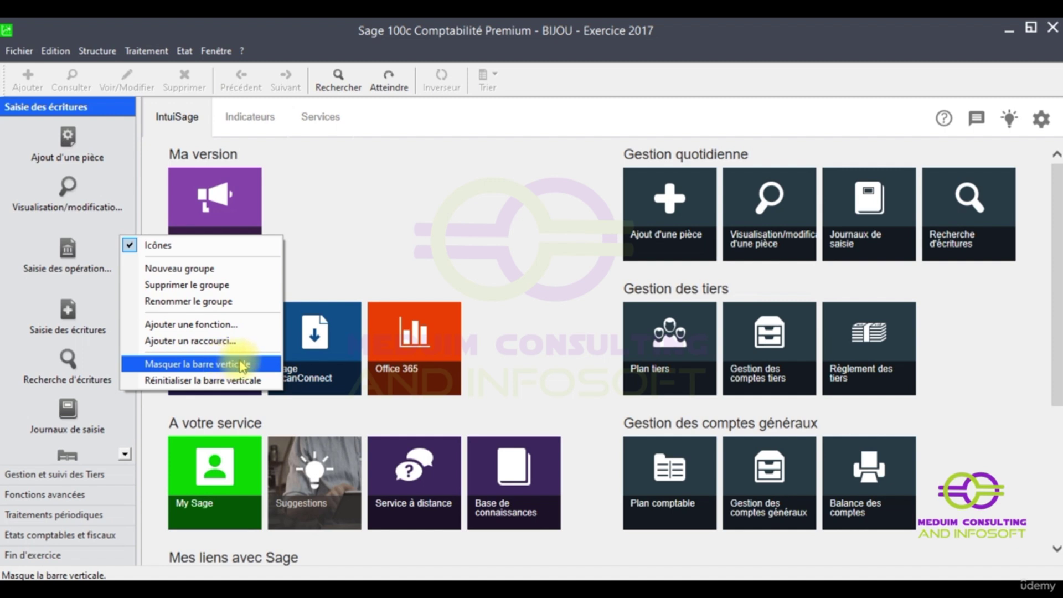
pyautogui.click(107, 250)
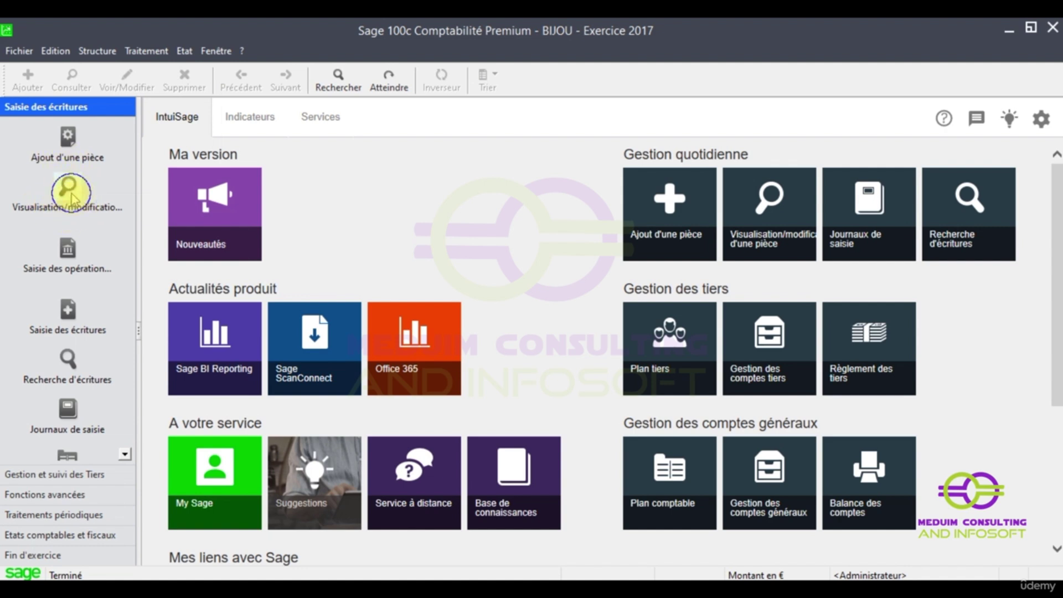
pyautogui.rightClick(71, 194)
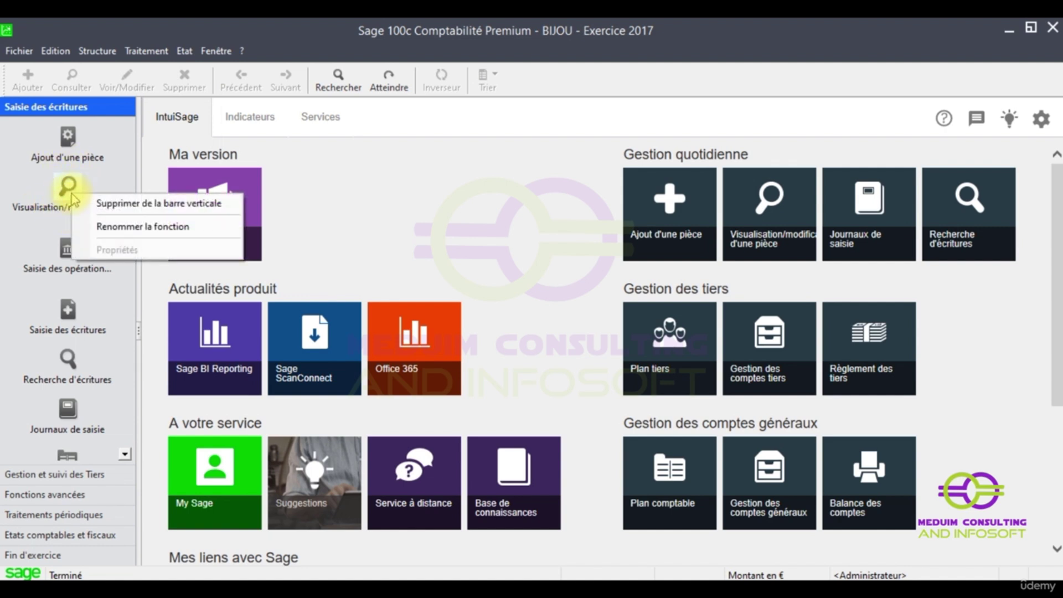
pyautogui.click(143, 227)
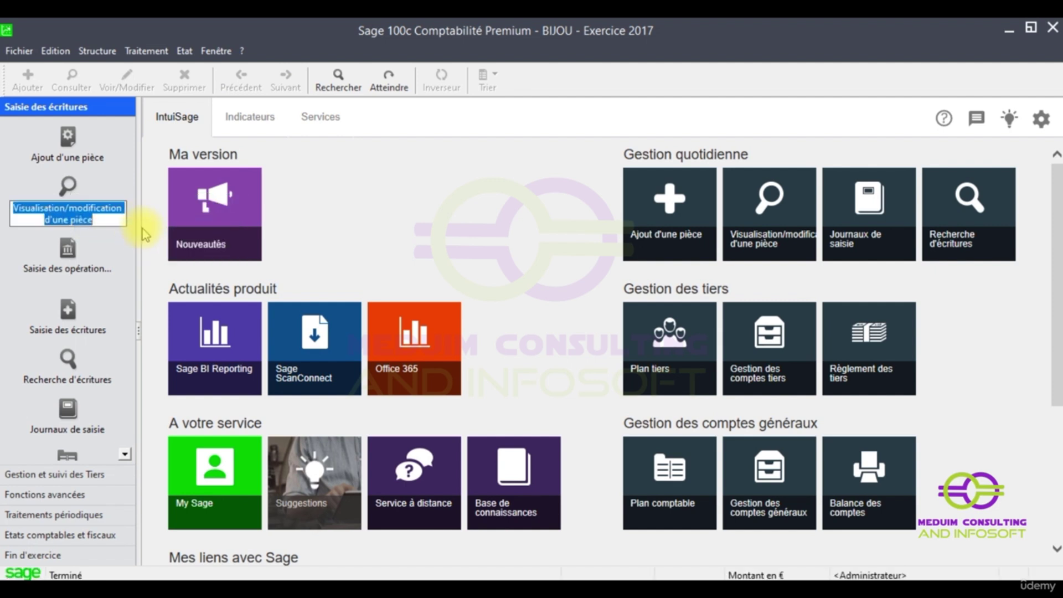
pyautogui.write('v')
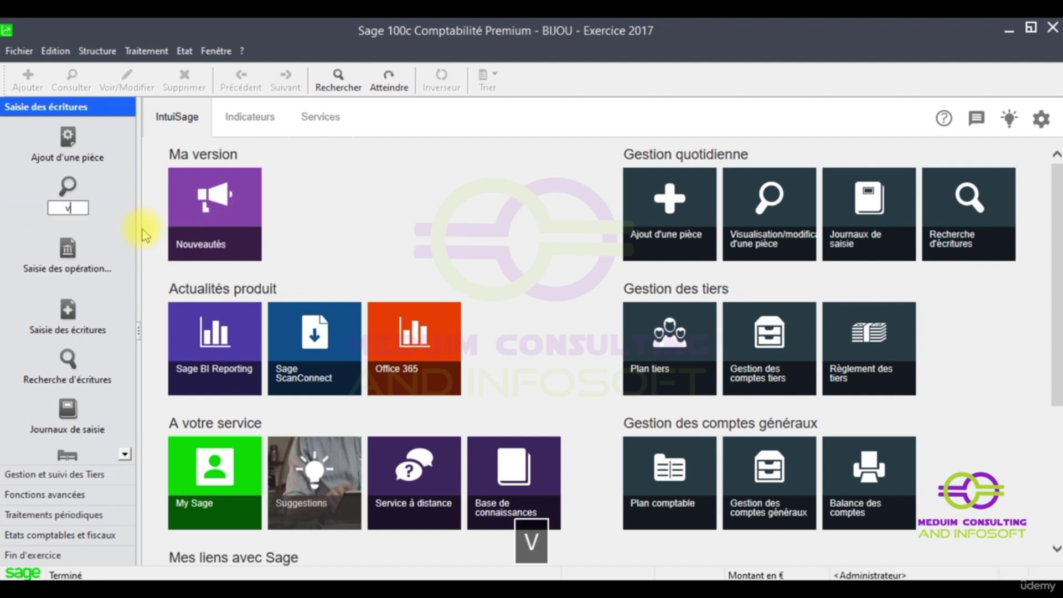
pyautogui.write('oir et')
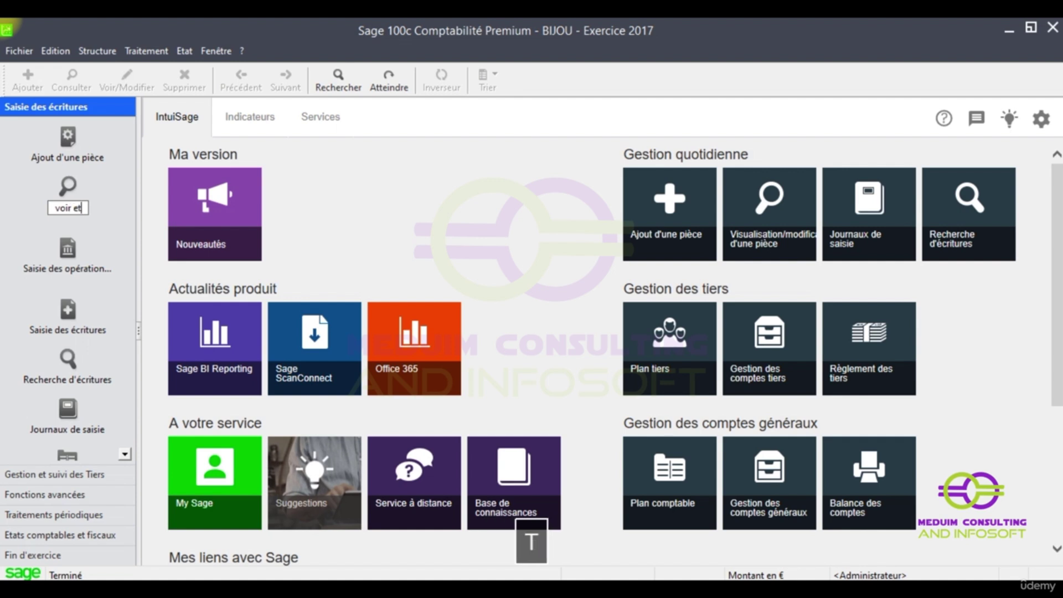
pyautogui.write(' modi')
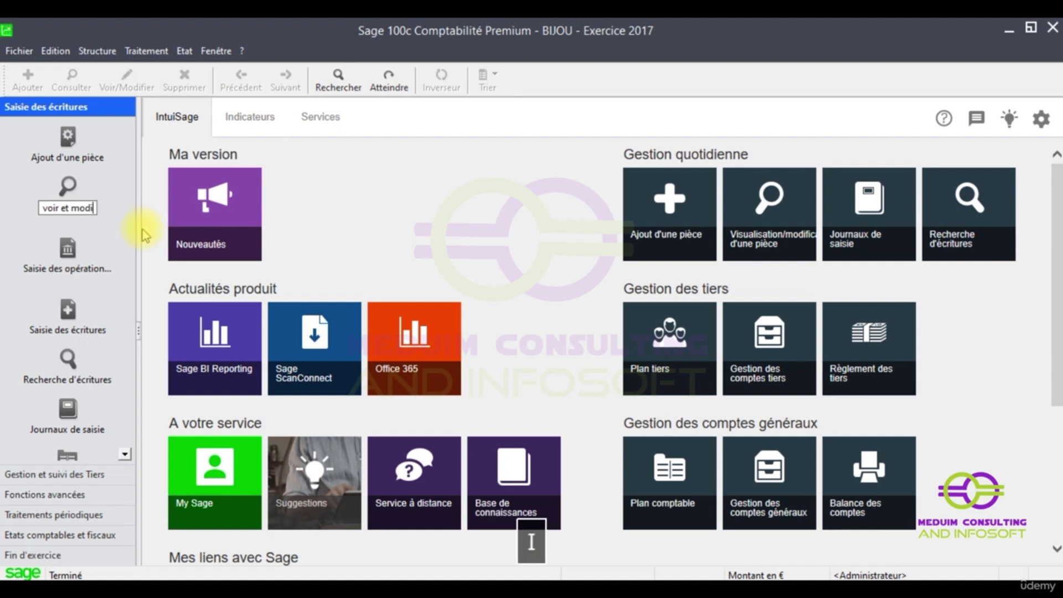
pyautogui.write('fier un')
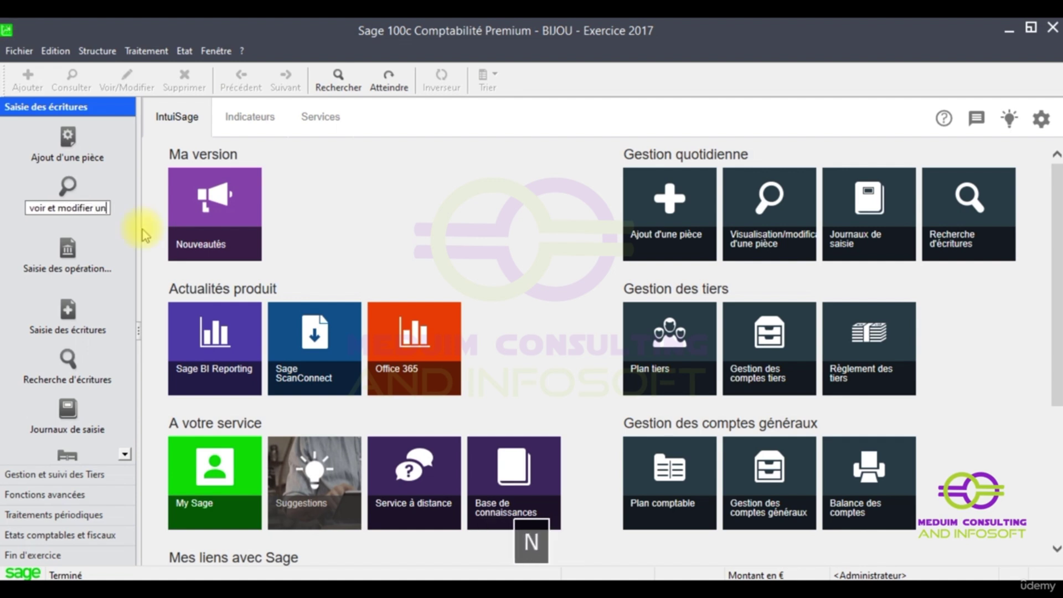
pyautogui.write('e piece')
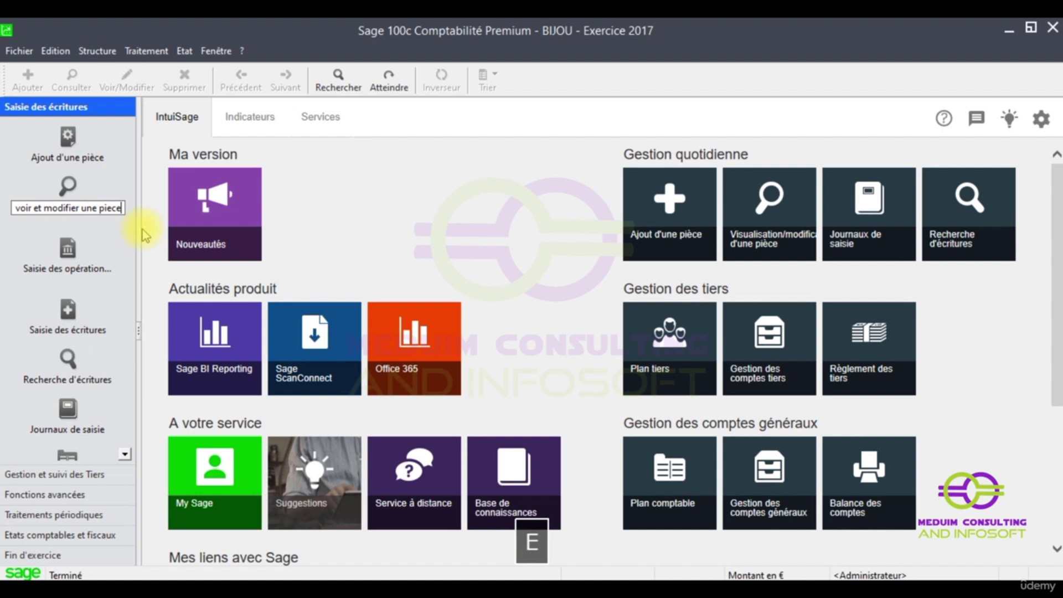
pyautogui.press('Return')
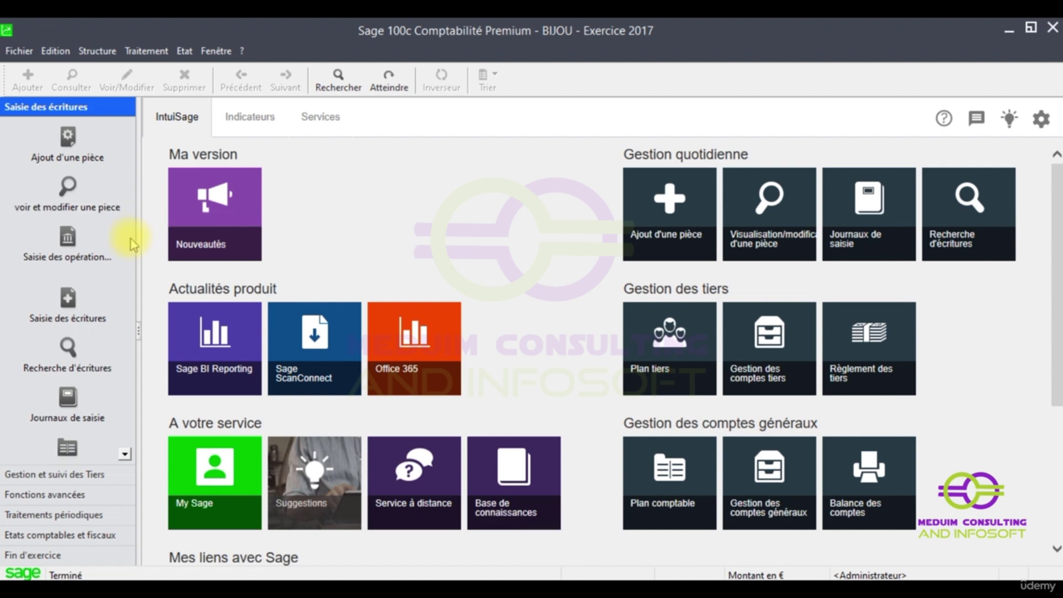
# - Create a new group named "comptabilité" in the vertical bar and open it
pyautogui.rightClick(119, 240)
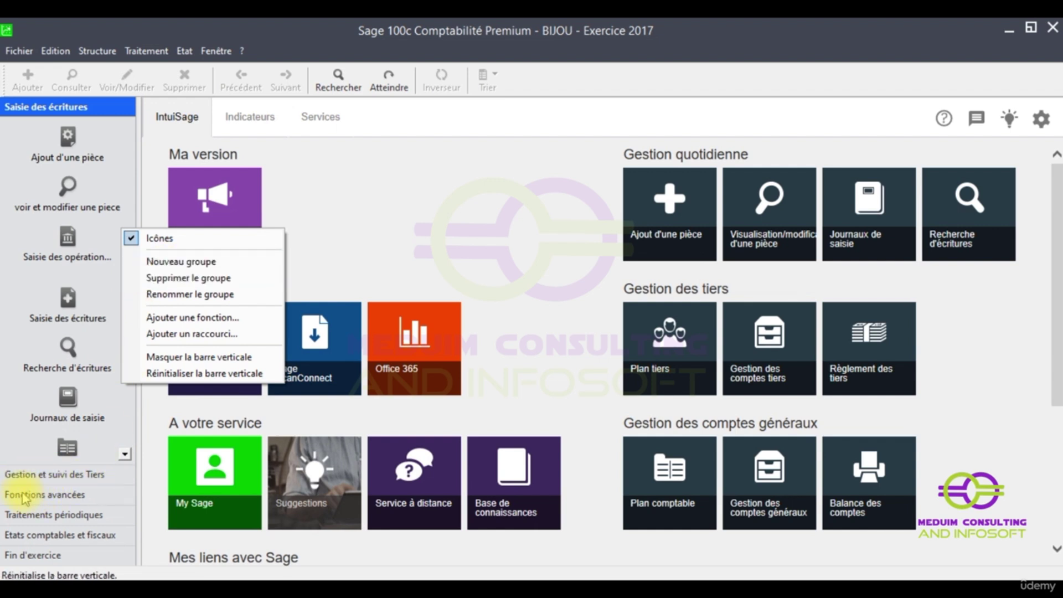
pyautogui.click(210, 269)
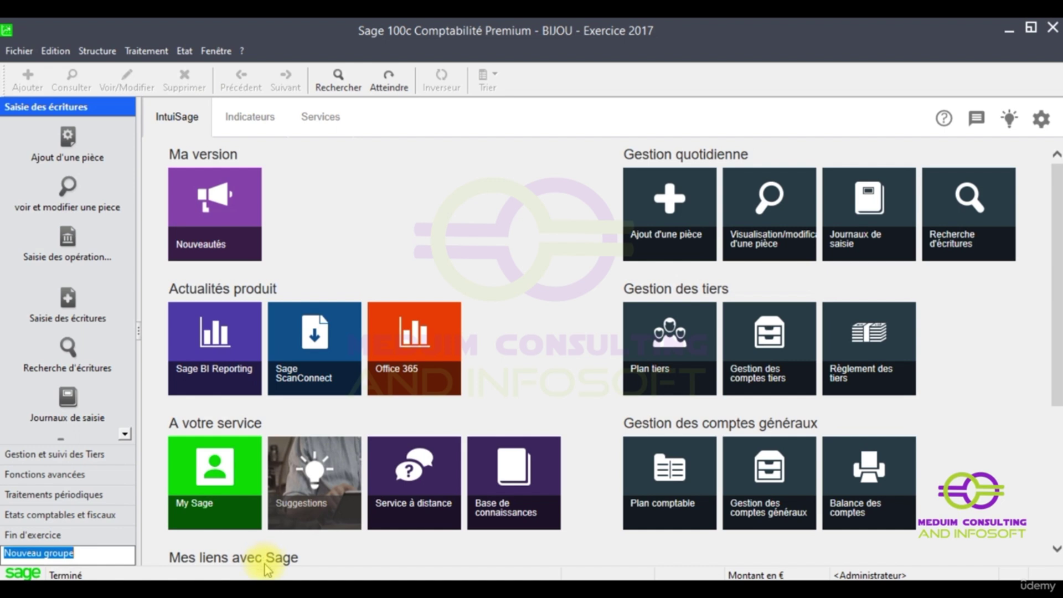
pyautogui.write('compta')
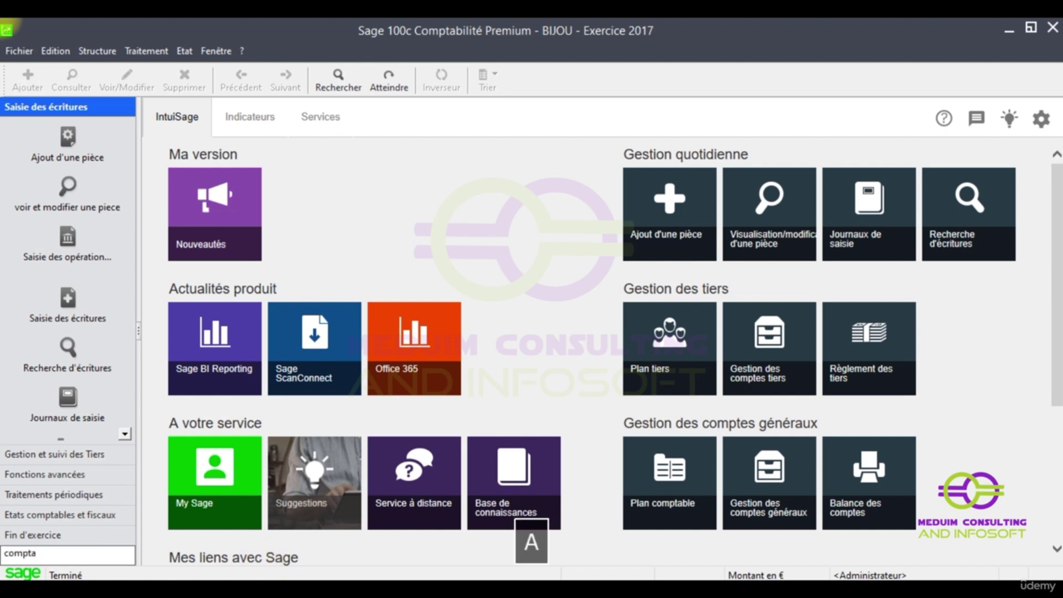
pyautogui.write('bilité')
pyautogui.press('Return')
pyautogui.click(83, 554)
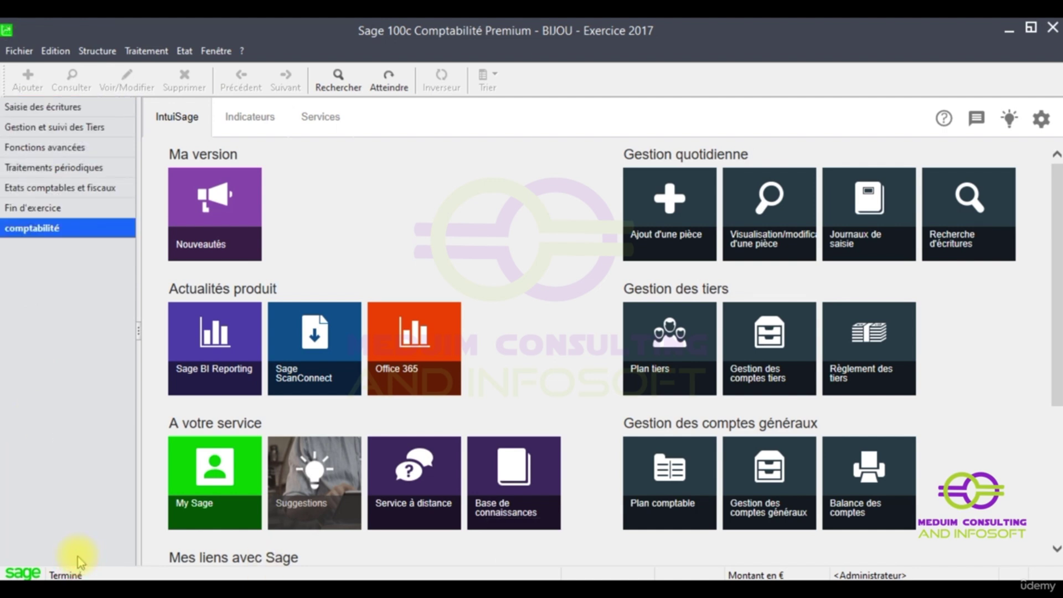
# - Add the Journal général function from Etats comptables et fiscaux to the comptabilité group of the vertical bar
pyautogui.rightClick(54, 252)
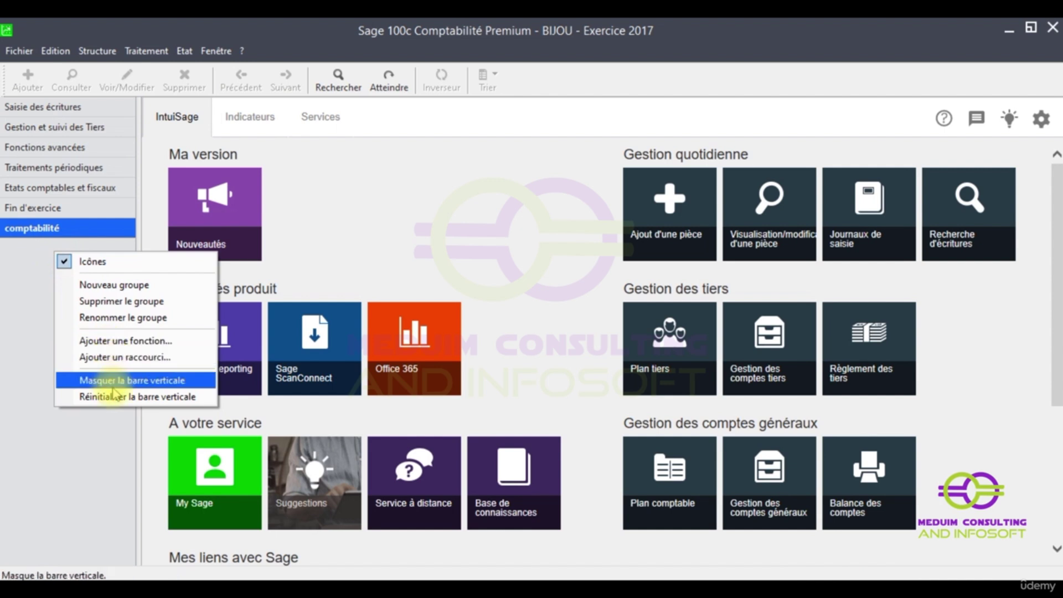
pyautogui.click(119, 341)
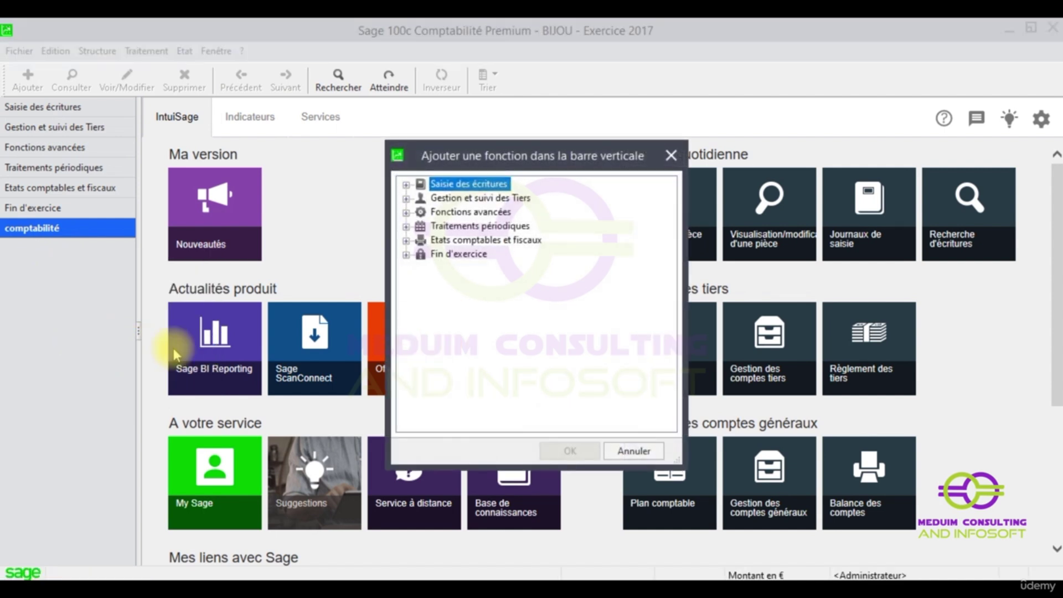
pyautogui.doubleClick(485, 240)
pyautogui.click(480, 282)
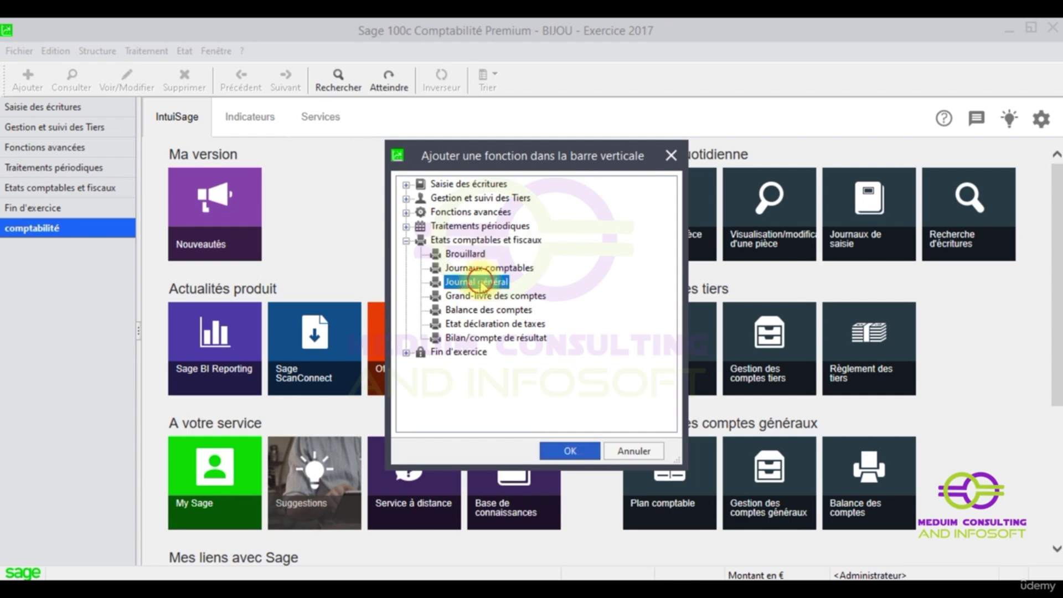
pyautogui.click(554, 450)
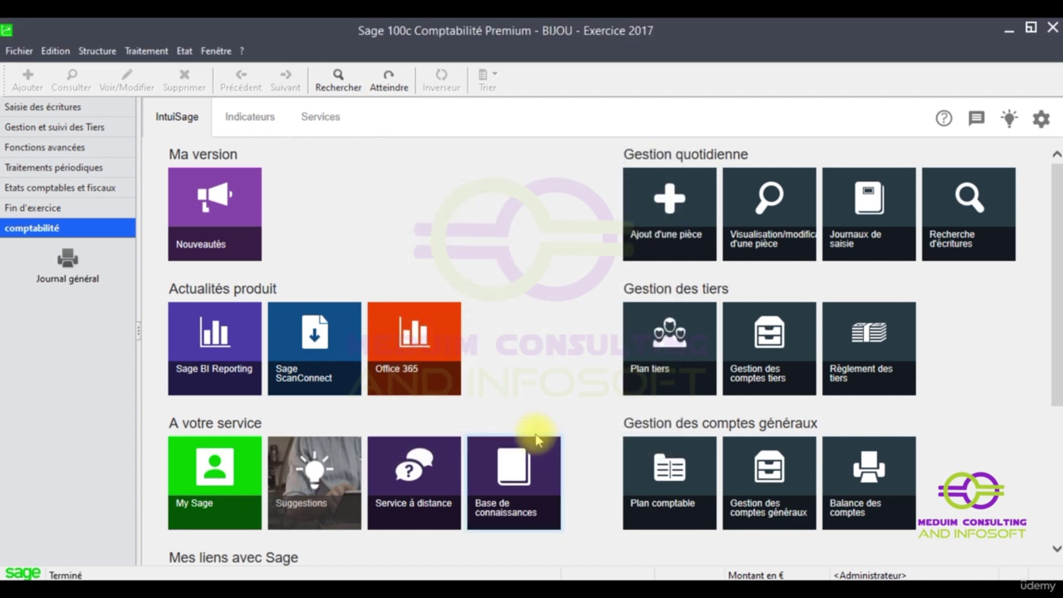
# - Add the Bilan/compte de résultat function from Etats comptables et fiscaux to the vertical bar's comptabilité group
pyautogui.rightClick(86, 324)
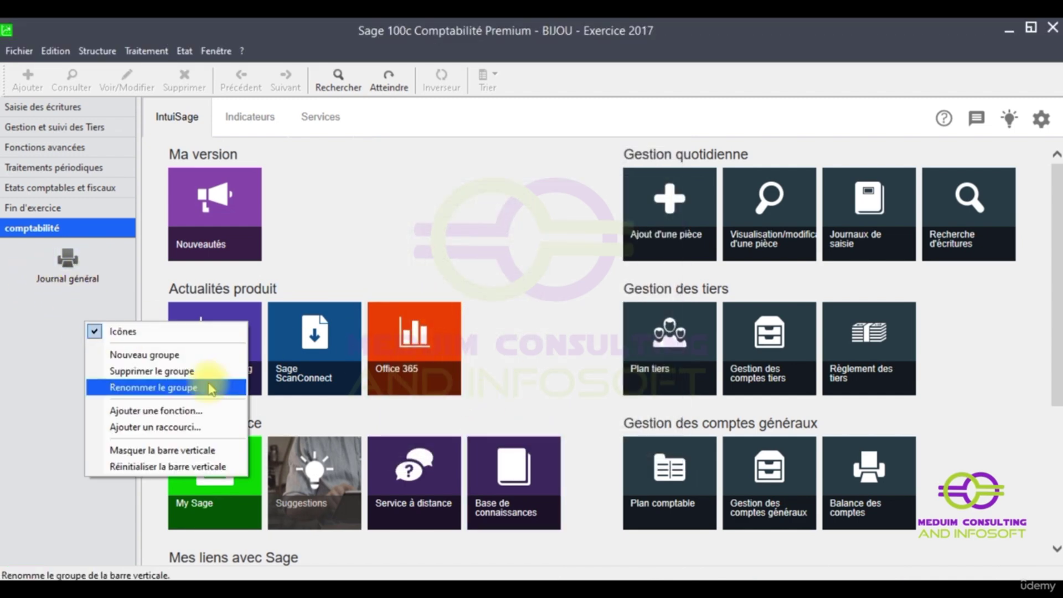
pyautogui.click(178, 413)
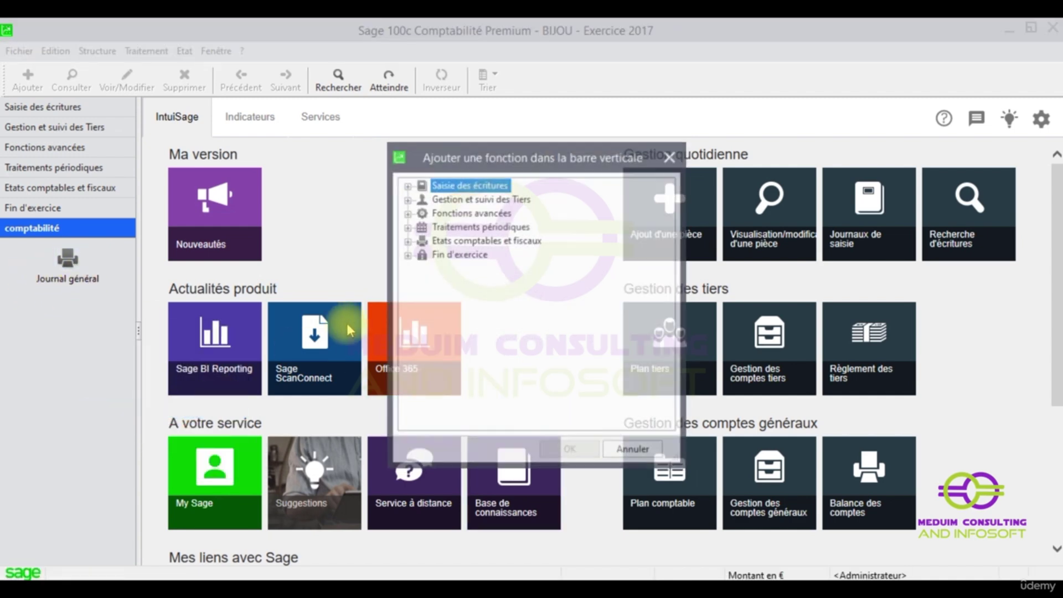
pyautogui.doubleClick(472, 243)
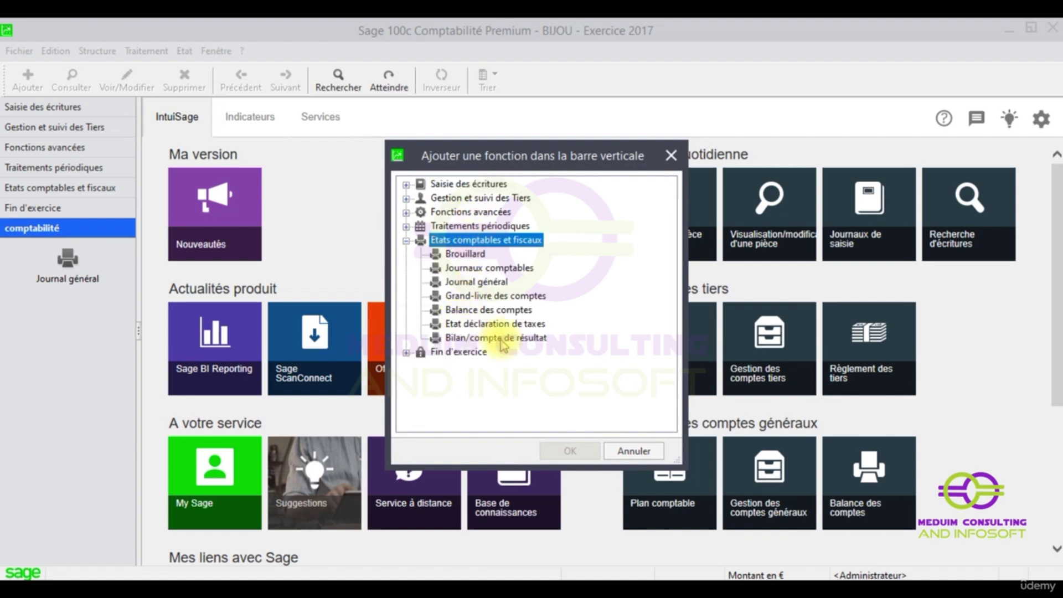
pyautogui.click(471, 339)
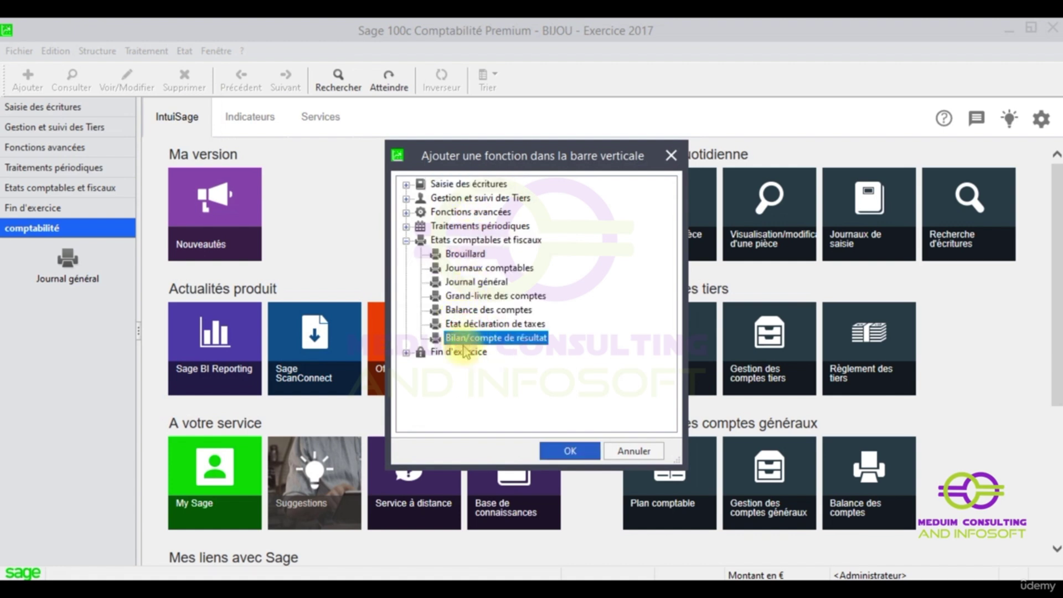
pyautogui.click(571, 452)
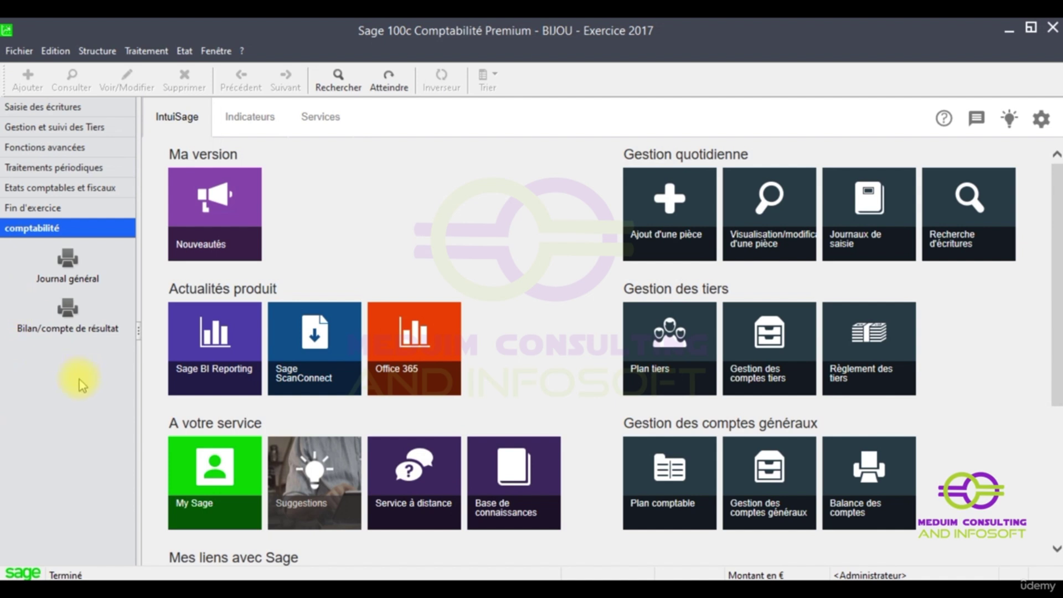
# - Delete the comptabilité group from the vertical bar
pyautogui.rightClick(76, 226)
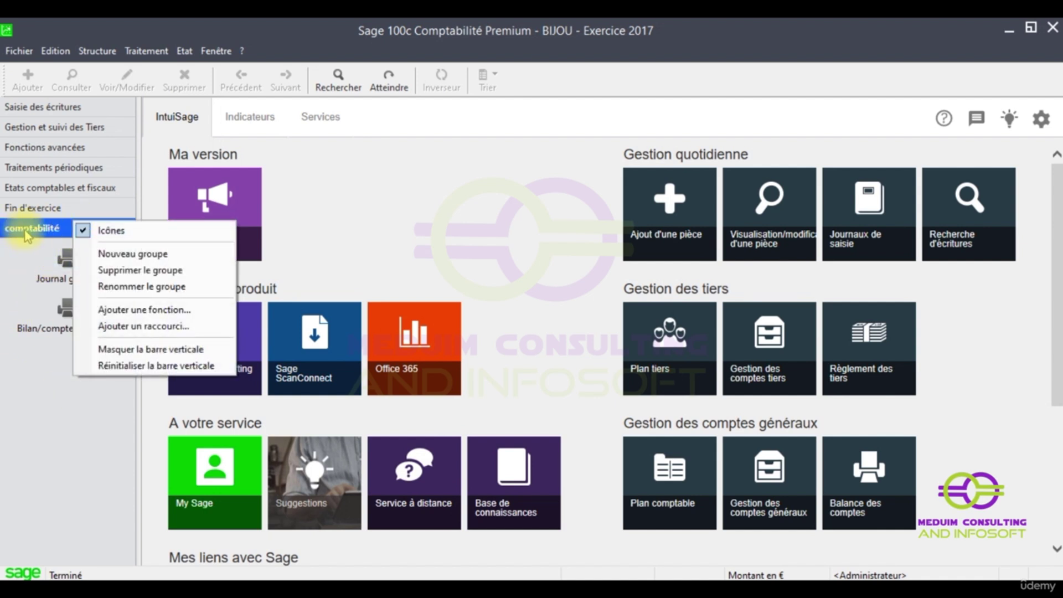
pyautogui.click(146, 271)
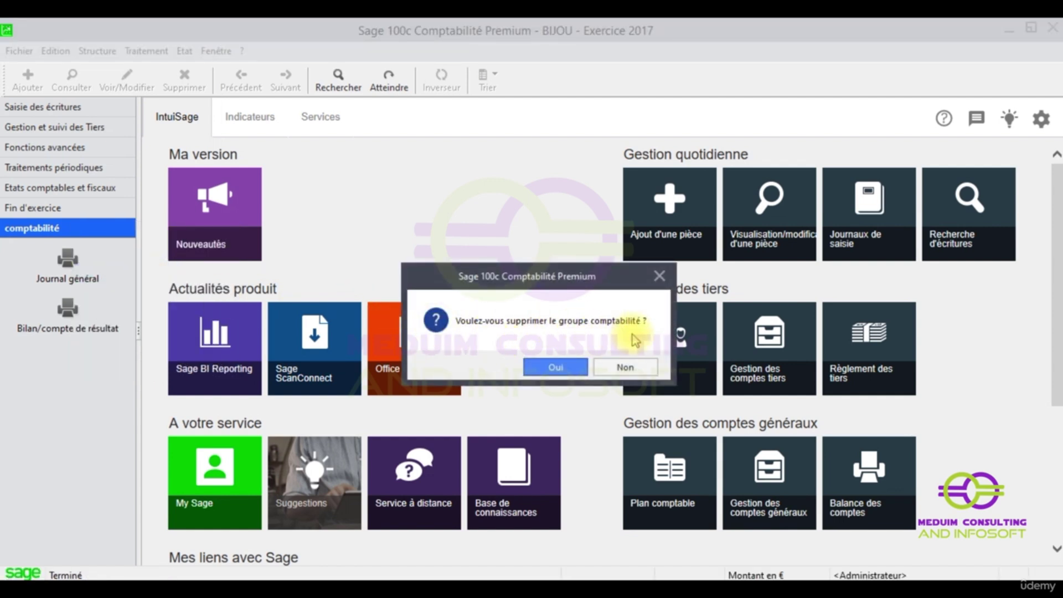
pyautogui.click(556, 368)
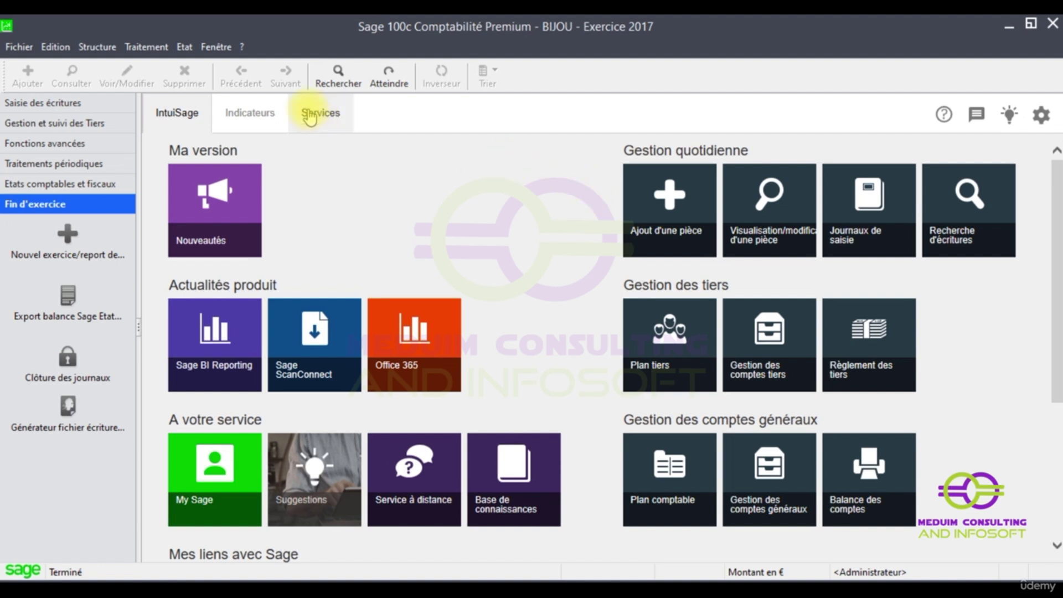
# - Open the general Personnaliser settings for the application window and close them without changes
pyautogui.click(215, 49)
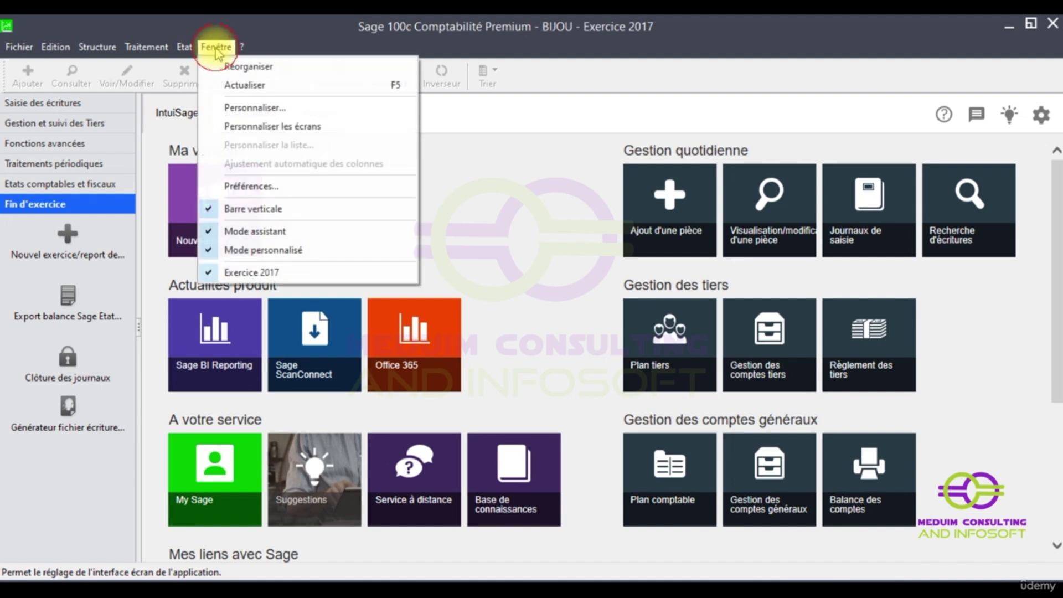
pyautogui.click(252, 107)
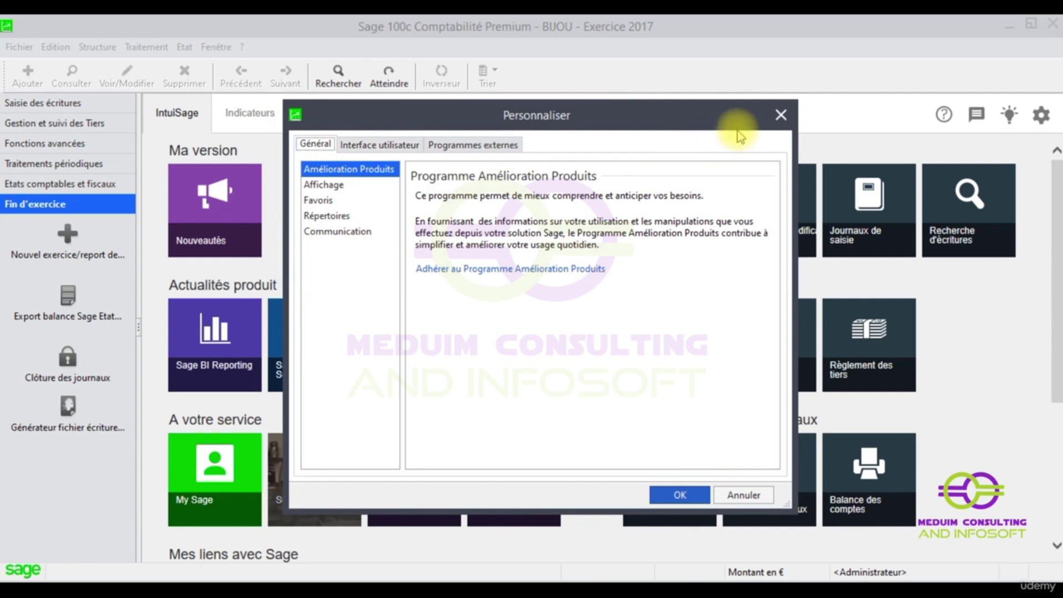
pyautogui.click(780, 118)
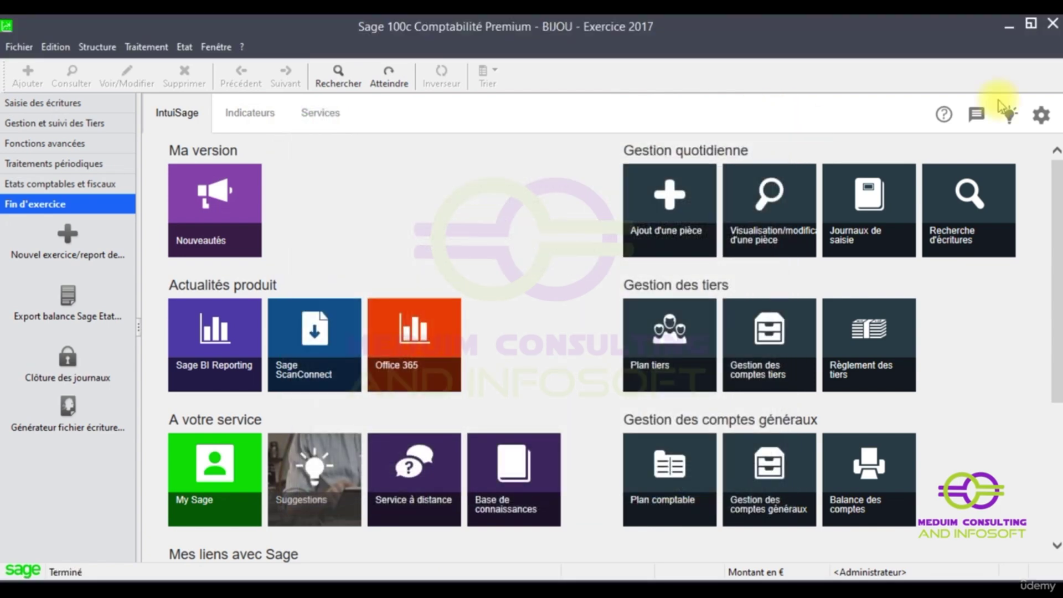
# - Open the IntuiSage customisation settings, review the Général and Interface utilisateur pages, and move the dialog clear of the function tiles
pyautogui.click(1041, 128)
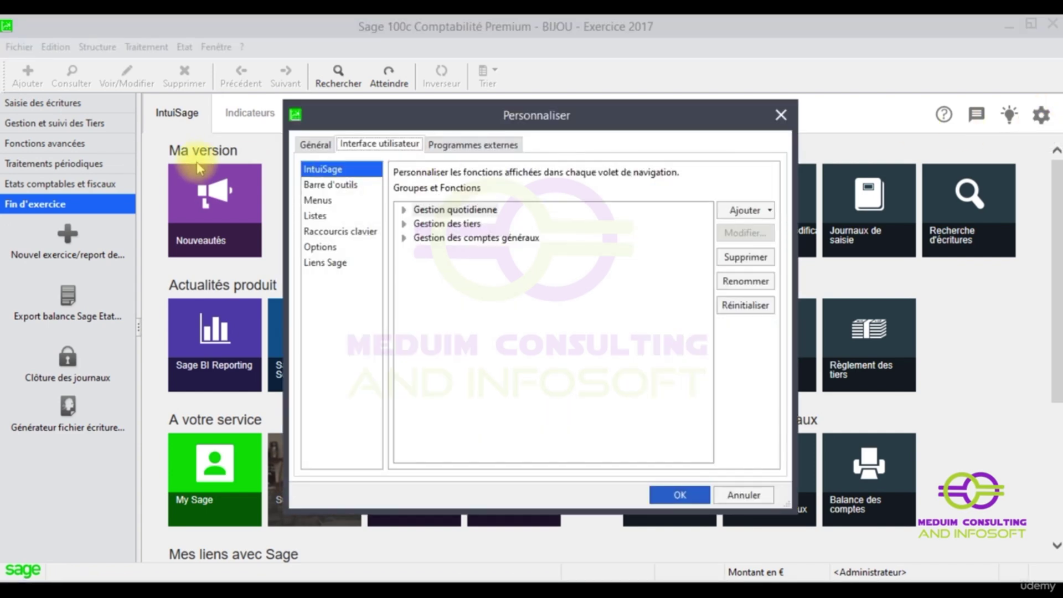
pyautogui.click(317, 147)
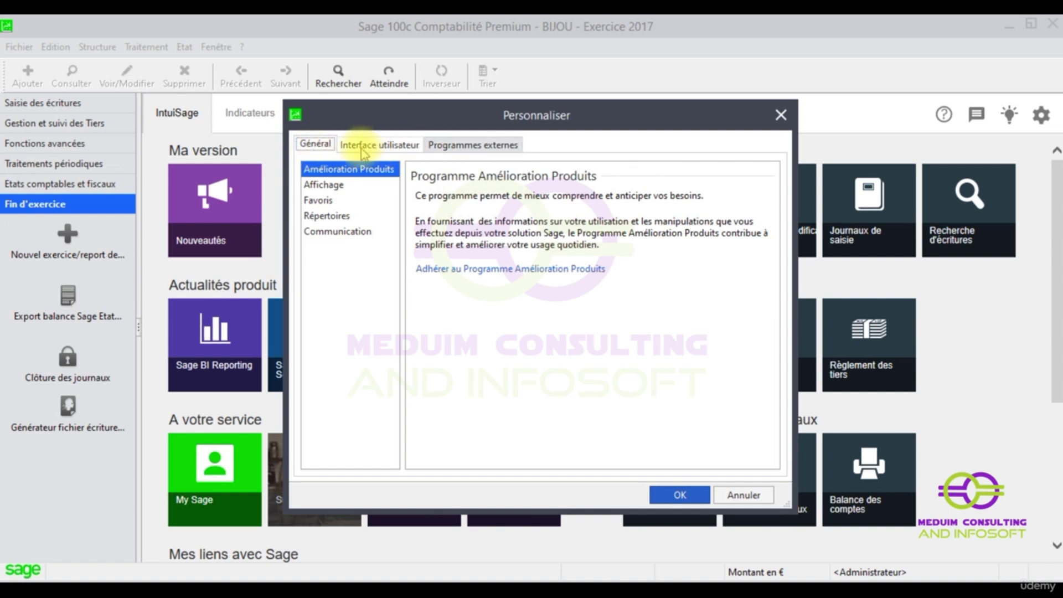
pyautogui.click(380, 146)
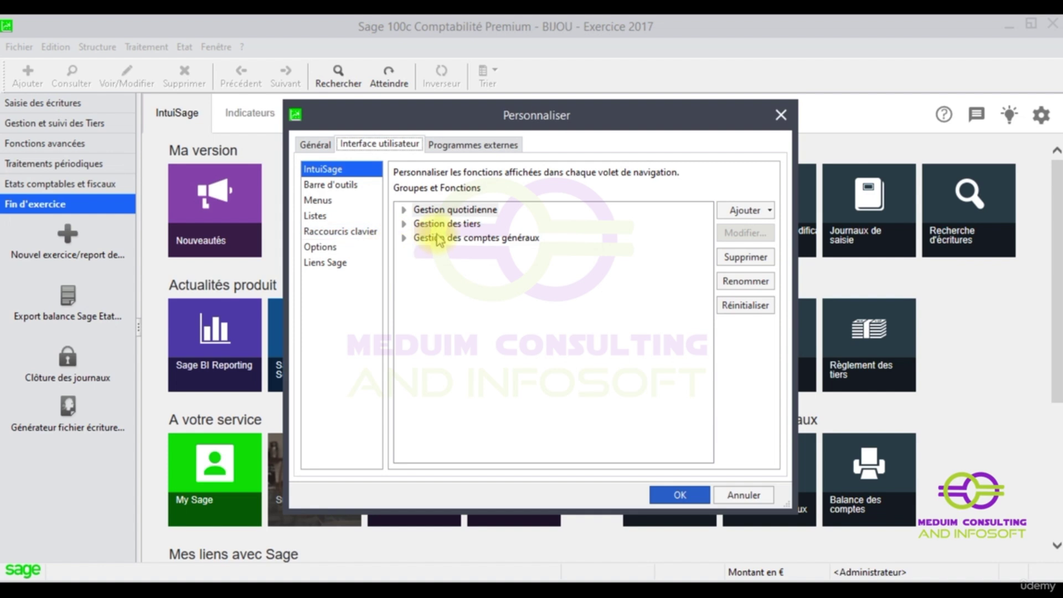
pyautogui.click(507, 116)
pyautogui.moveTo(507, 116); pyautogui.dragTo(317, 96)
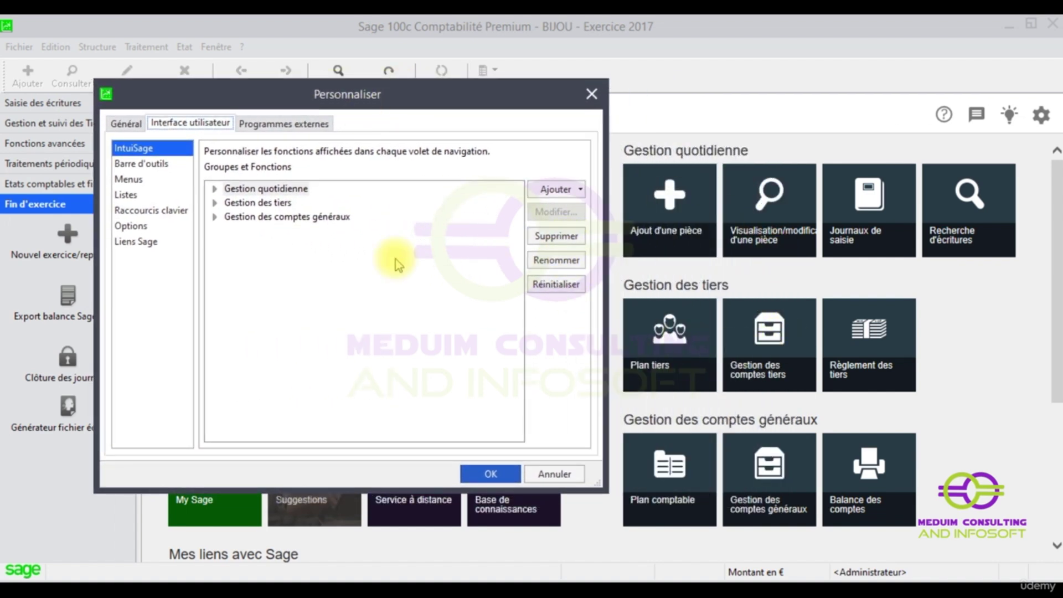
# - Add the Echéancier command to the Gestion des tiers group on the IntuiSage page and apply the customisation
pyautogui.click(262, 204)
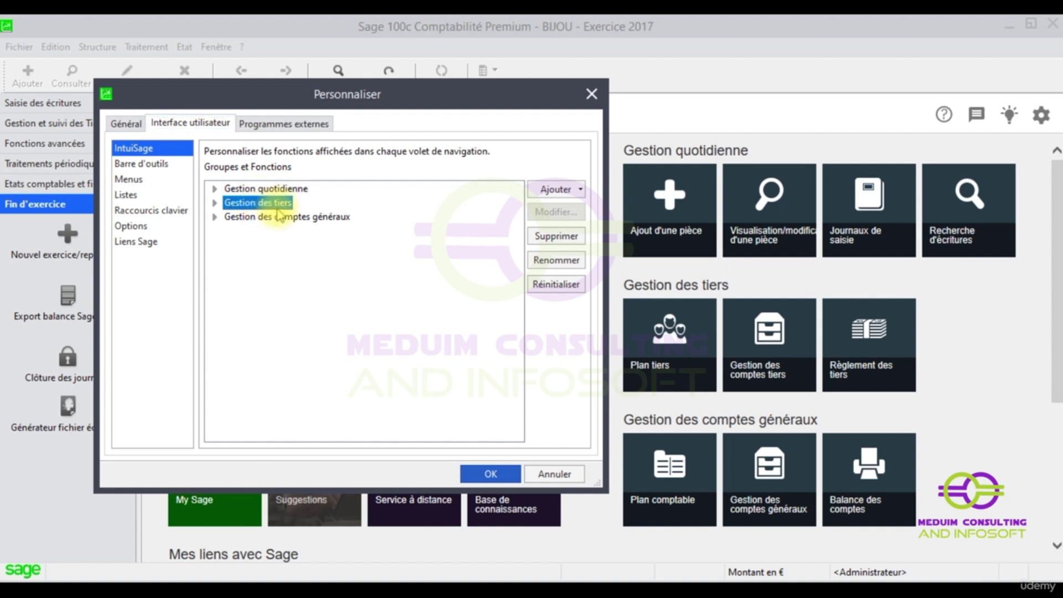
pyautogui.click(562, 192)
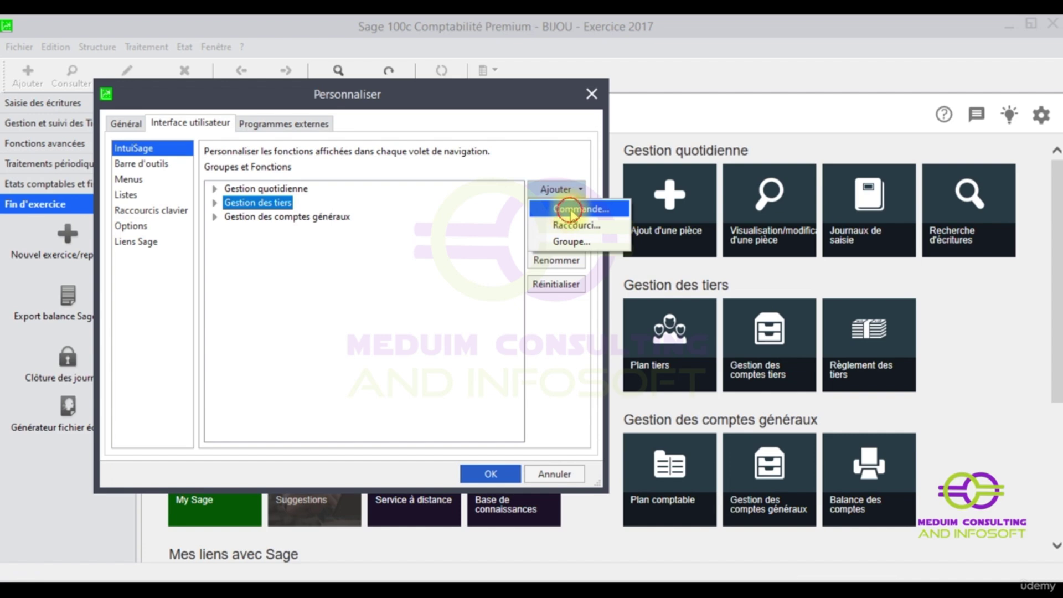
pyautogui.click(570, 210)
pyautogui.scroll(-3, 610, 269)
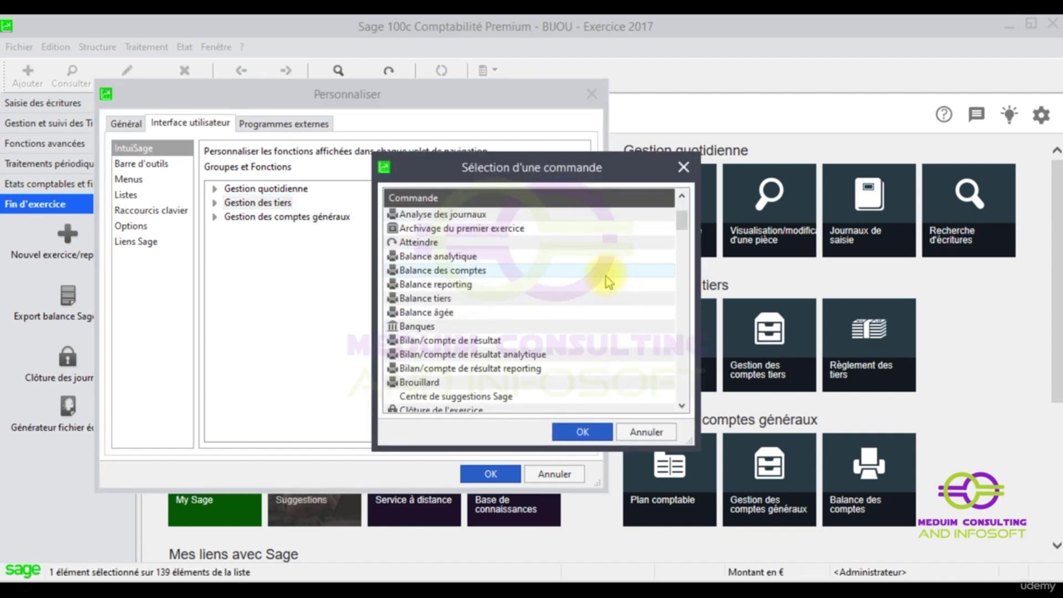
pyautogui.scroll(-12, 599, 276)
pyautogui.scroll(1, 583, 280)
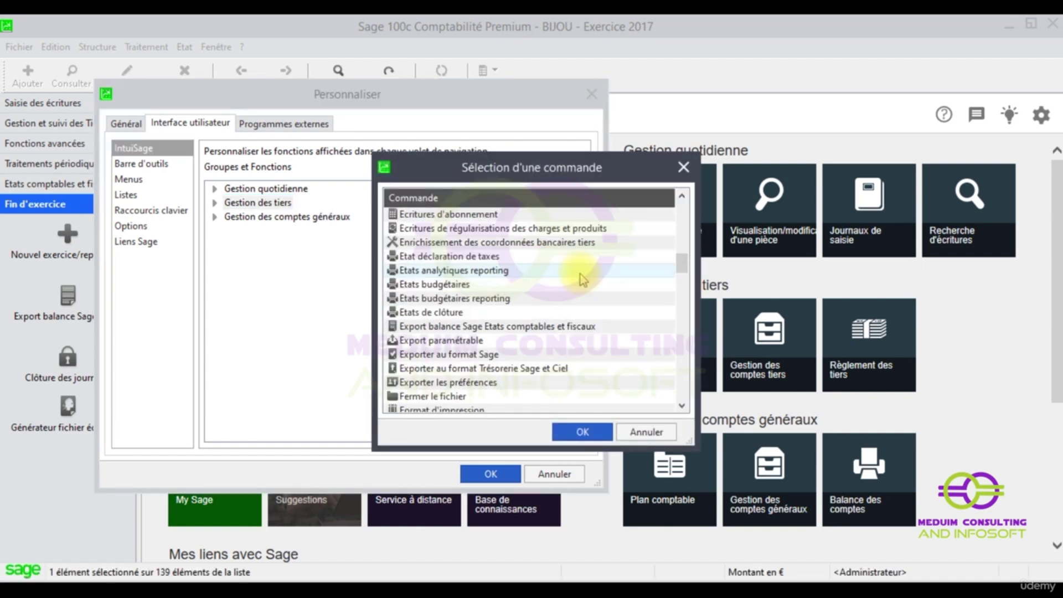
pyautogui.scroll(3, 512, 280)
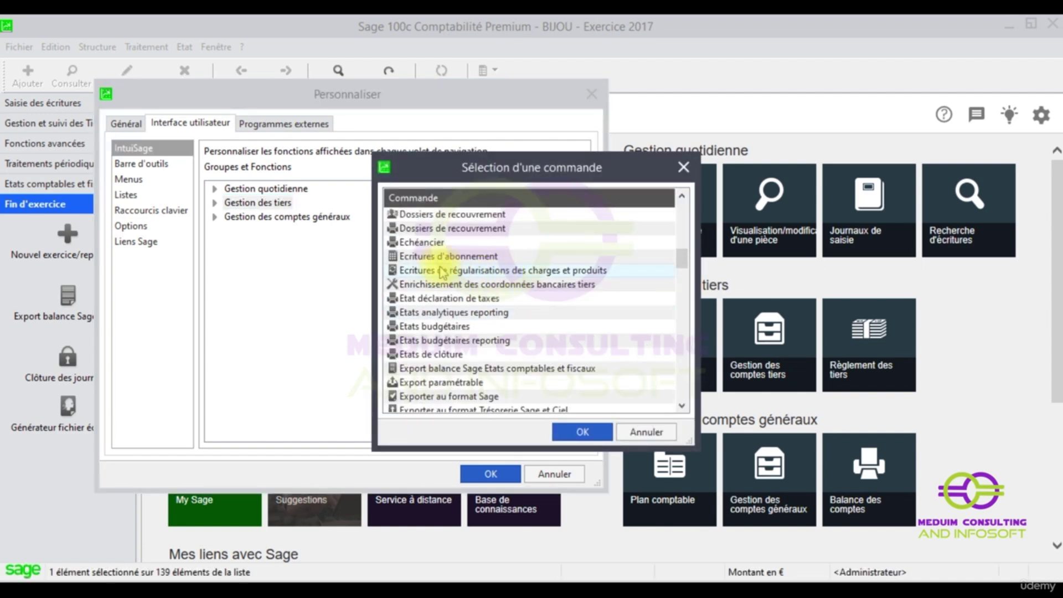
pyautogui.doubleClick(412, 242)
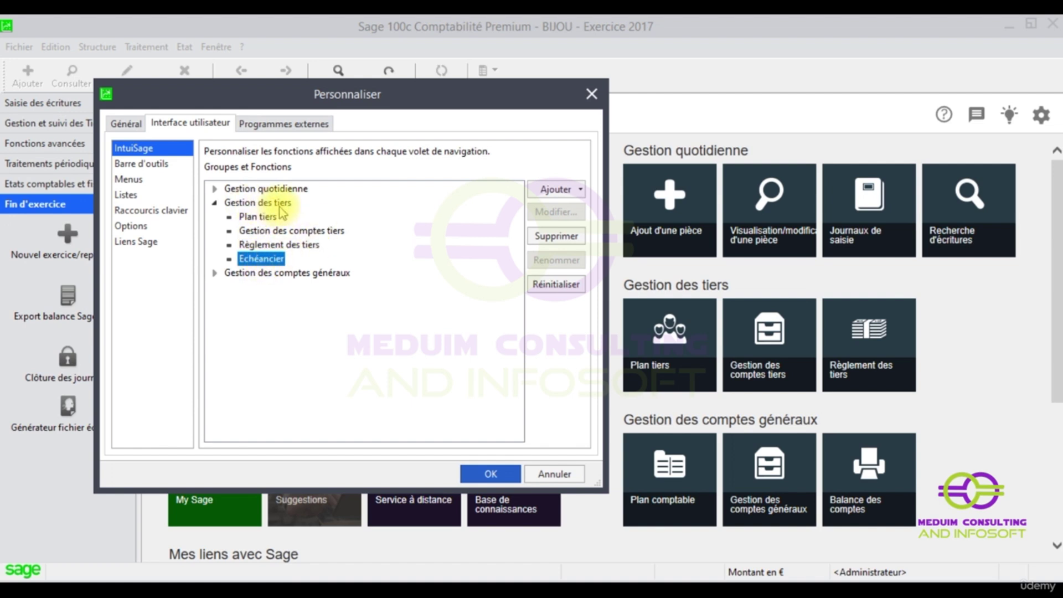
pyautogui.click(490, 474)
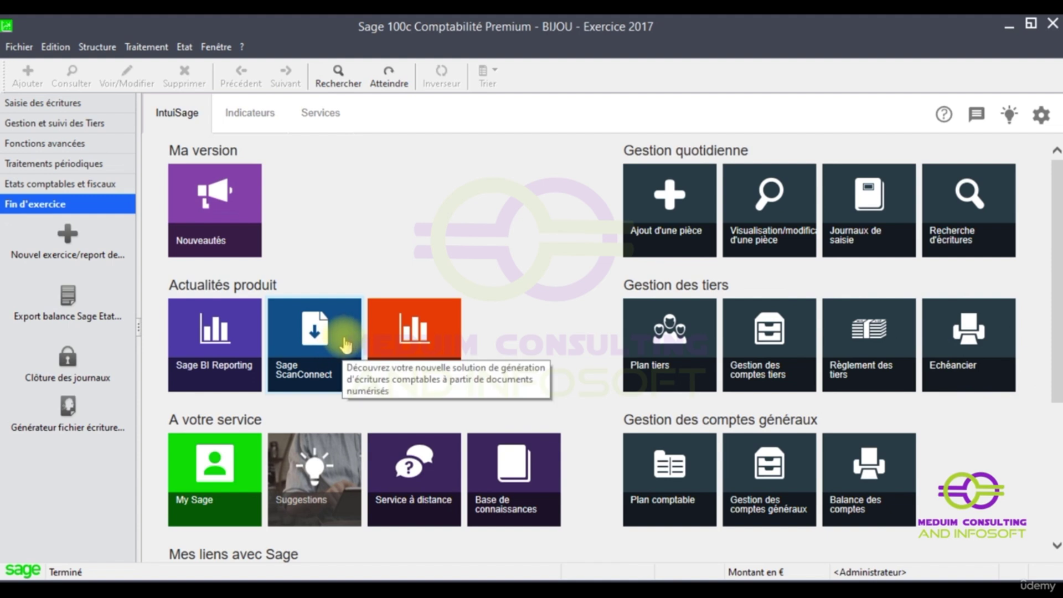
# - Reopen the IntuiSage customisation settings and add a new group named "comptabilité" after Gestion des comptes généraux
pyautogui.click(1043, 115)
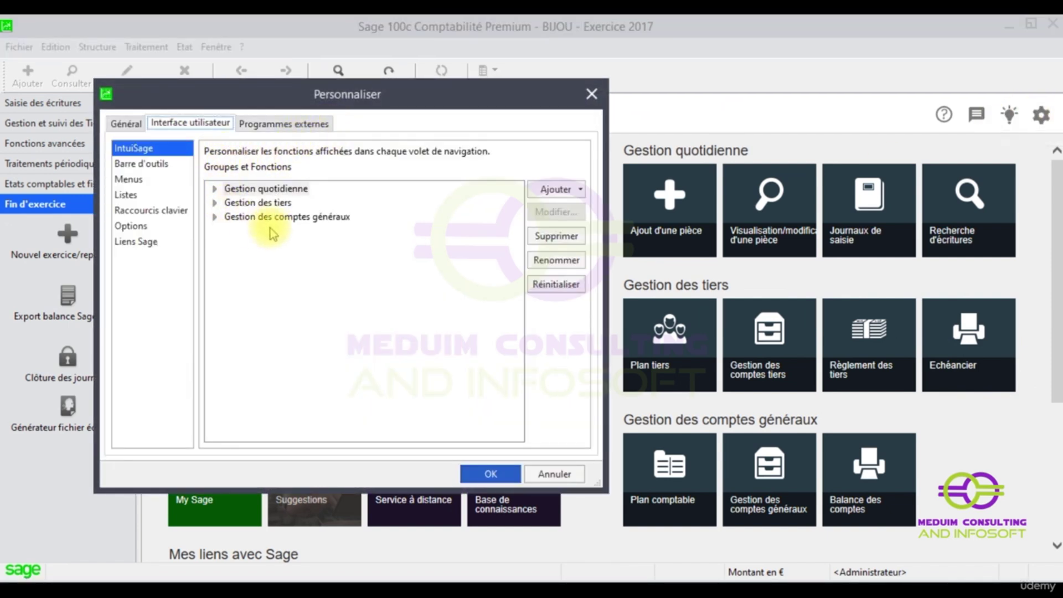
pyautogui.click(264, 191)
pyautogui.click(556, 190)
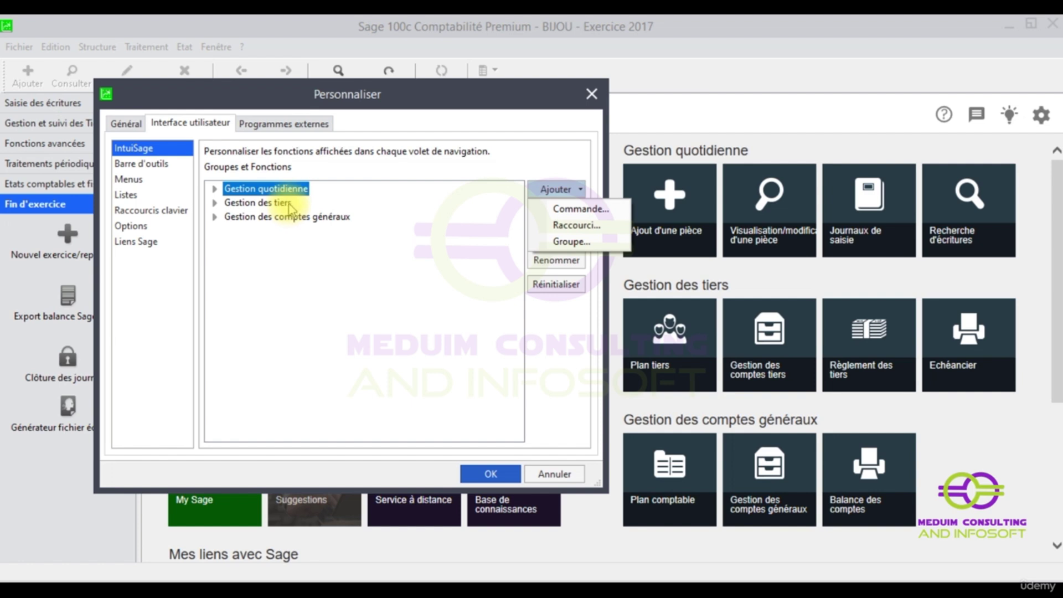
pyautogui.click(238, 219)
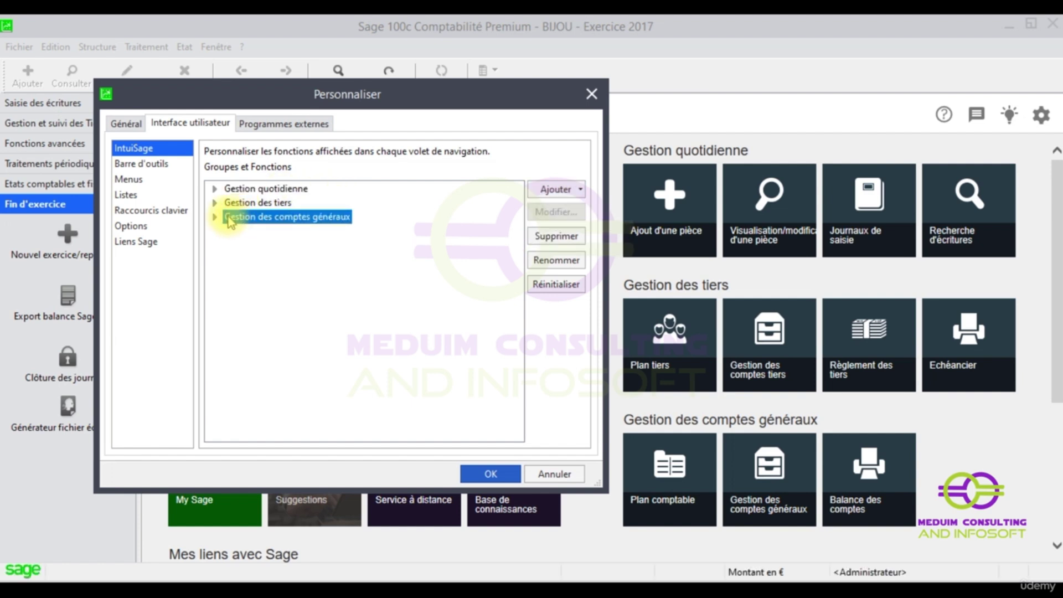
pyautogui.click(555, 189)
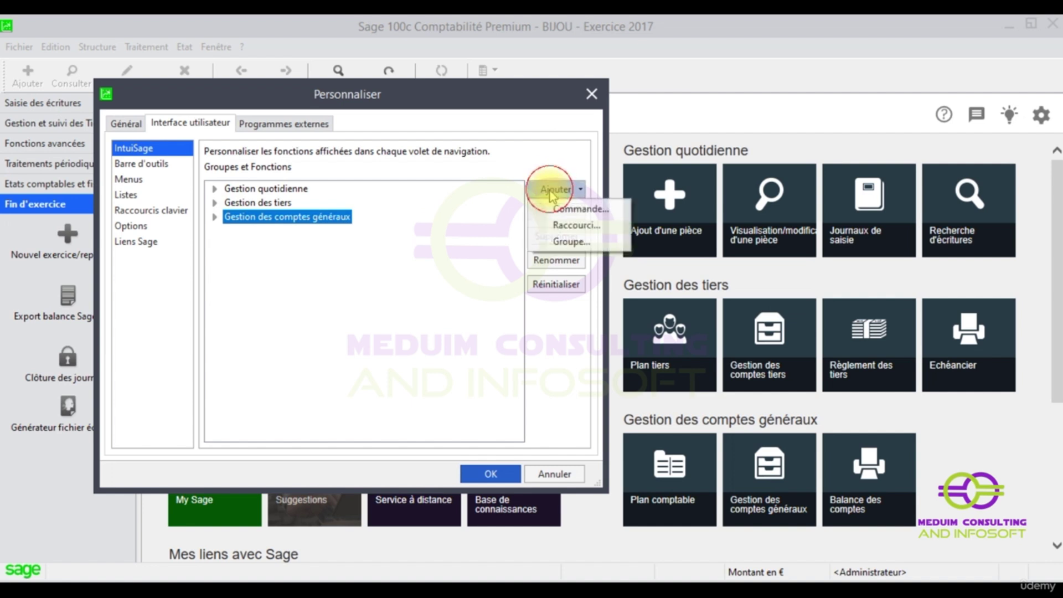
pyautogui.click(560, 239)
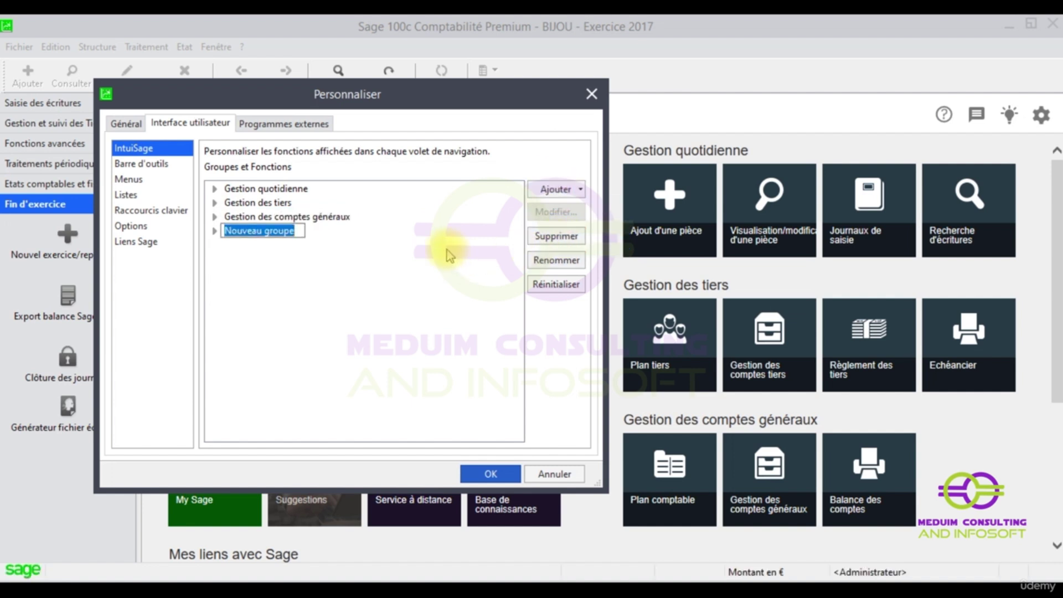
pyautogui.write('com')
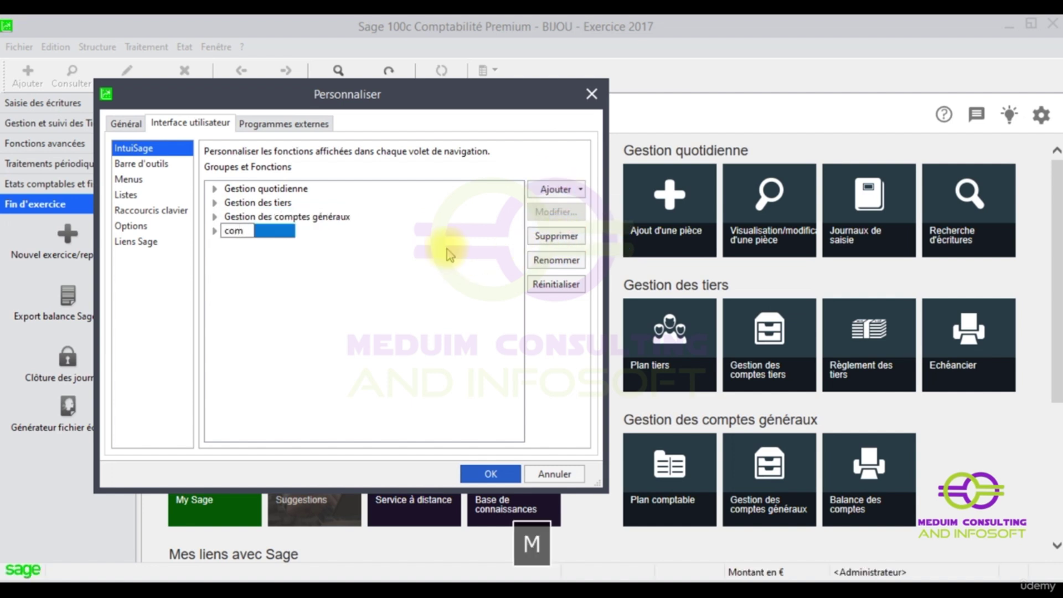
pyautogui.write('pta')
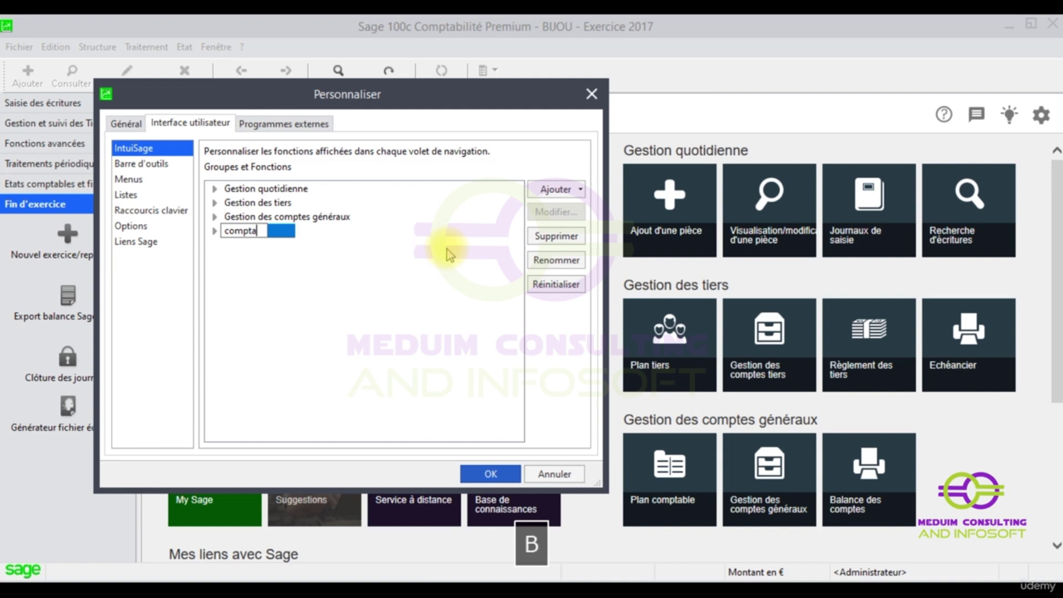
pyautogui.write('bilité')
pyautogui.press('Return')
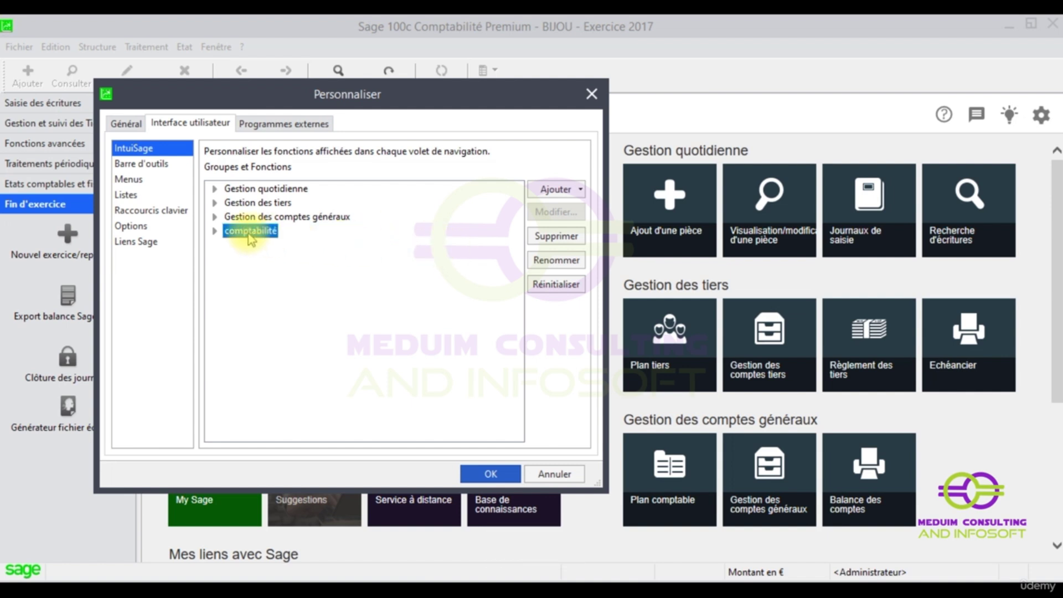
# - Try to add the "Ajout d'une pièce" command to the comptabilité group of the IntuiSage page
pyautogui.click(562, 191)
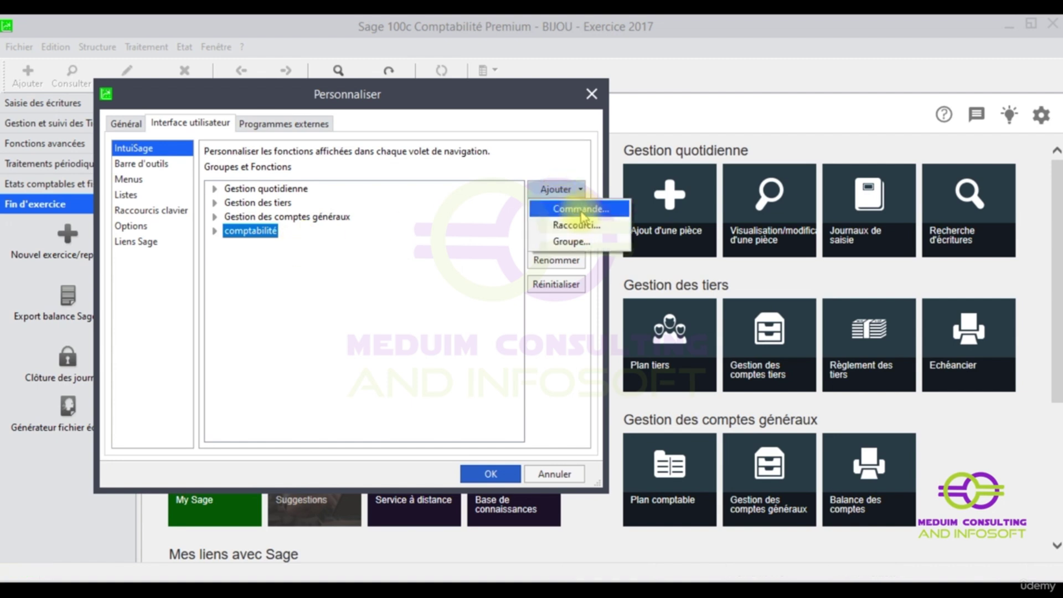
pyautogui.click(579, 209)
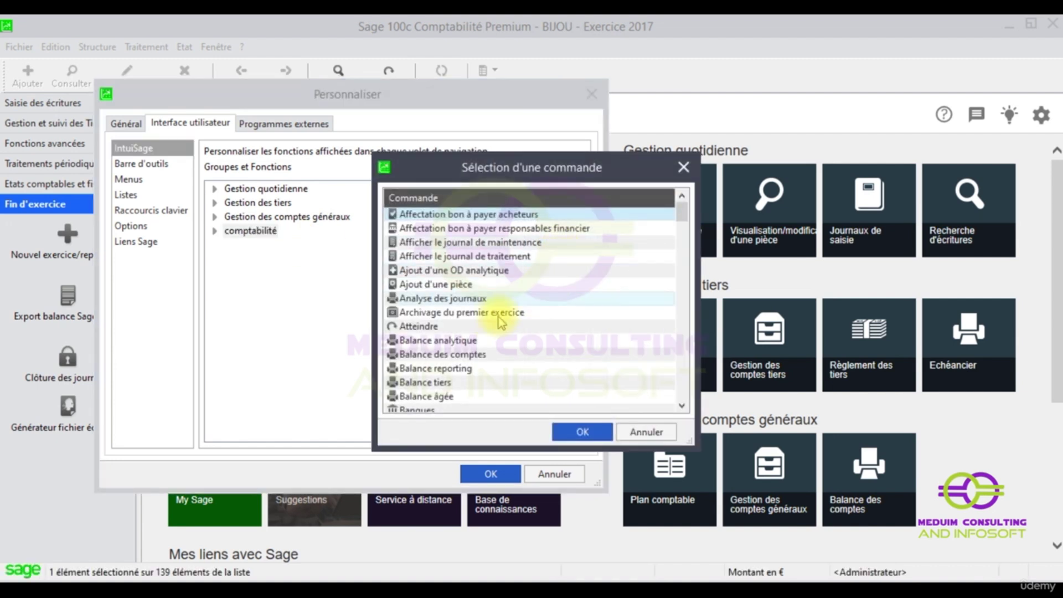
pyautogui.click(421, 285)
pyautogui.click(583, 433)
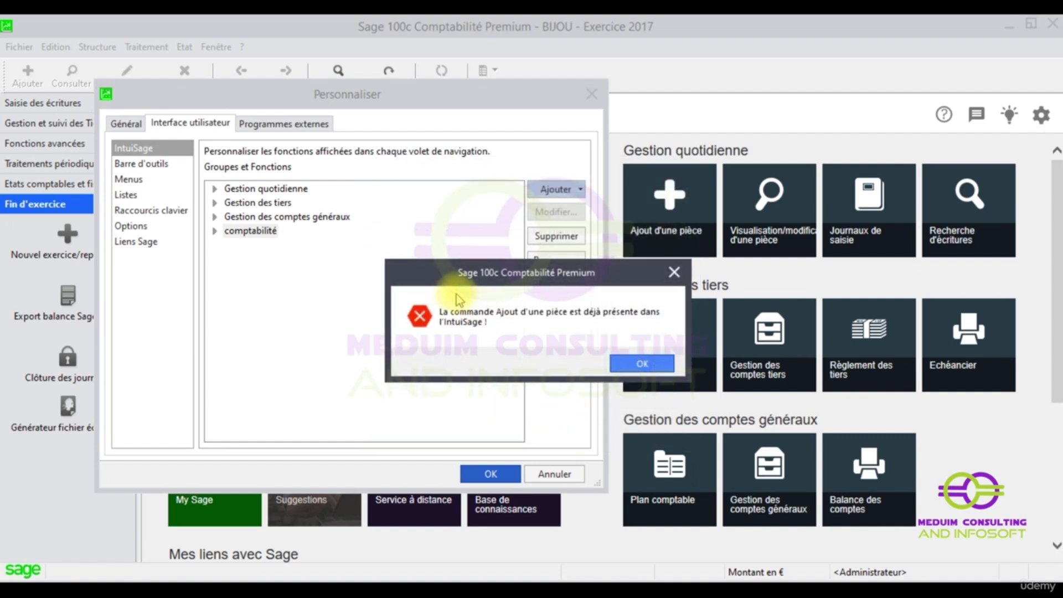
pyautogui.click(637, 364)
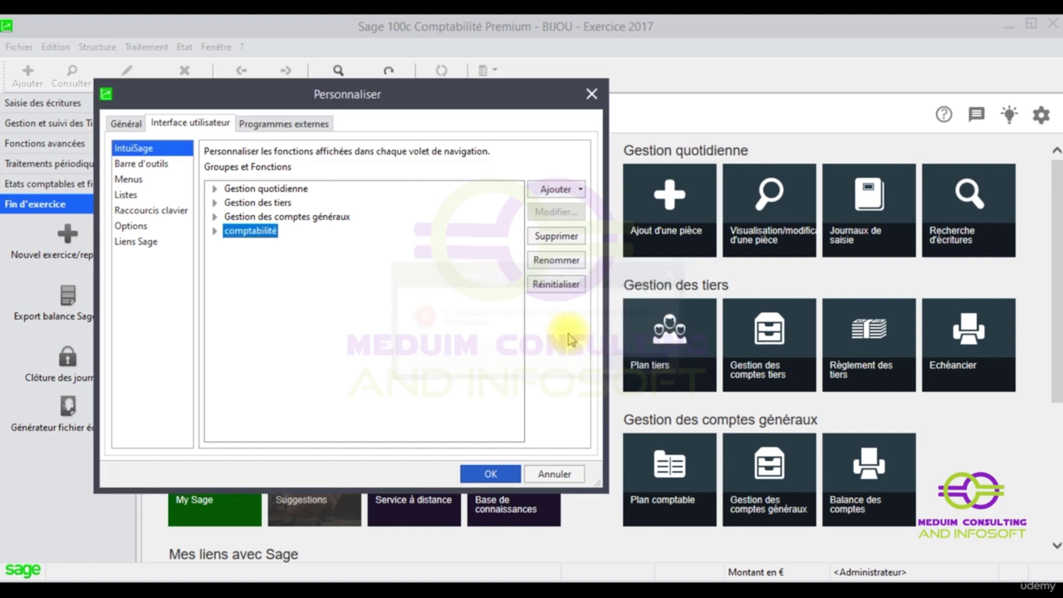
# - Add the "Ajout d'une OD analytique" command to the comptabilité group, apply the customisation and check the group on the IntuiSage page
pyautogui.click(557, 189)
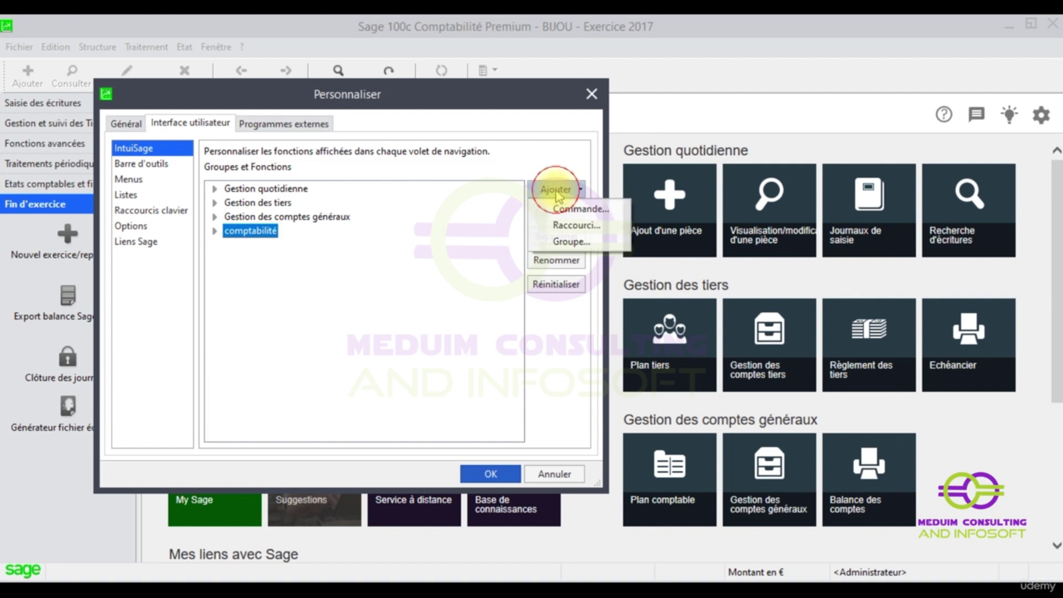
pyautogui.click(571, 208)
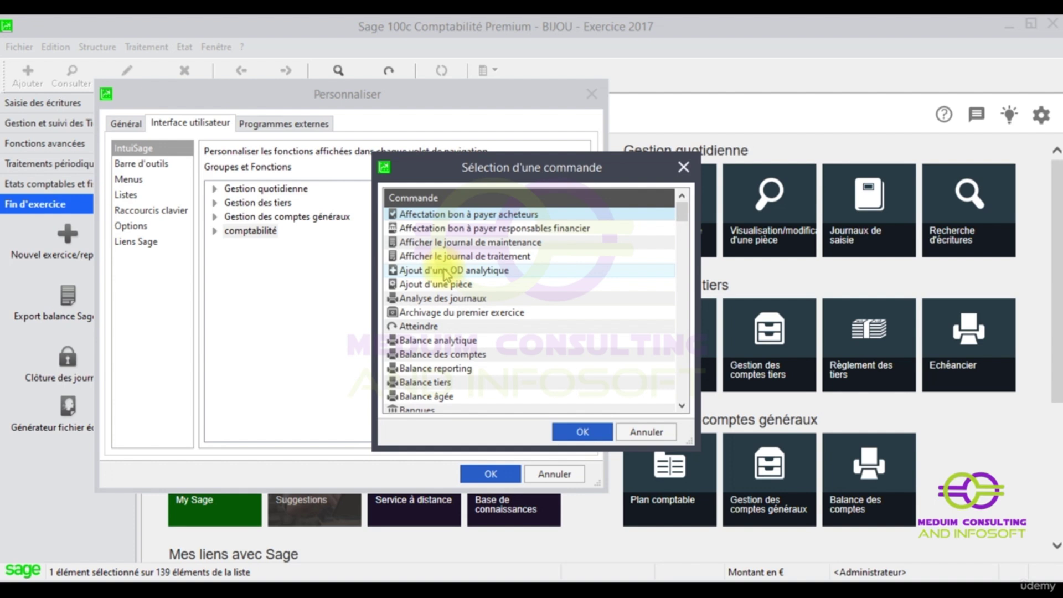
pyautogui.click(474, 272)
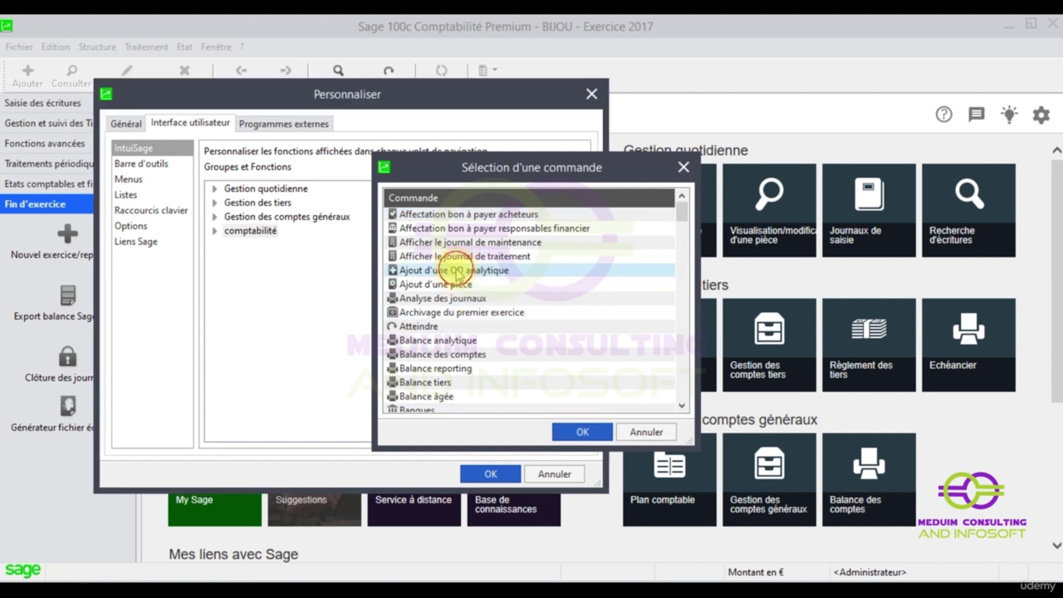
pyautogui.doubleClick(457, 272)
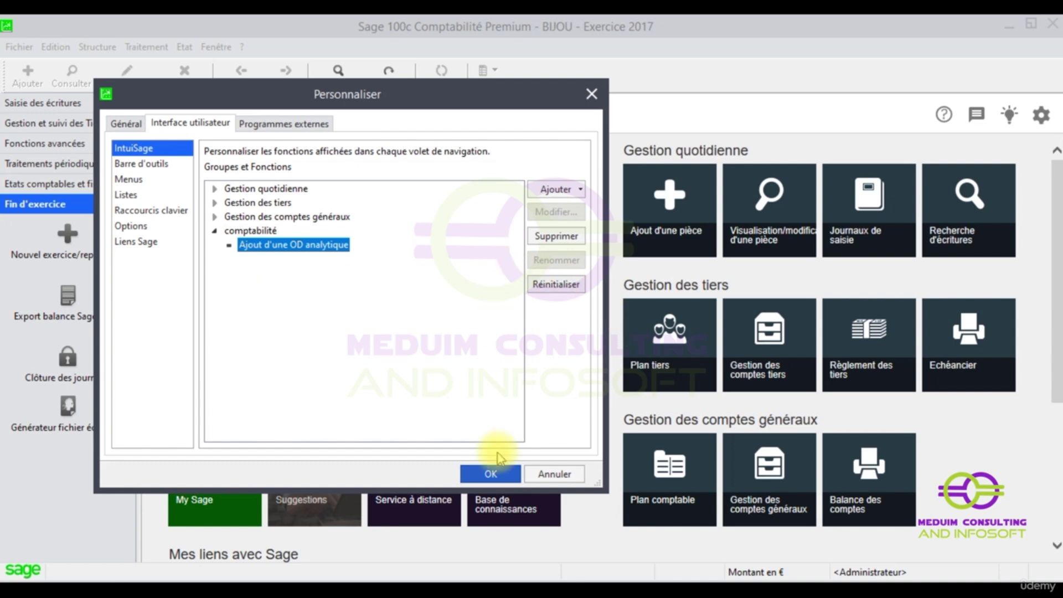
pyautogui.click(491, 475)
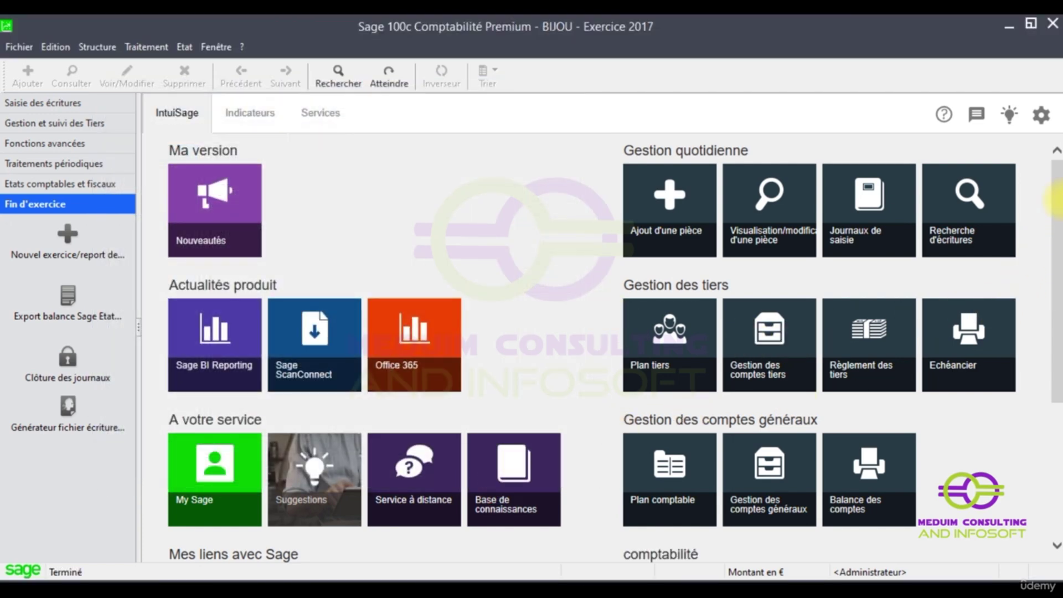
pyautogui.moveTo(1057, 203); pyautogui.dragTo(1057, 335)
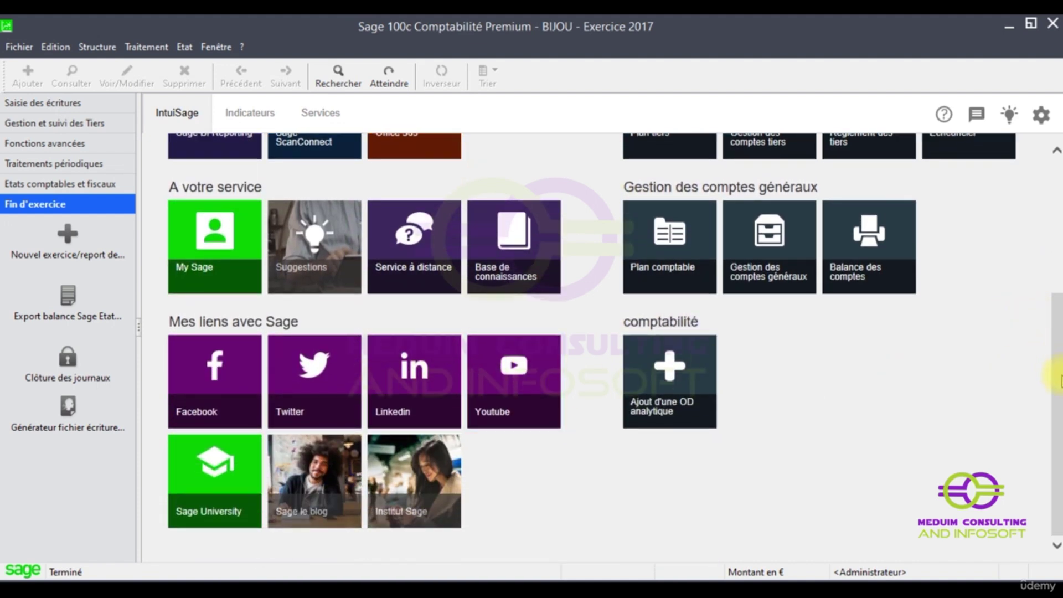
pyautogui.moveTo(1057, 373); pyautogui.dragTo(1056, 370)
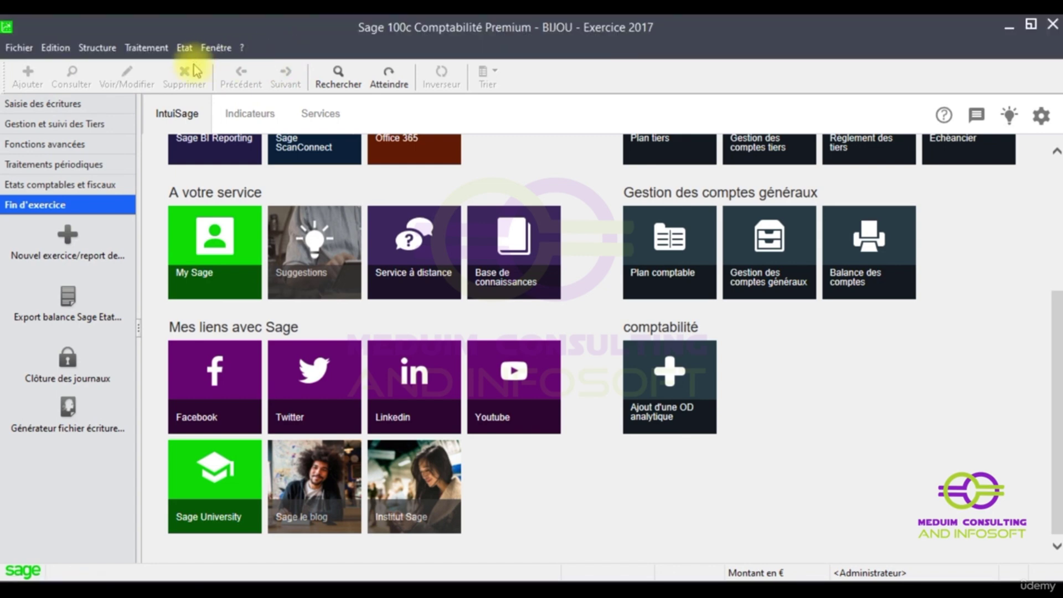
# - Review the Adaptation à l'écran and Multi-fenêtrage choices in the Affichage settings of Personnaliser, and close the dialog without changes
pyautogui.click(216, 48)
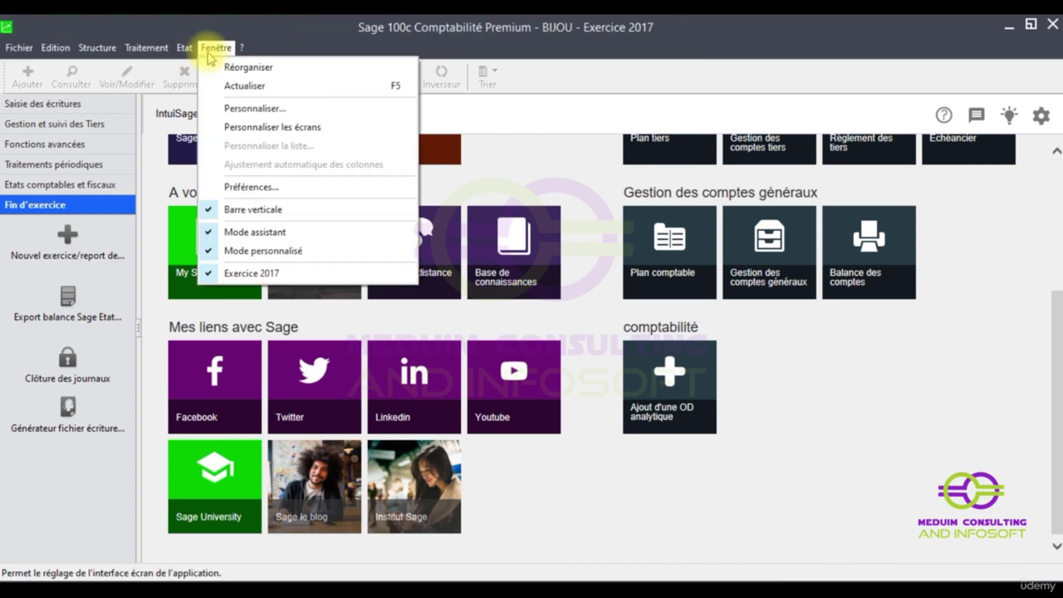
pyautogui.click(255, 109)
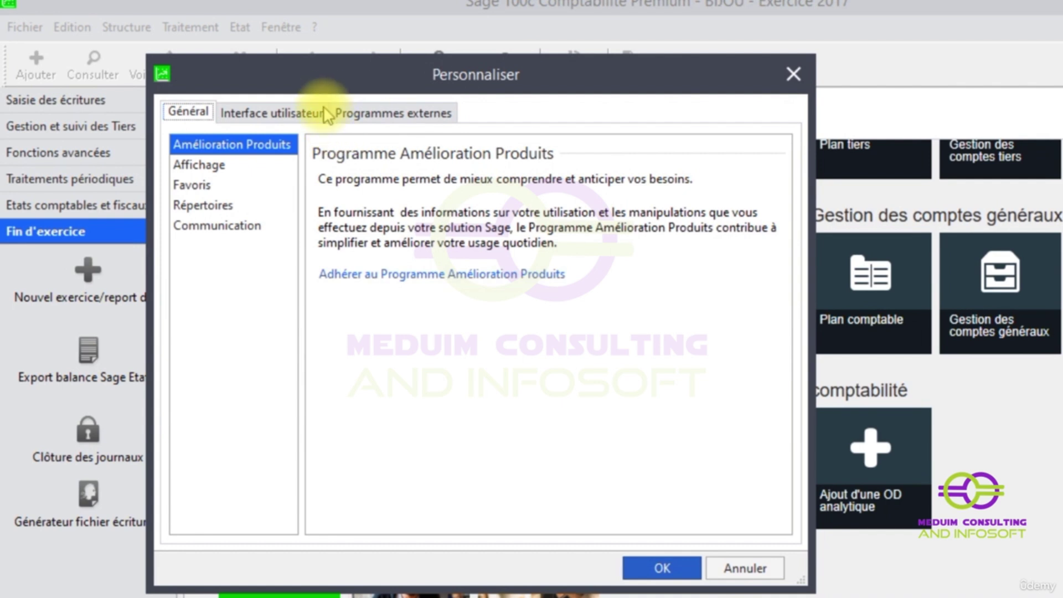
pyautogui.click(195, 164)
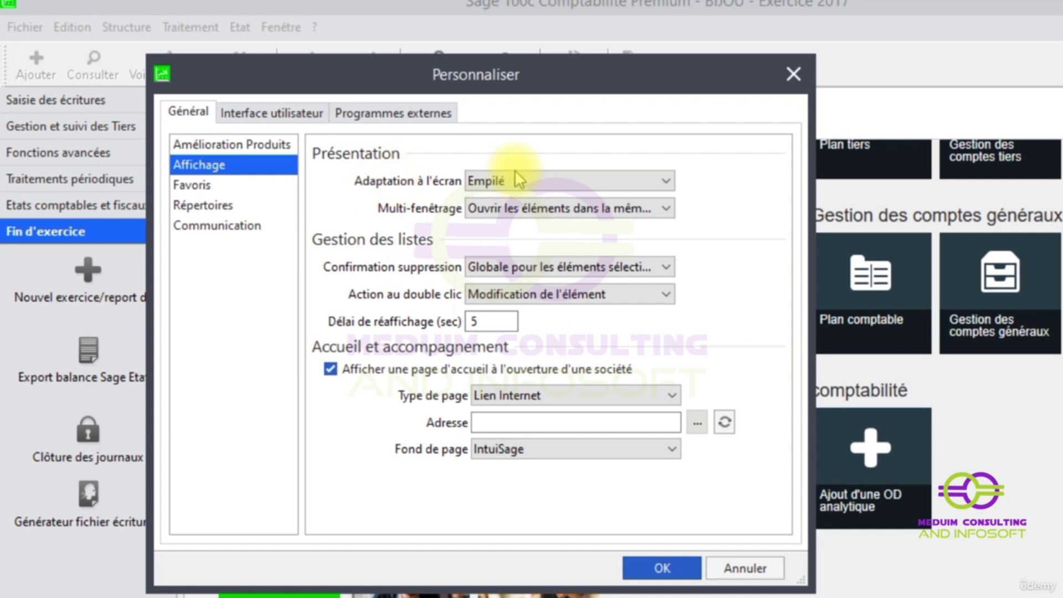
pyautogui.click(665, 181)
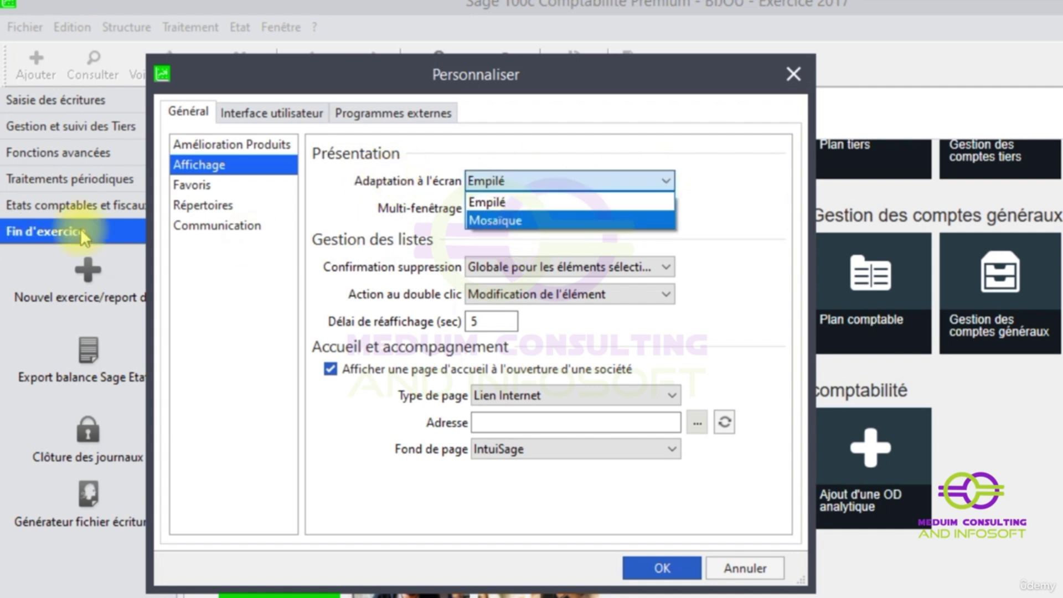
pyautogui.click(360, 206)
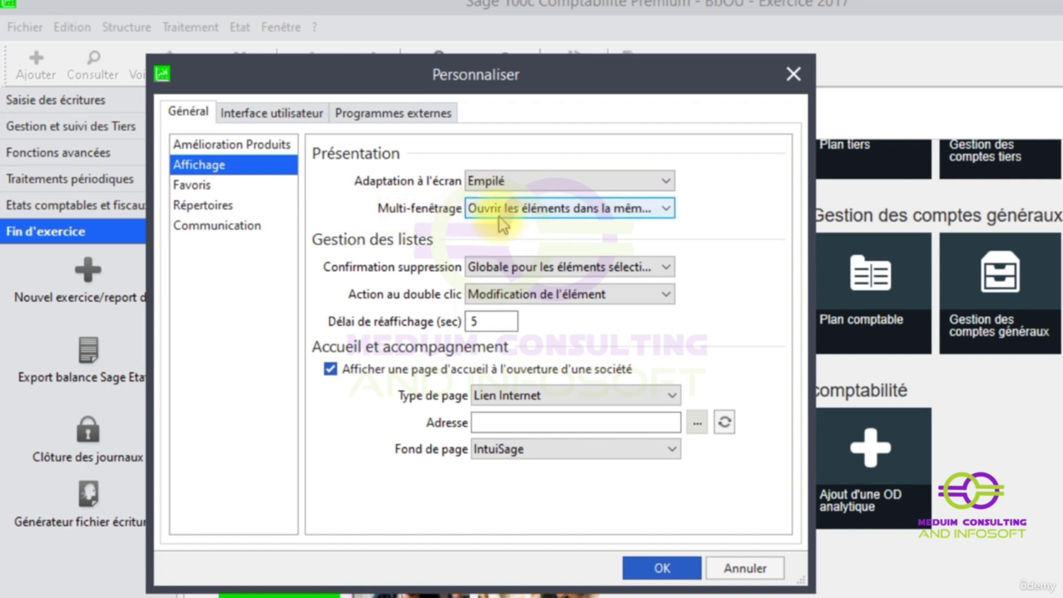
pyautogui.click(666, 208)
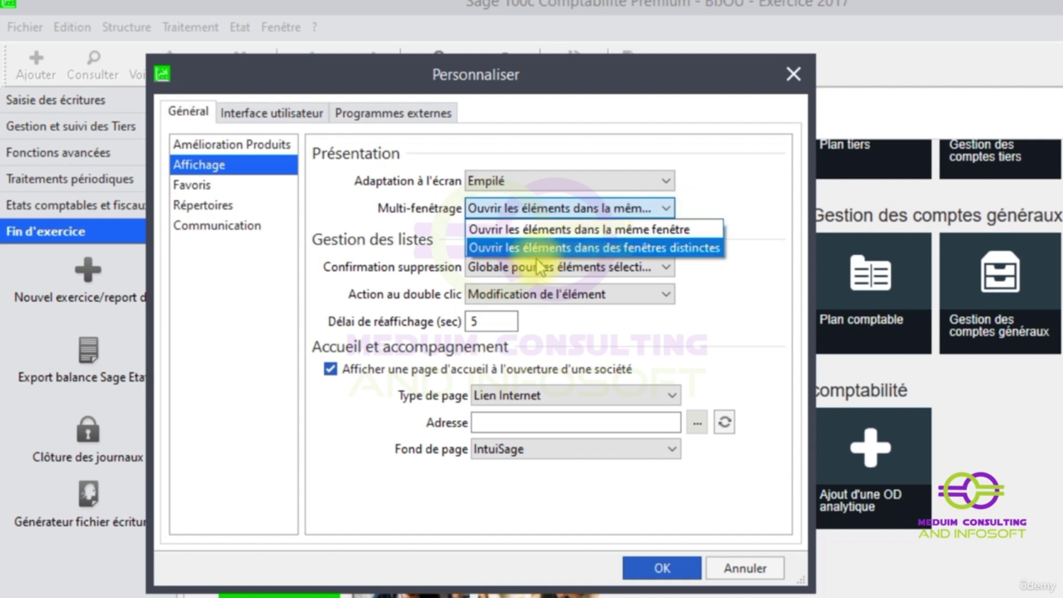
pyautogui.click(755, 206)
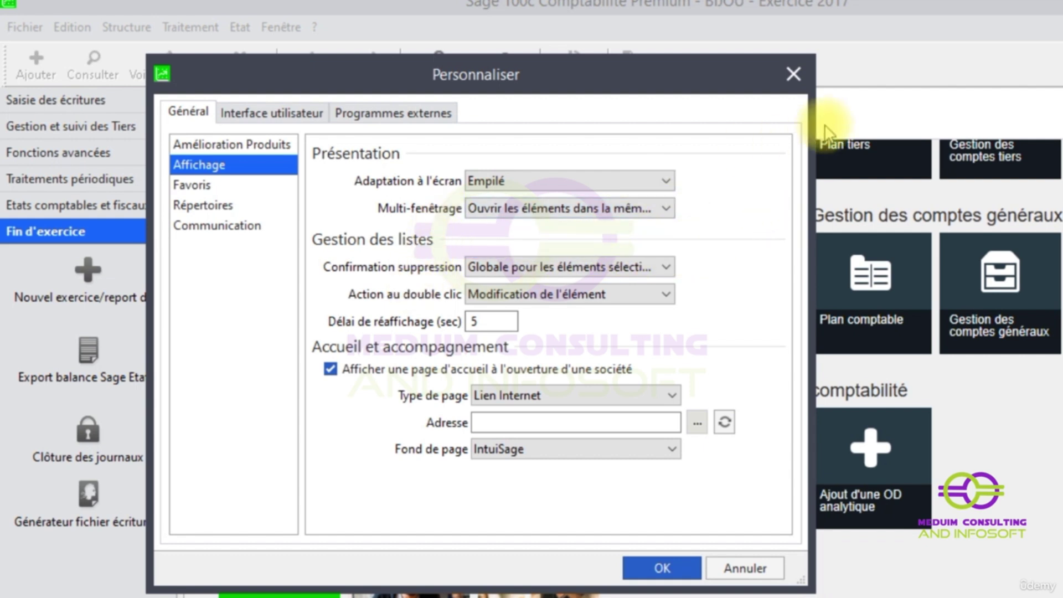
pyautogui.click(793, 74)
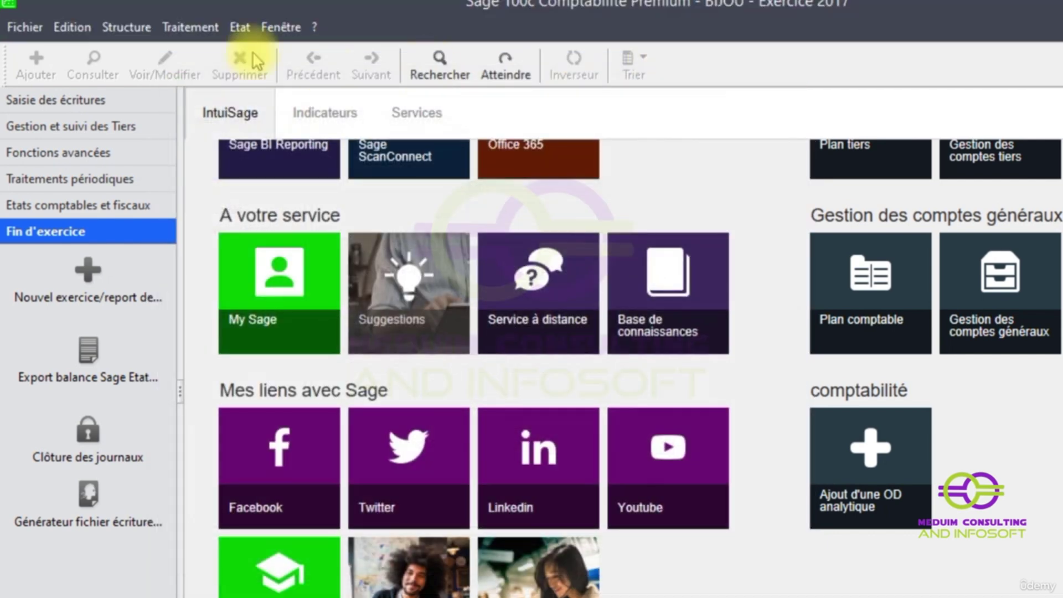
# - Open the Plan comptable, Plan analytique, Plan reporting and Plan tiers lists so that all four windows are open together
pyautogui.click(125, 27)
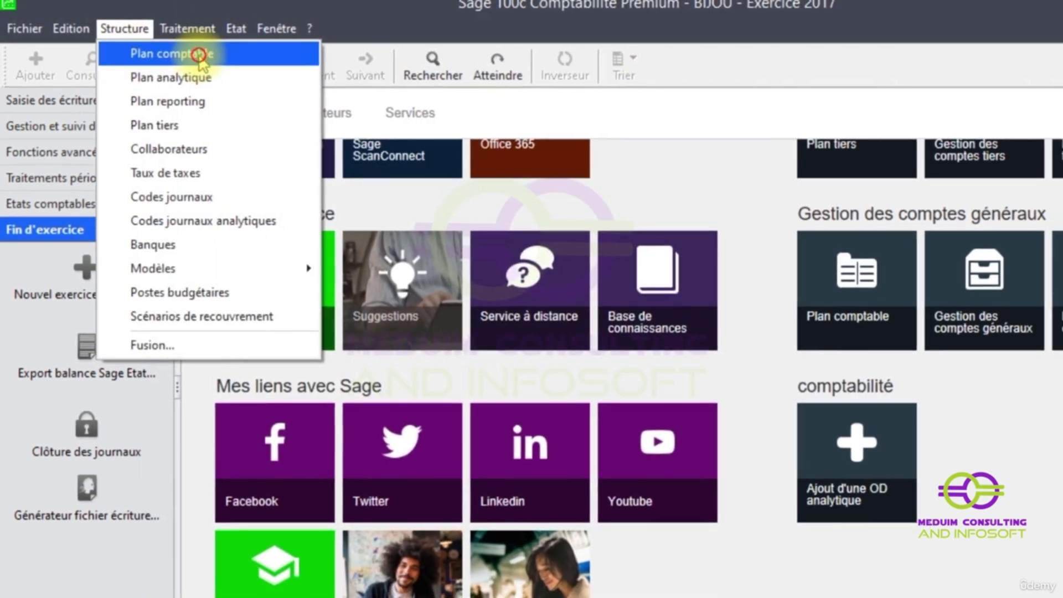
pyautogui.click(166, 53)
pyautogui.click(126, 28)
pyautogui.click(131, 88)
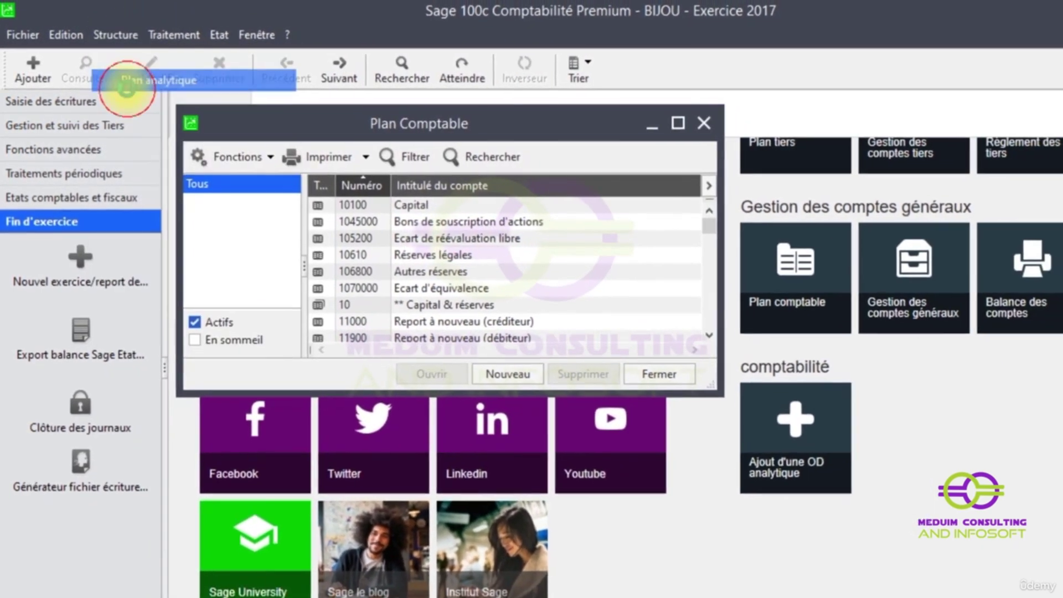
pyautogui.click(119, 33)
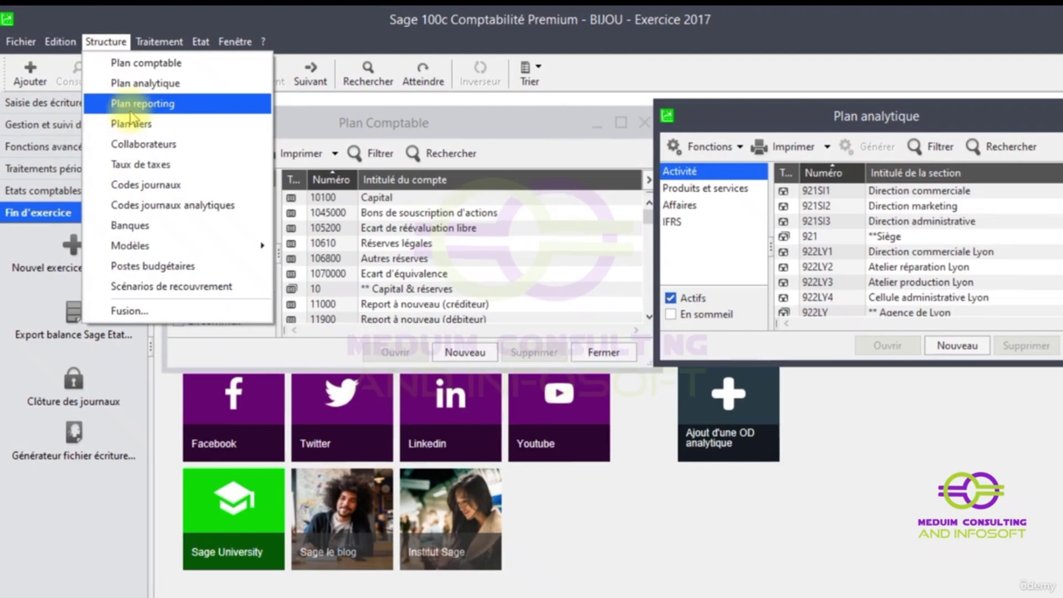
pyautogui.click(131, 109)
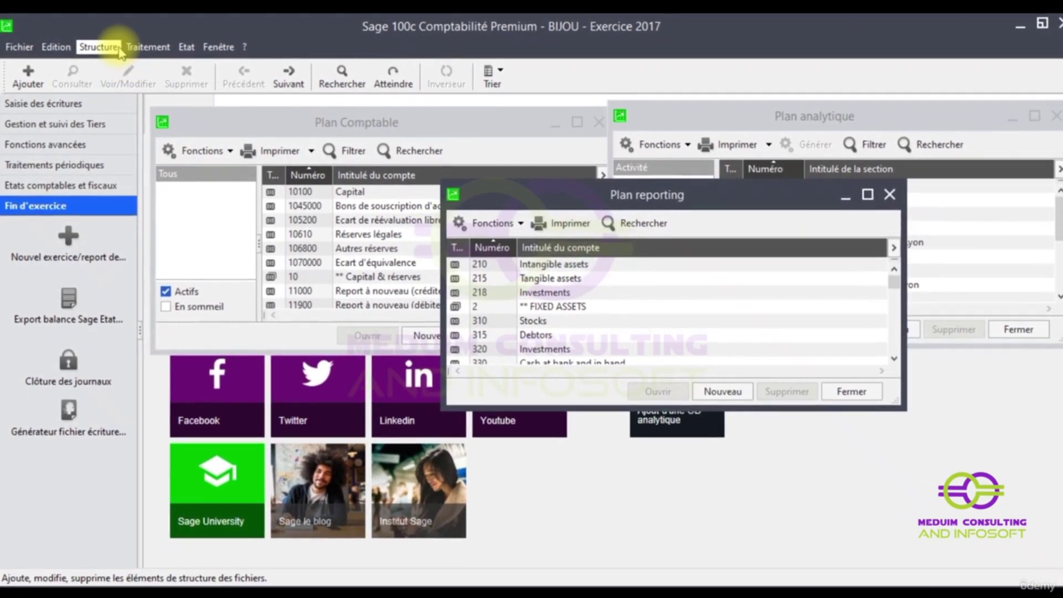
pyautogui.click(118, 48)
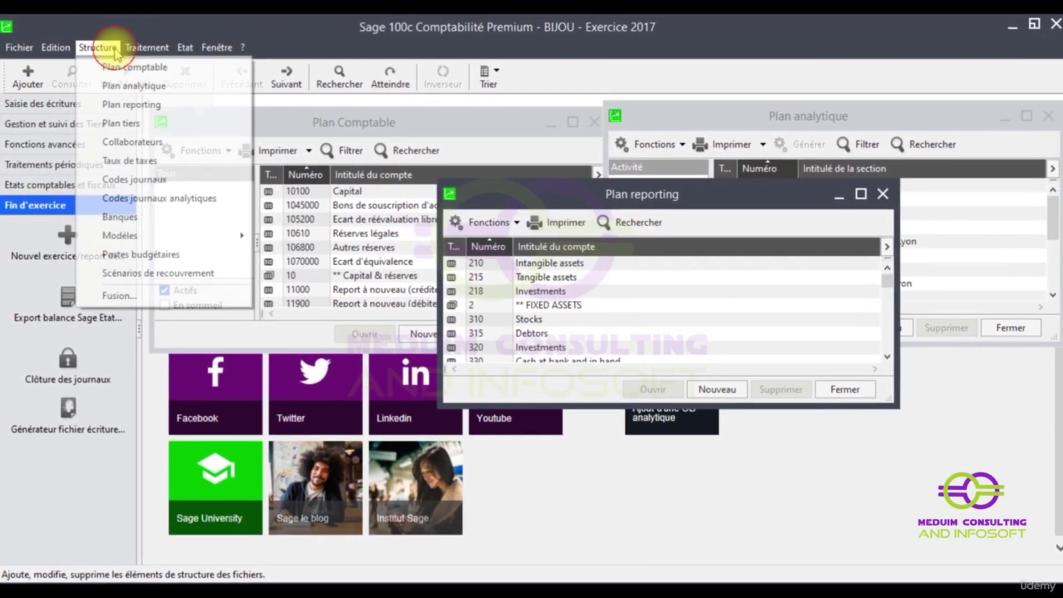
pyautogui.click(115, 124)
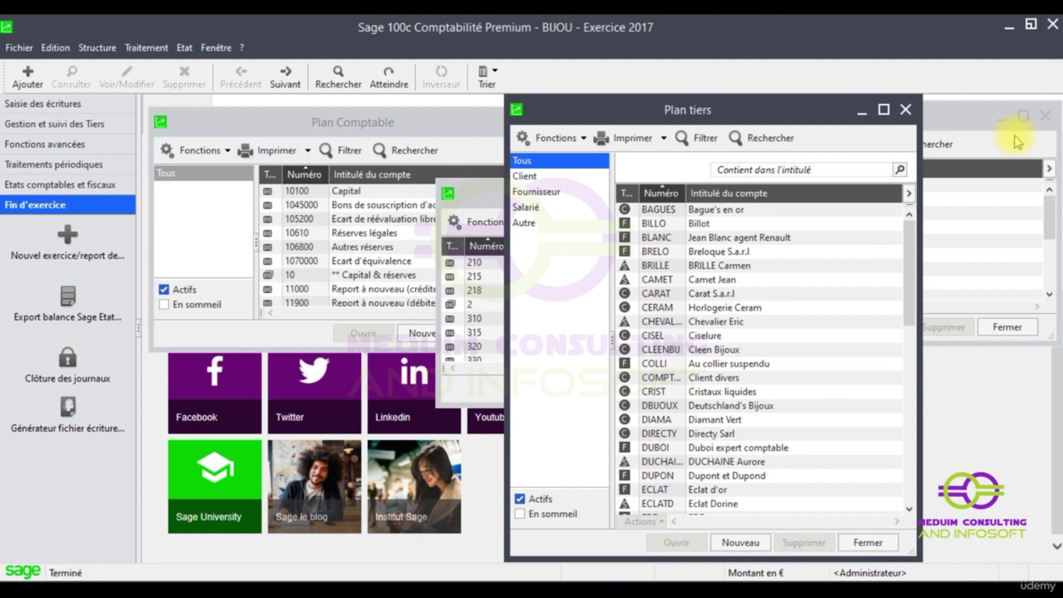
# - Bring the overlapping Plan Comptable, Plan tiers, Plan analytique and Plan reporting windows to the front one after another
pyautogui.click(297, 131)
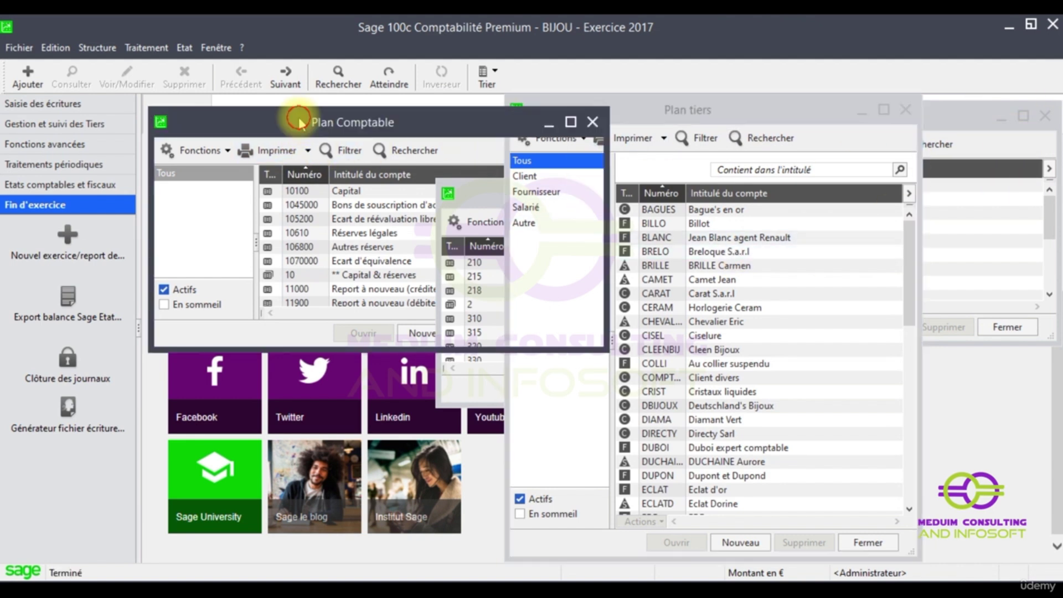
pyautogui.click(657, 114)
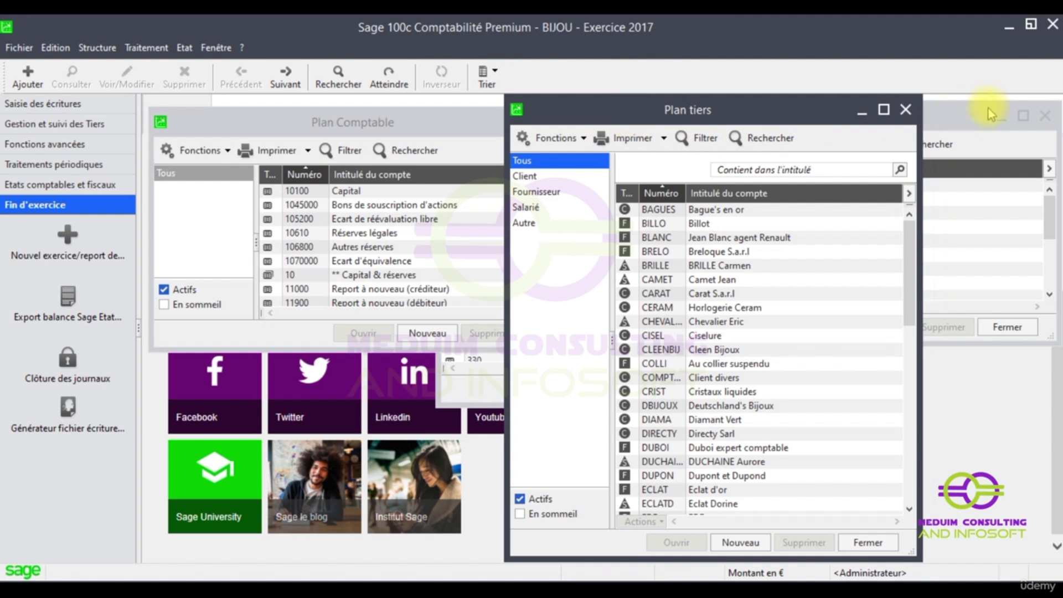
pyautogui.click(971, 118)
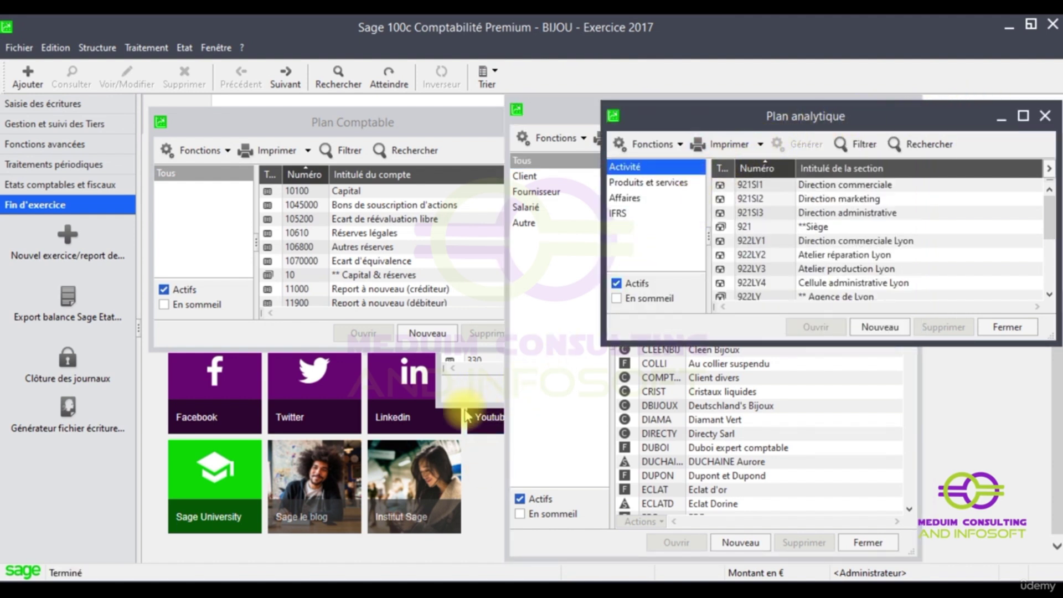
pyautogui.click(465, 406)
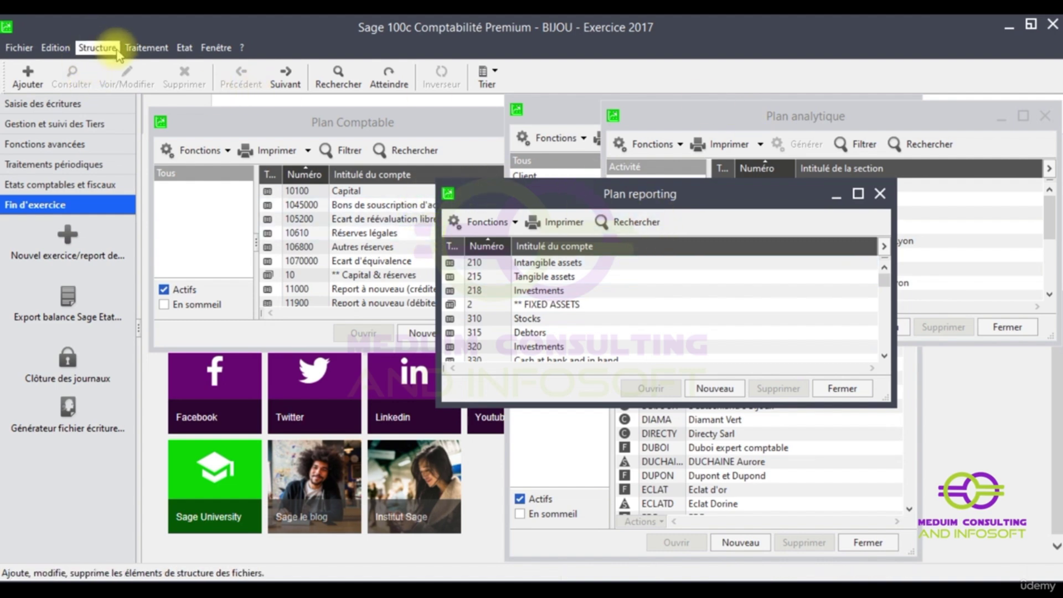
# - Set Adaptation à l'écran to Mosaïque in the Affichage settings of Personnaliser, and rearrange the four open plan windows
pyautogui.click(165, 49)
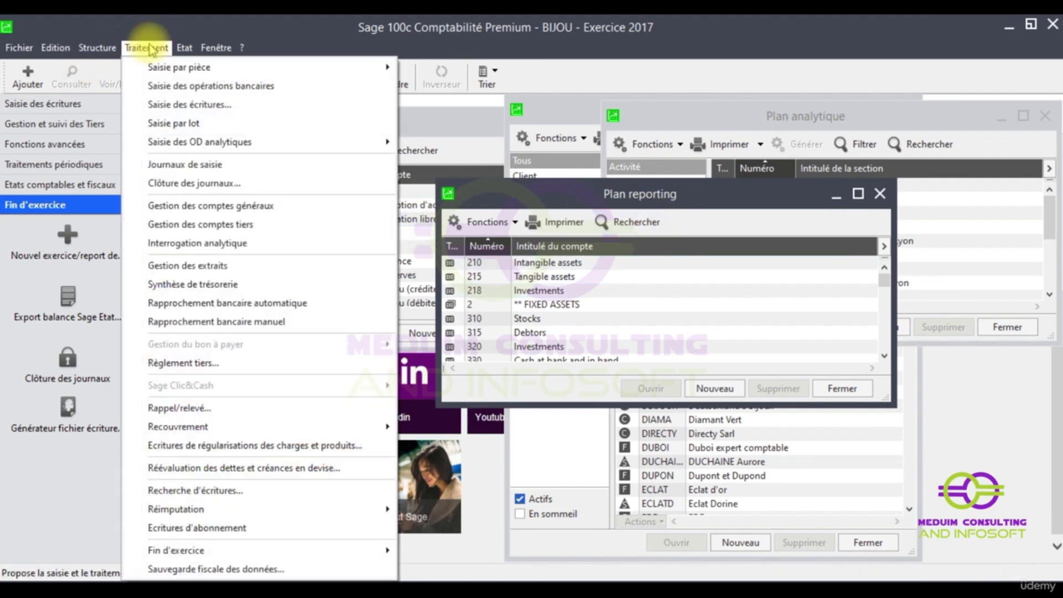
pyautogui.moveTo(216, 47)
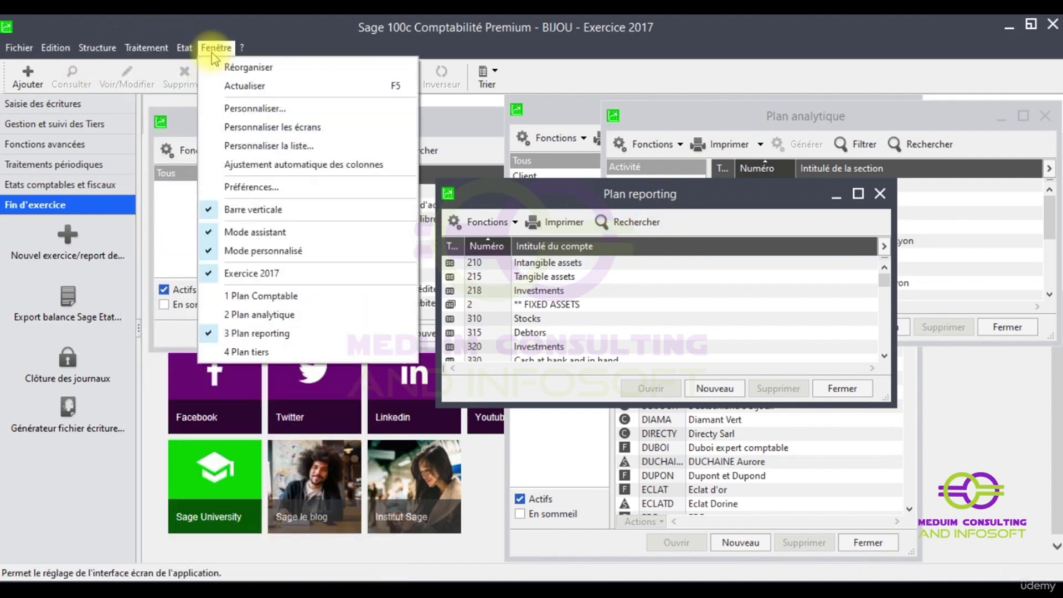
pyautogui.click(266, 109)
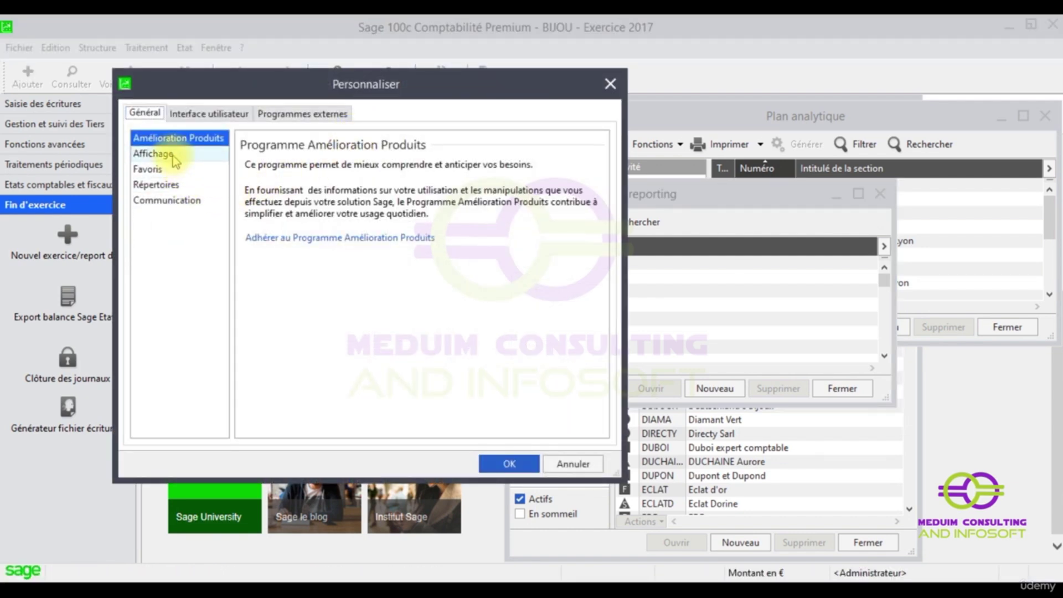
pyautogui.click(206, 154)
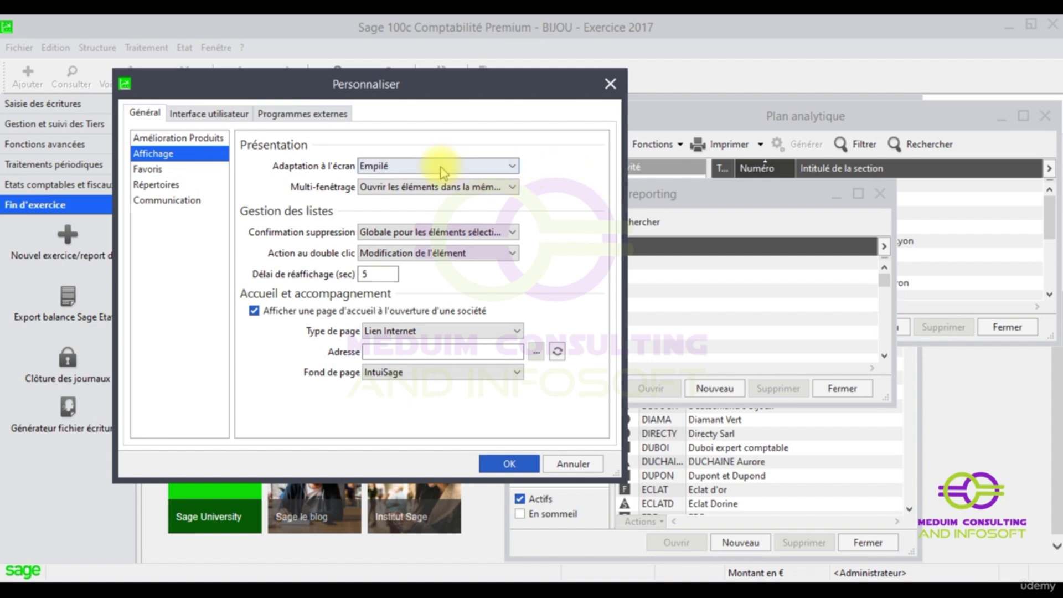
pyautogui.click(415, 168)
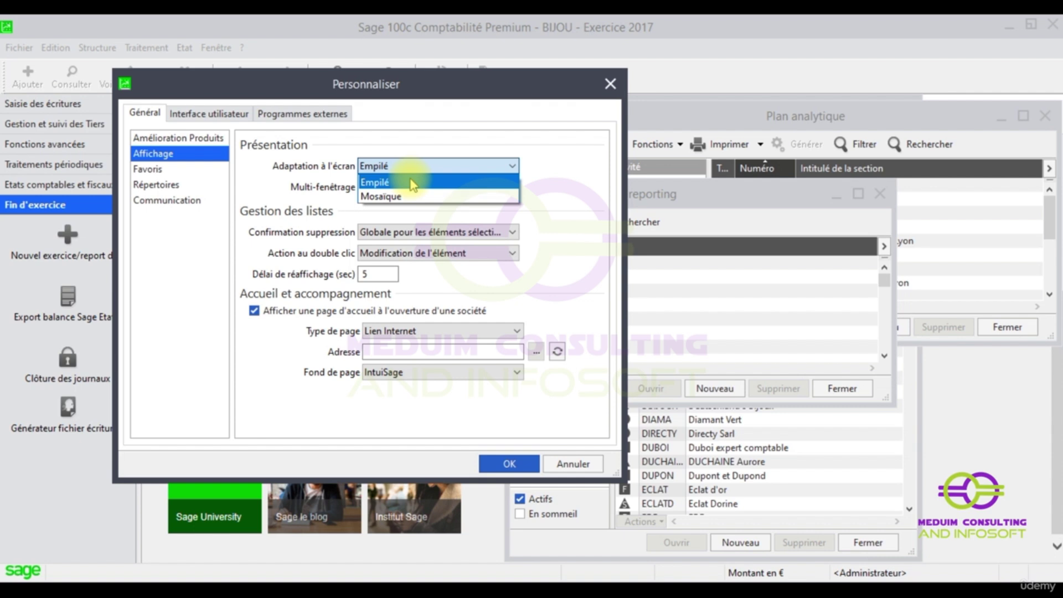
pyautogui.click(412, 198)
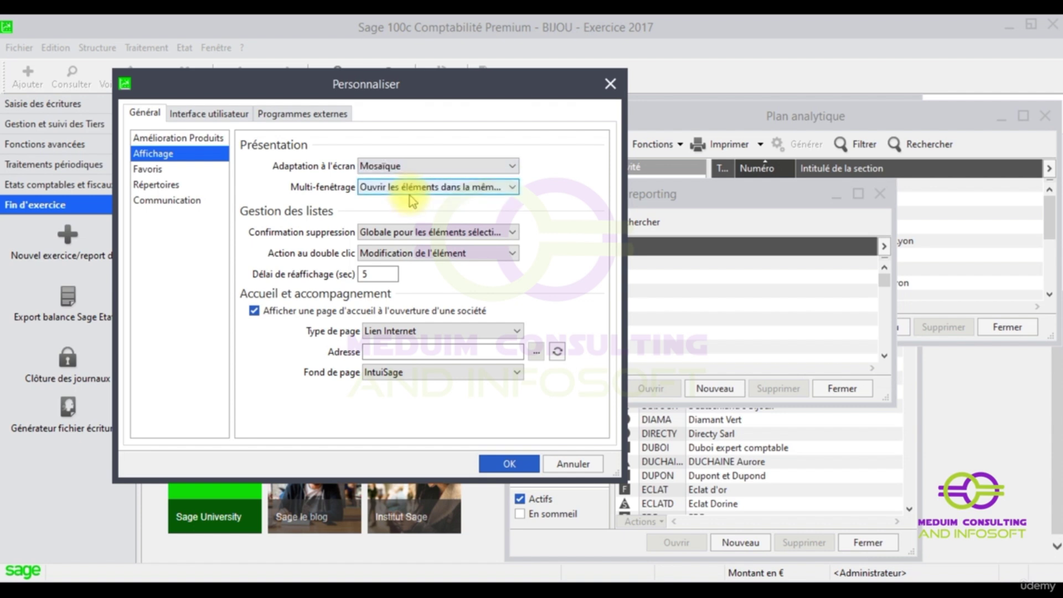
pyautogui.click(510, 464)
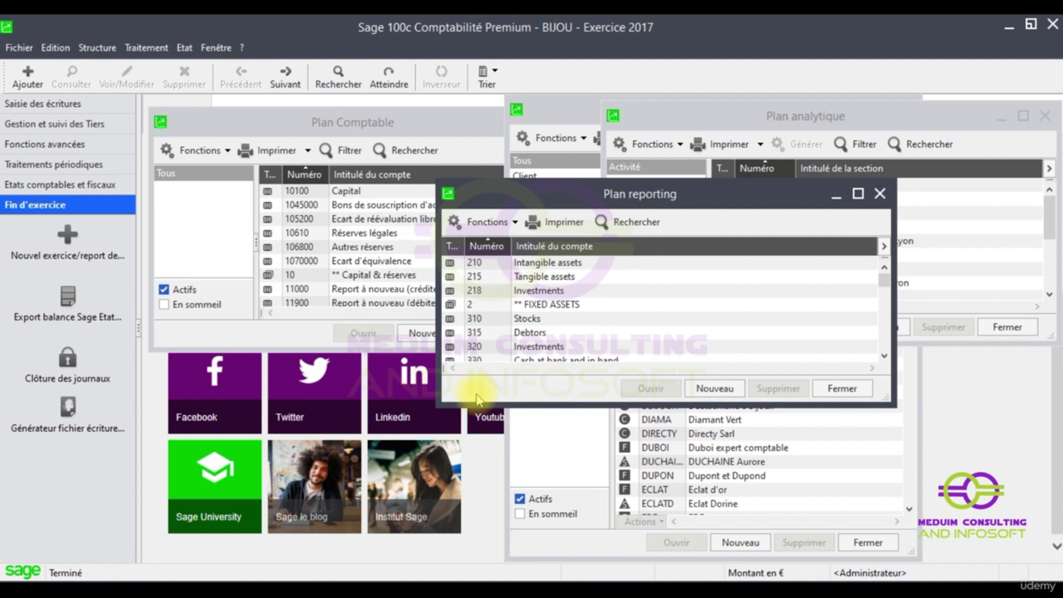
pyautogui.click(219, 49)
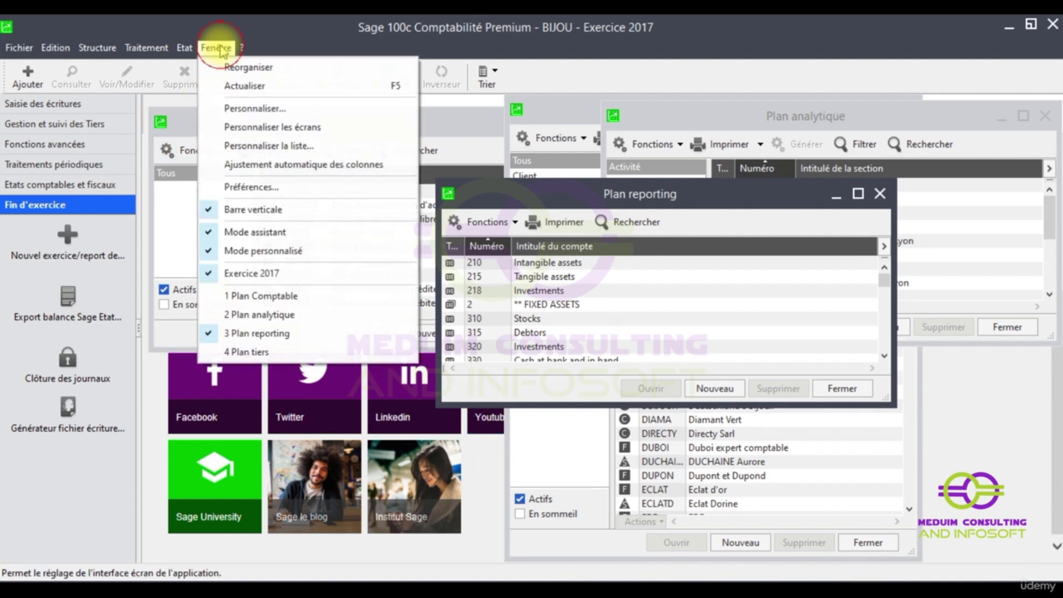
pyautogui.click(237, 69)
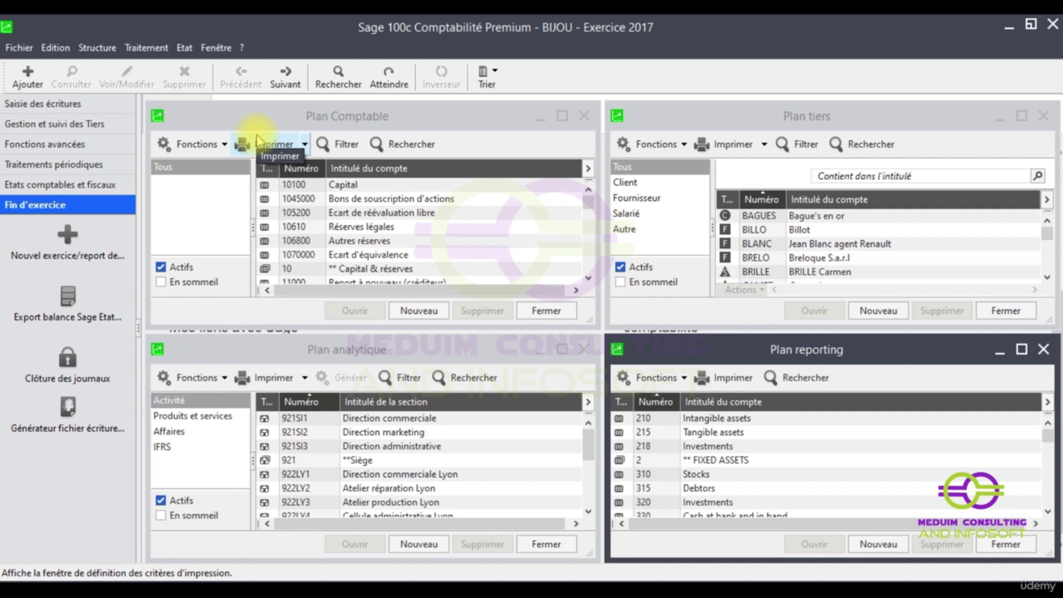
# - Activate the tiled Plan Comptable, Plan tiers, Plan analytique and Plan reporting windows in turn, and close the Plan Comptable window
pyautogui.click(278, 109)
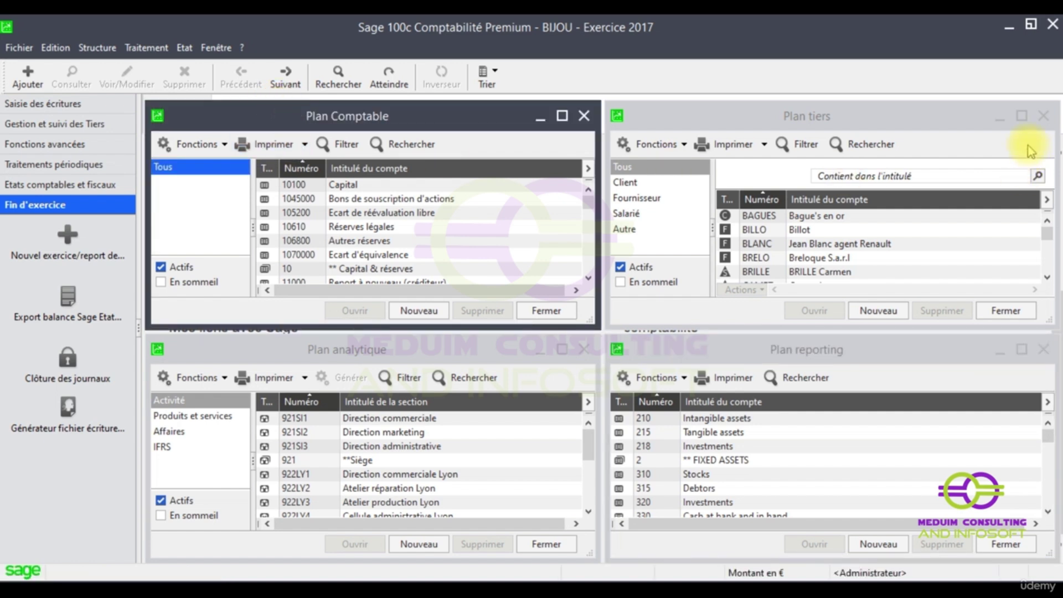
pyautogui.click(813, 117)
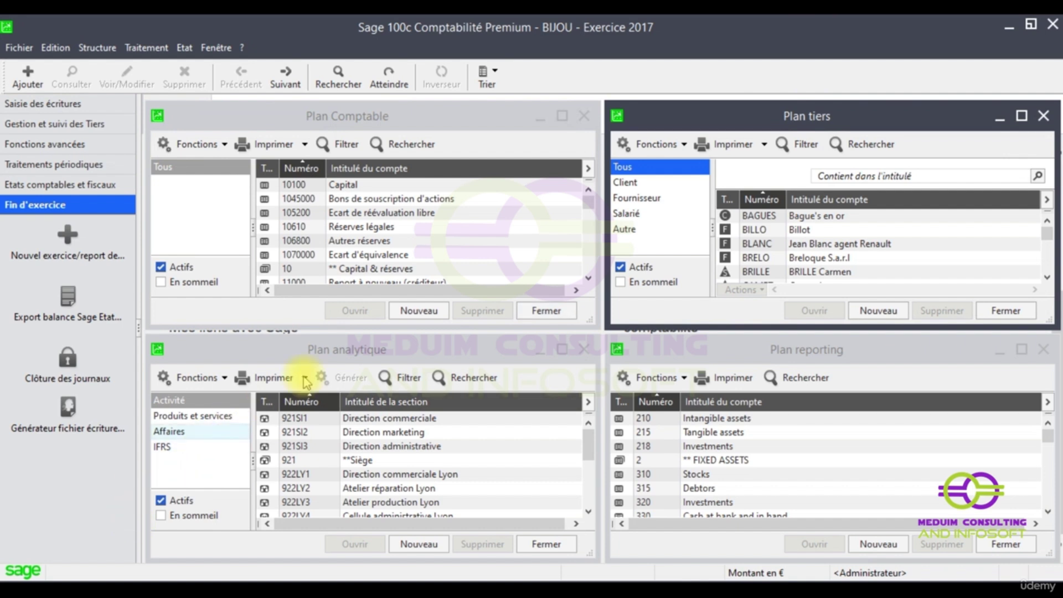
pyautogui.click(330, 348)
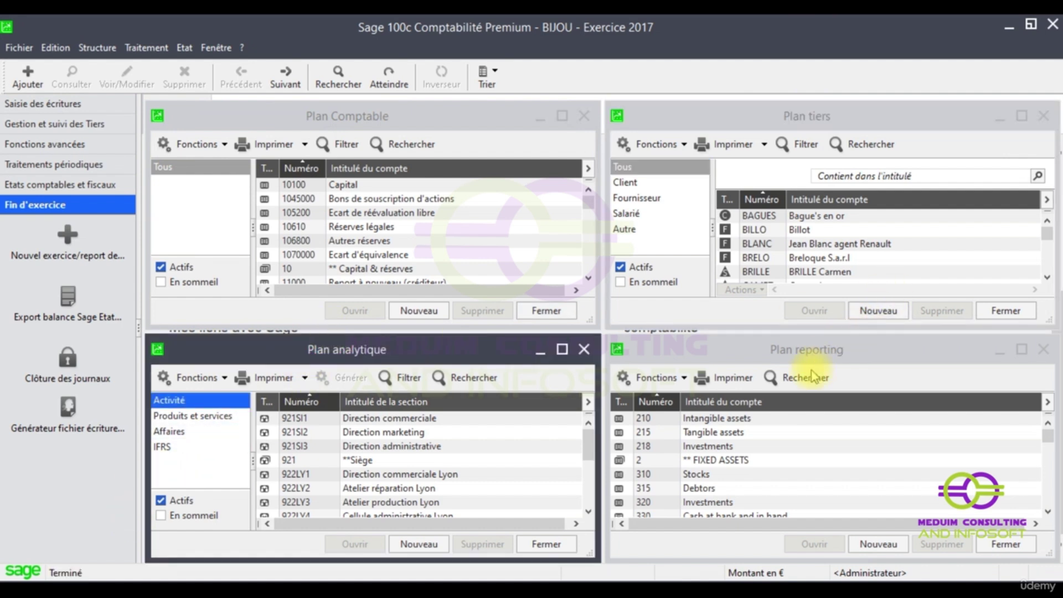
pyautogui.click(782, 357)
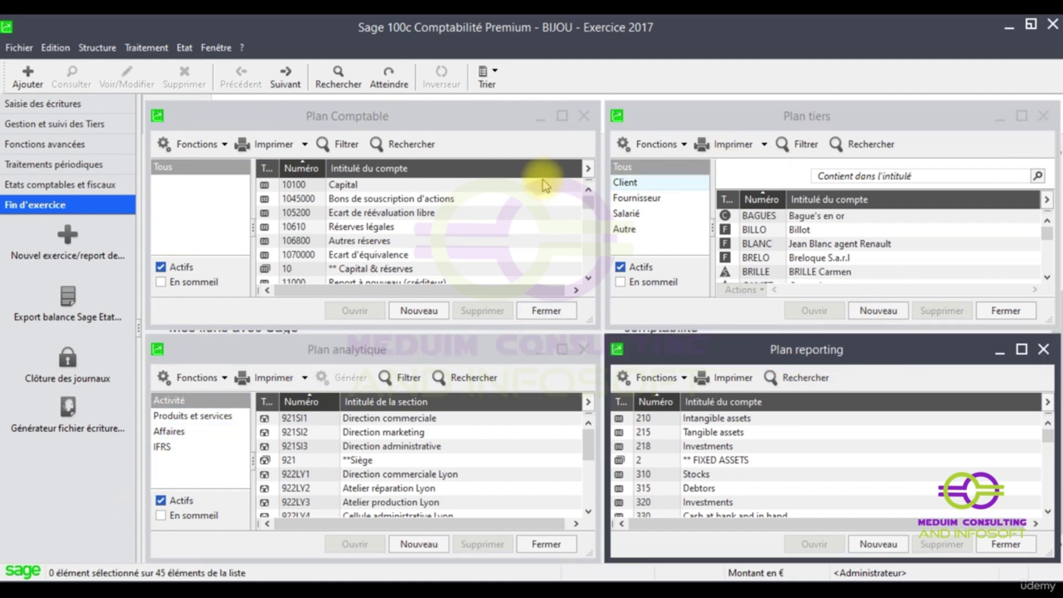
pyautogui.click(573, 117)
pyautogui.click(585, 116)
# - Review the Confirmation suppression choices in the Affichage settings of Personnaliser, and set Action au double clic to Consultation seule
pyautogui.click(216, 47)
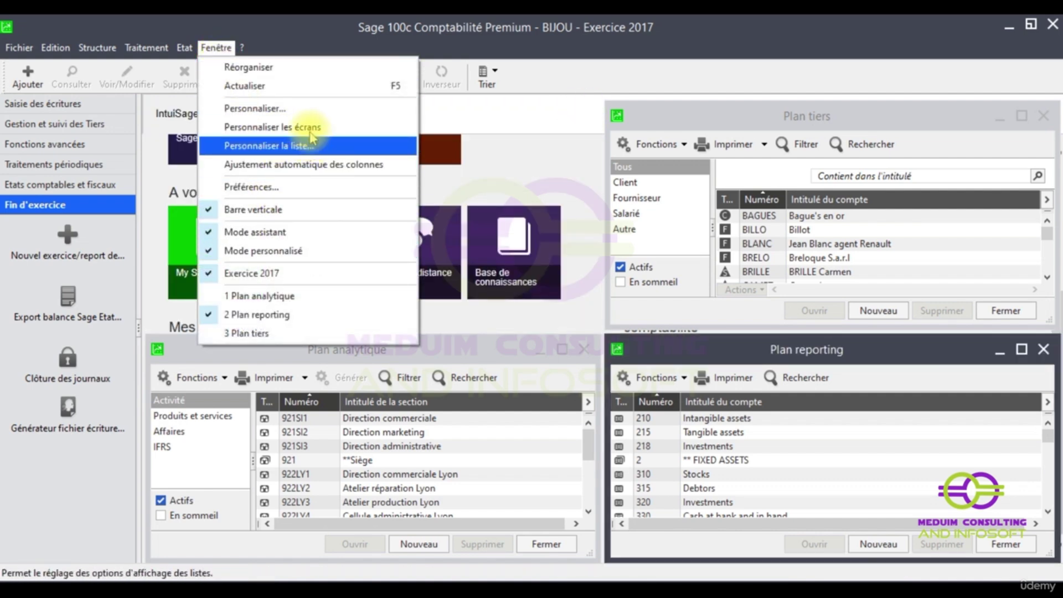
pyautogui.click(283, 108)
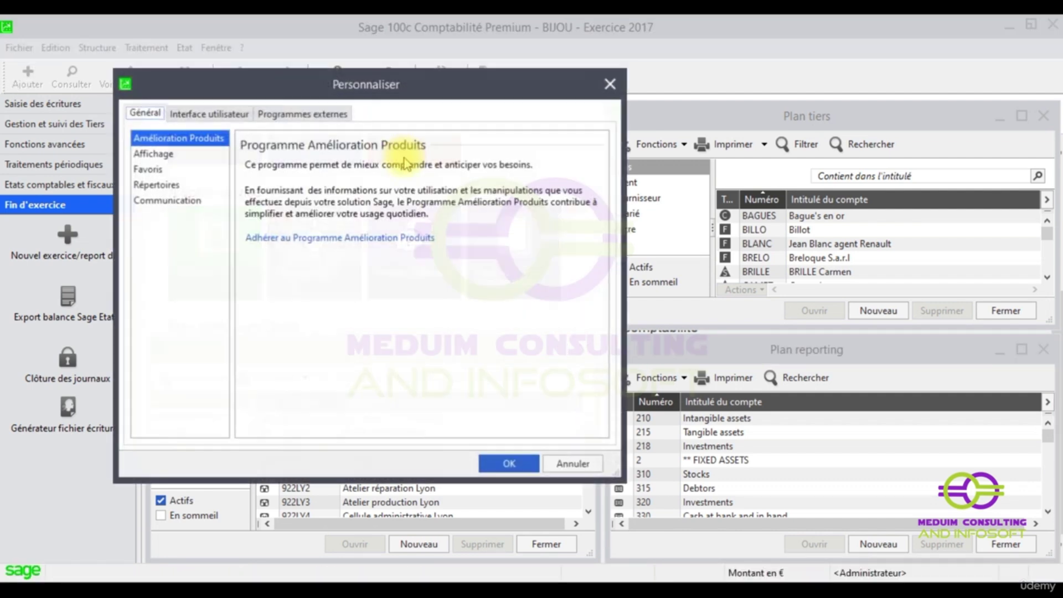
pyautogui.click(154, 156)
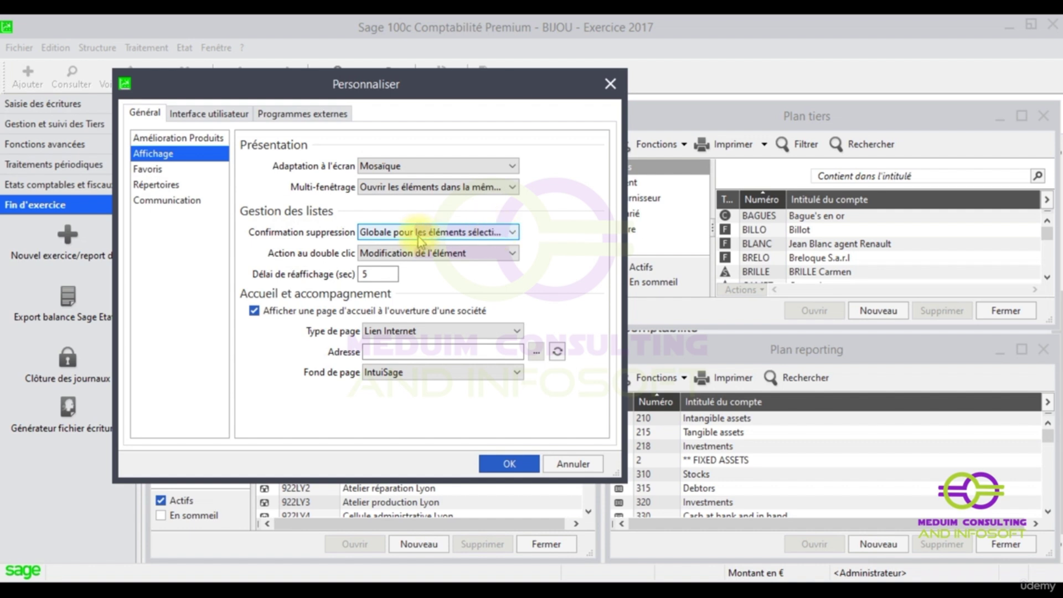
pyautogui.click(490, 234)
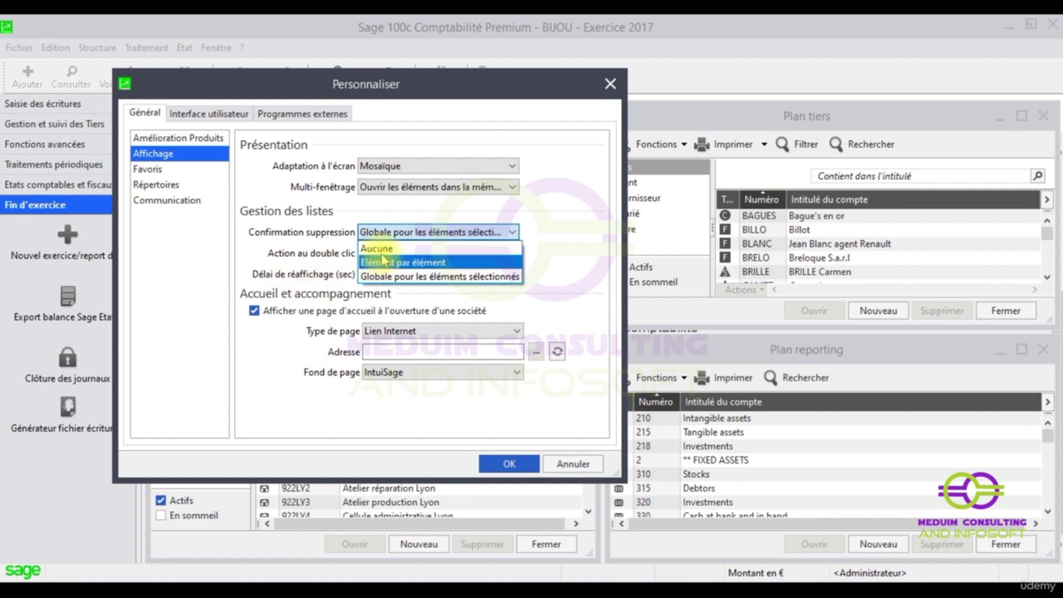
pyautogui.click(255, 250)
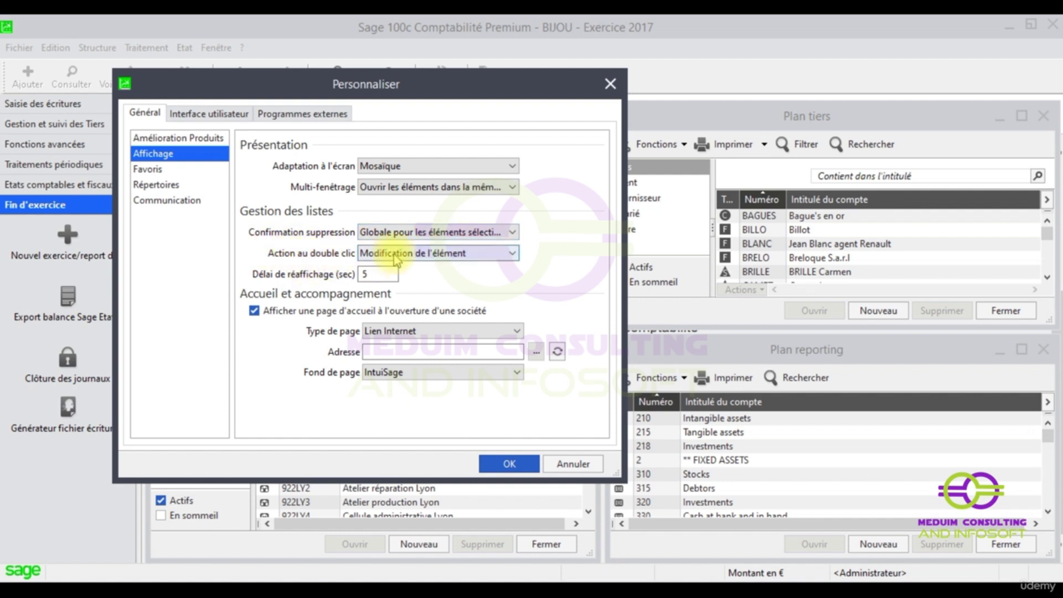
pyautogui.click(428, 258)
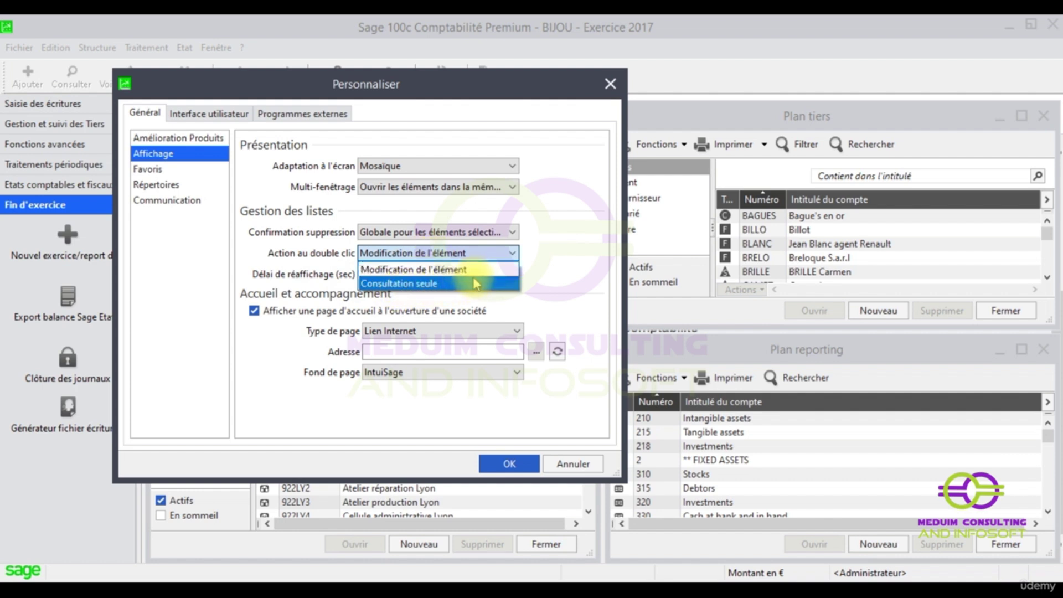
pyautogui.click(414, 288)
pyautogui.click(499, 460)
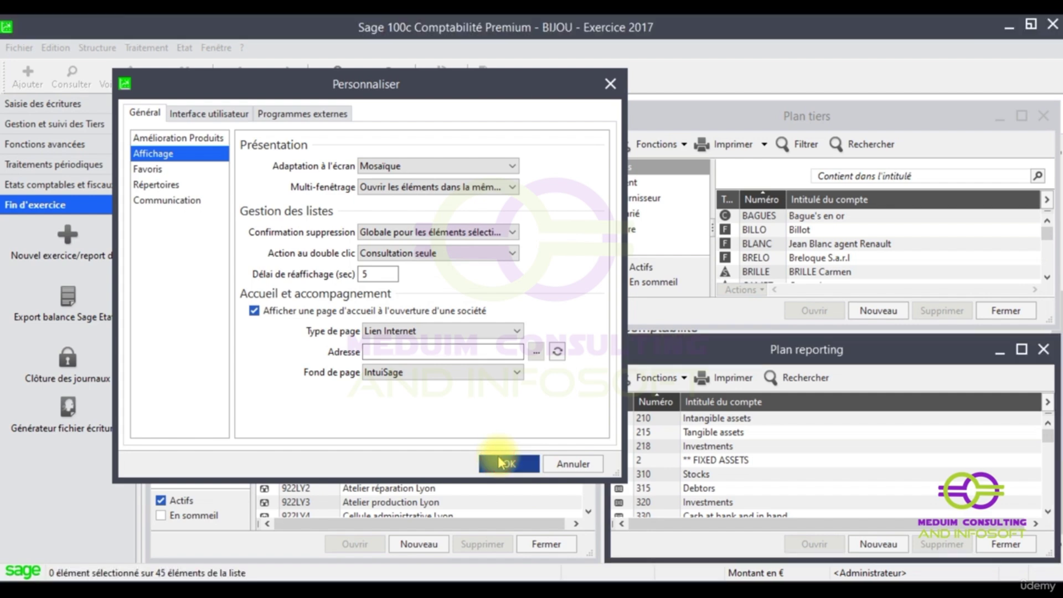
# - Refresh the displayed windows and reopen the Plan Comptable list
pyautogui.click(147, 48)
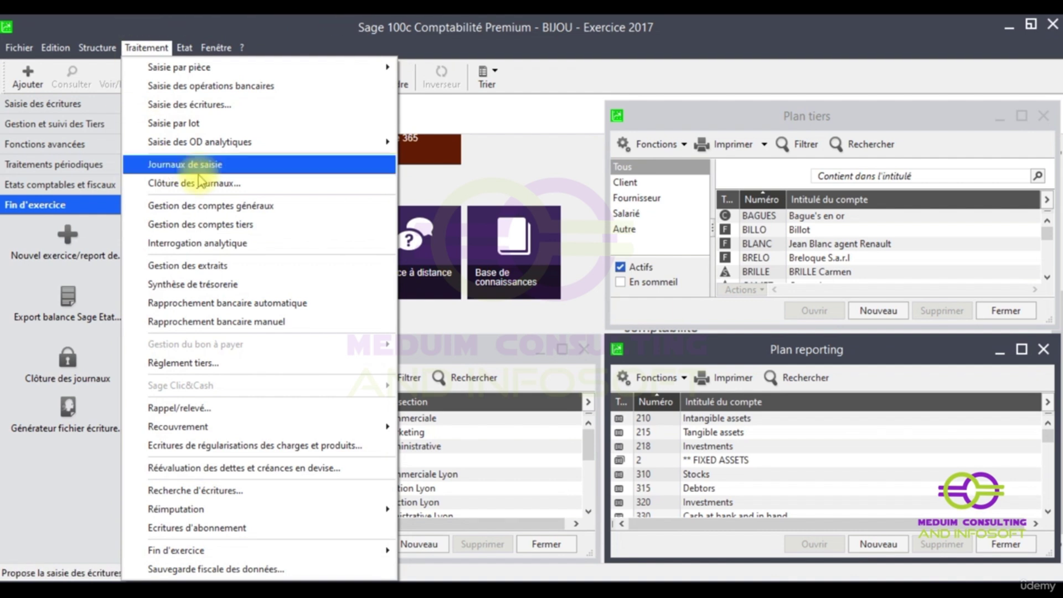
pyautogui.moveTo(216, 48)
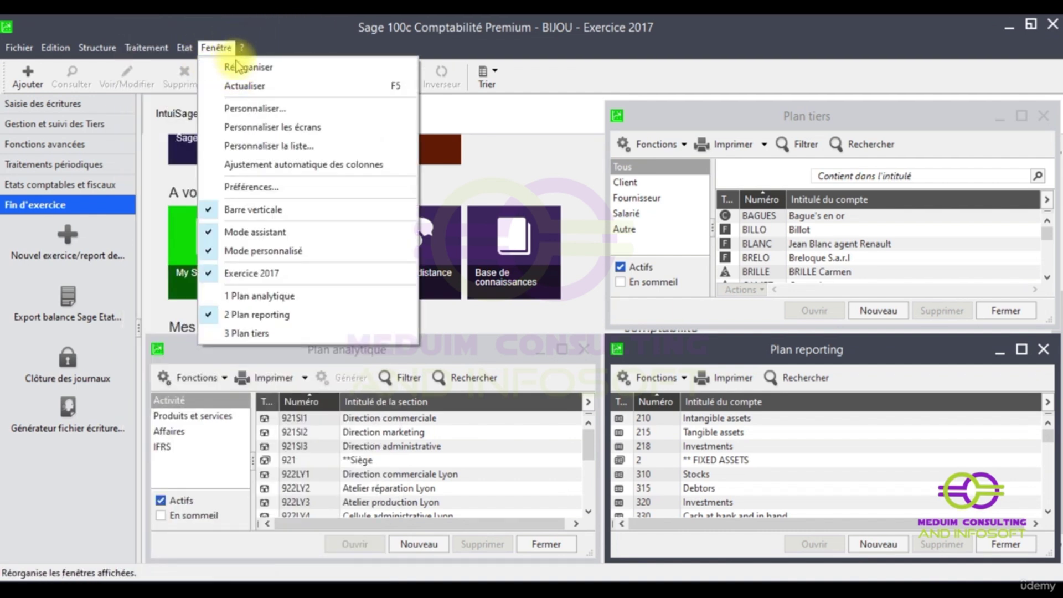
pyautogui.click(296, 85)
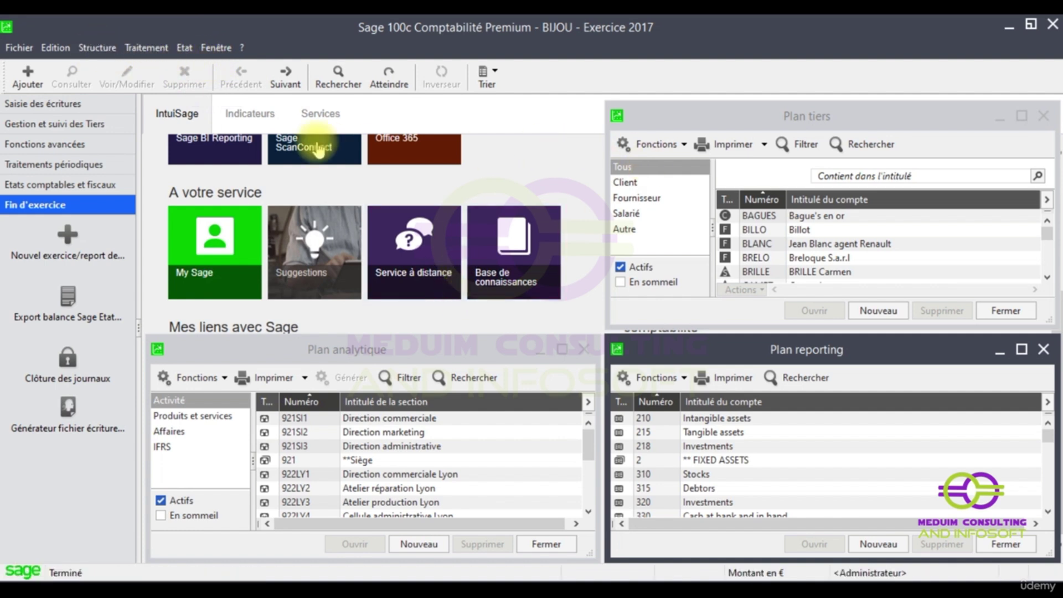
pyautogui.click(97, 47)
pyautogui.click(135, 69)
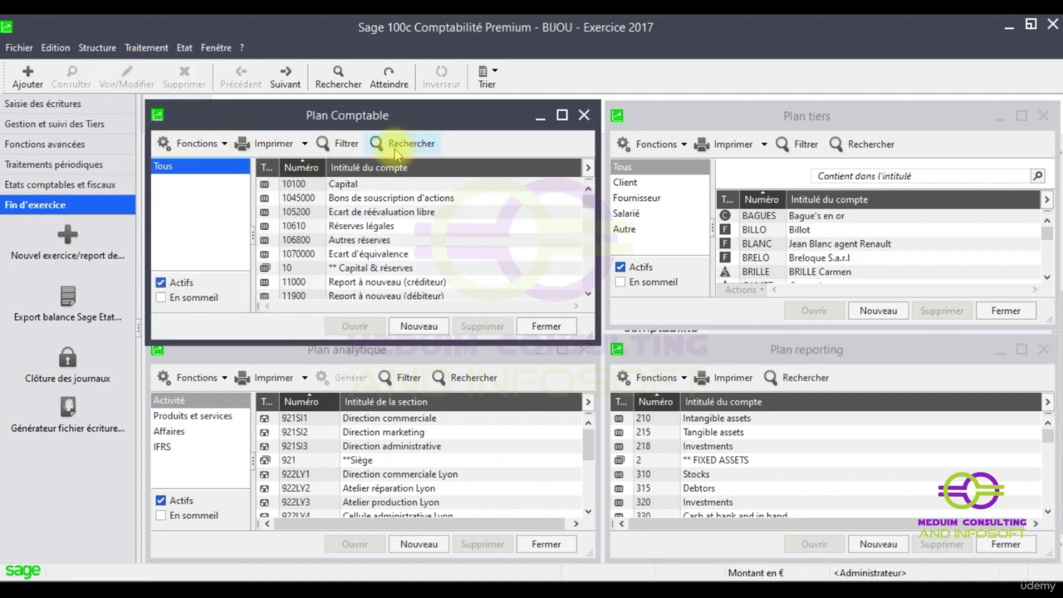
# - Open account 10100 Capital from the Plan Comptable list and check whether its Intitulé field is editable
pyautogui.click(340, 184)
pyautogui.doubleClick(341, 184)
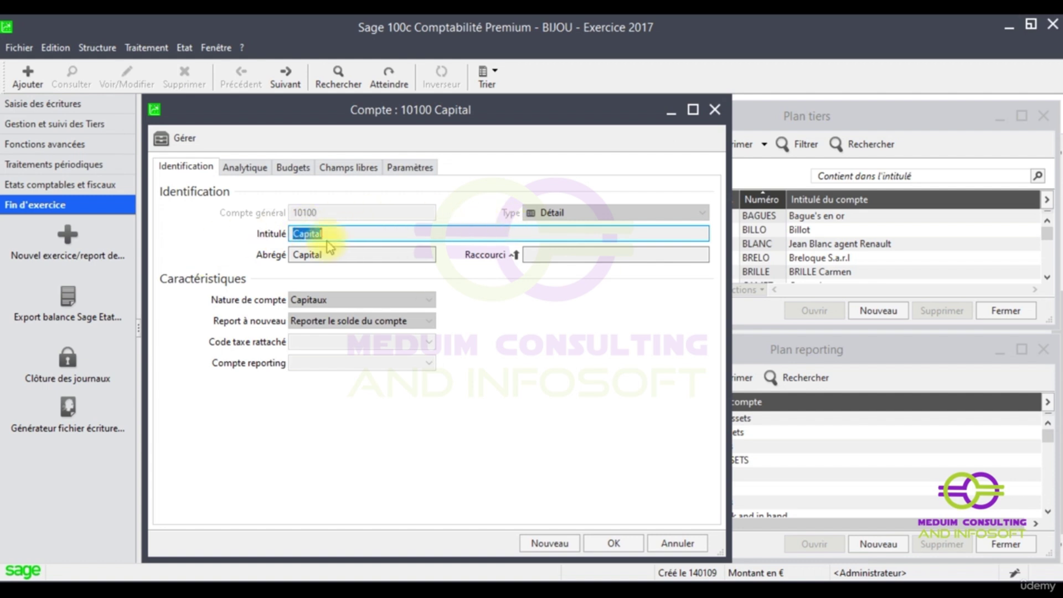
pyautogui.click(342, 235)
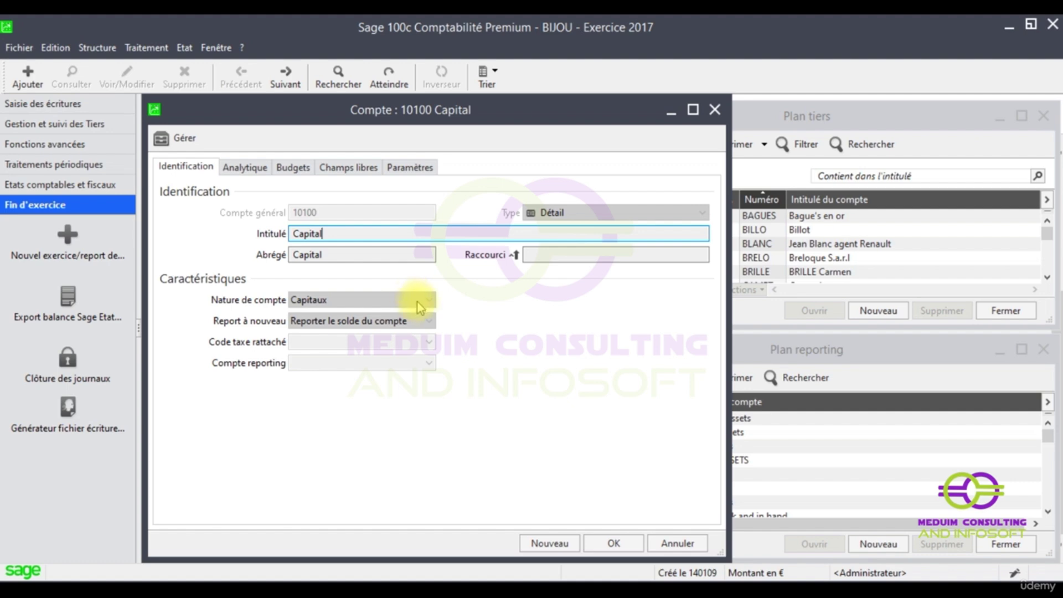
# - Open the Affichage settings of Personnaliser again to check the Action au double clic option
pyautogui.click(129, 56)
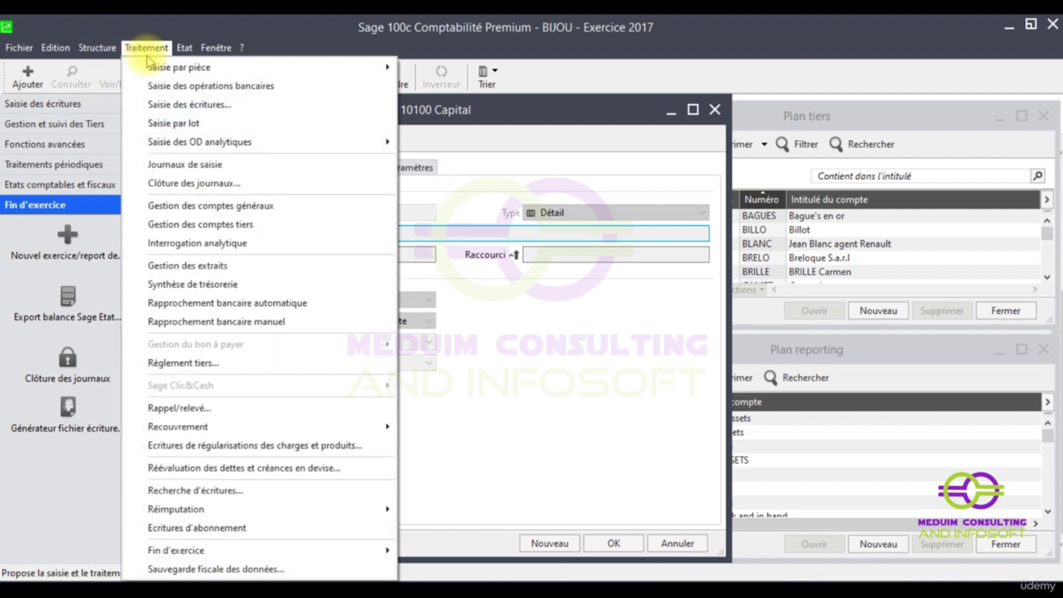
pyautogui.moveTo(217, 48)
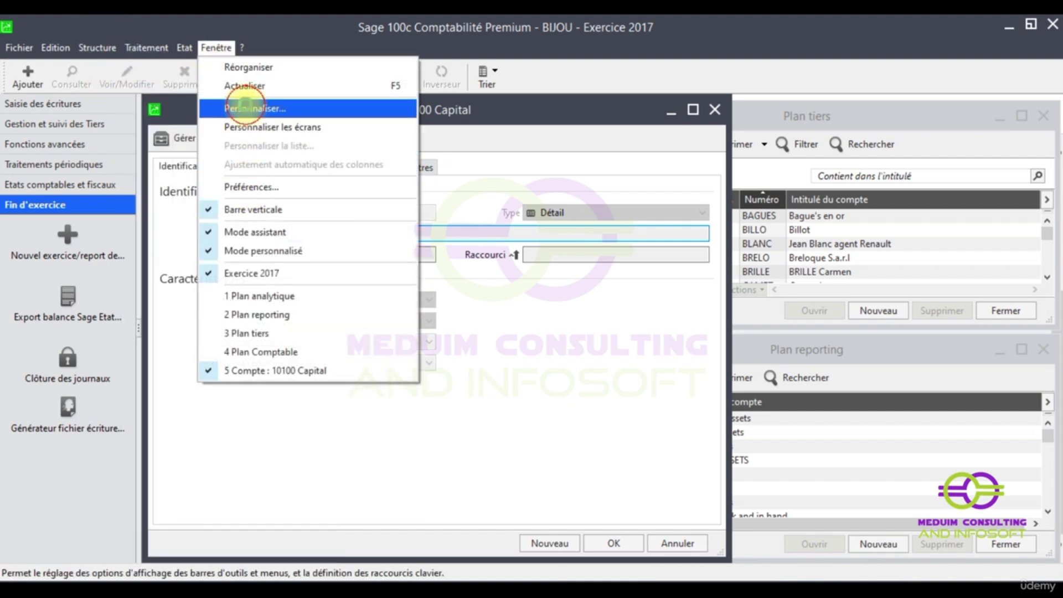
pyautogui.click(244, 108)
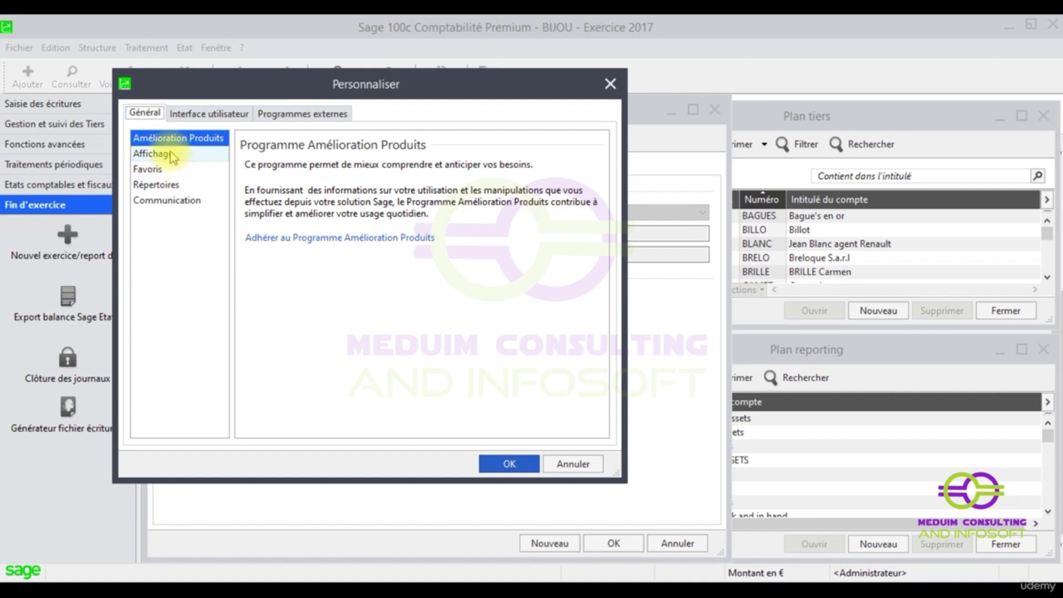
pyautogui.click(174, 155)
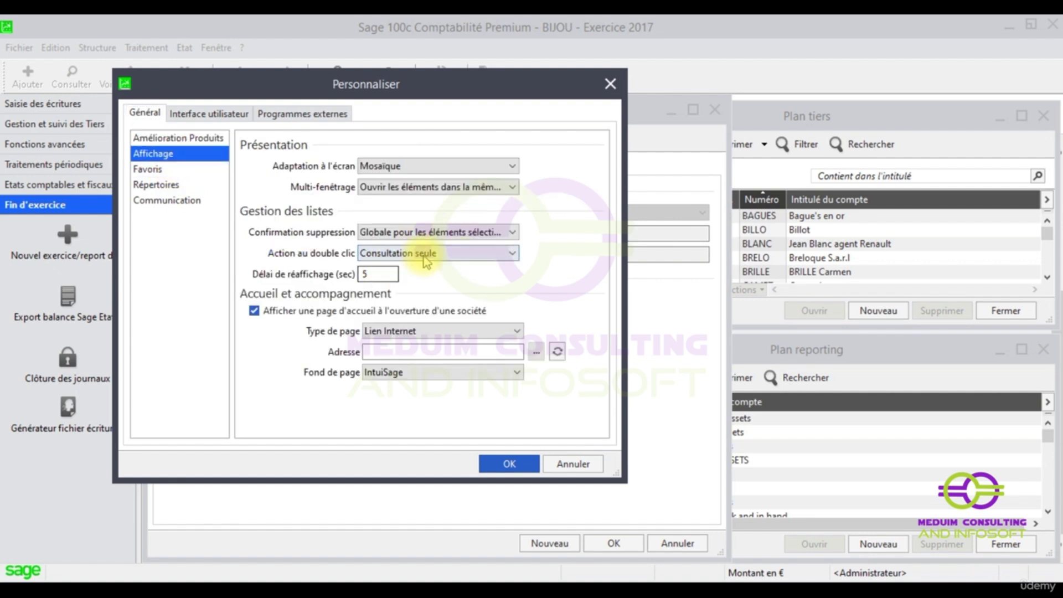
# - Set the list double-click action to Modification de l'élément, validate the Personnaliser settings, and refresh the display
pyautogui.click(425, 260)
pyautogui.click(391, 275)
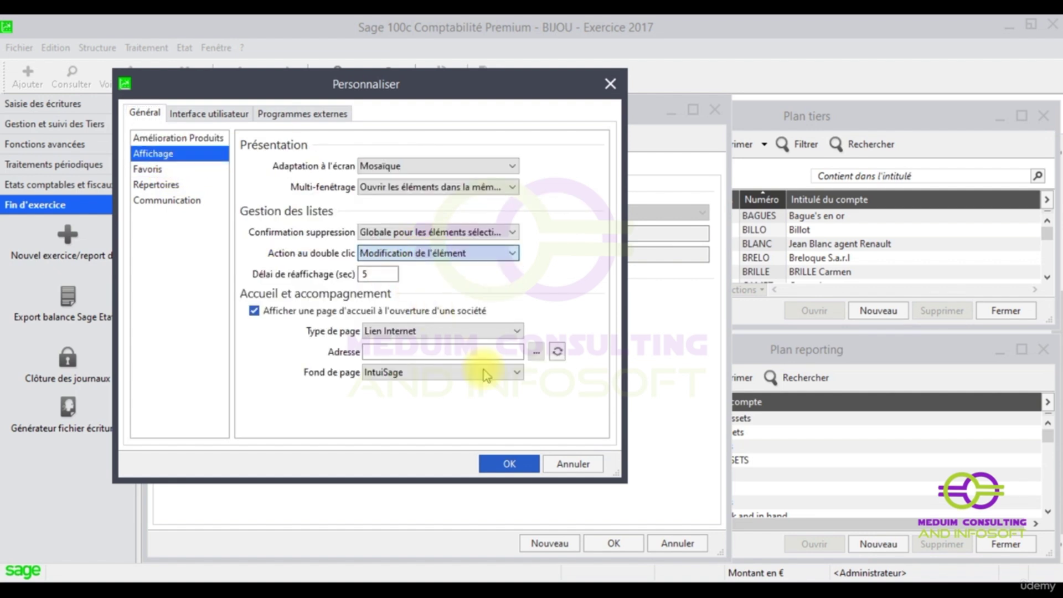
pyautogui.click(515, 463)
pyautogui.click(216, 48)
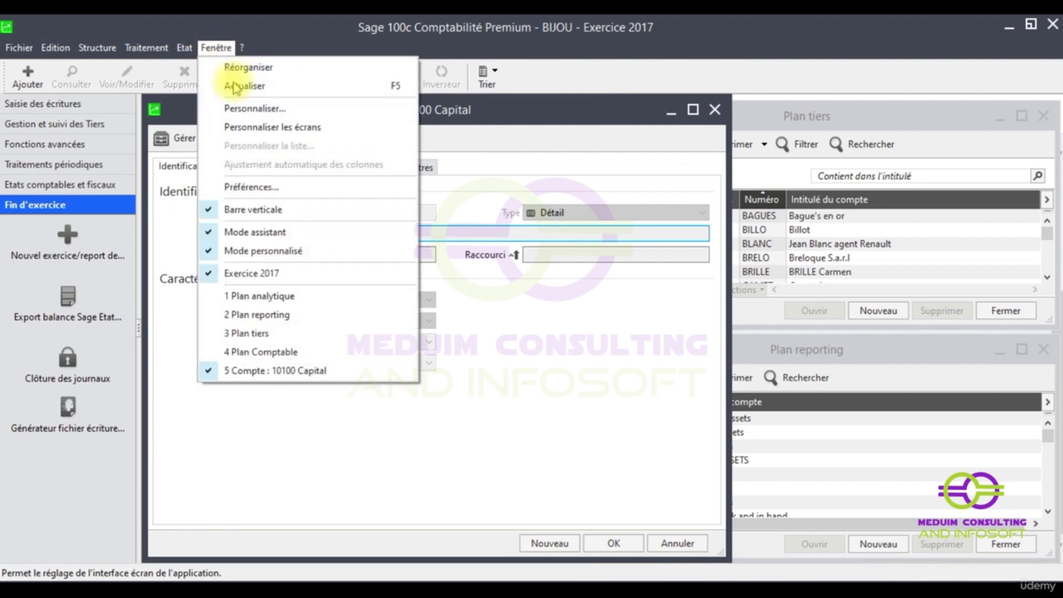
pyautogui.click(236, 87)
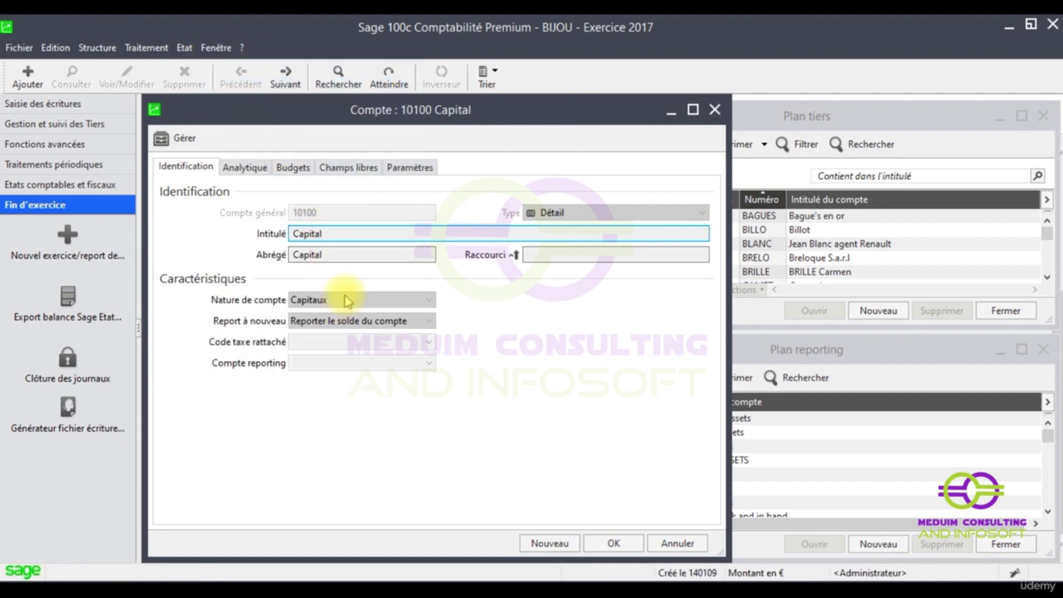
# - Close the read-only record of account 10100 Capital and reopen it for editing from the Plan Comptable
pyautogui.click(714, 109)
pyautogui.click(336, 184)
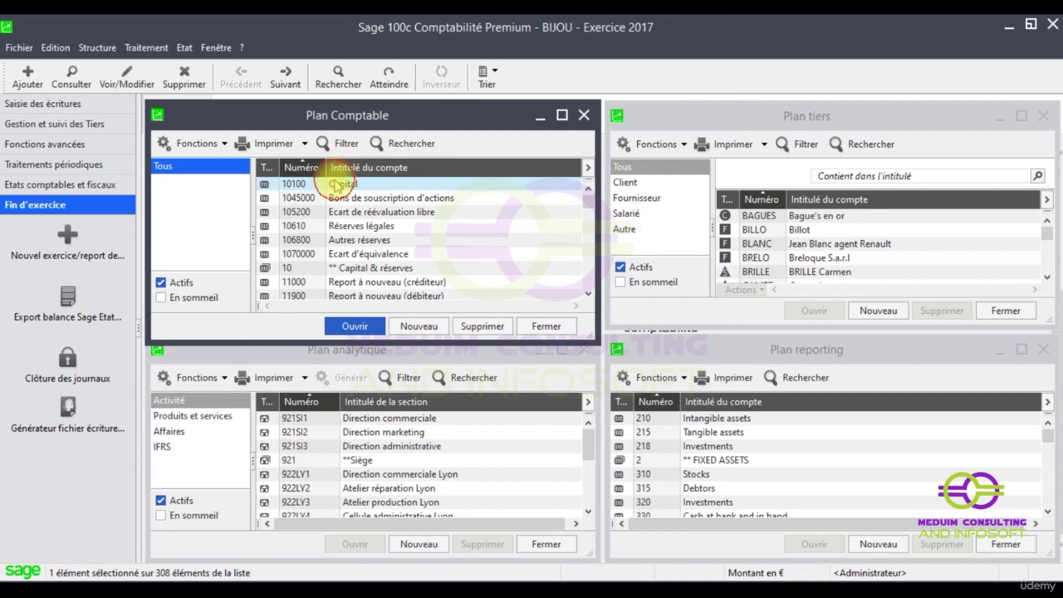
pyautogui.doubleClick(332, 183)
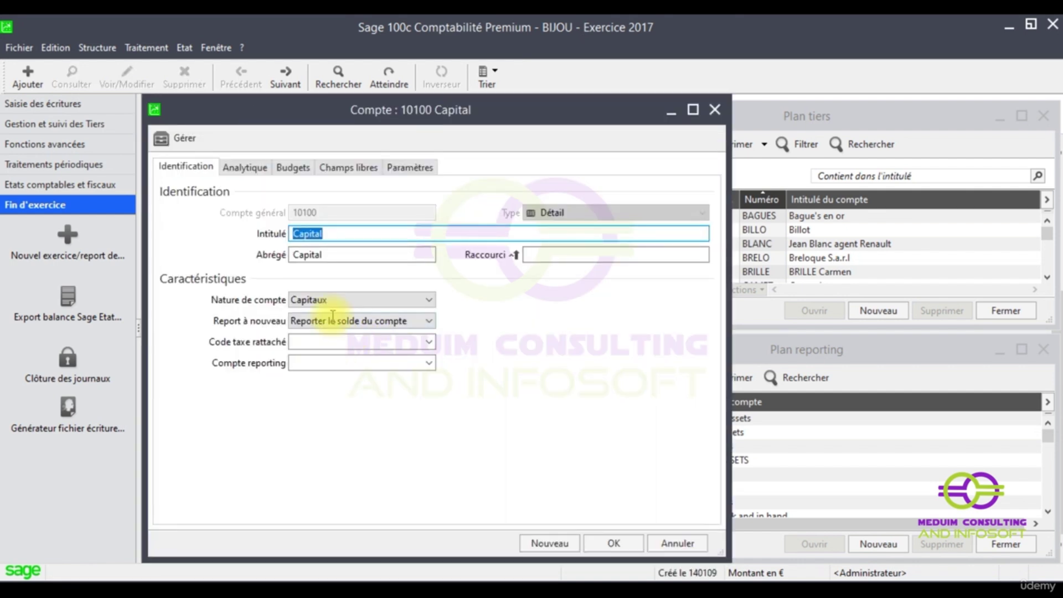
# - Examine the Nature de compte and Report à nouveau choices of account 10100 Capital, and validate the record without changes
pyautogui.click(344, 300)
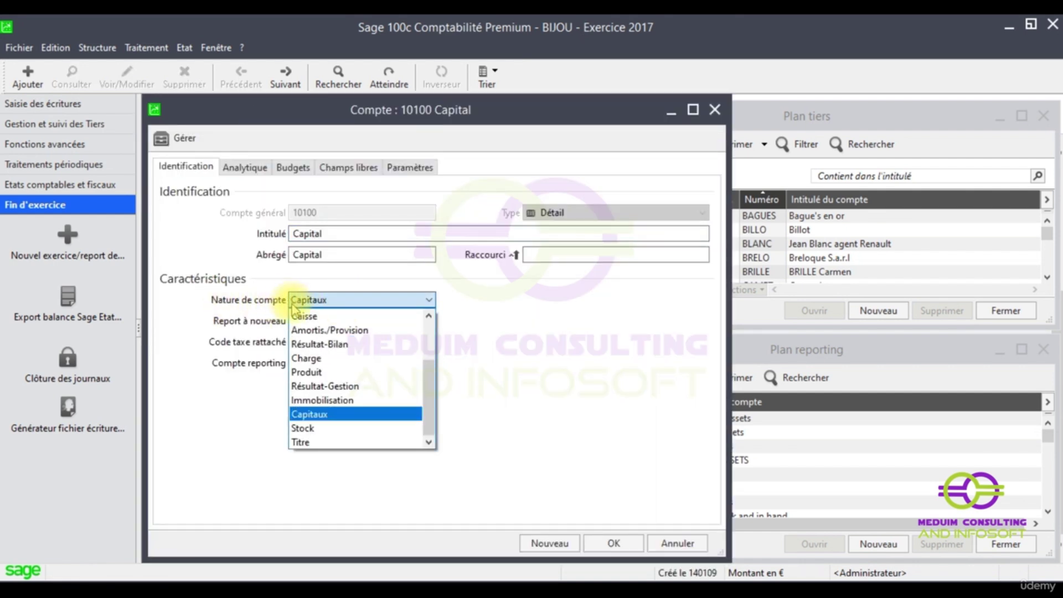
pyautogui.click(492, 314)
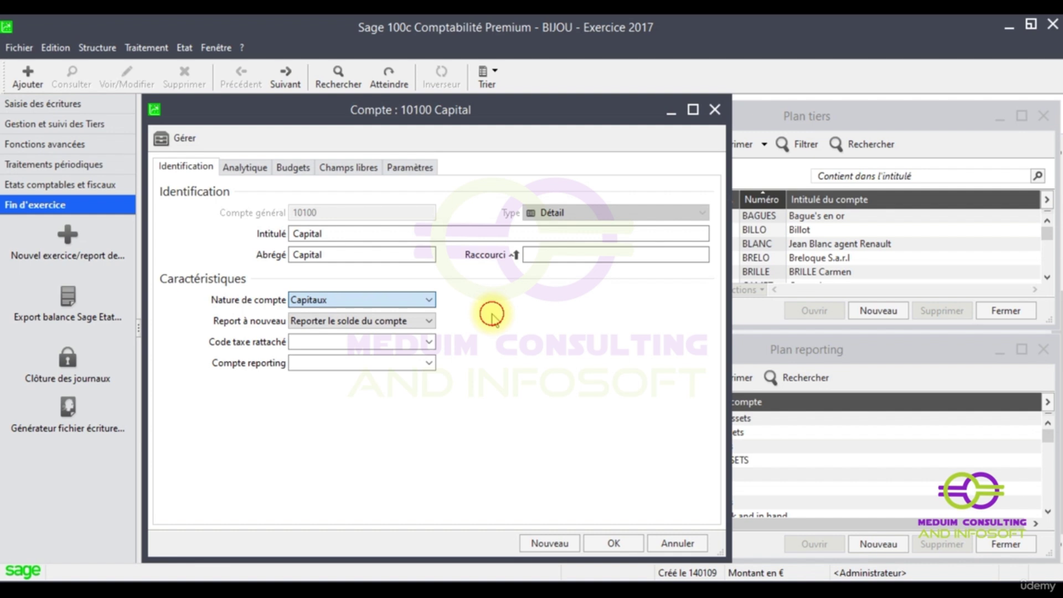
pyautogui.click(342, 318)
pyautogui.click(383, 322)
pyautogui.click(515, 355)
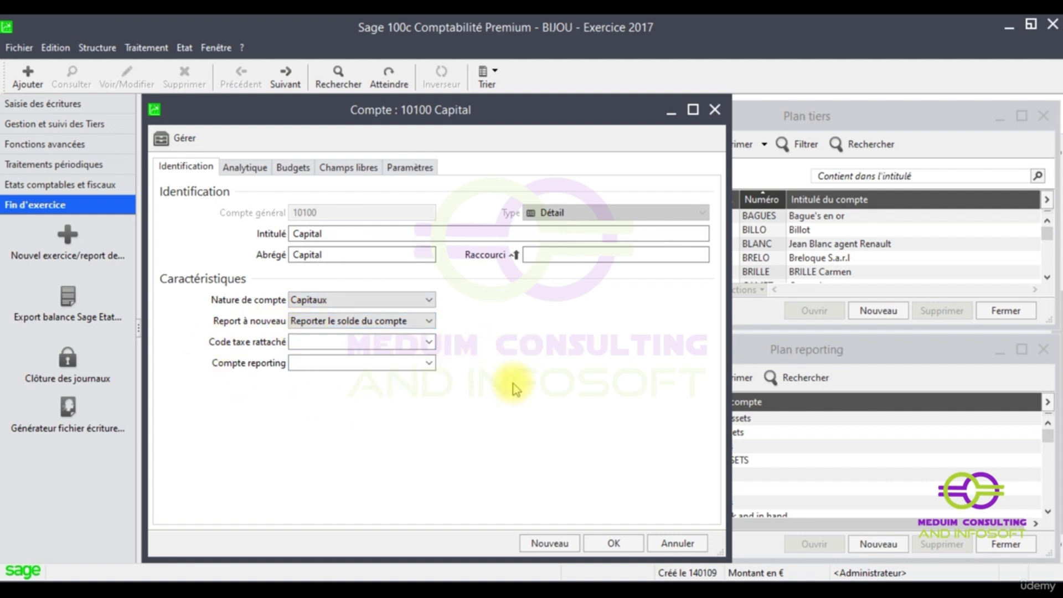
pyautogui.click(616, 544)
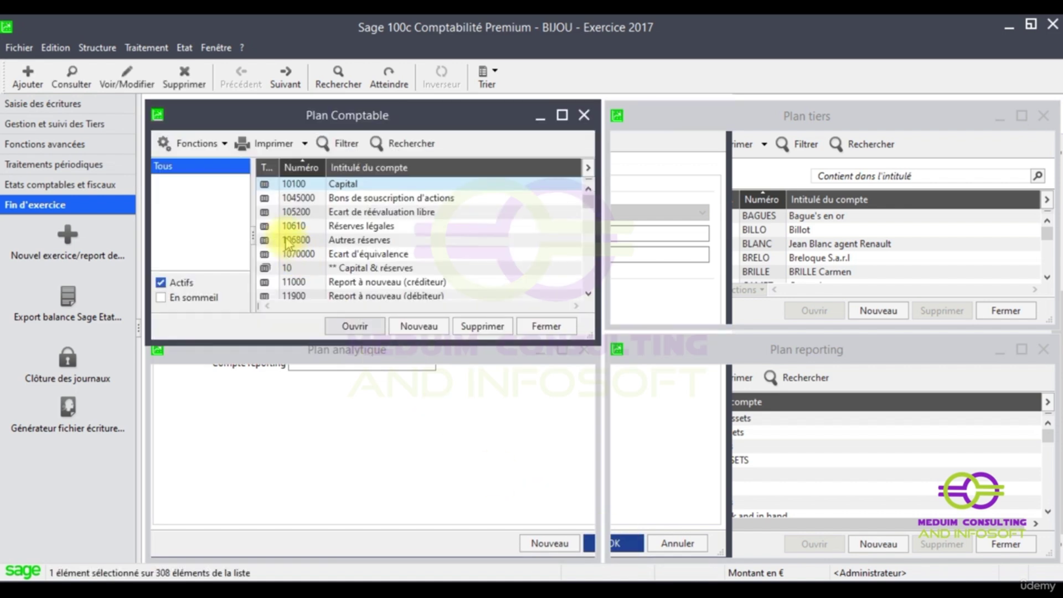
# - In the Affichage settings of Personnaliser, disable the home page shown when a company is opened and enable it again
pyautogui.click(216, 48)
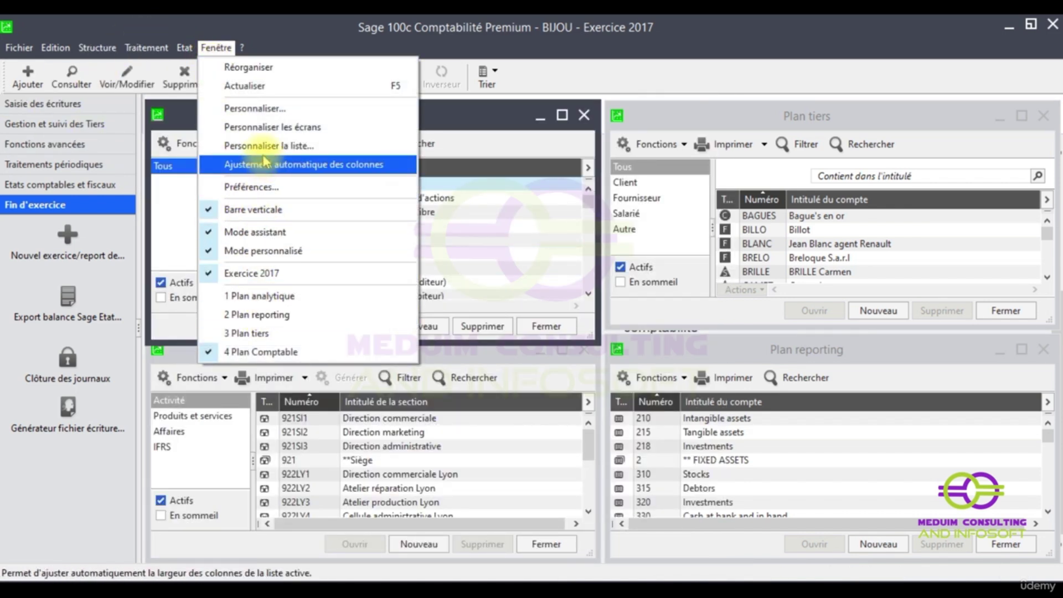
pyautogui.click(262, 108)
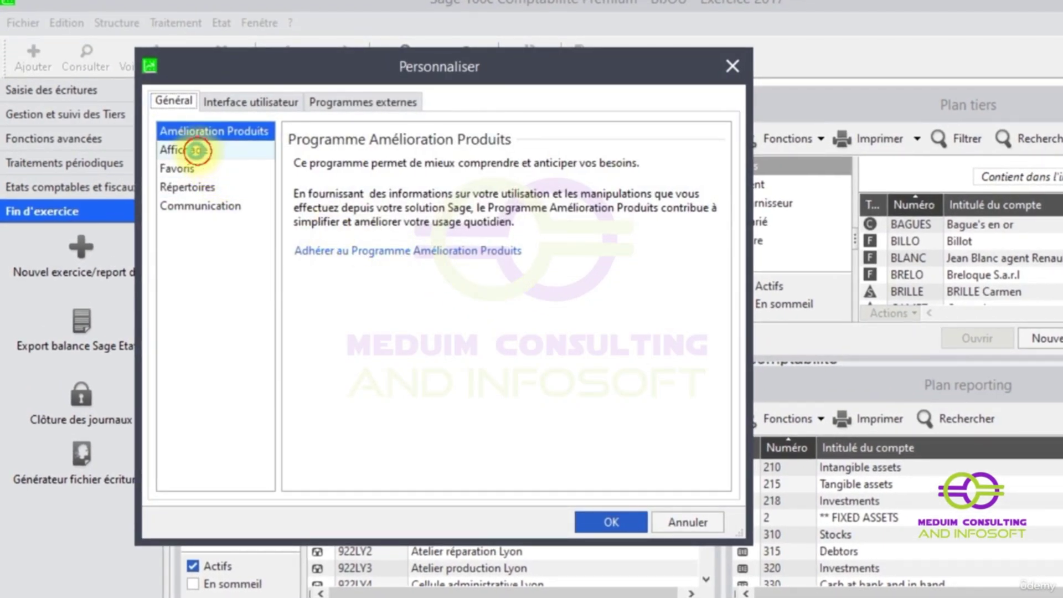
pyautogui.click(196, 149)
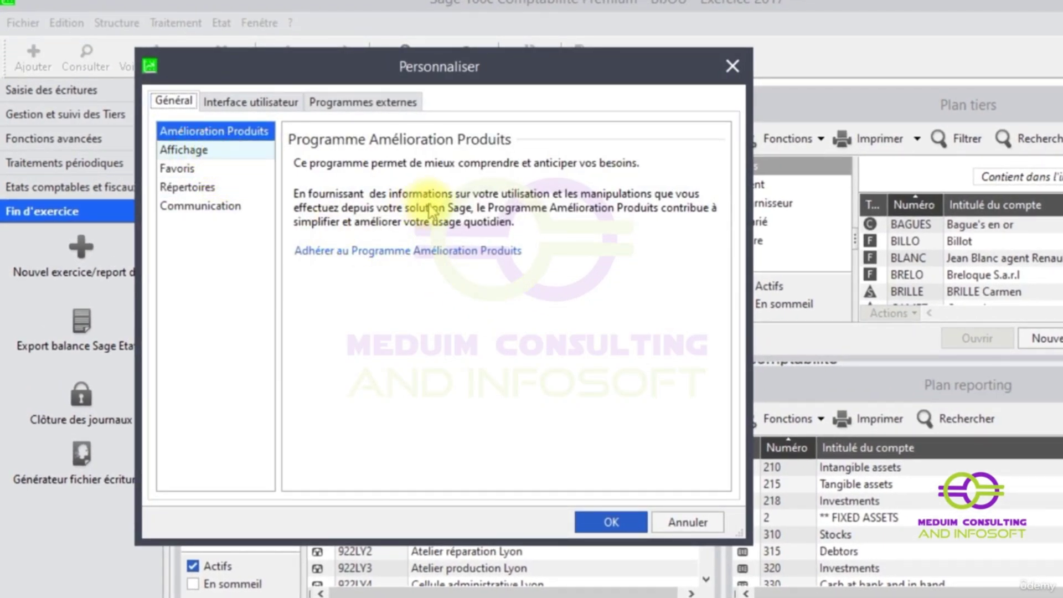
pyautogui.click(305, 338)
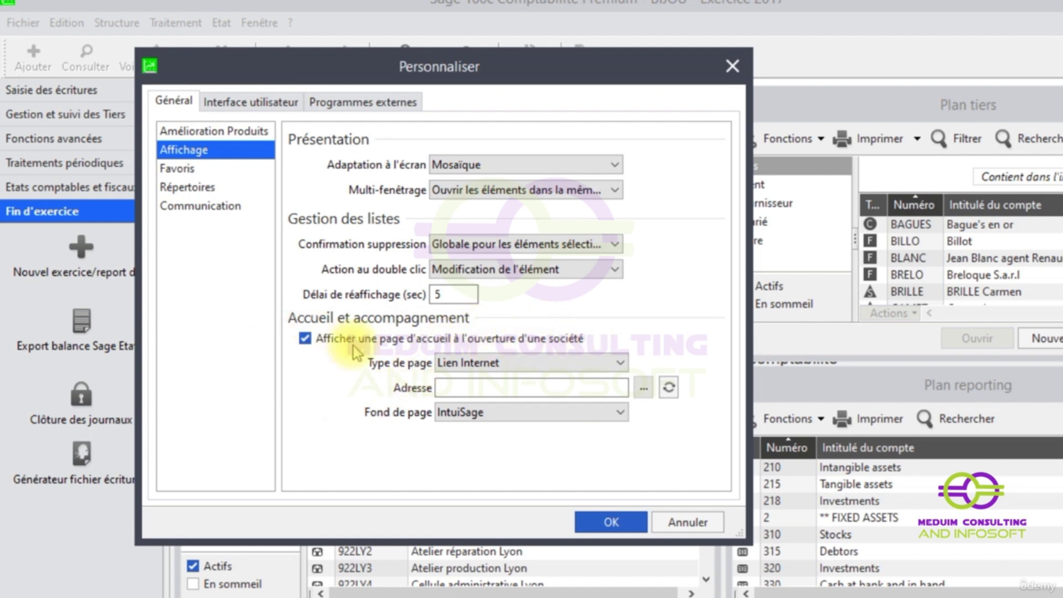
pyautogui.click(306, 339)
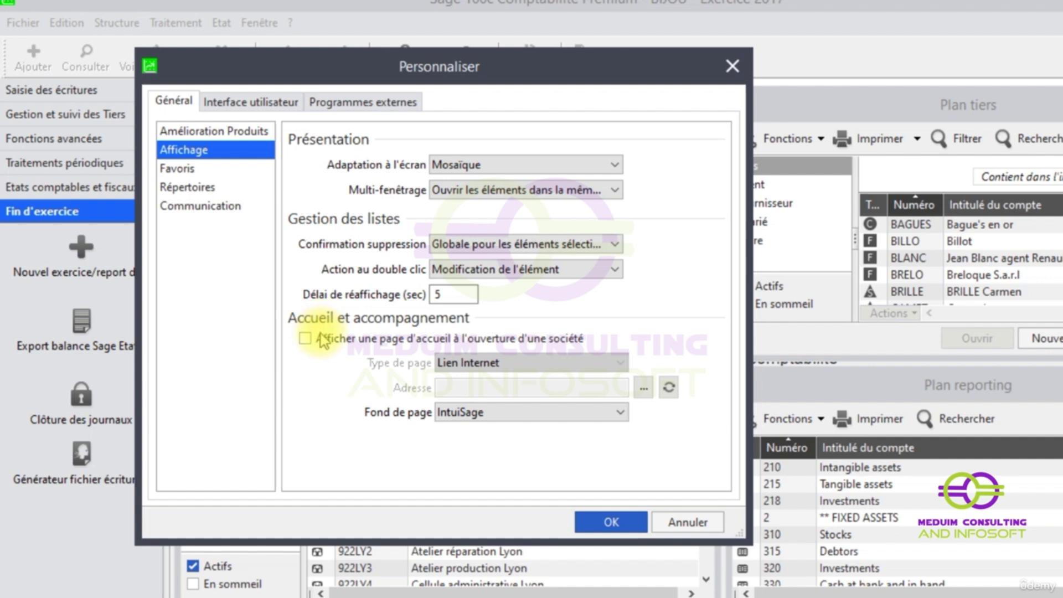
pyautogui.click(320, 334)
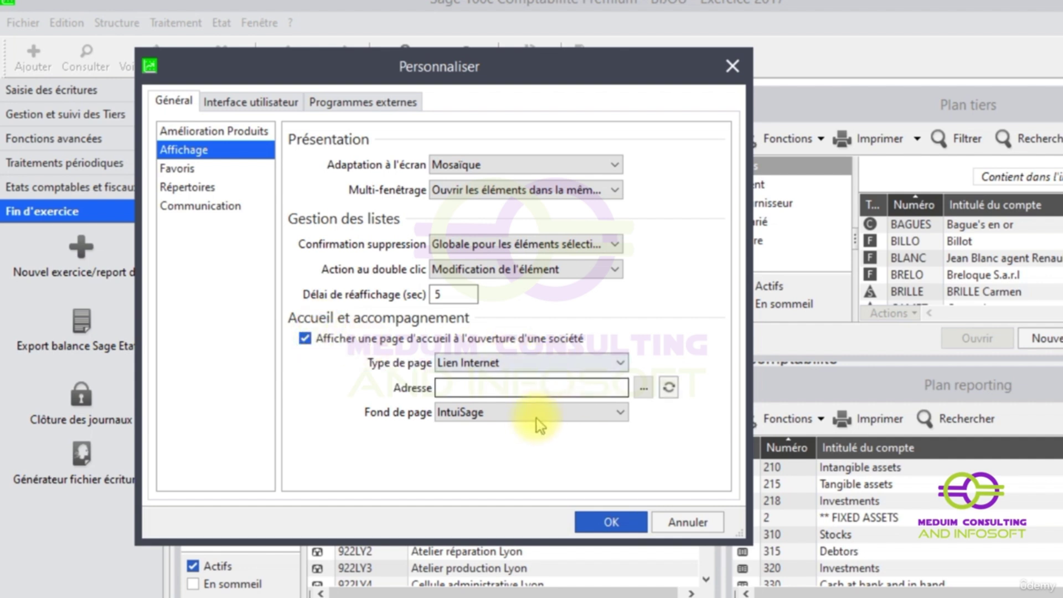
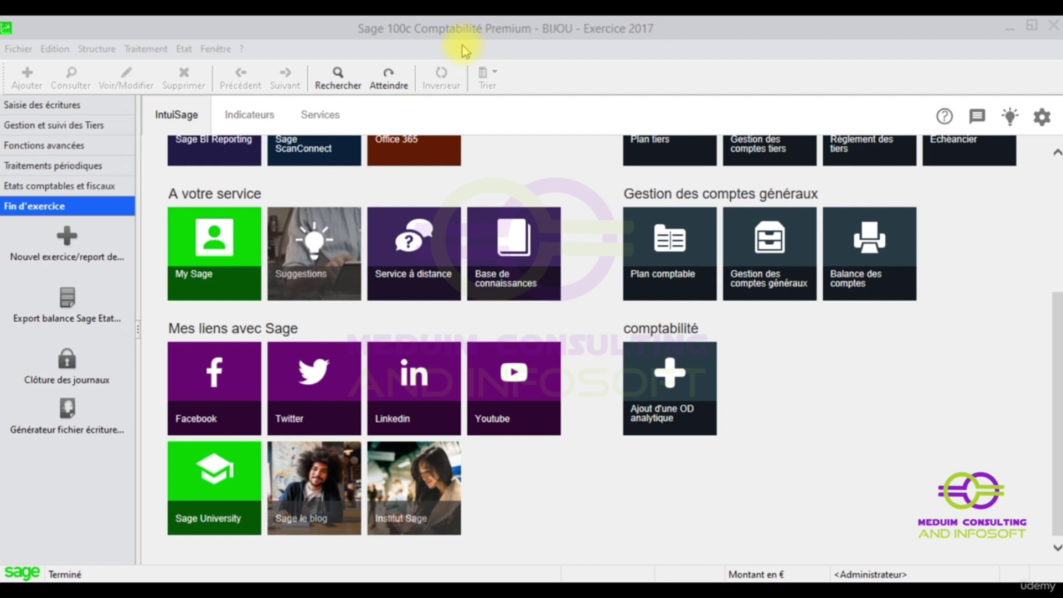
# - Add the BIJOU accounting file to the Favoris list in the Personnaliser settings and validate the change
pyautogui.click(463, 45)
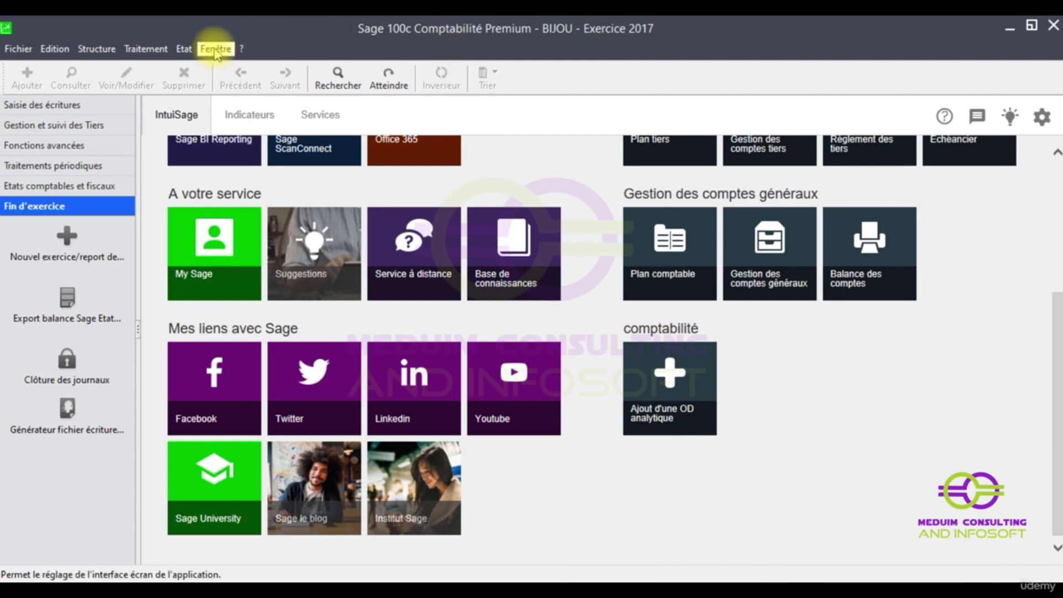
pyautogui.click(215, 51)
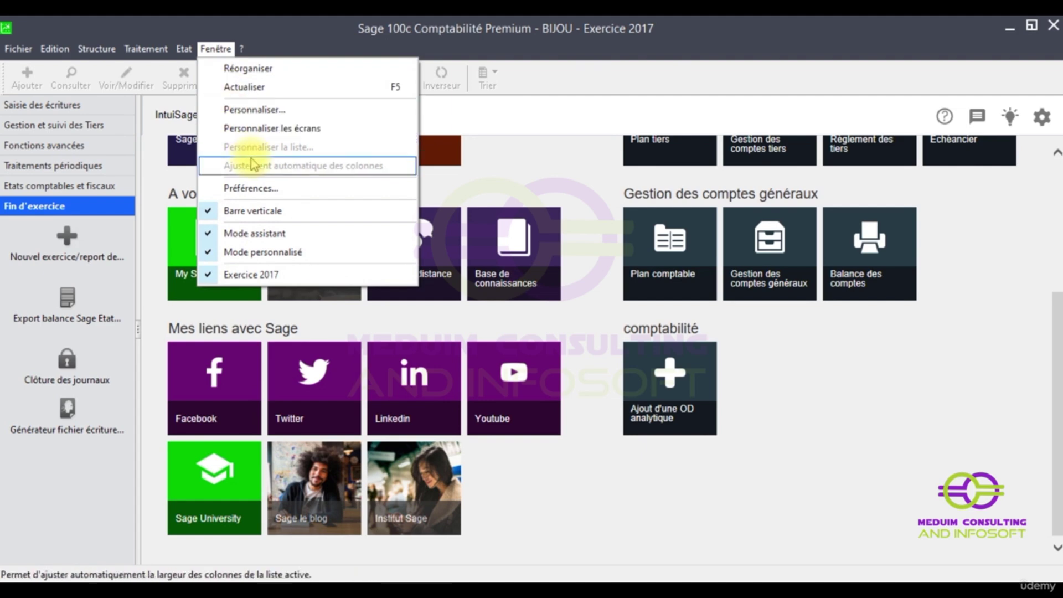
pyautogui.click(255, 112)
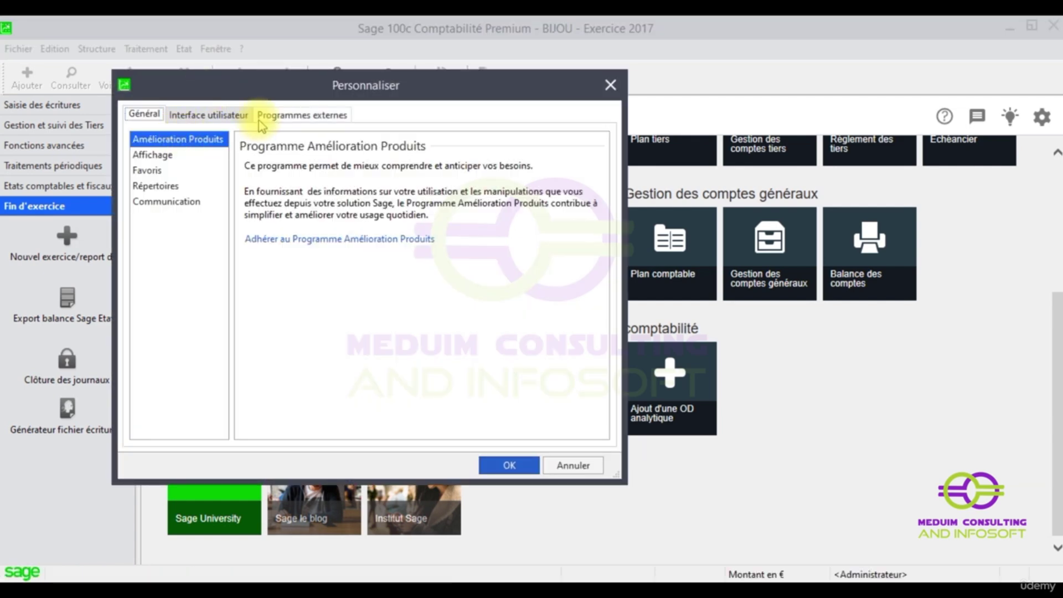
pyautogui.click(148, 170)
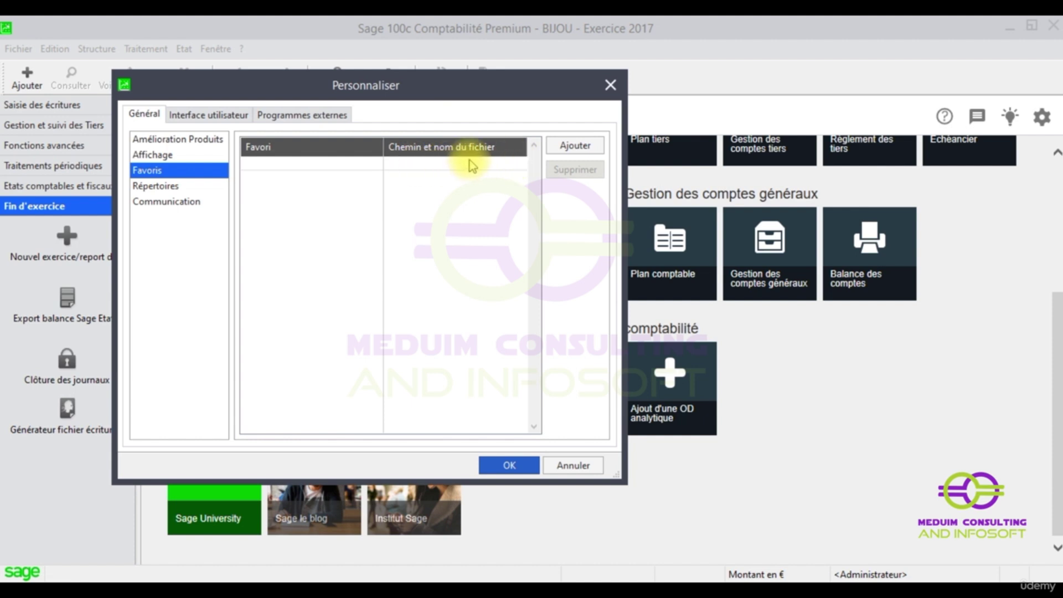
pyautogui.click(574, 145)
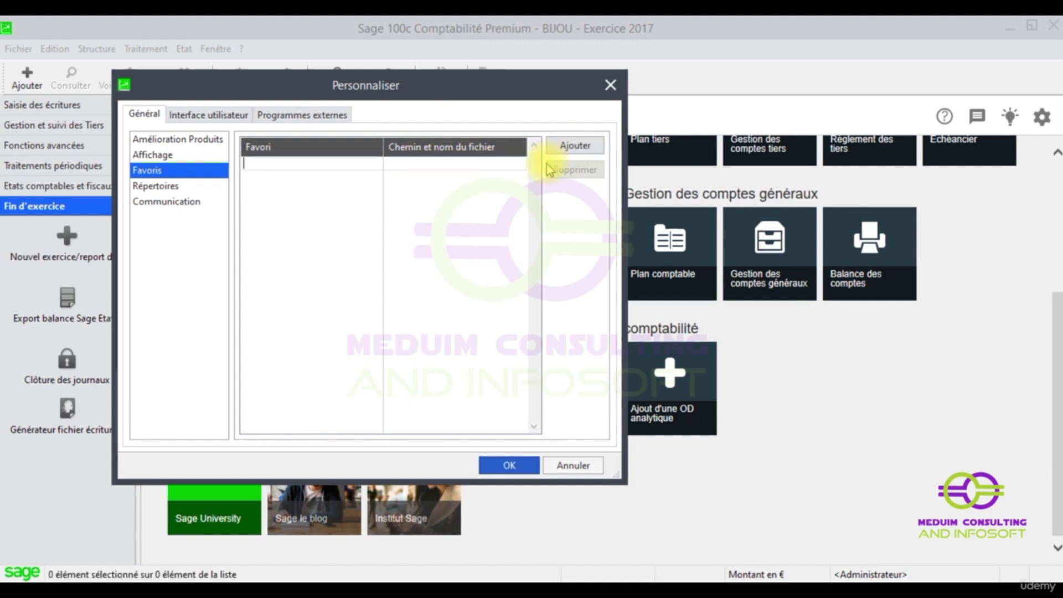
pyautogui.click(448, 162)
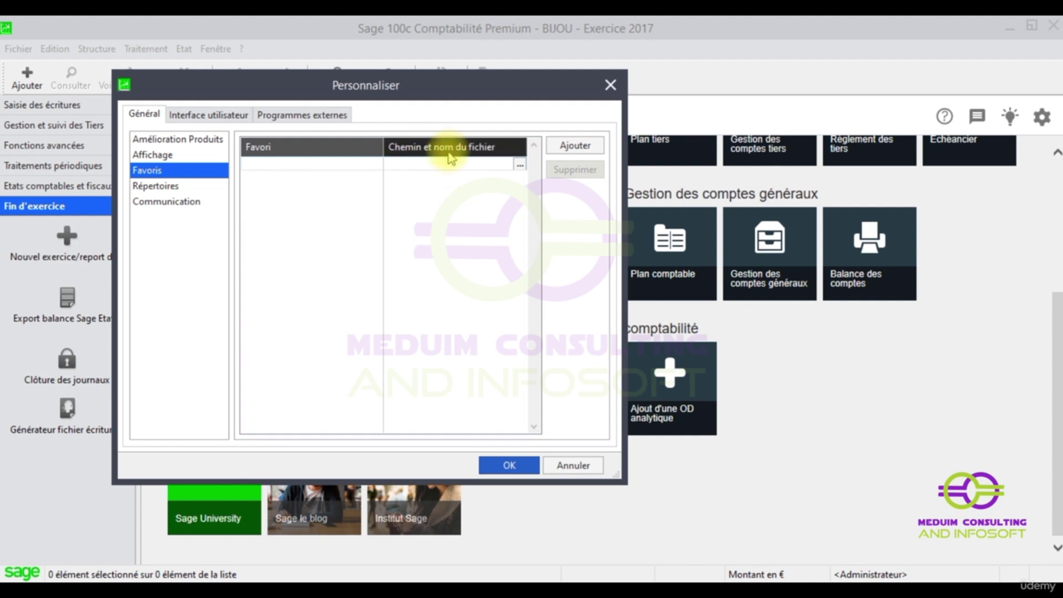
pyautogui.click(516, 163)
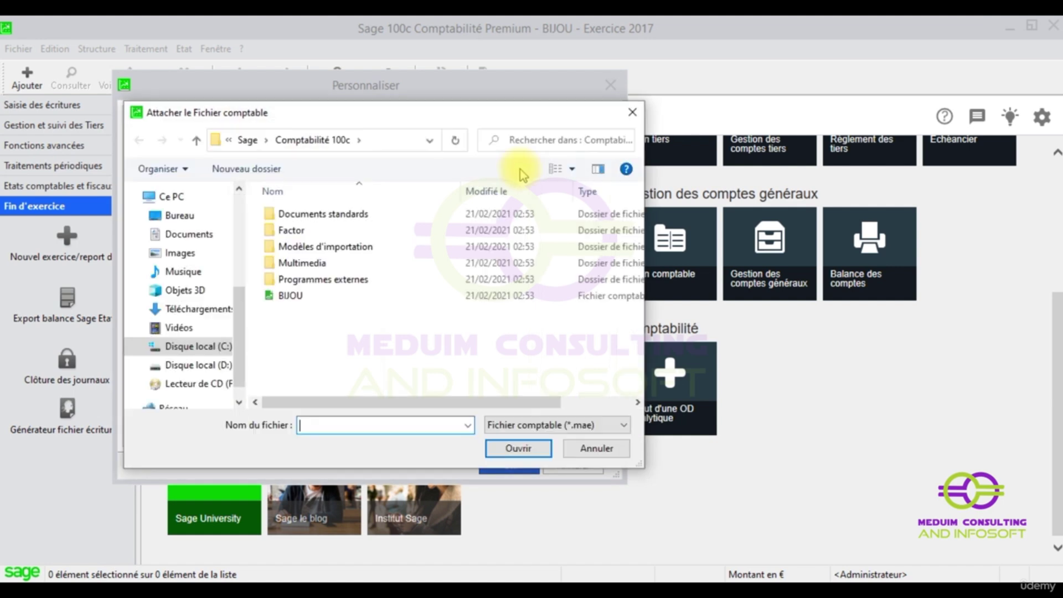
pyautogui.doubleClick(287, 297)
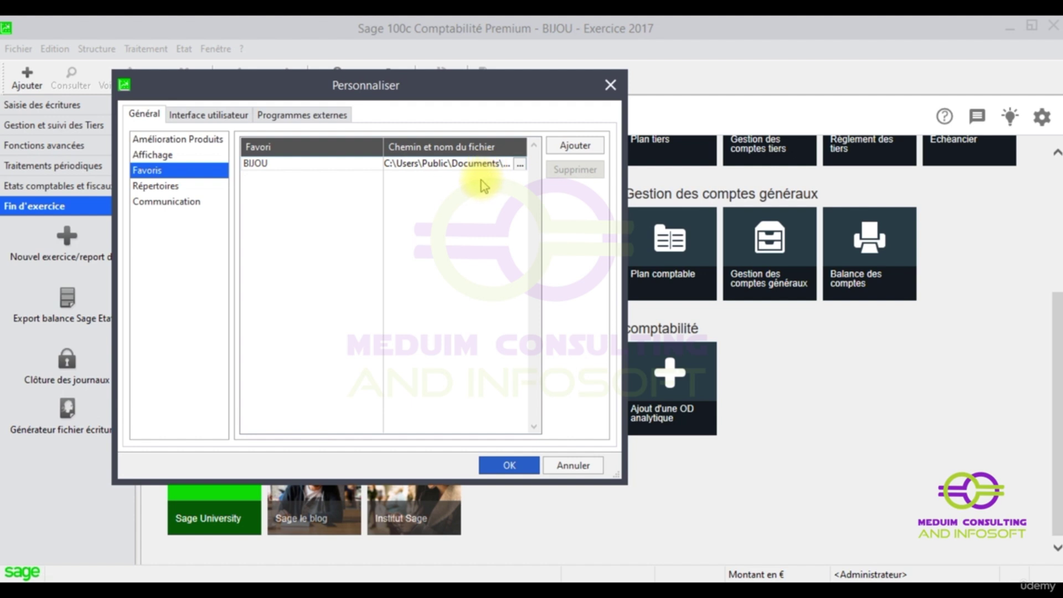
pyautogui.click(577, 147)
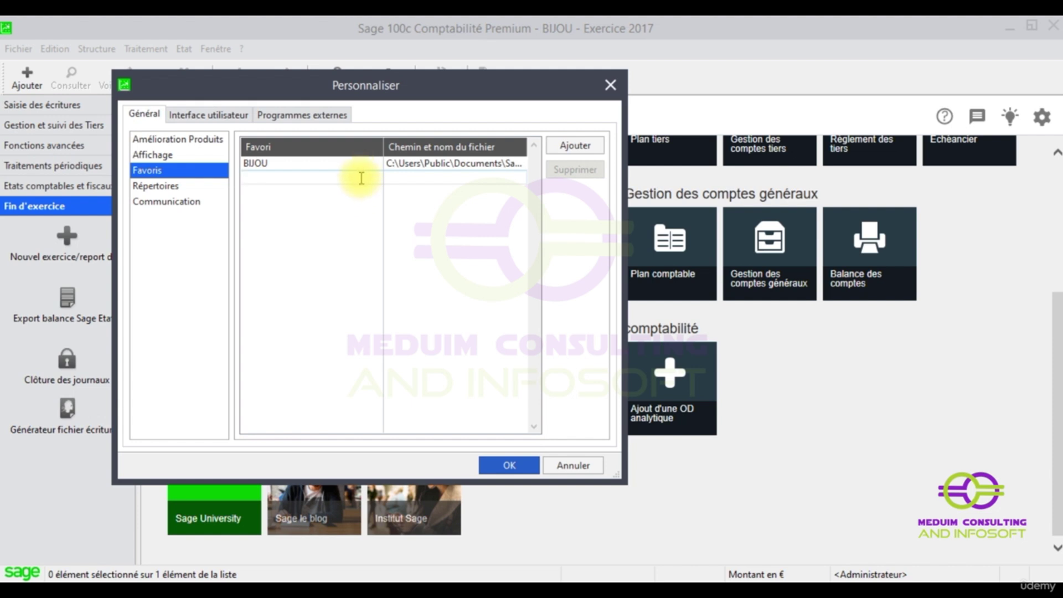
pyautogui.press('Escape')
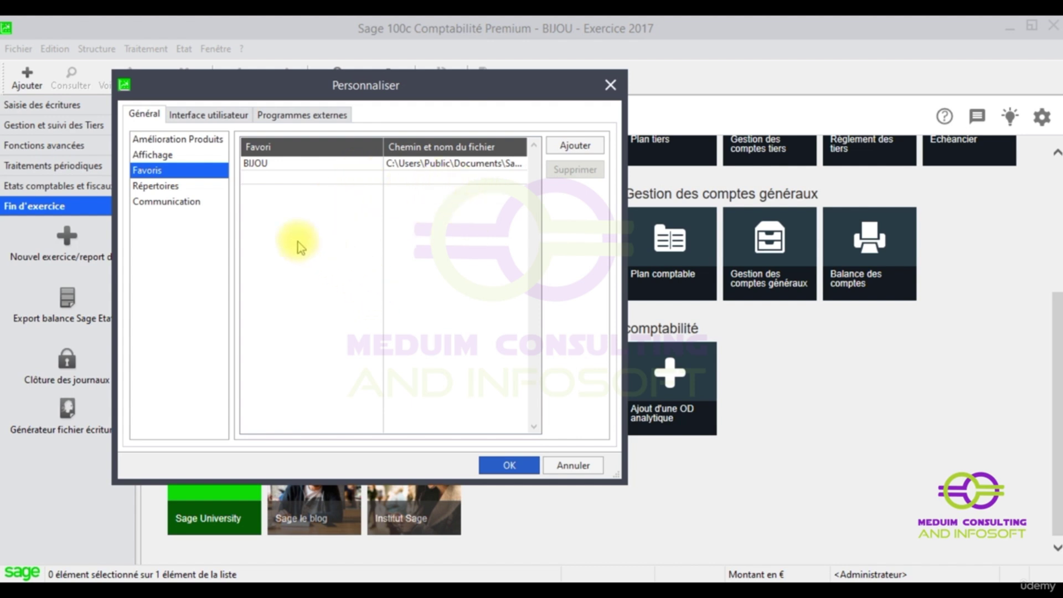
pyautogui.click(511, 467)
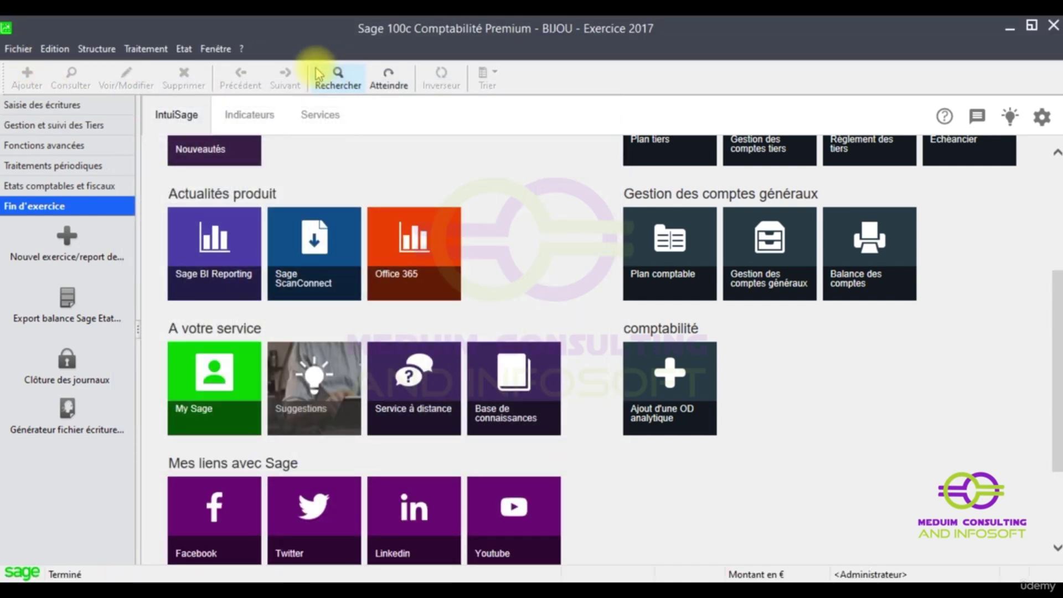
# - Close the BIJOU accounting file and reopen it from the favourites as <Administrateur> with a blank password
pyautogui.click(18, 48)
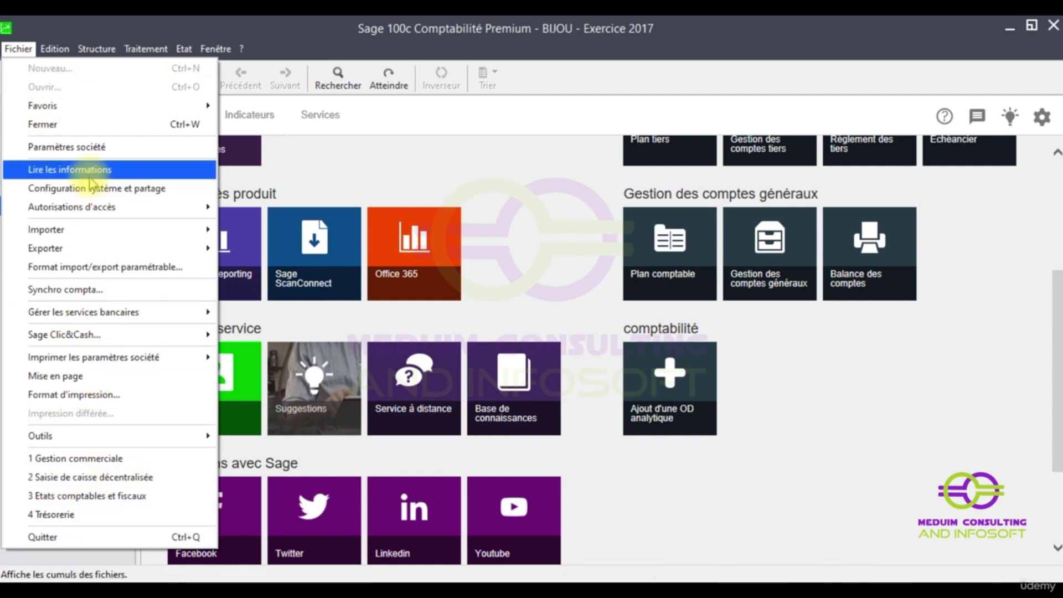
pyautogui.click(84, 125)
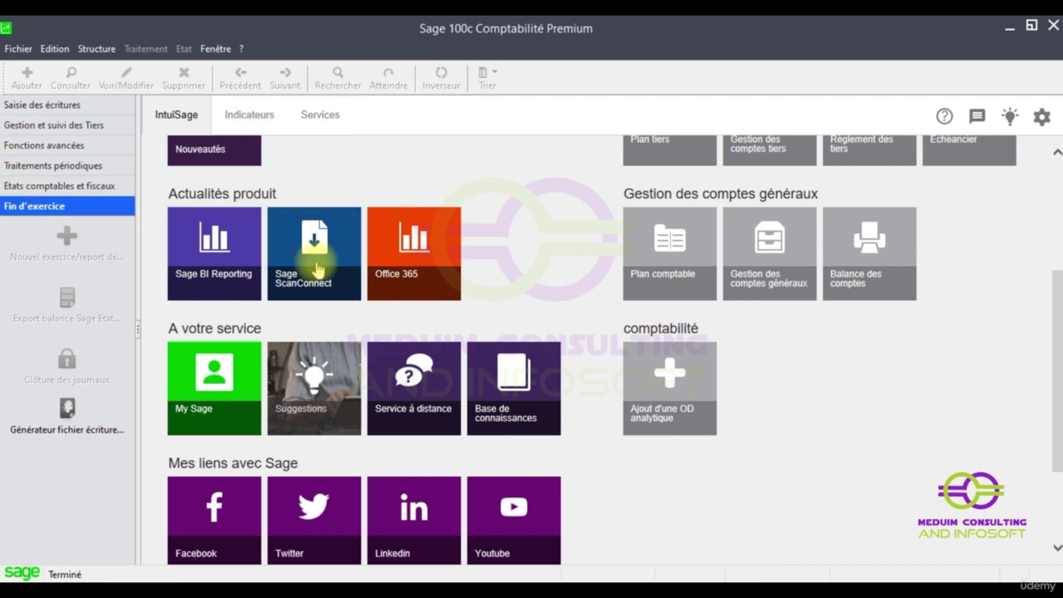
pyautogui.click(18, 50)
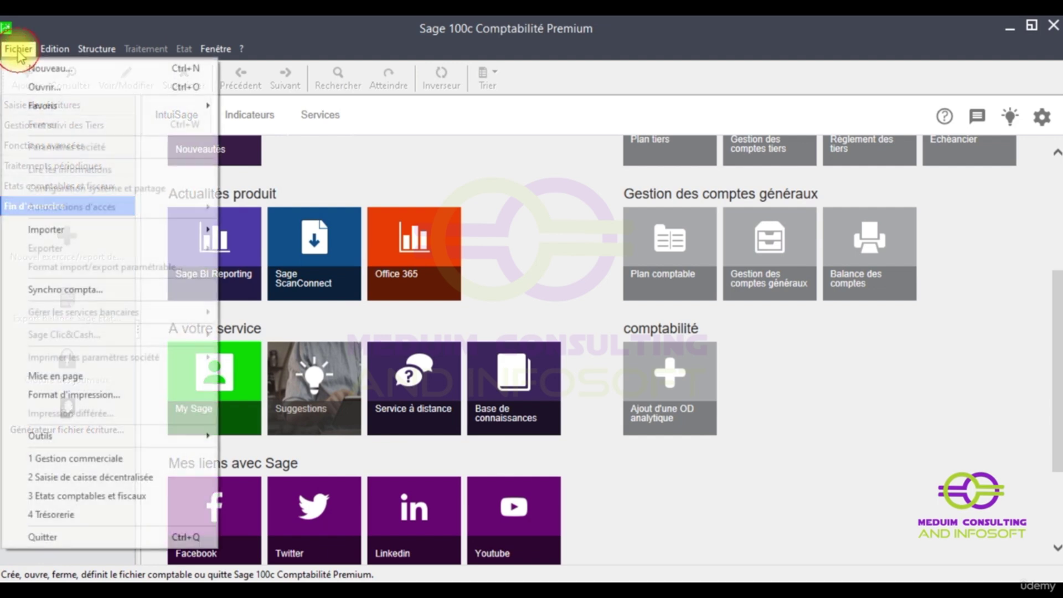
pyautogui.moveTo(39, 112)
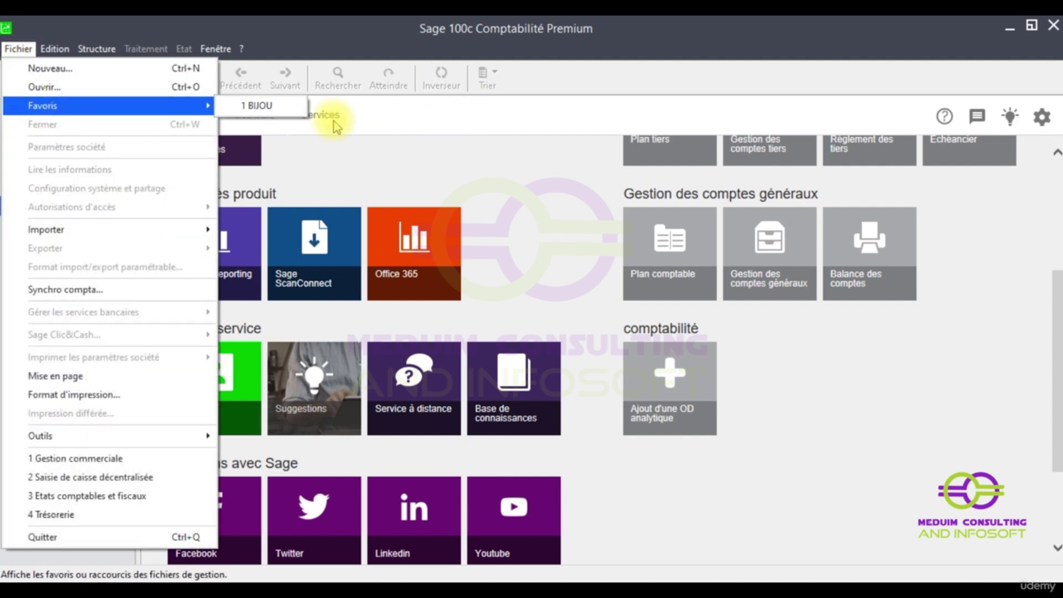
pyautogui.click(260, 105)
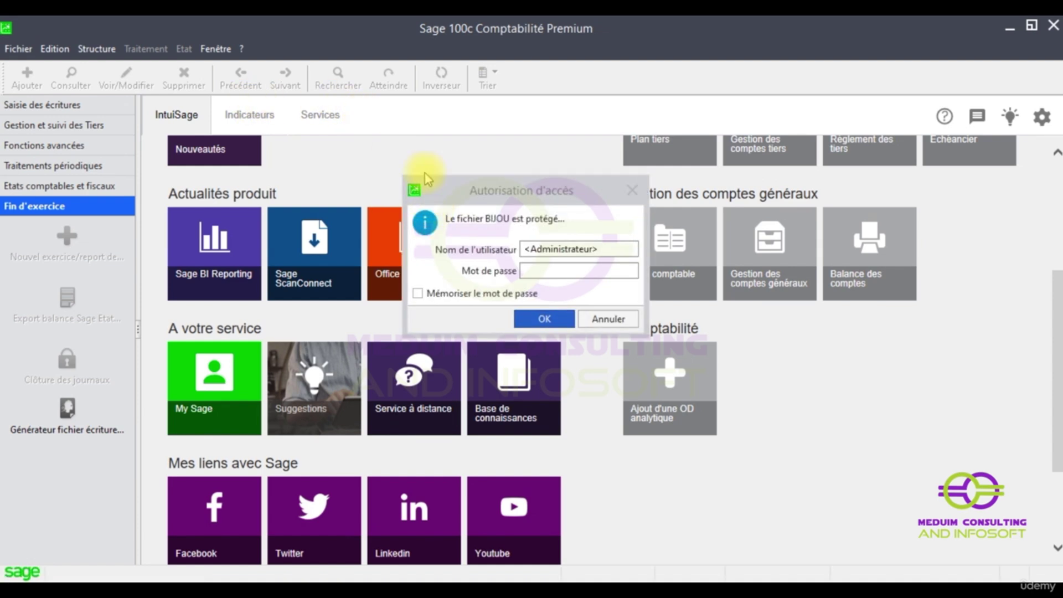
pyautogui.click(544, 319)
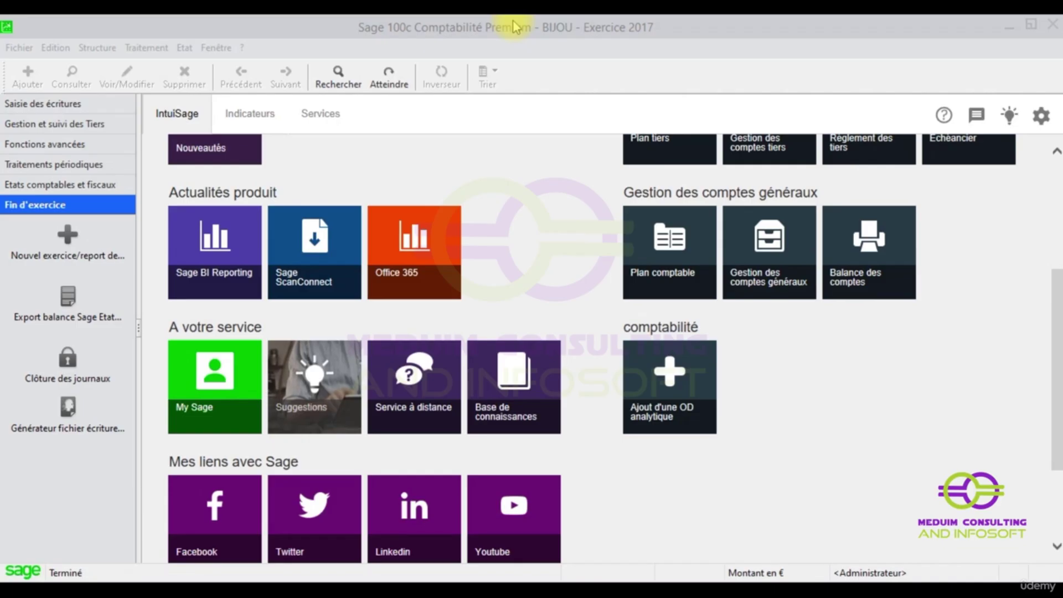
# - In the Communication settings of Personnaliser, set Mode de lancement to "Conserver l'application ouverte" and validate the change
pyautogui.click(488, 34)
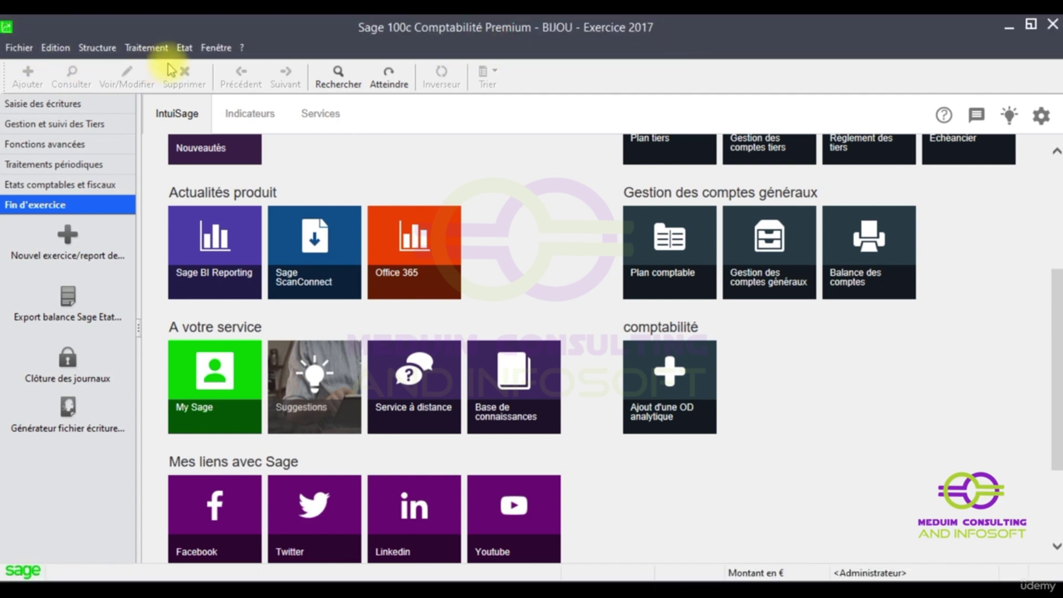
pyautogui.click(217, 48)
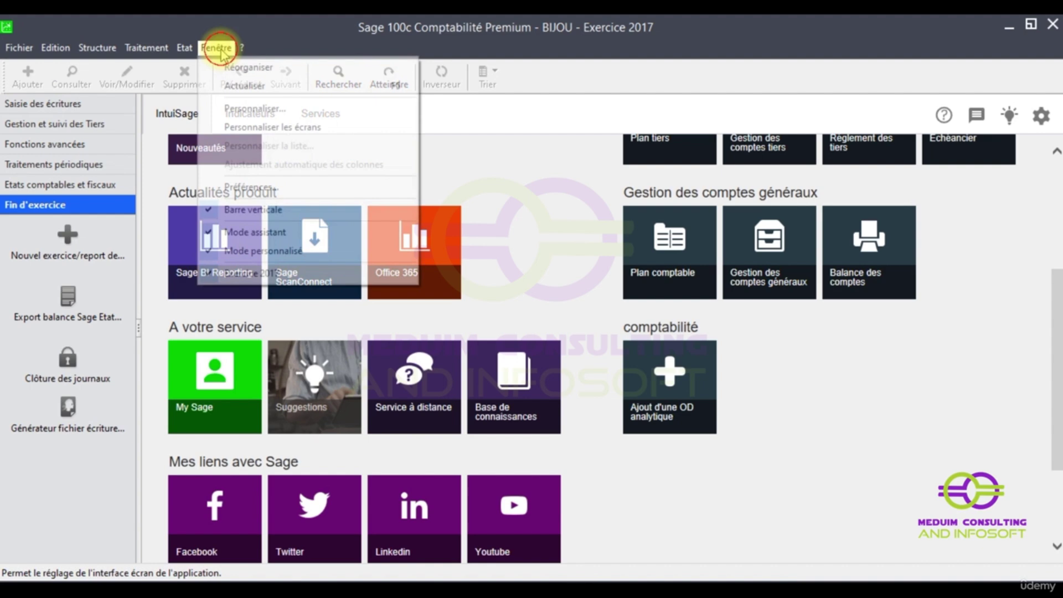
pyautogui.click(255, 110)
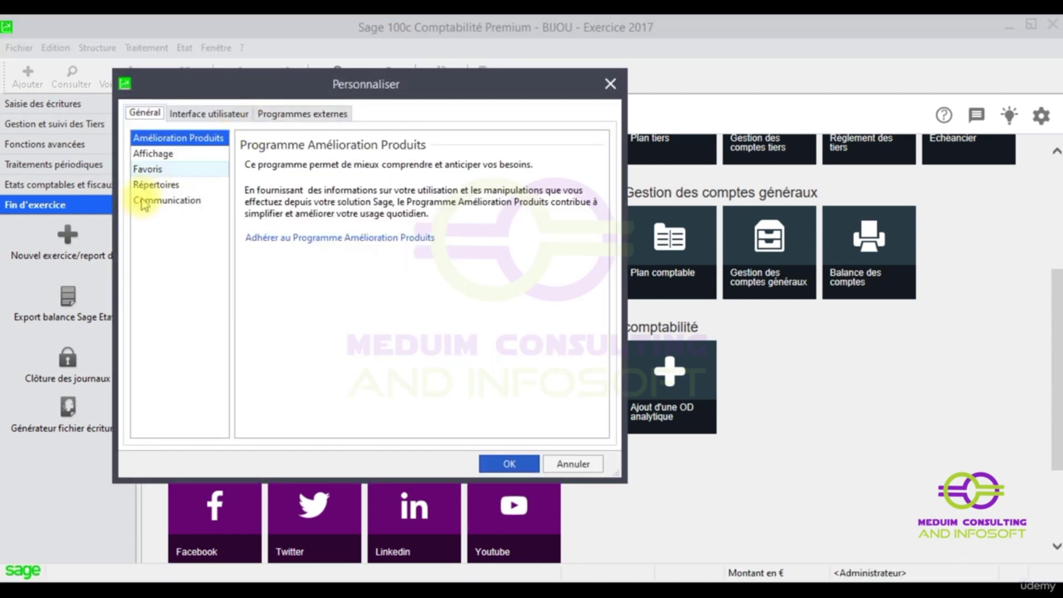
pyautogui.click(152, 196)
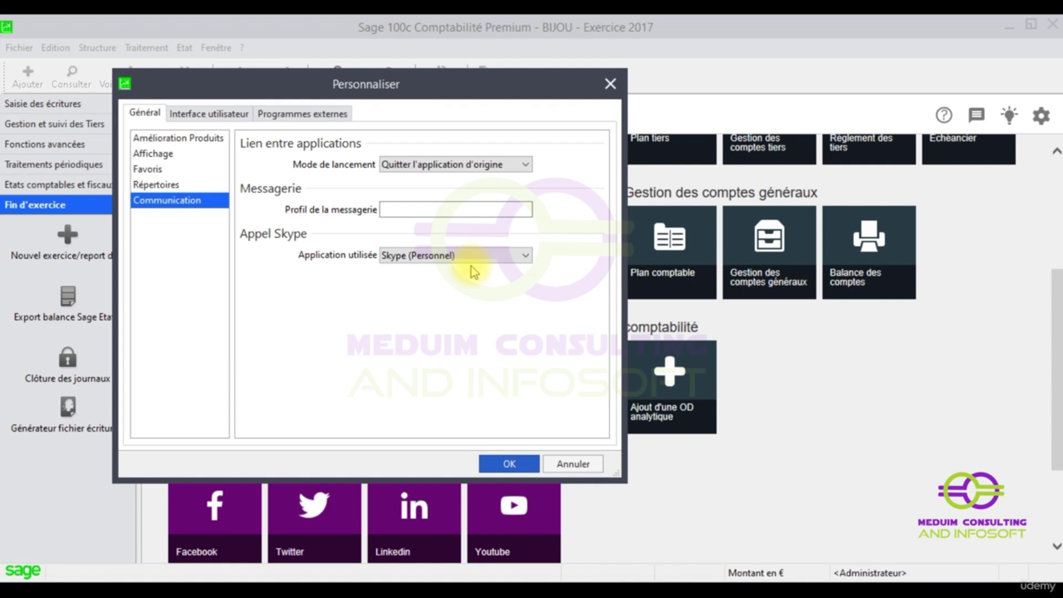
pyautogui.click(525, 166)
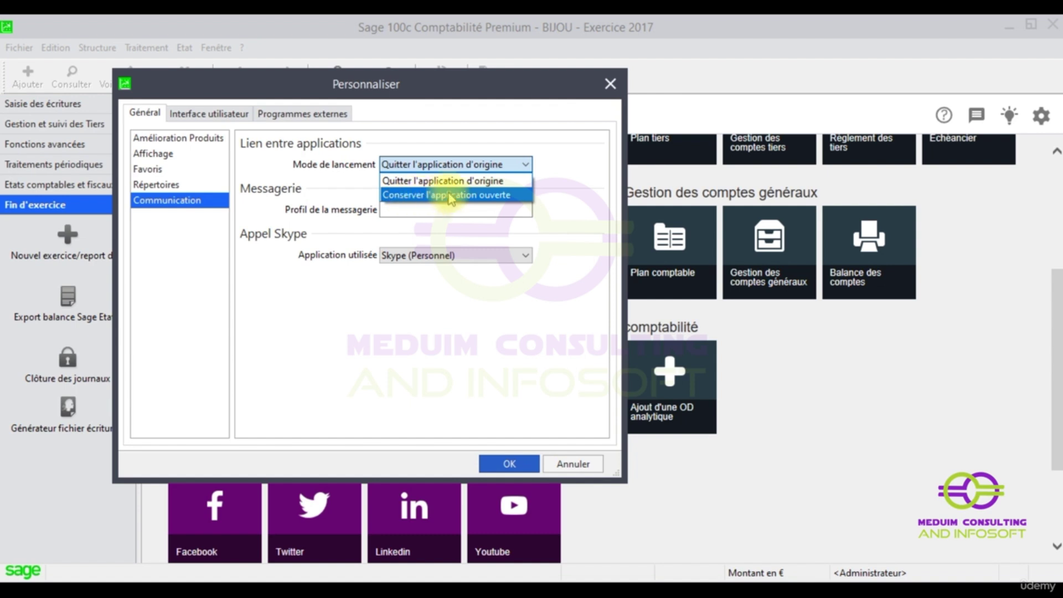
pyautogui.click(488, 196)
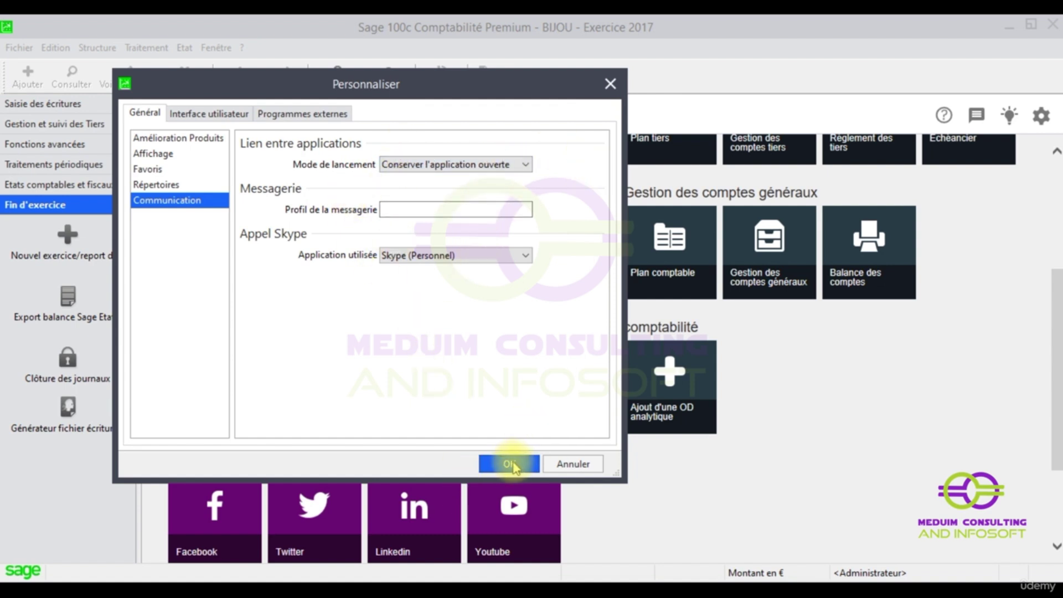
pyautogui.click(513, 466)
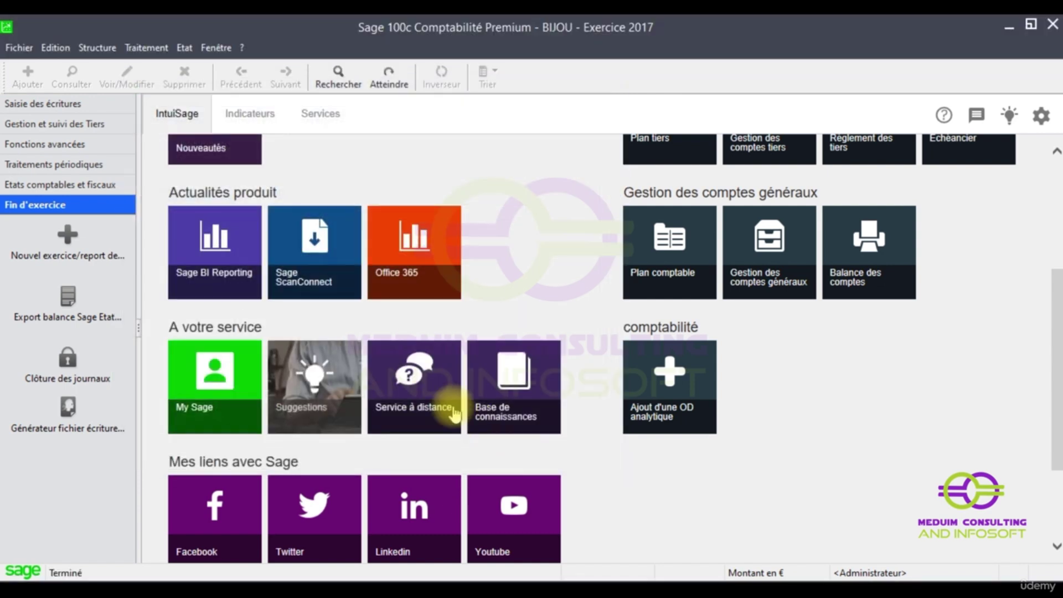
# - In the Barre d'outils settings of Personnaliser, enable the "Comptabilité analytique et budgétaire" toolbar and choose Petites icônes for the icon display
pyautogui.click(20, 50)
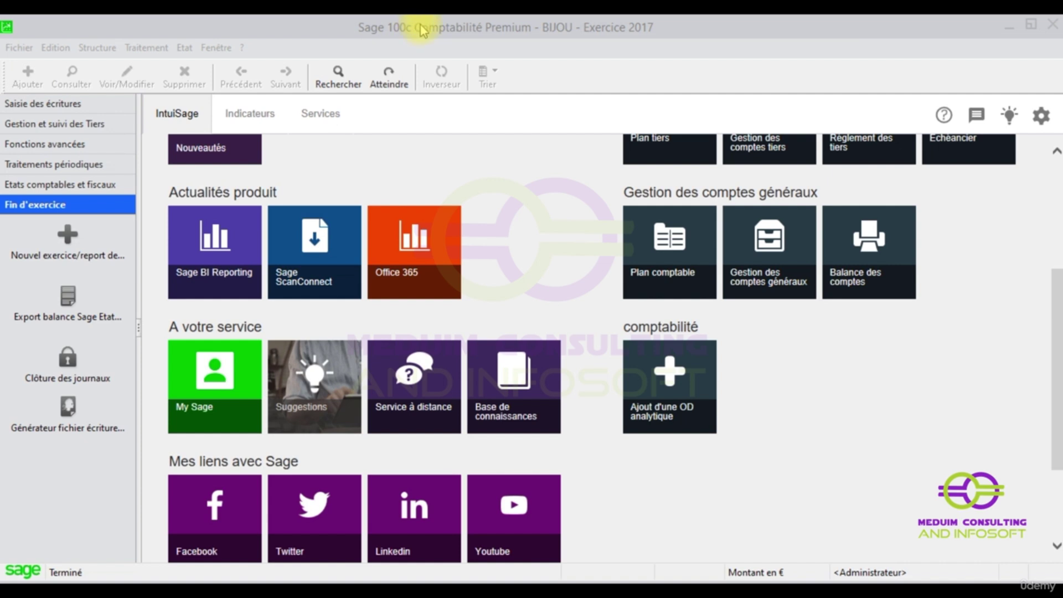
pyautogui.click(222, 48)
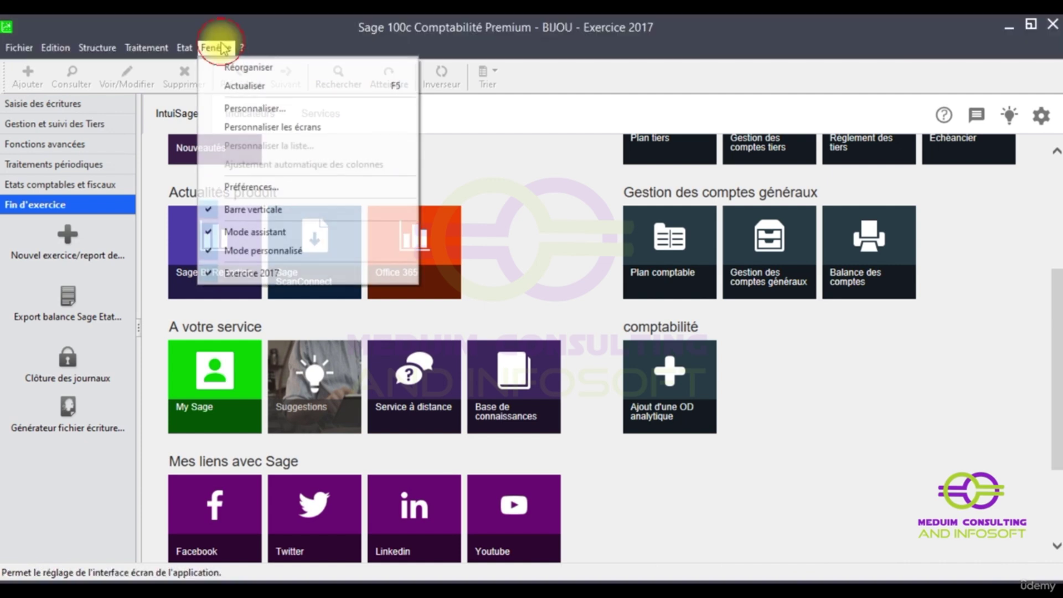
pyautogui.click(243, 109)
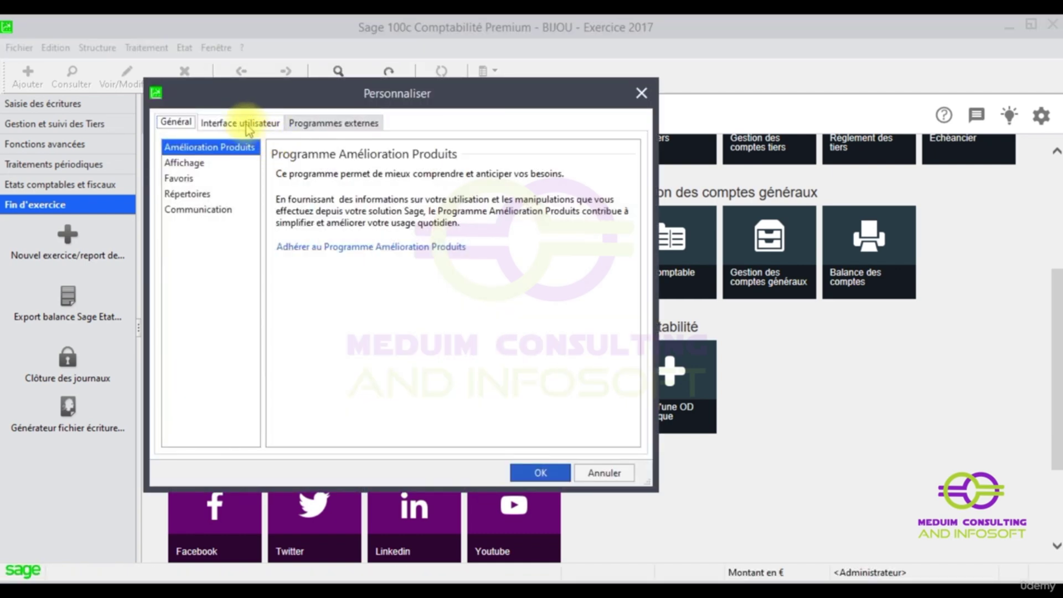
pyautogui.click(232, 125)
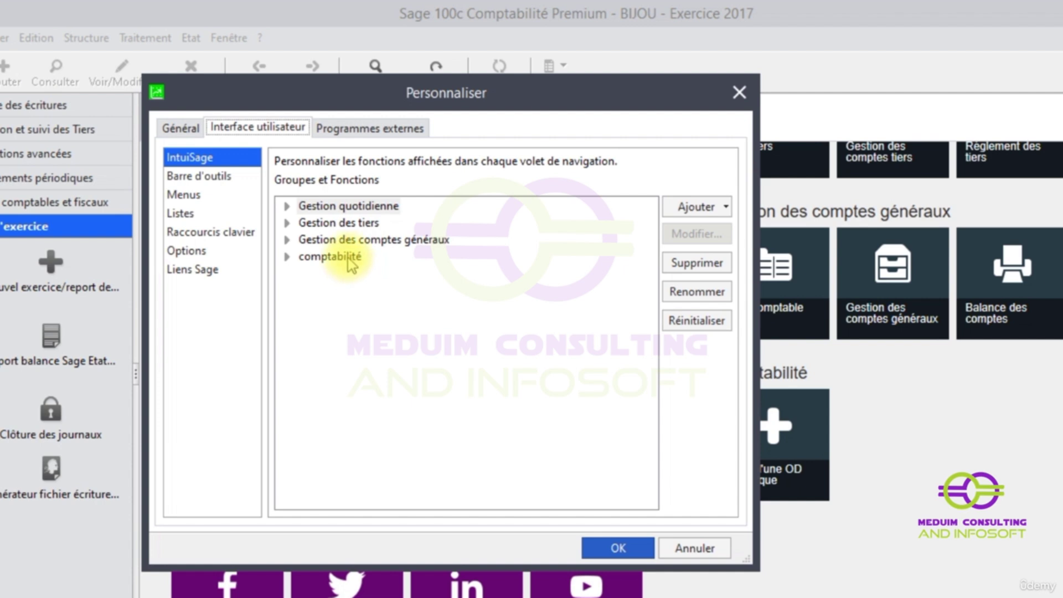
pyautogui.click(209, 185)
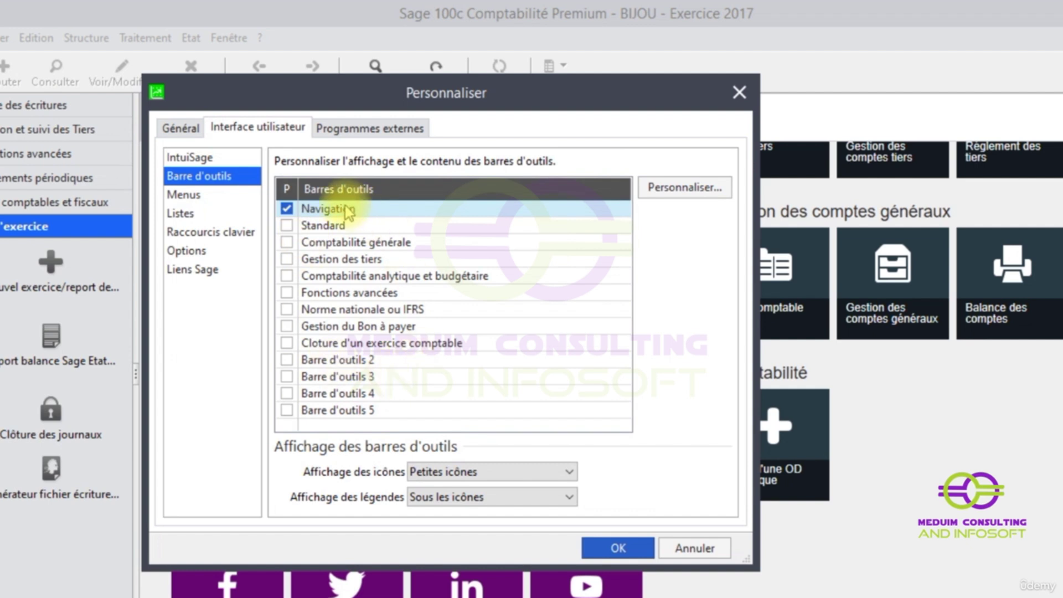
pyautogui.click(287, 276)
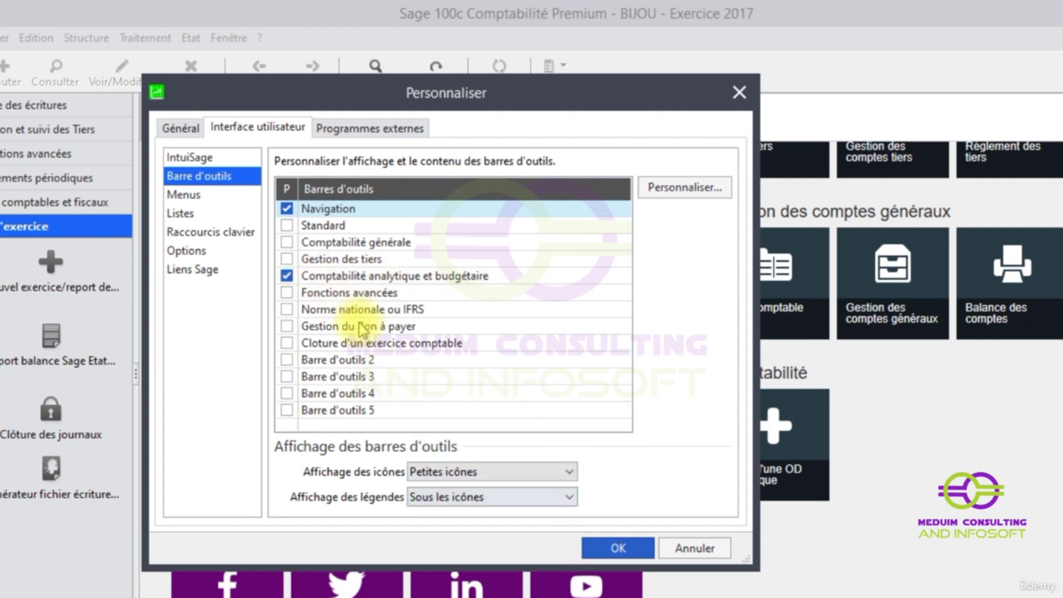
pyautogui.click(565, 473)
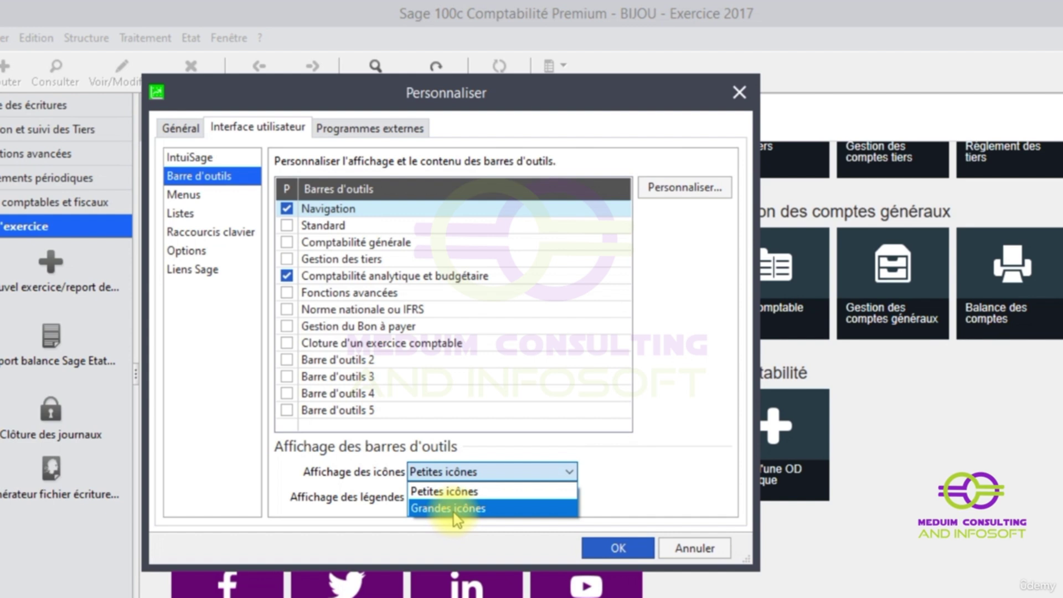
pyautogui.click(438, 491)
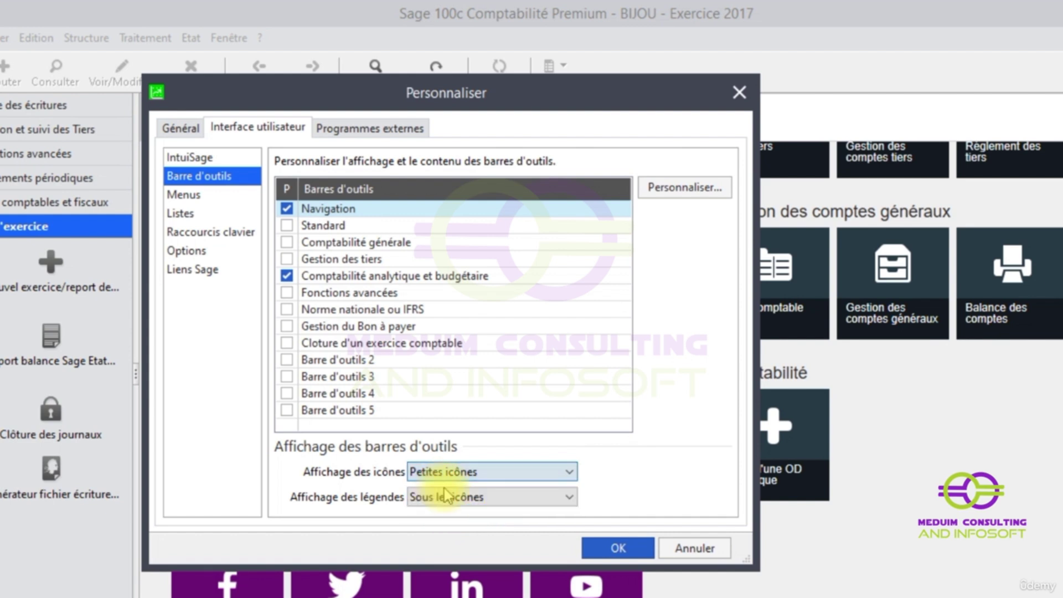
pyautogui.click(301, 281)
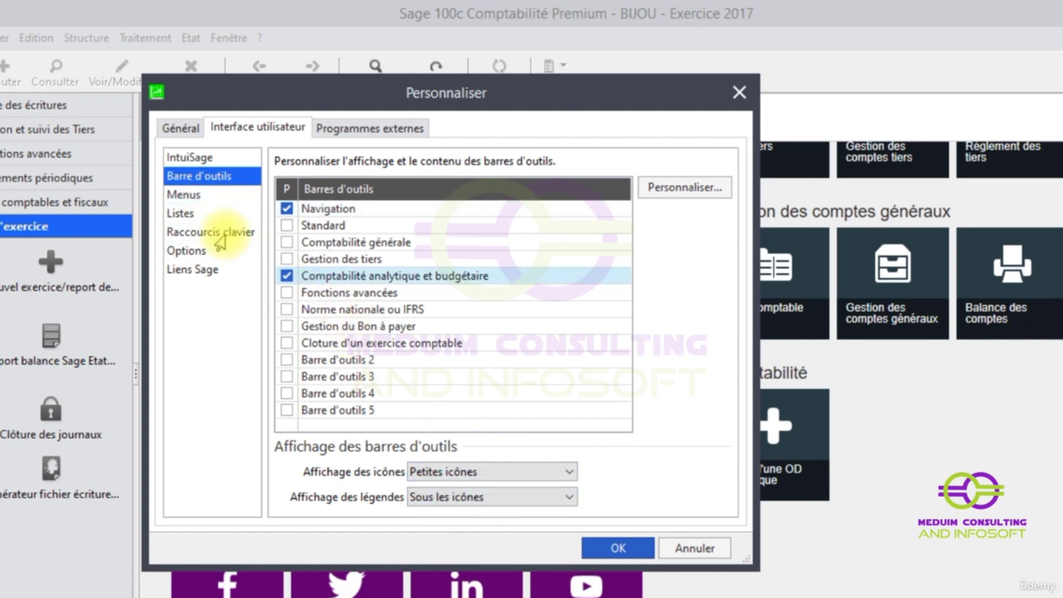
# - Examine the Menus settings, including the Annuler function under Edition, and the Listes settings of the user interface
pyautogui.click(191, 194)
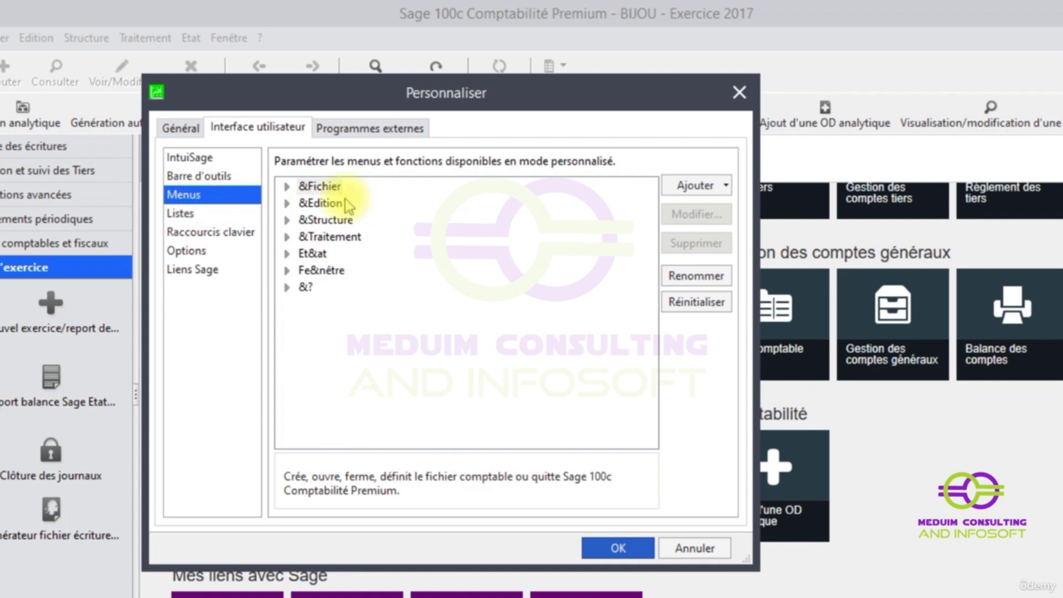
pyautogui.doubleClick(320, 203)
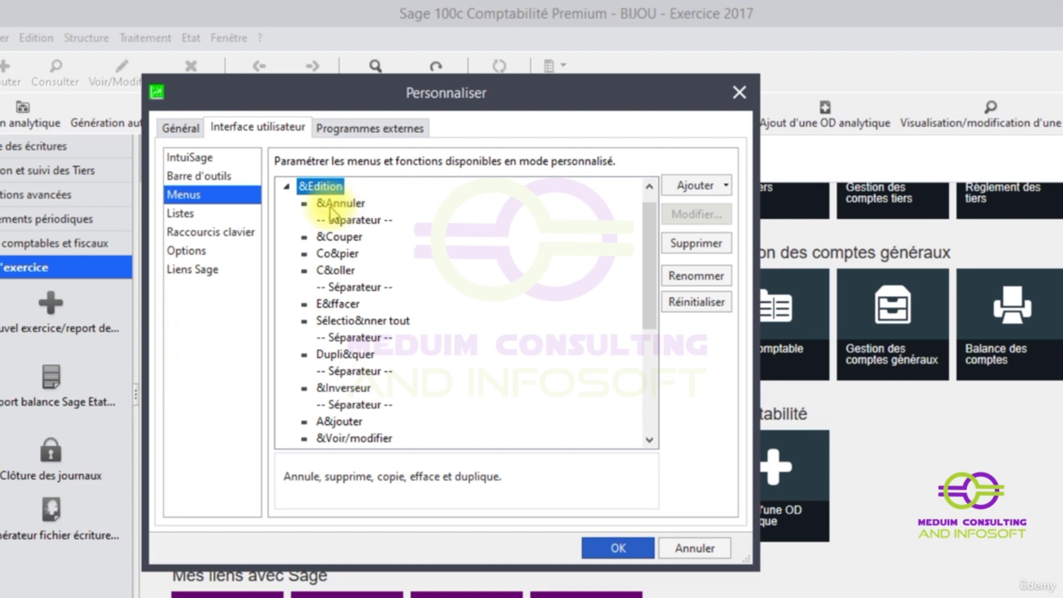
pyautogui.click(351, 209)
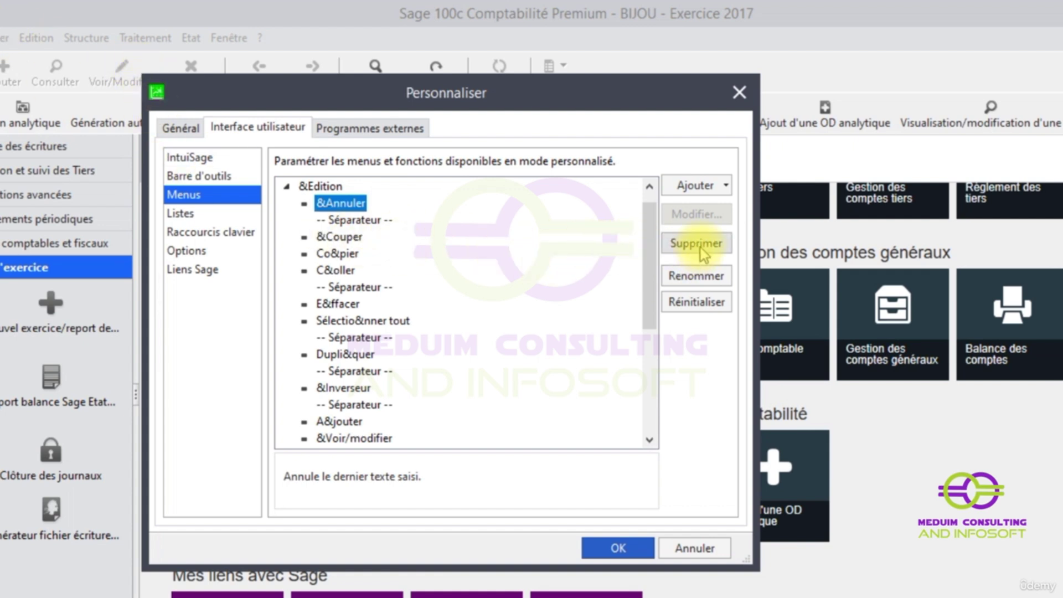
pyautogui.click(181, 213)
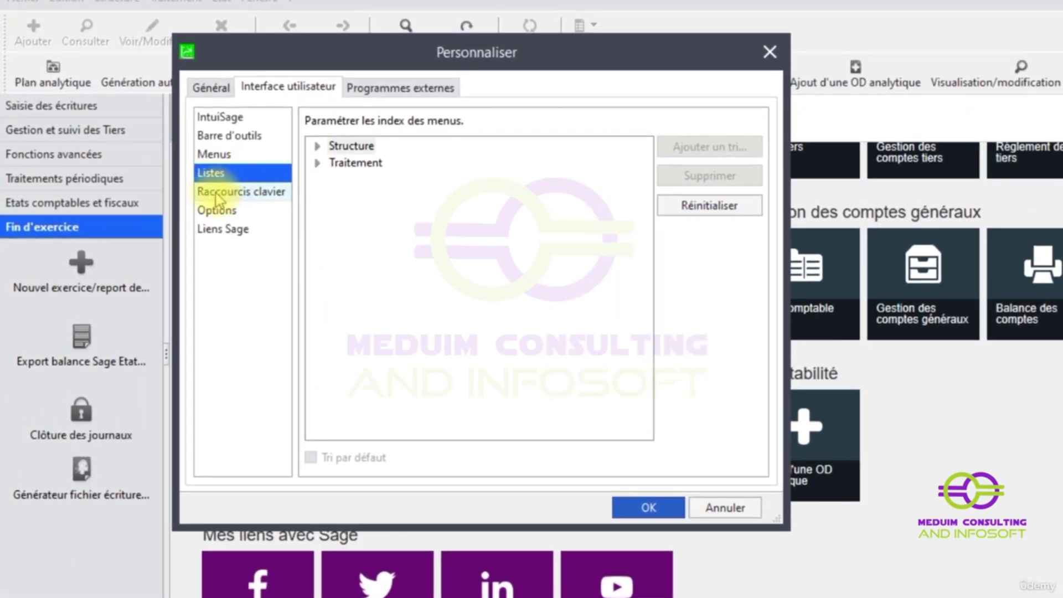
# - Assign the shortcut T to the Plan comptable command, validate it, and test it by opening and closing the chart of accounts
pyautogui.click(214, 198)
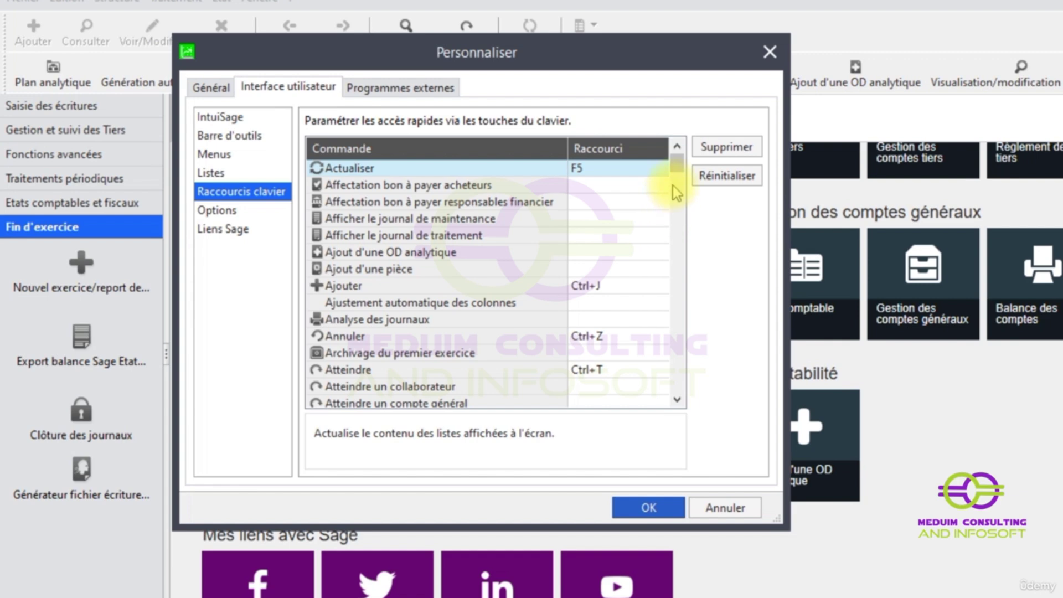
pyautogui.moveTo(676, 171); pyautogui.dragTo(685, 328)
pyautogui.click(443, 304)
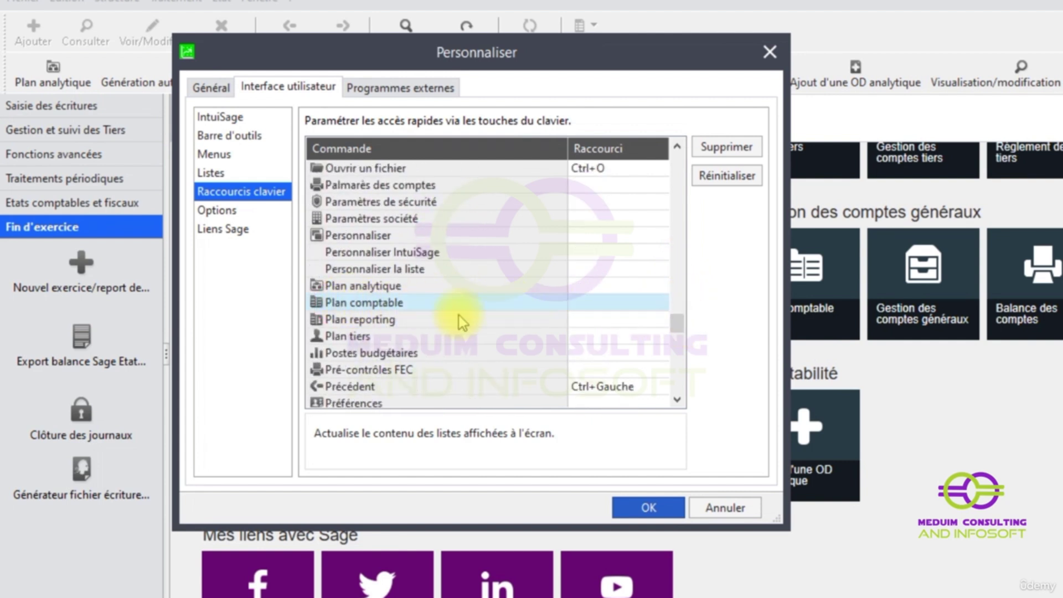
pyautogui.click(601, 302)
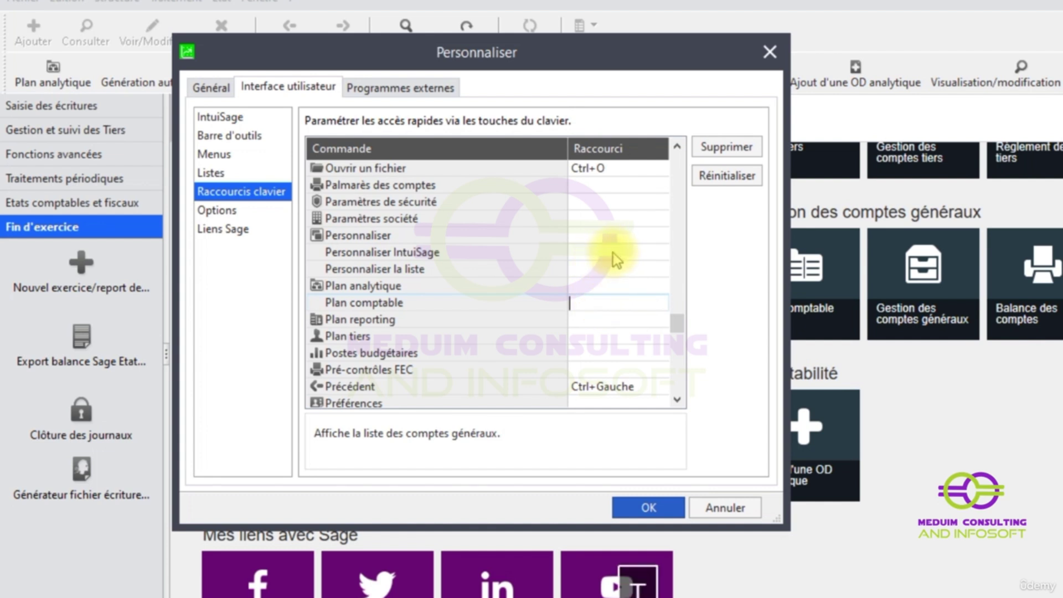
pyautogui.write('T')
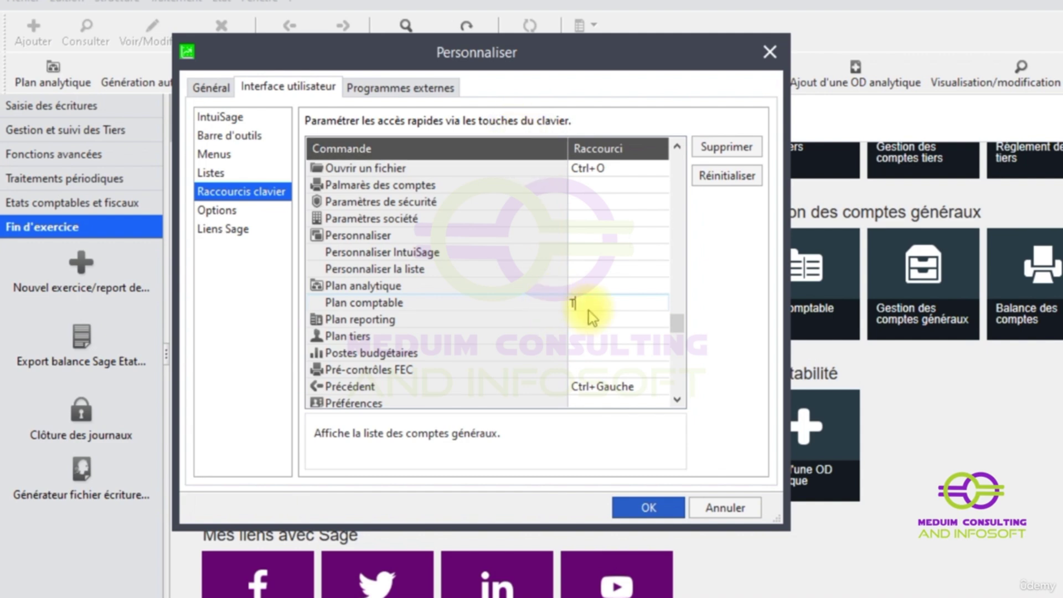
pyautogui.click(651, 507)
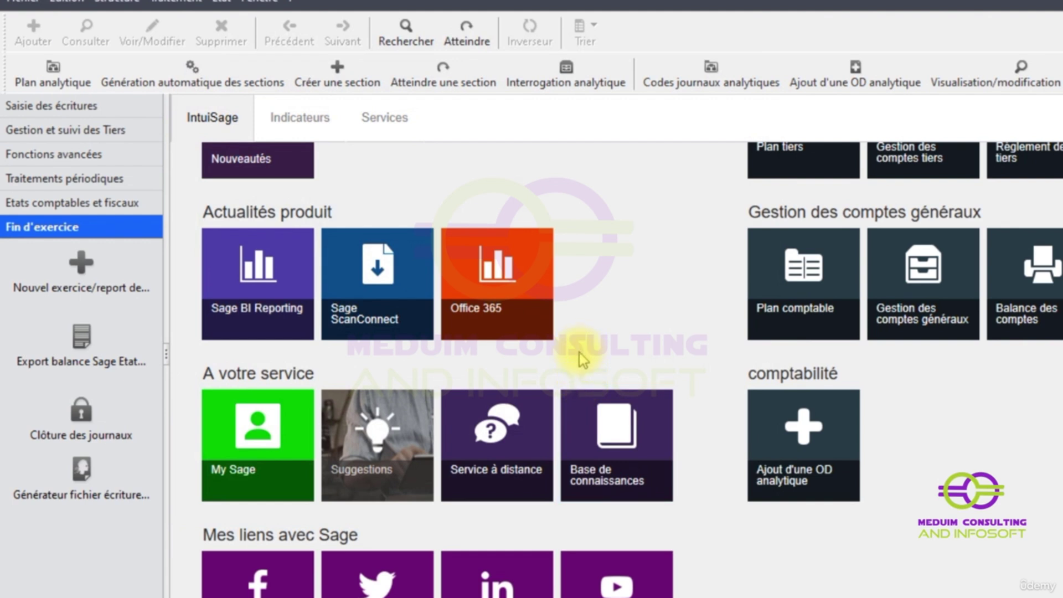
pyautogui.press('t')
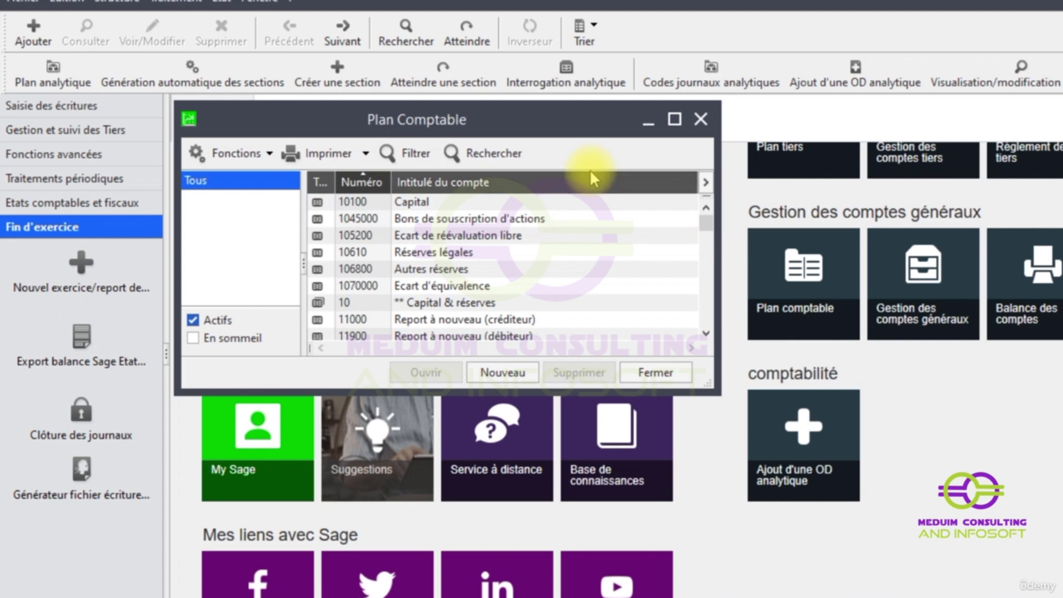
pyautogui.click(701, 119)
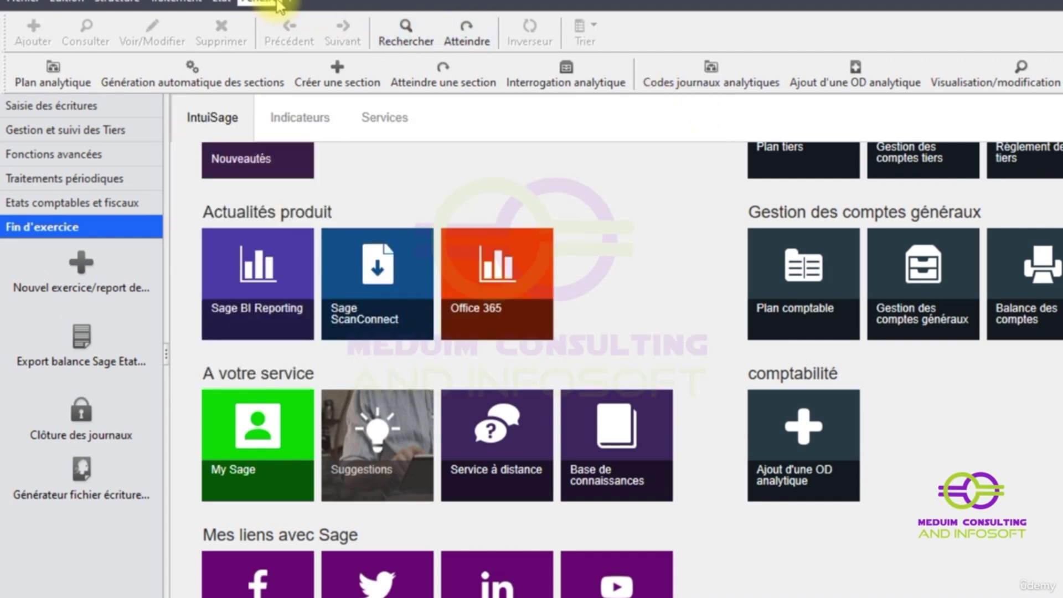
# - In the Options settings of the user interface, leave shortcut keys out of the info-bulles and validate
pyautogui.click(260, 3)
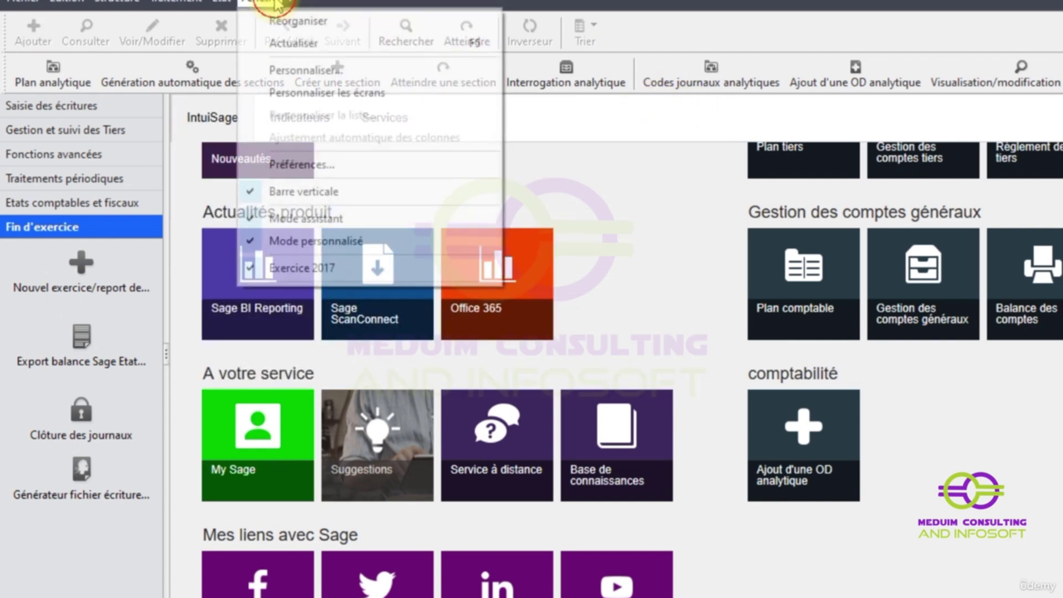
pyautogui.click(306, 71)
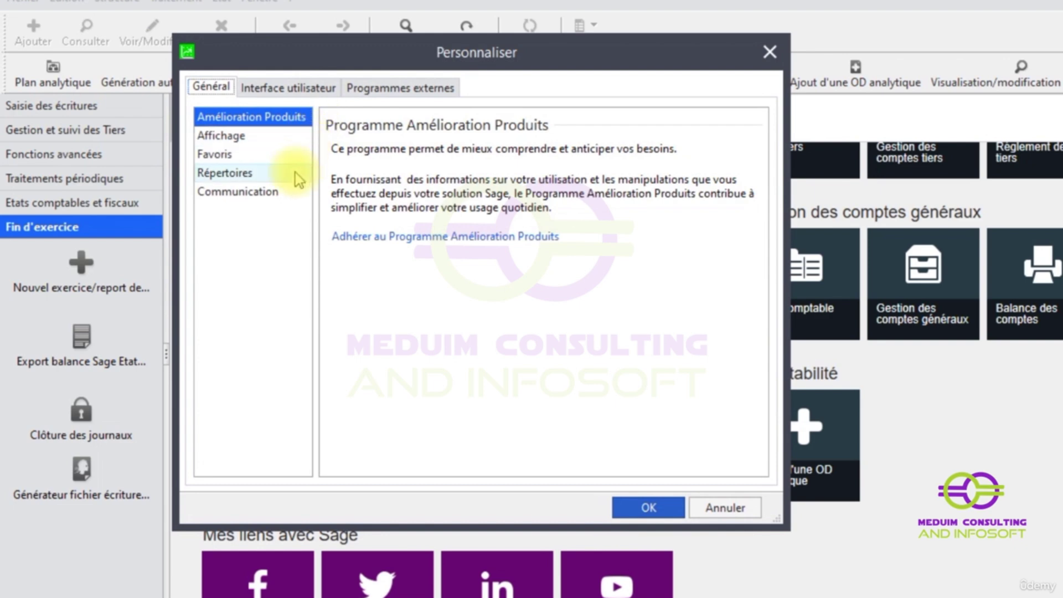
pyautogui.click(288, 88)
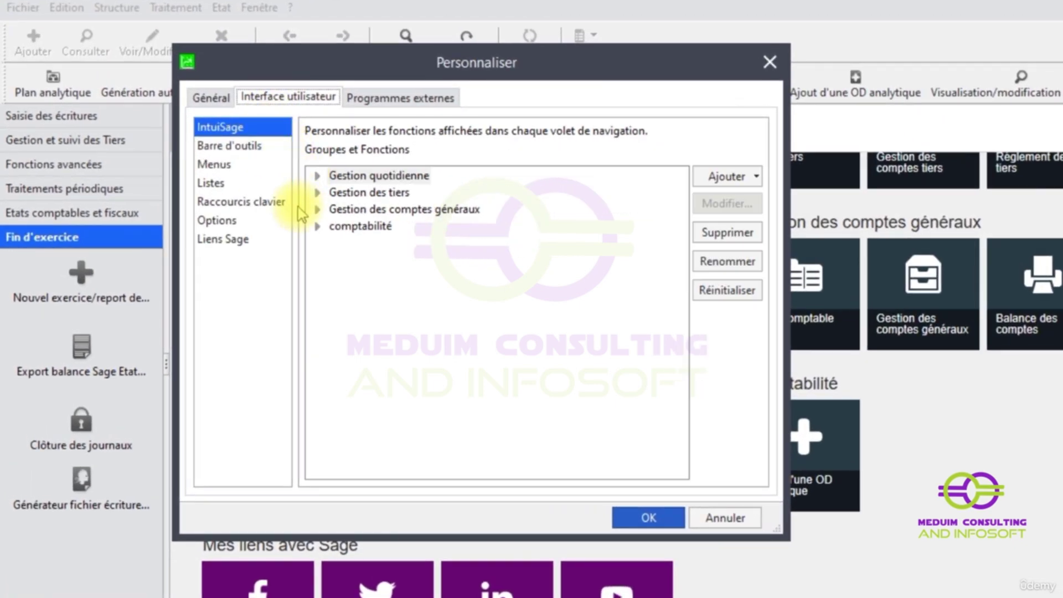
pyautogui.click(234, 222)
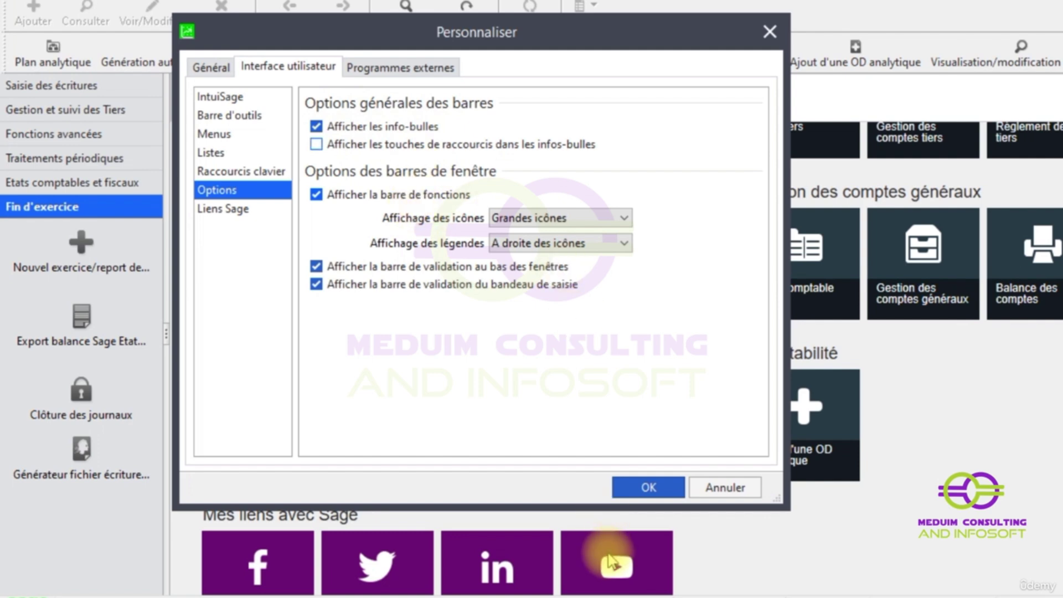
pyautogui.click(649, 487)
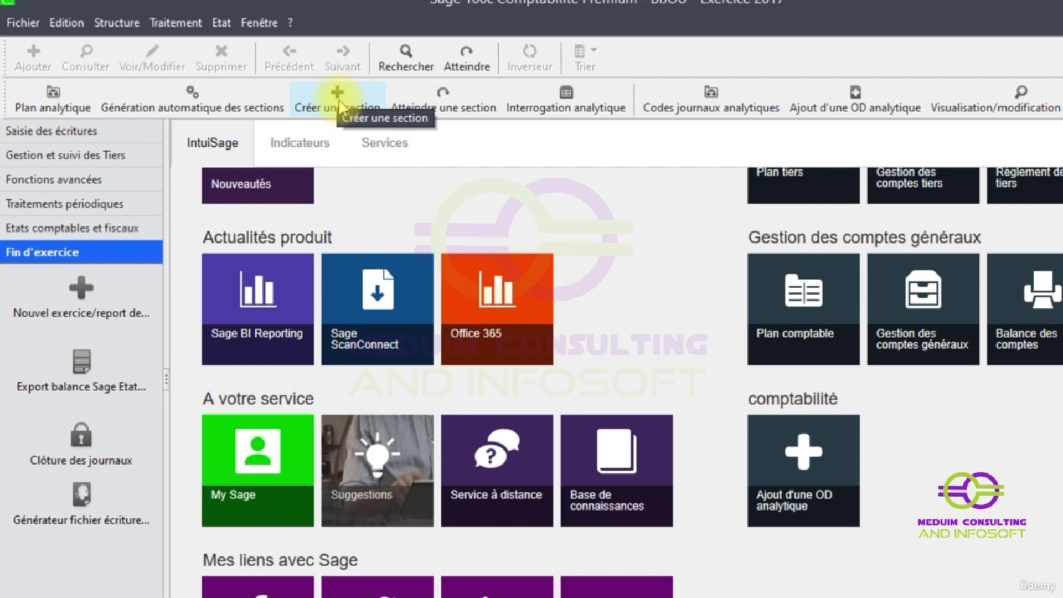
# - In the Options settings of the user interface, enable the display of shortcut keys in the info-bulles and validate
pyautogui.click(259, 25)
pyautogui.click(268, 95)
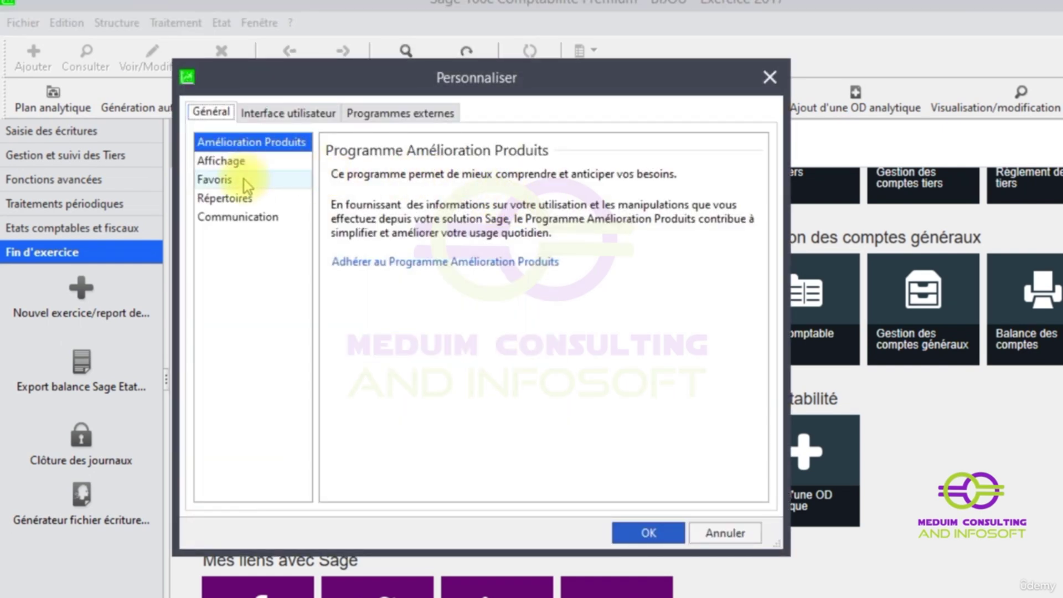
pyautogui.click(244, 179)
pyautogui.click(282, 112)
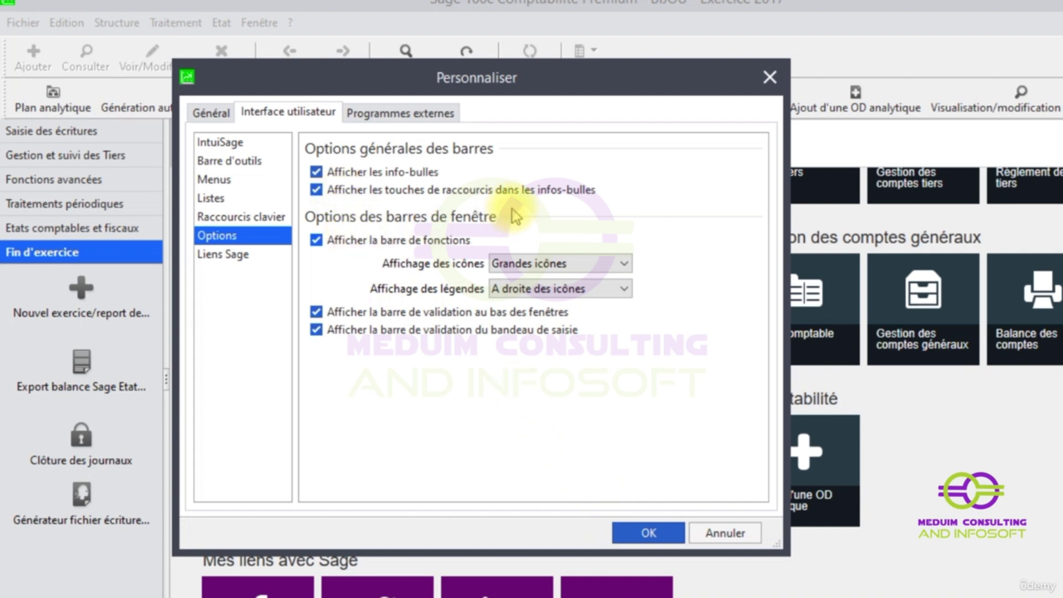
pyautogui.click(658, 533)
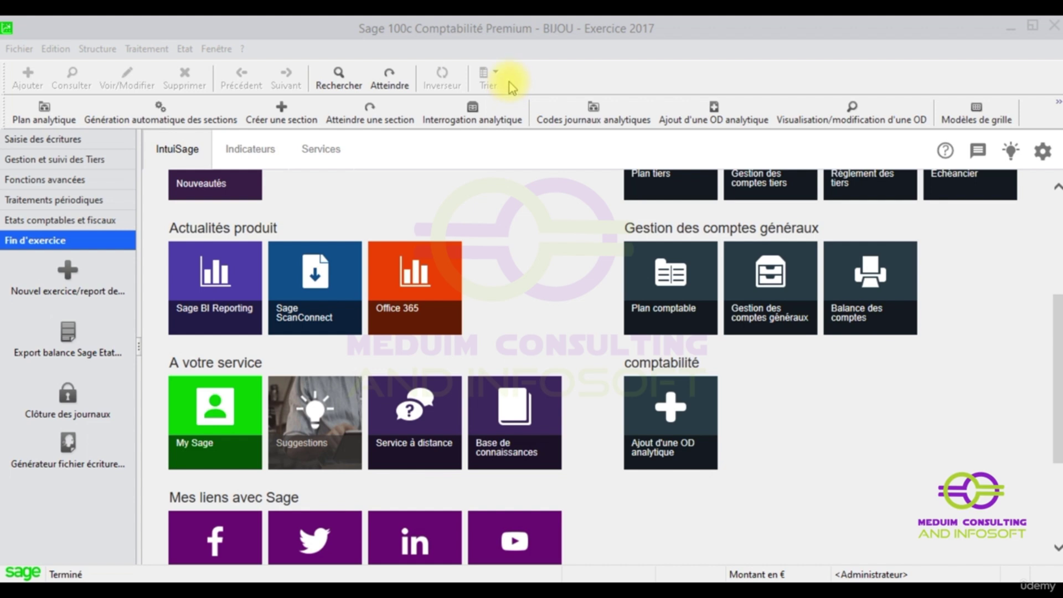
# - Open the chart of accounts (Plan comptable) and try out maximizing, minimizing and restoring its window
pyautogui.click(528, 41)
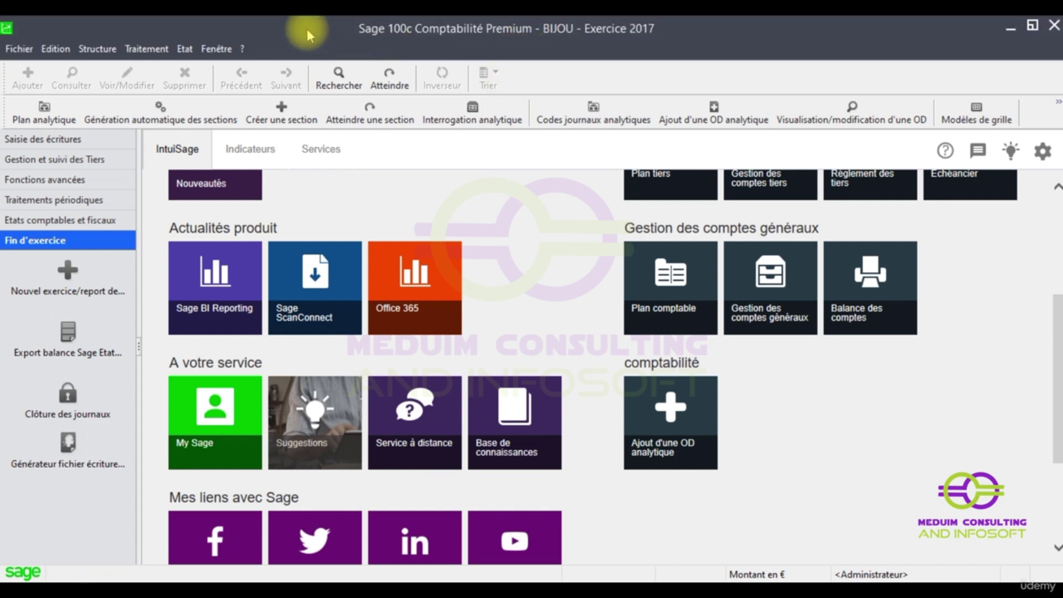
pyautogui.click(109, 48)
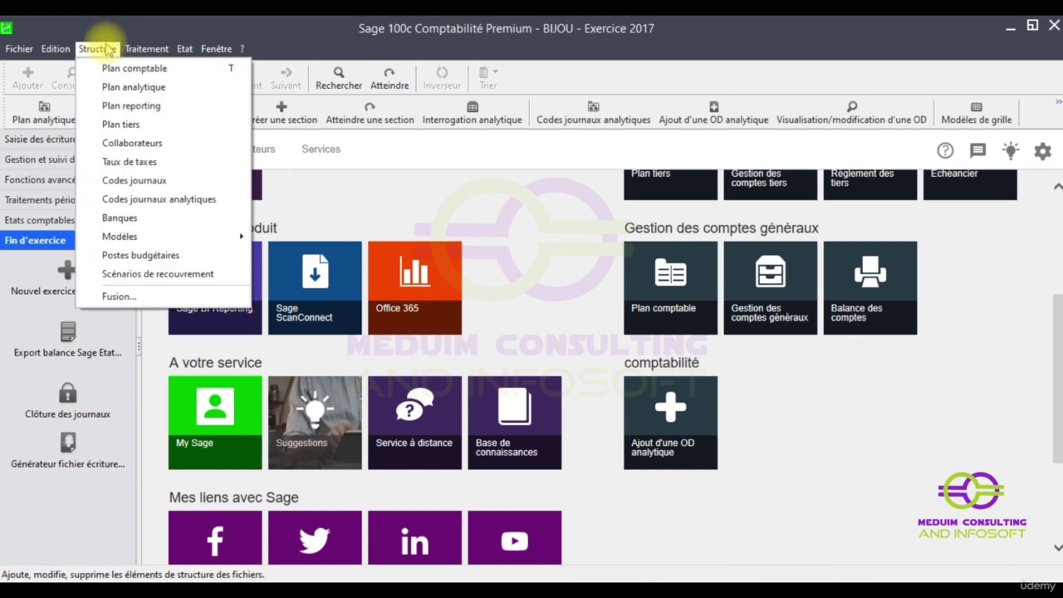
pyautogui.click(145, 68)
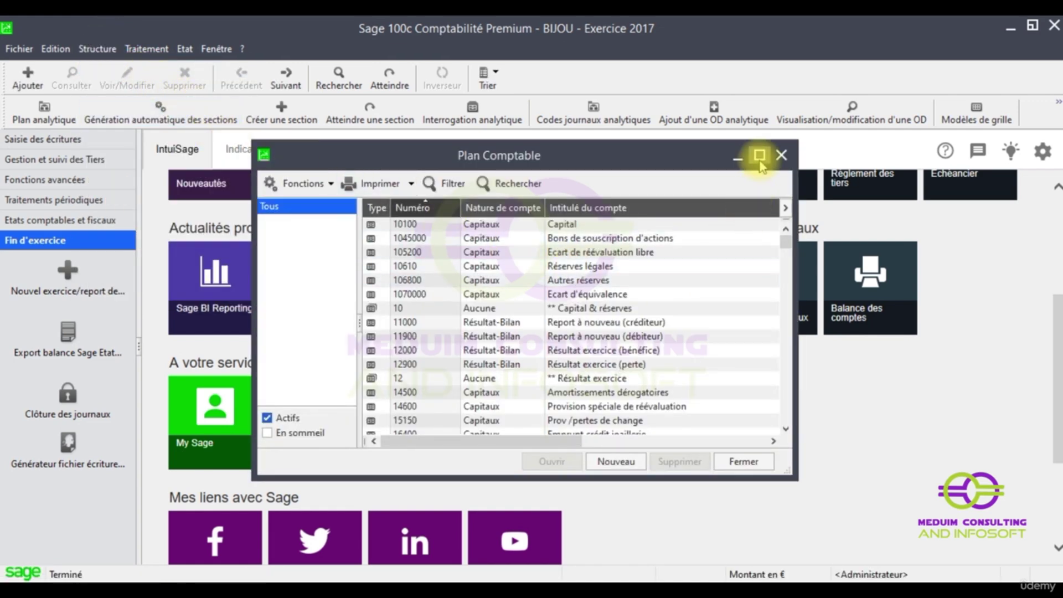
pyautogui.click(761, 154)
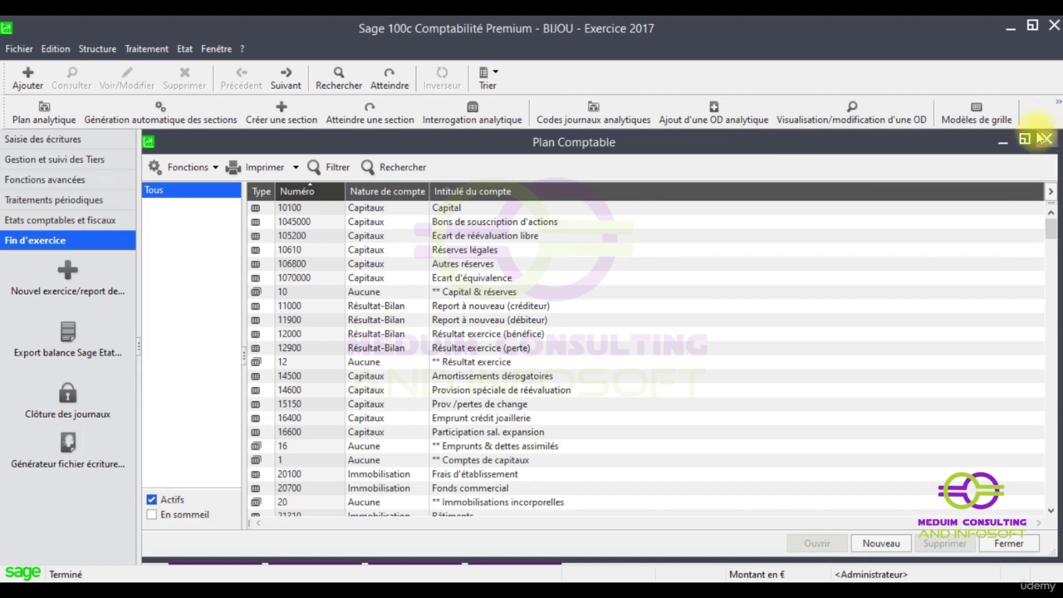
pyautogui.click(1026, 140)
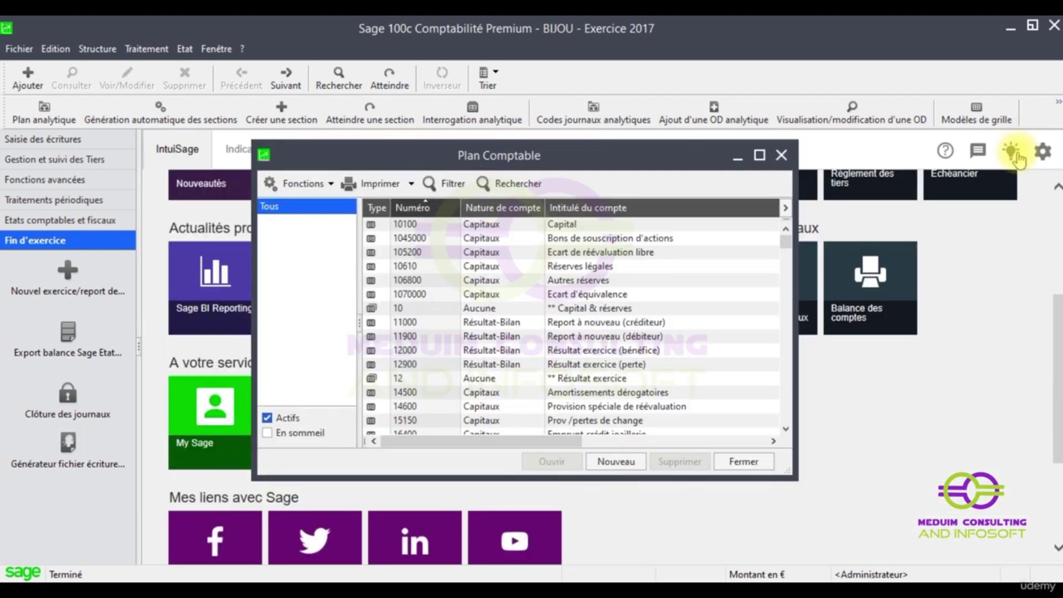
pyautogui.click(740, 158)
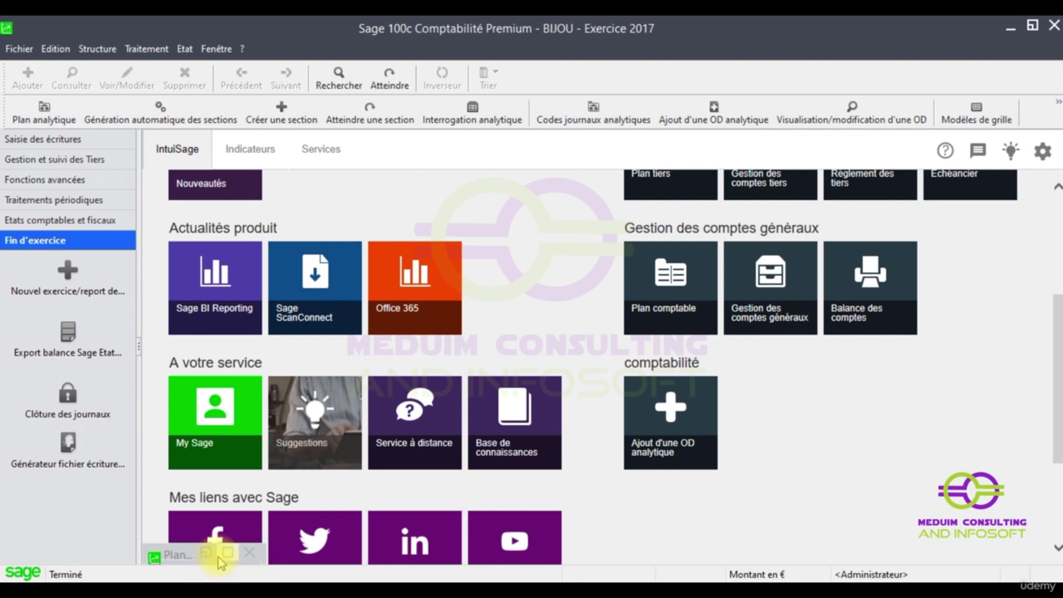
pyautogui.click(211, 555)
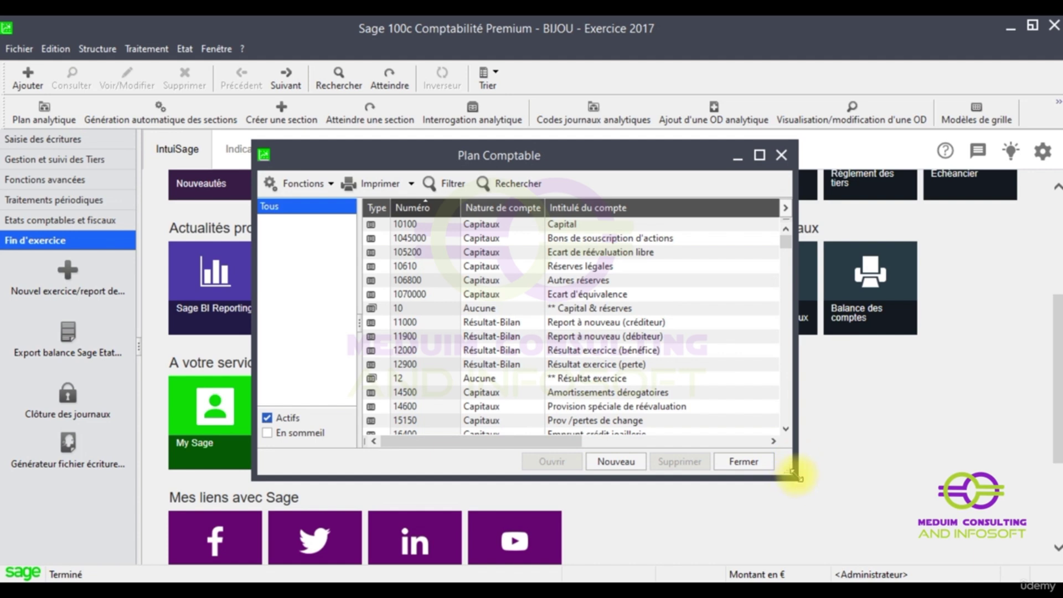
# - Enlarge and reposition the Plan Comptable window, and finally maximize it in the workspace
pyautogui.moveTo(793, 478); pyautogui.dragTo(995, 515)
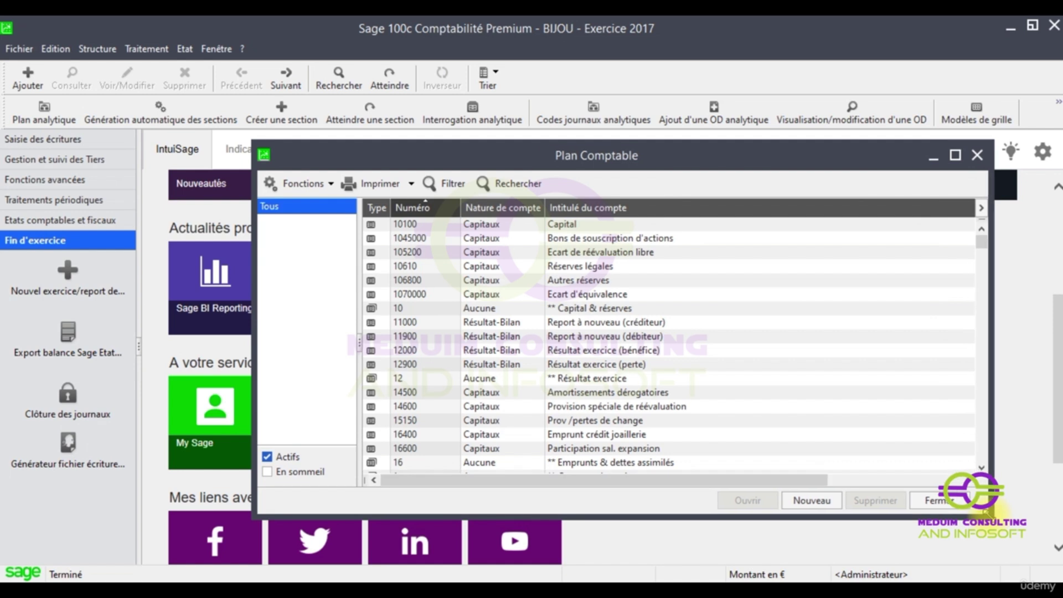
pyautogui.moveTo(645, 161); pyautogui.dragTo(567, 162)
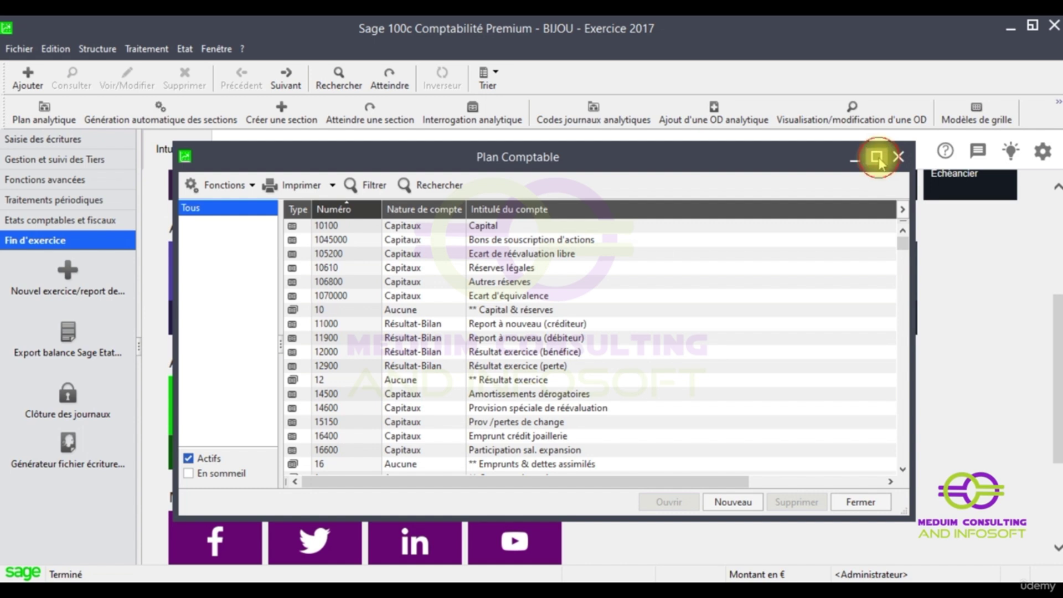
pyautogui.click(878, 158)
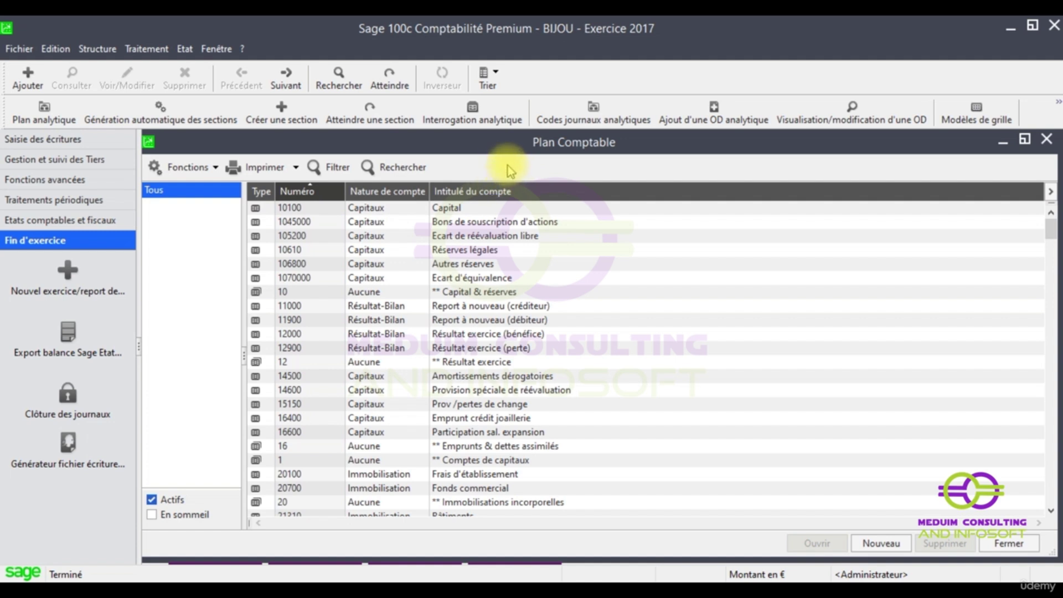
# - Customize the Plan Comptable list by adding the Code taxe column to the selected columns and validate
pyautogui.rightClick(661, 371)
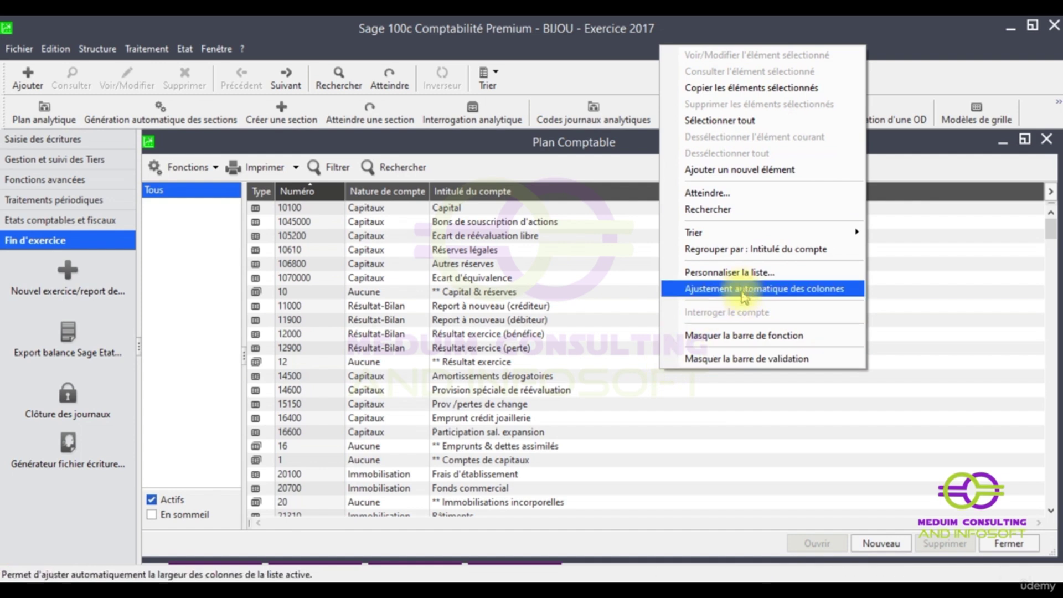
pyautogui.click(743, 272)
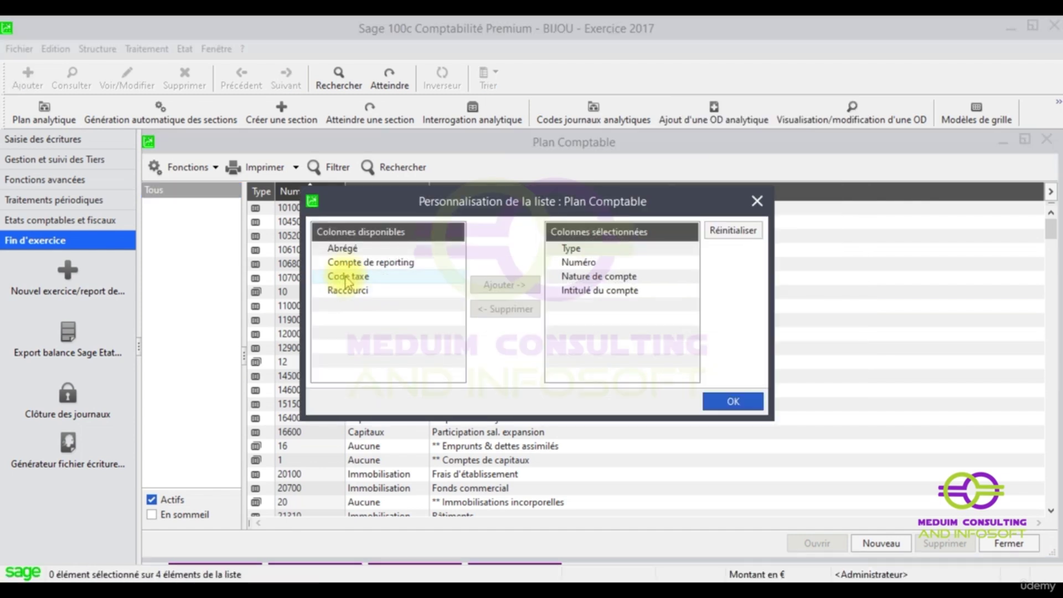
pyautogui.click(349, 277)
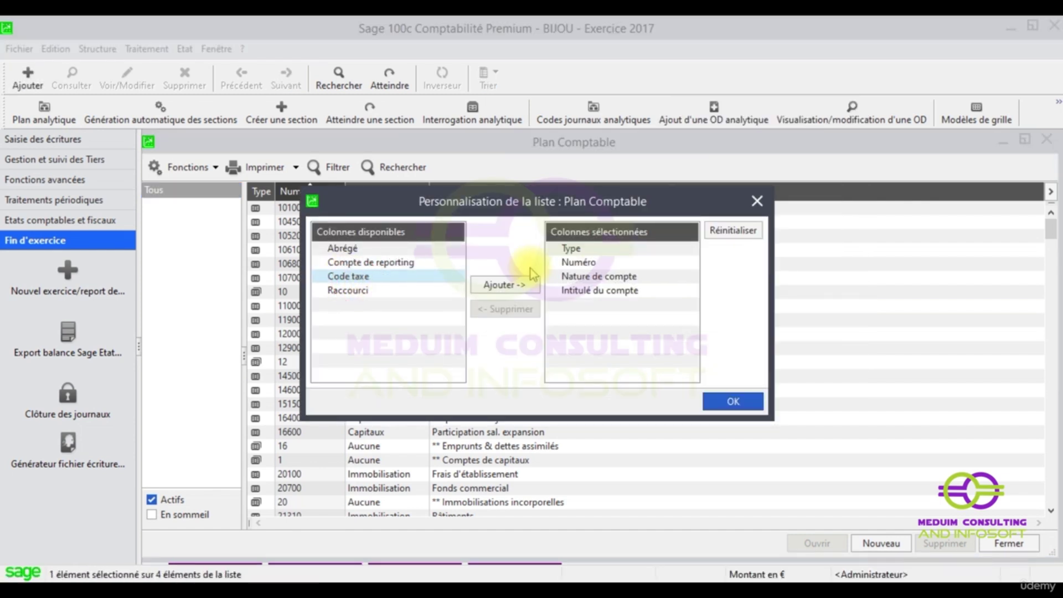
pyautogui.click(519, 287)
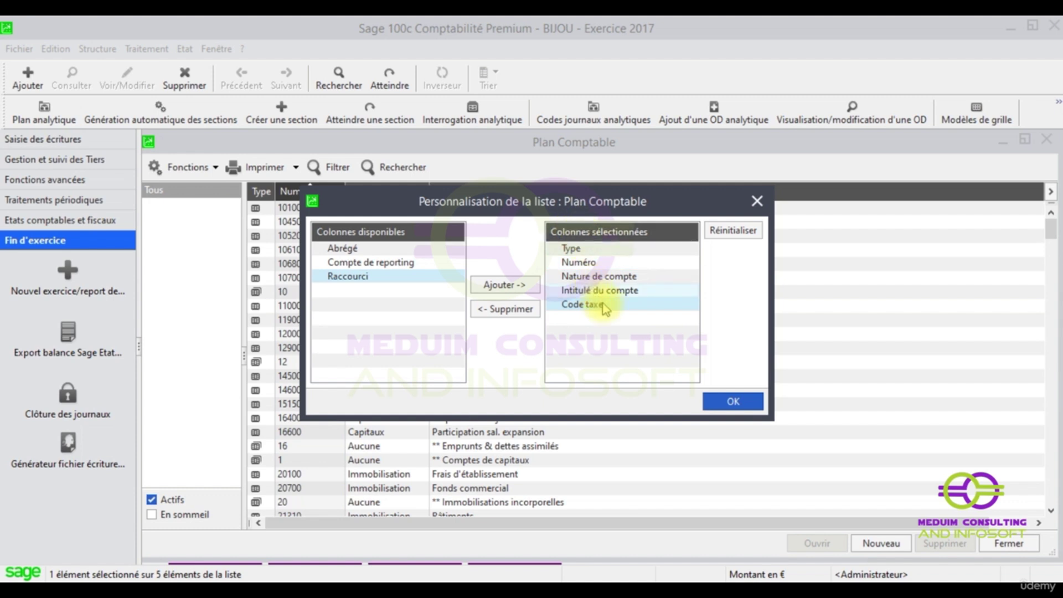
pyautogui.click(733, 401)
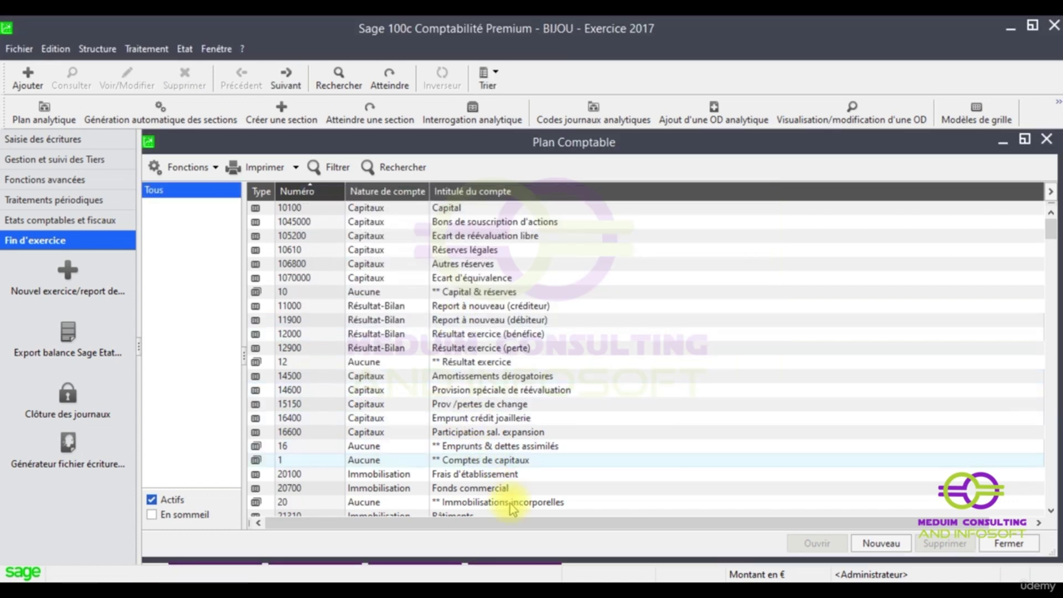
# - Narrow the Intitulé du compte column and move the Code taxe column between Numéro and Nature de compte
pyautogui.moveTo(494, 524); pyautogui.dragTo(864, 501)
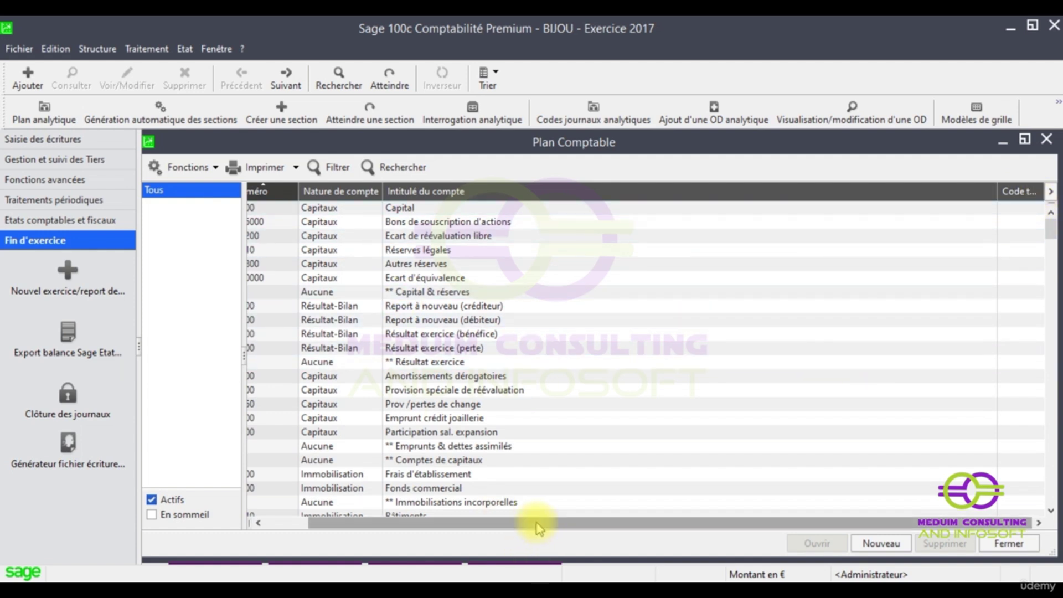
pyautogui.moveTo(512, 532); pyautogui.dragTo(404, 533)
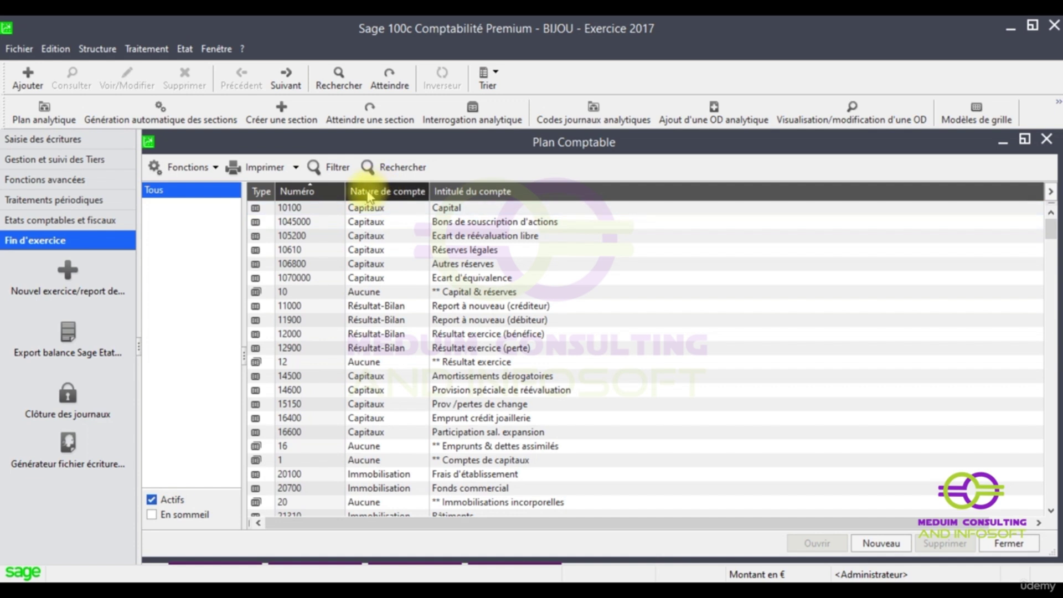
pyautogui.moveTo(503, 527); pyautogui.dragTo(940, 476)
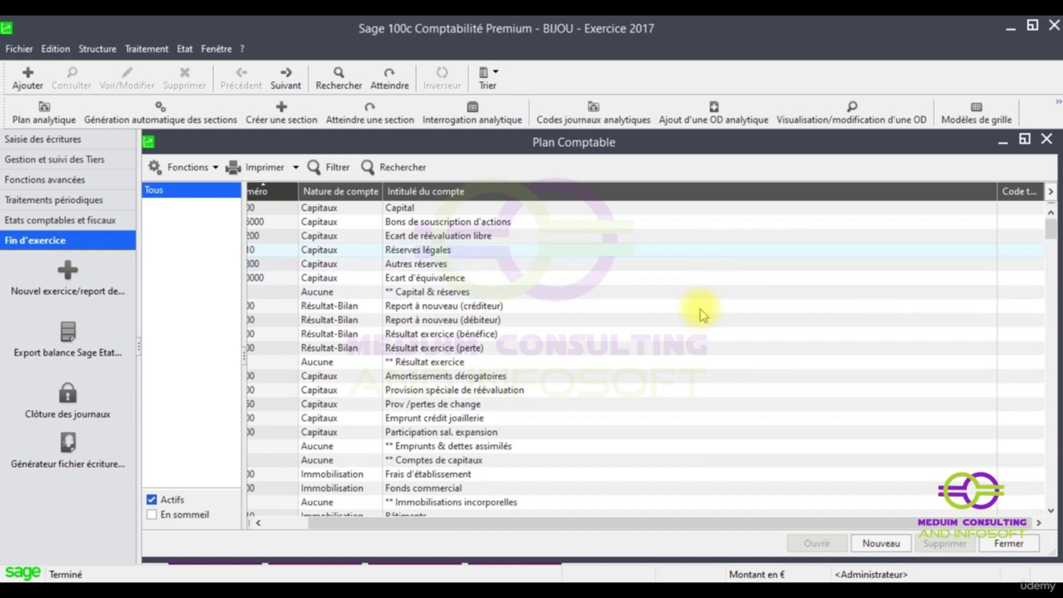
pyautogui.moveTo(998, 194); pyautogui.dragTo(789, 197)
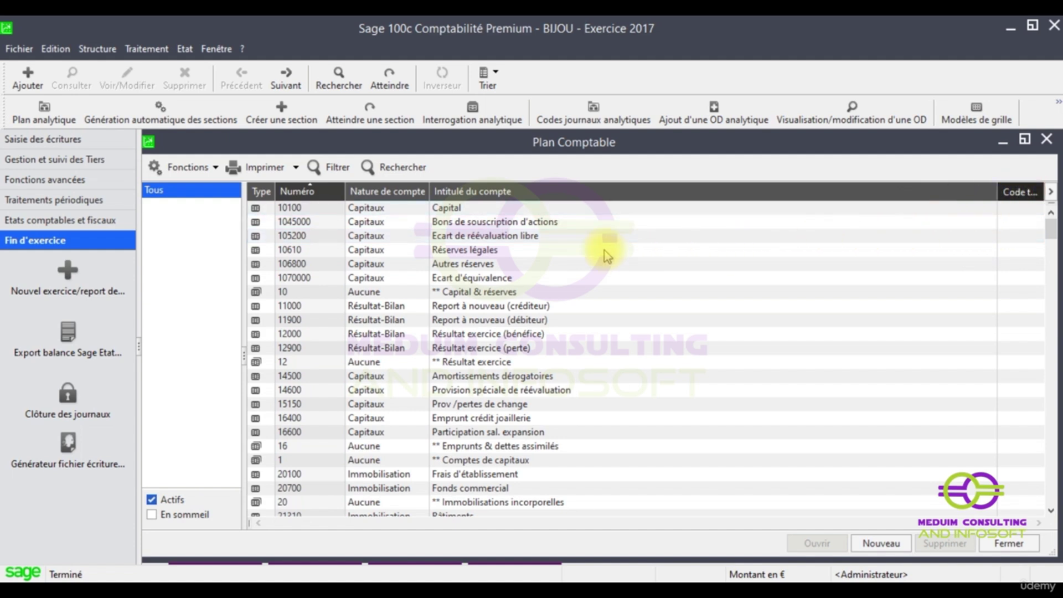
pyautogui.moveTo(608, 255); pyautogui.dragTo(340, 209)
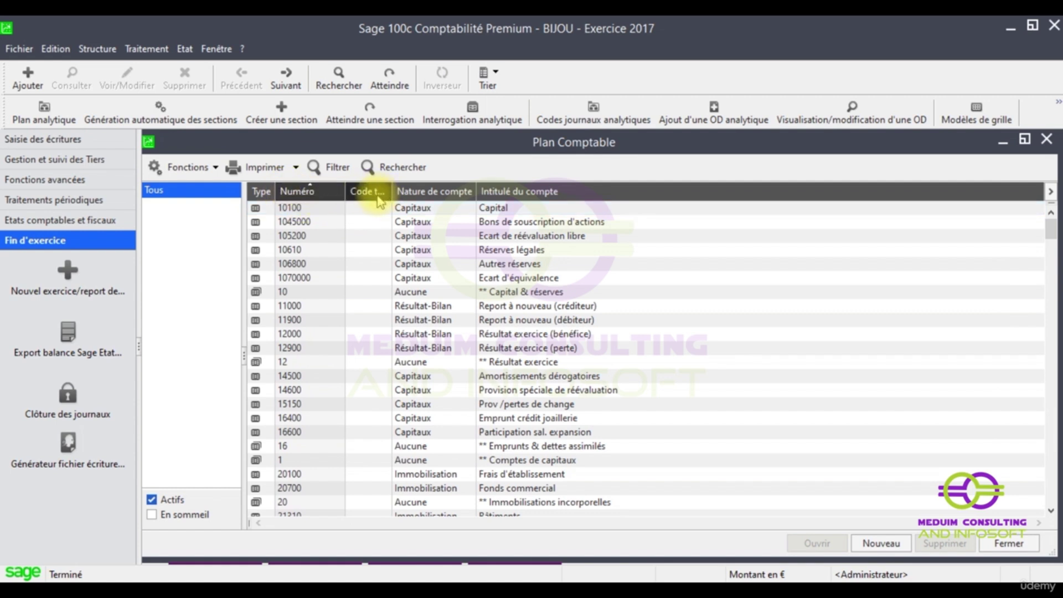
# - Examine the tax codes assigned to the accounts throughout the Plan Comptable list, and close the list
pyautogui.scroll(-7, 408, 300)
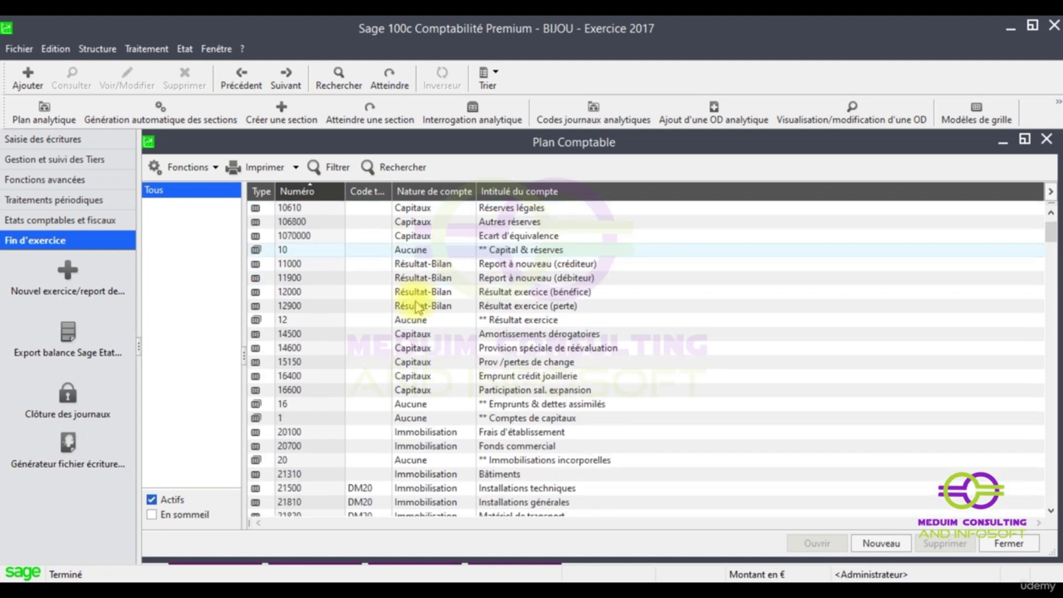
pyautogui.scroll(-6, 340, 272)
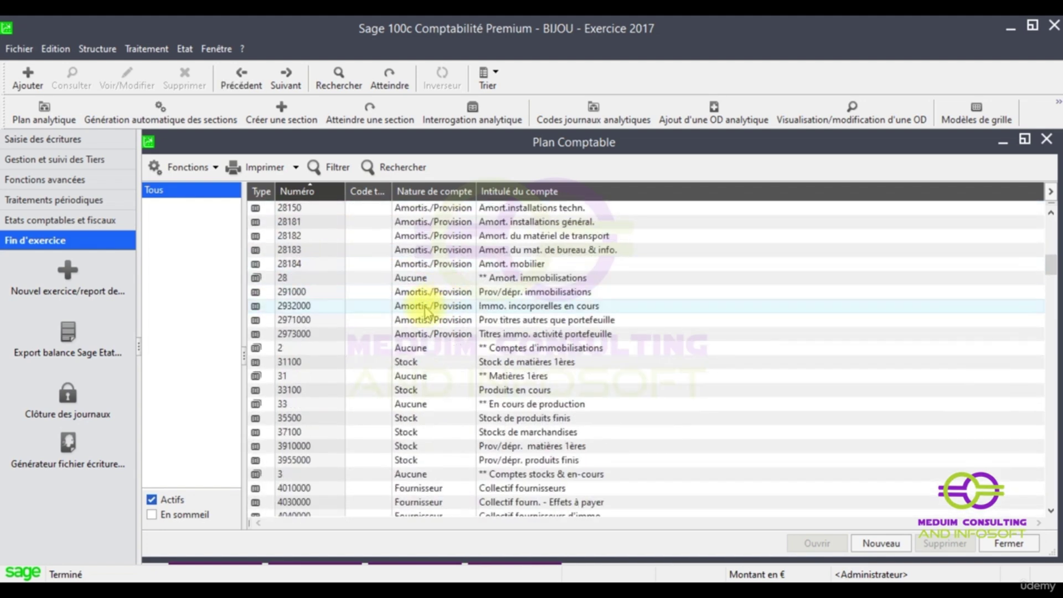
pyautogui.scroll(5, 393, 274)
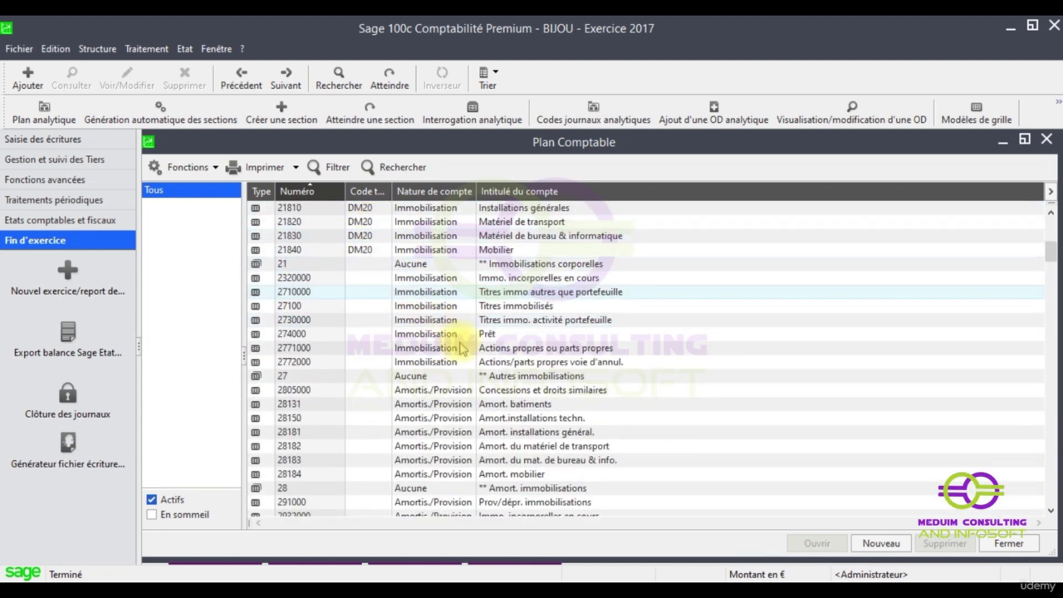
pyautogui.scroll(-7, 442, 360)
pyautogui.scroll(-12, 442, 393)
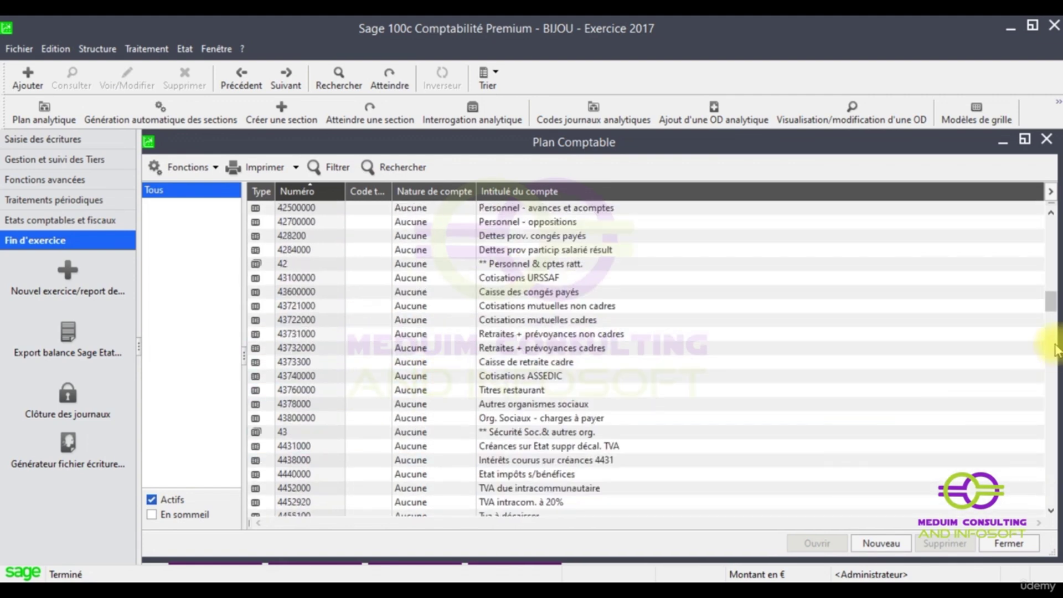
pyautogui.moveTo(1050, 295); pyautogui.dragTo(1051, 373)
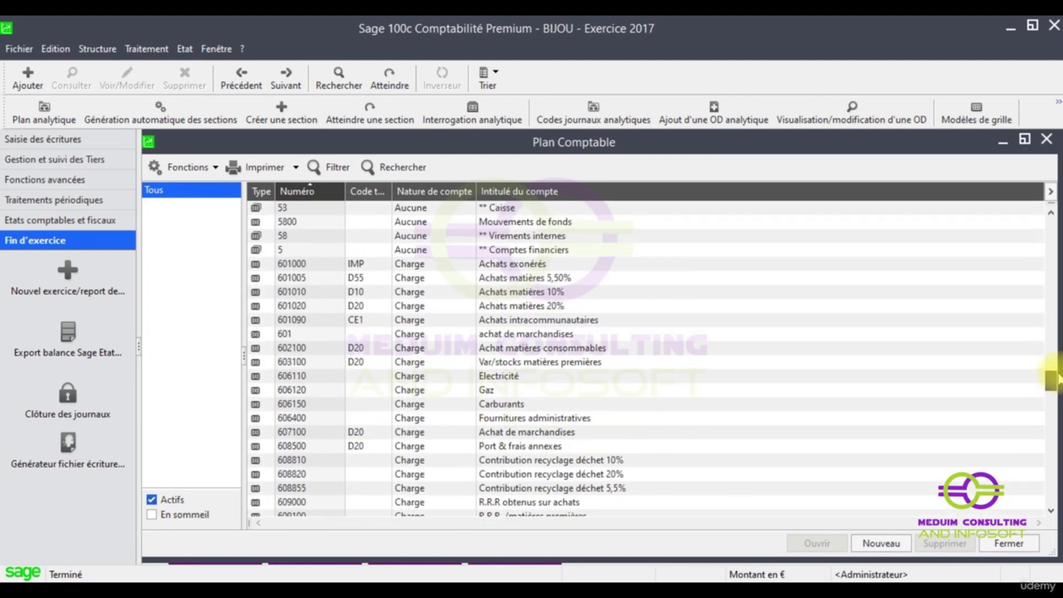
pyautogui.scroll(-4, 380, 297)
pyautogui.scroll(-5, 392, 348)
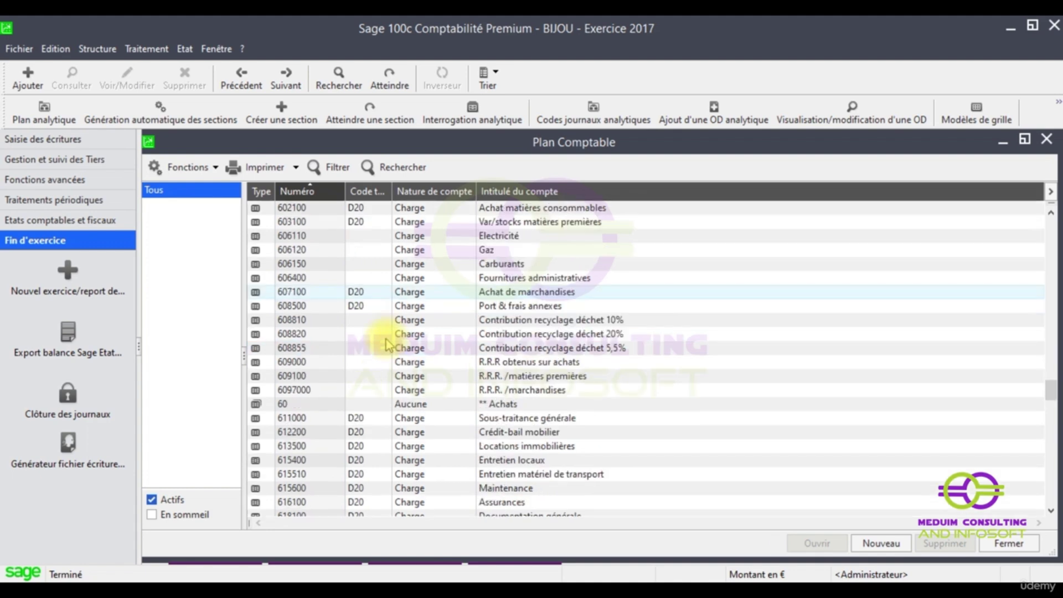
pyautogui.click(1046, 141)
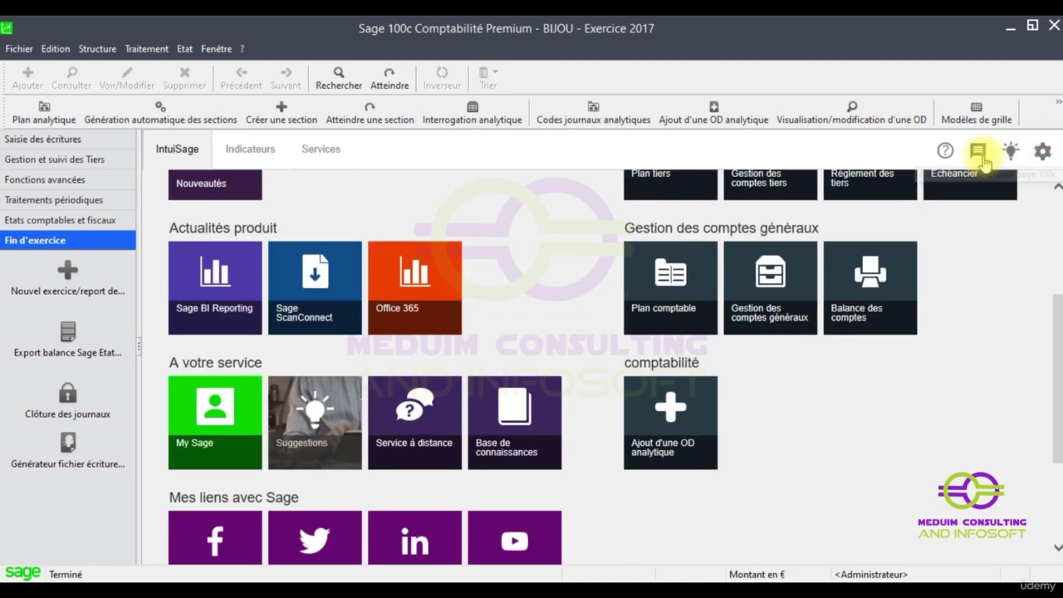
# - Open the Plan tiers in a maximized window and view all third-party accounts as well as only the Client ones
pyautogui.click(99, 50)
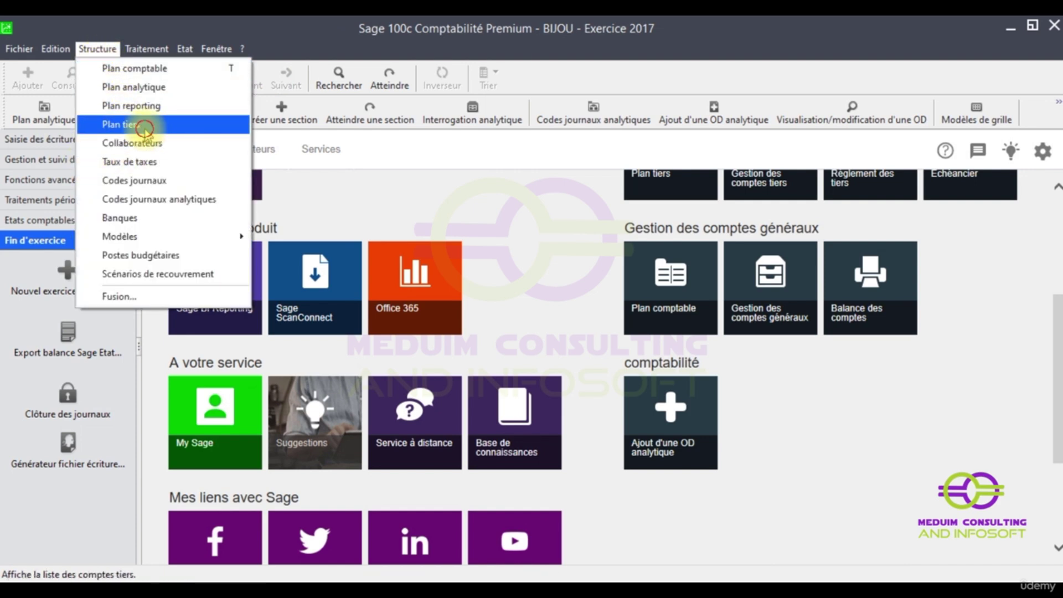
pyautogui.click(142, 124)
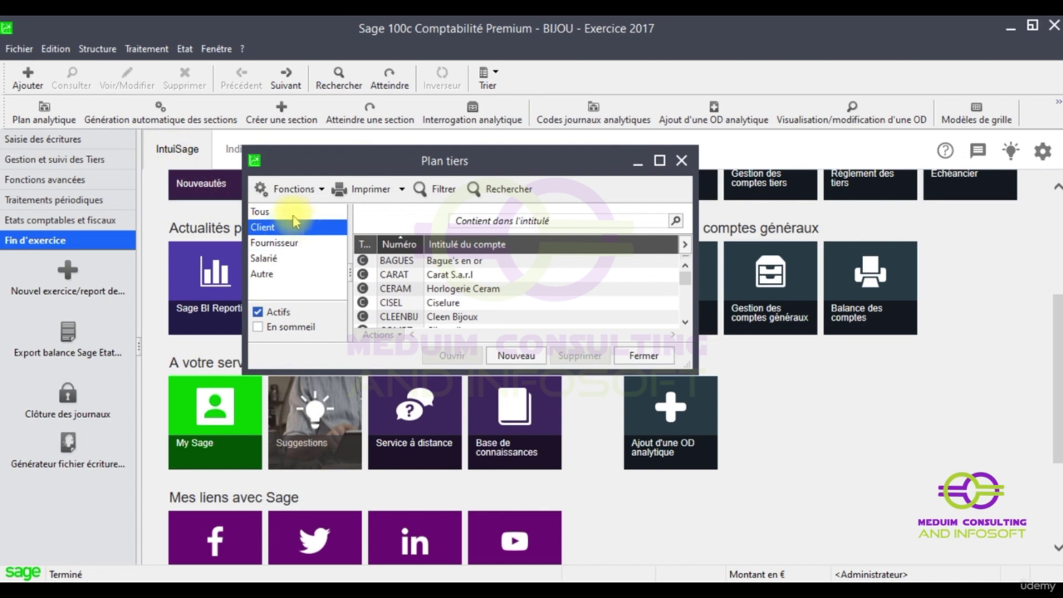
pyautogui.click(277, 212)
pyautogui.click(660, 161)
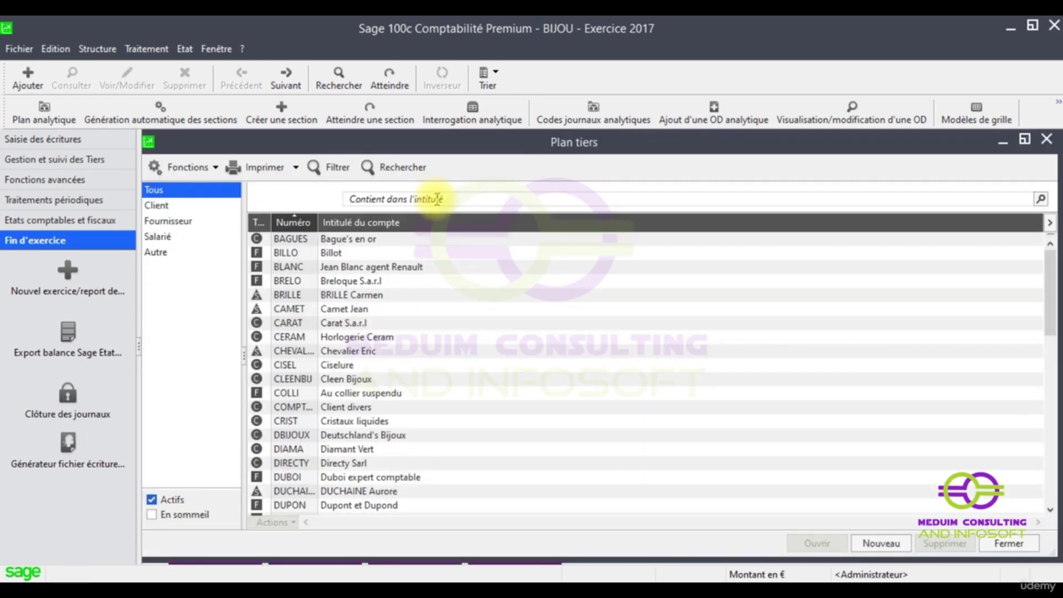
pyautogui.scroll(-1, 490, 308)
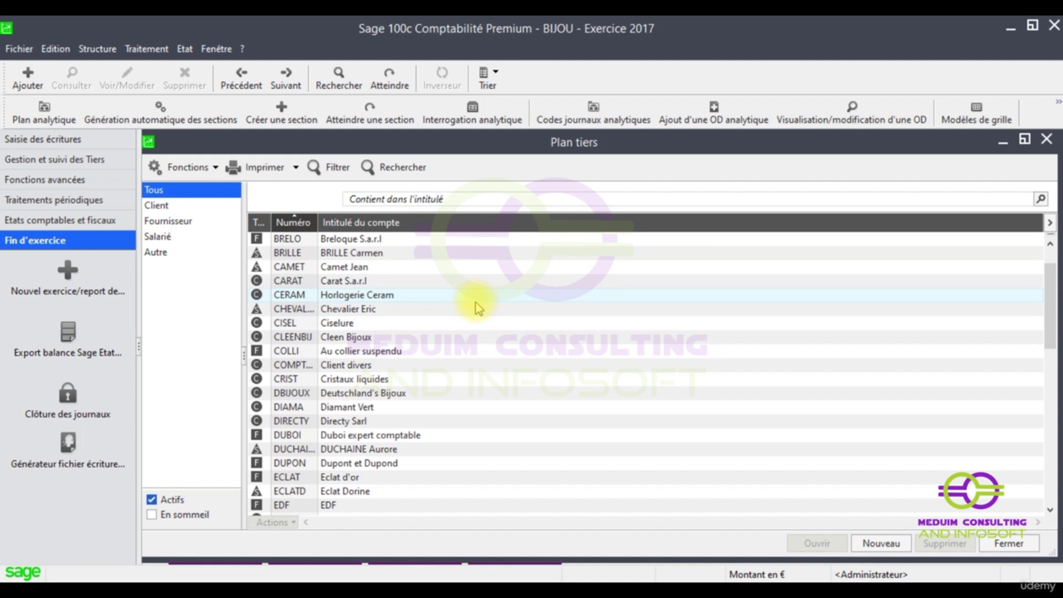
pyautogui.click(164, 212)
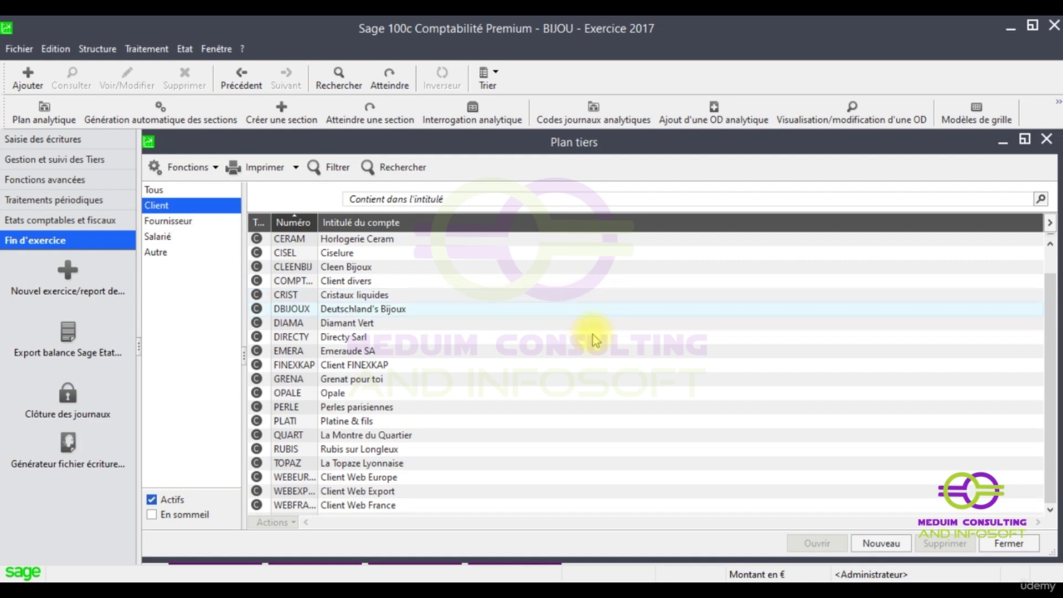
pyautogui.scroll(1, 592, 332)
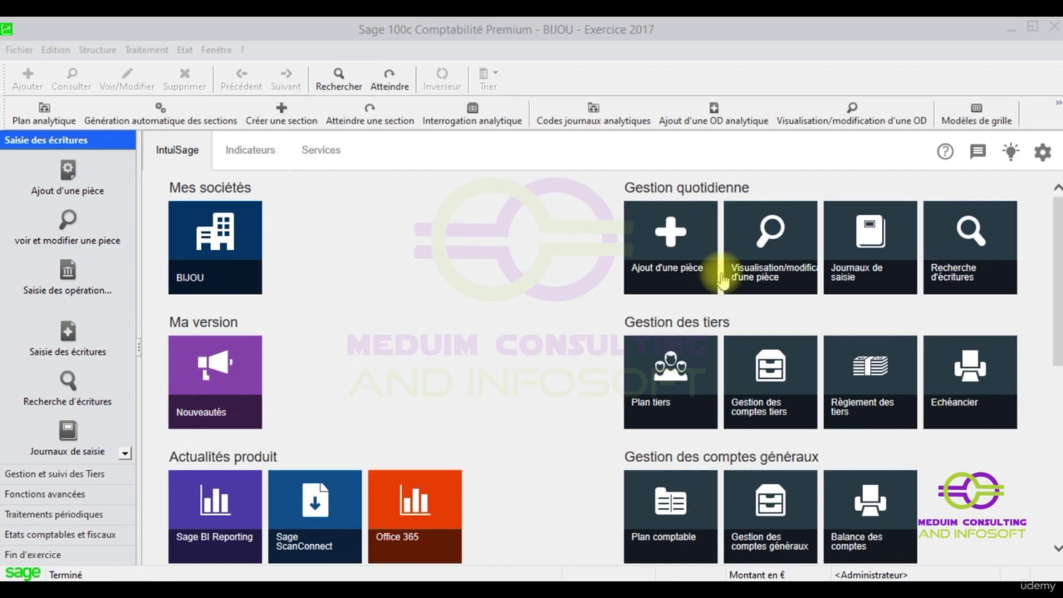
# - Open the list of Journaux de saisie in a maximized window and open the Achats journal for janv.17
pyautogui.click(304, 29)
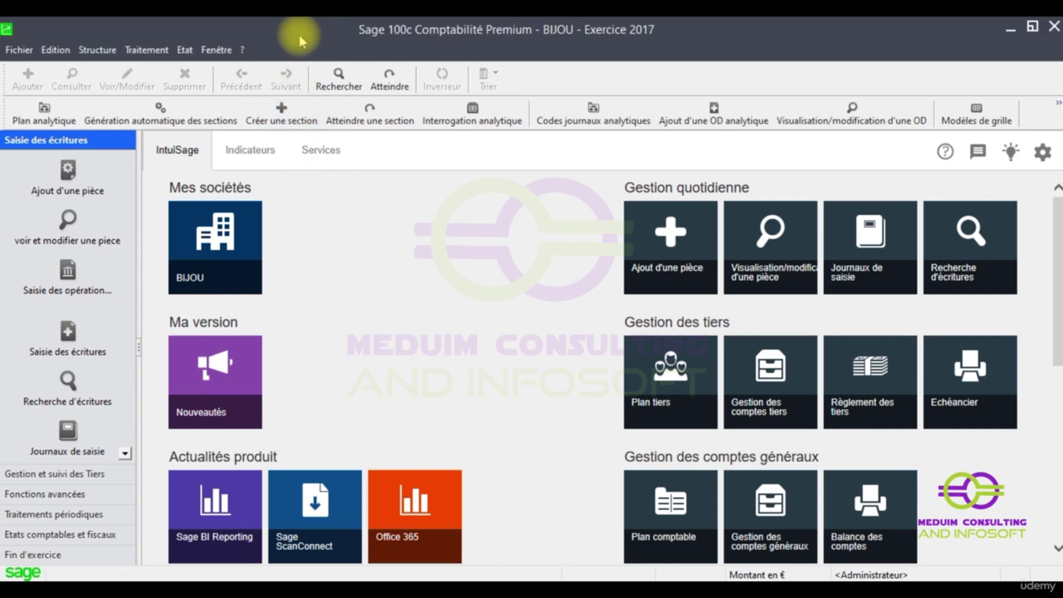
pyautogui.click(148, 56)
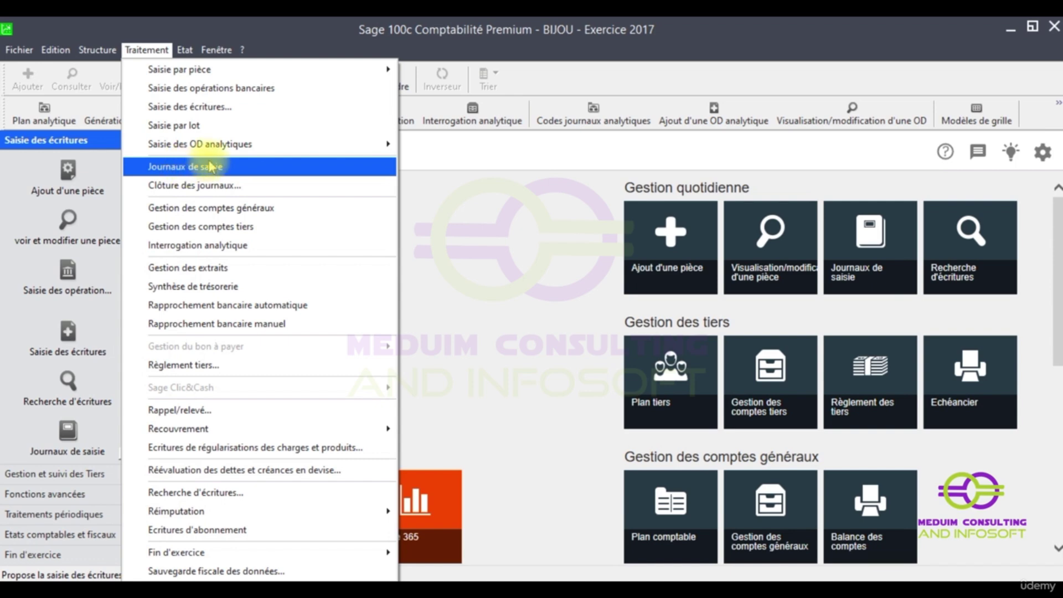
pyautogui.click(198, 167)
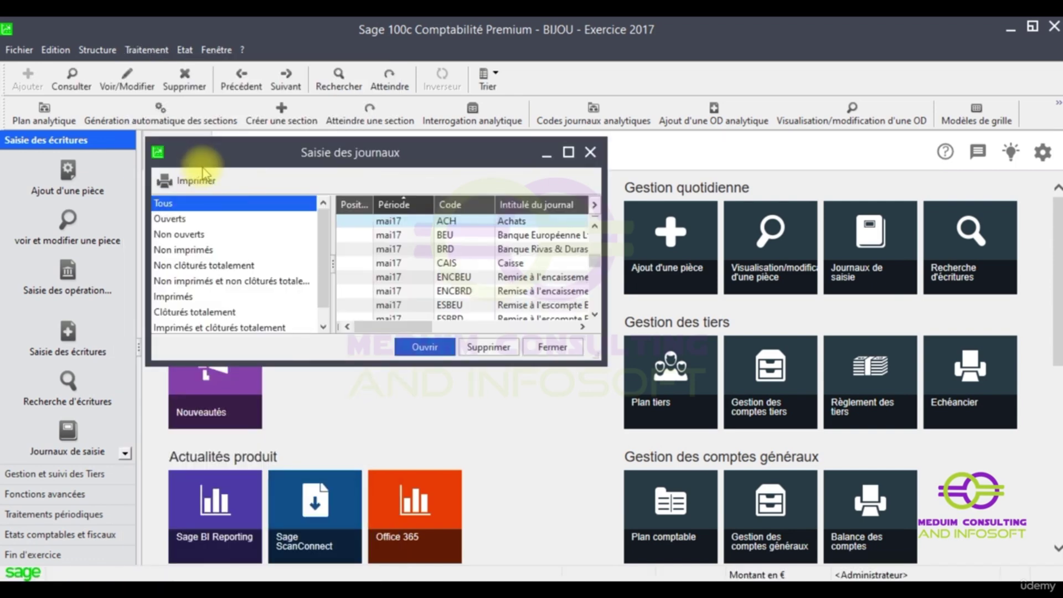
pyautogui.click(569, 152)
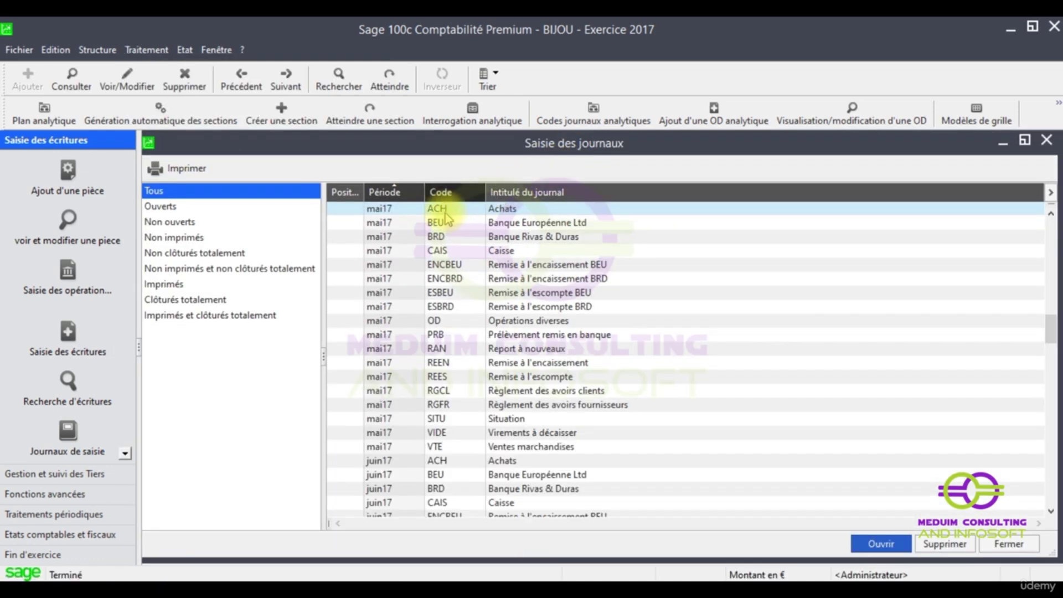
pyautogui.scroll(4, 443, 221)
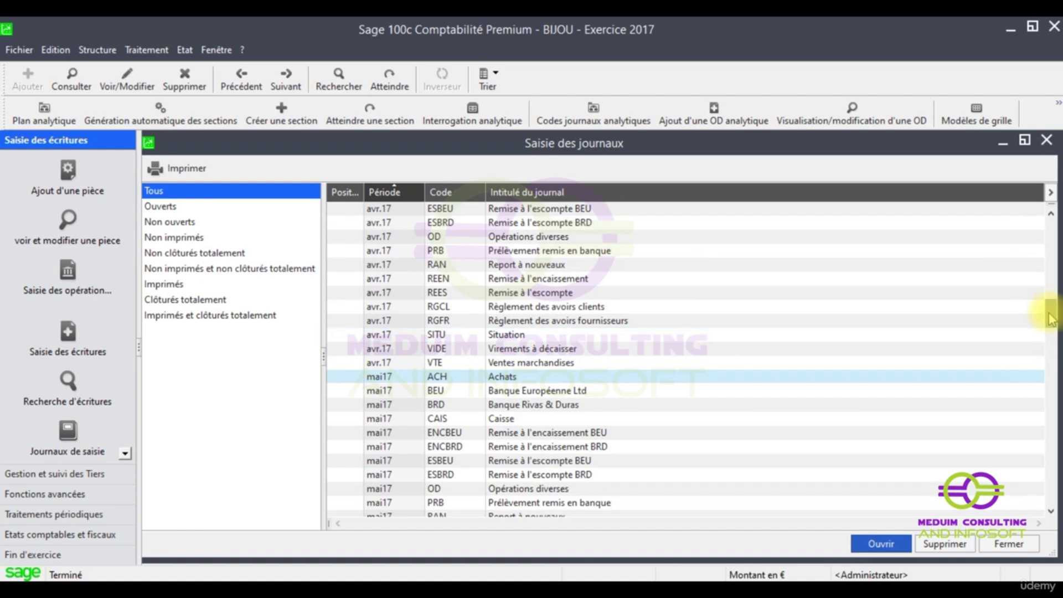
pyautogui.scroll(1, 1050, 293)
pyautogui.moveTo(1054, 286); pyautogui.dragTo(1051, 212)
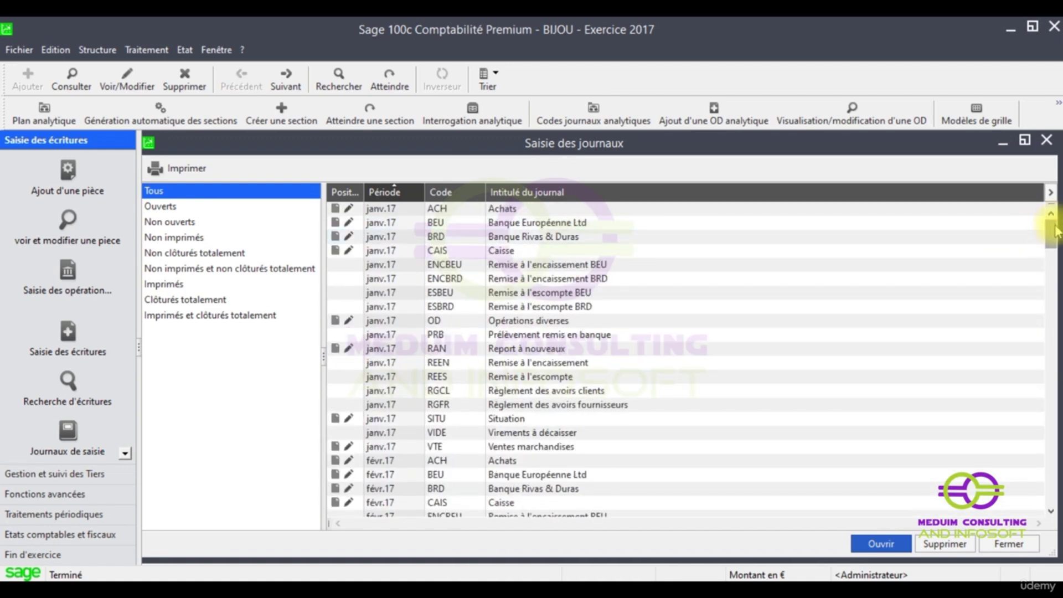
pyautogui.click(463, 212)
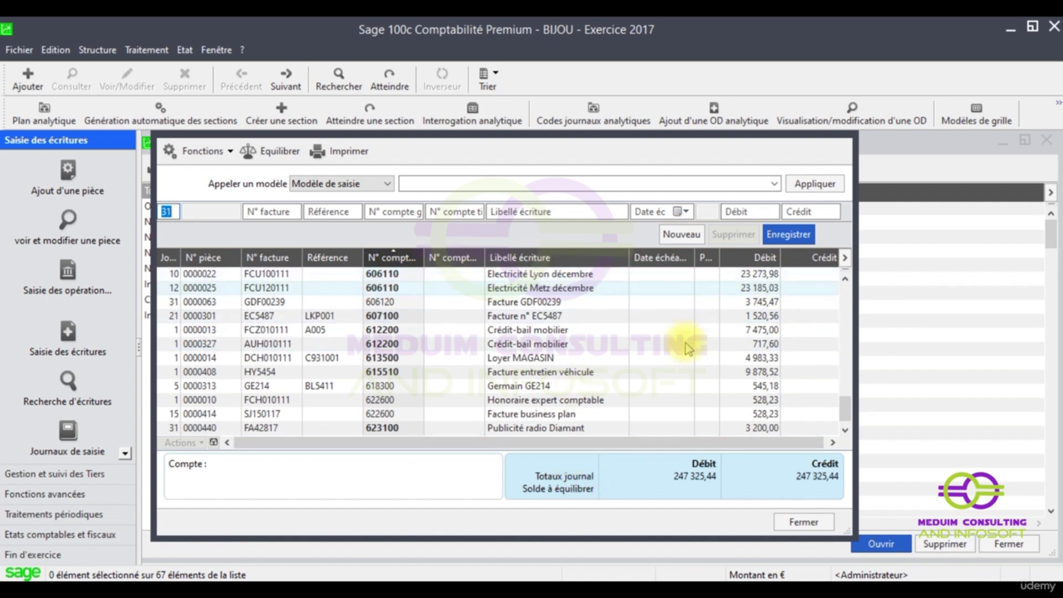
# - Try to add the locked N° ligne column to the Achats journal list, and close the journal and the journal list
pyautogui.rightClick(428, 315)
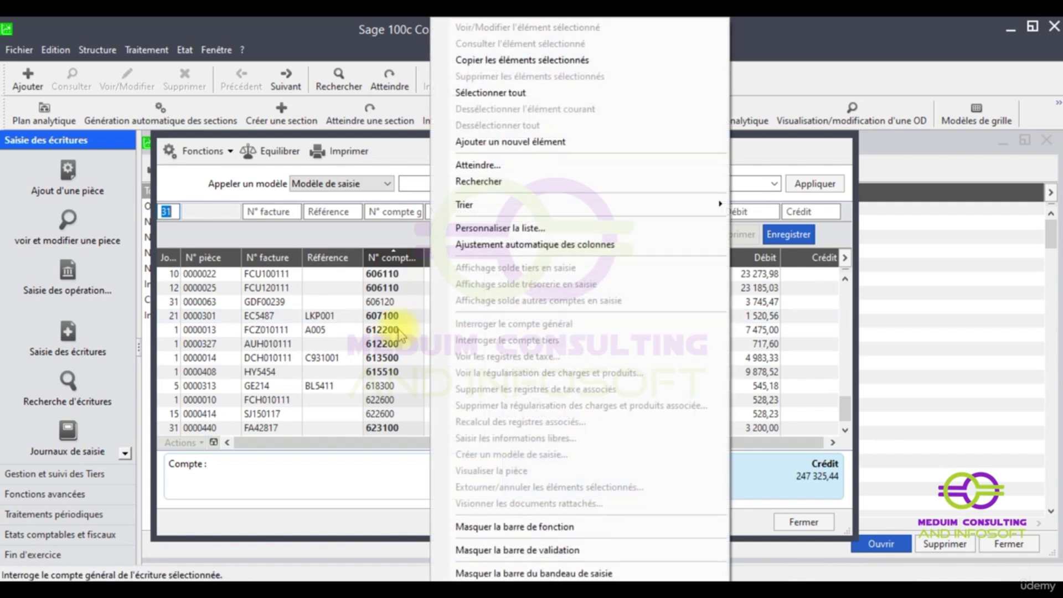
pyautogui.rightClick(303, 310)
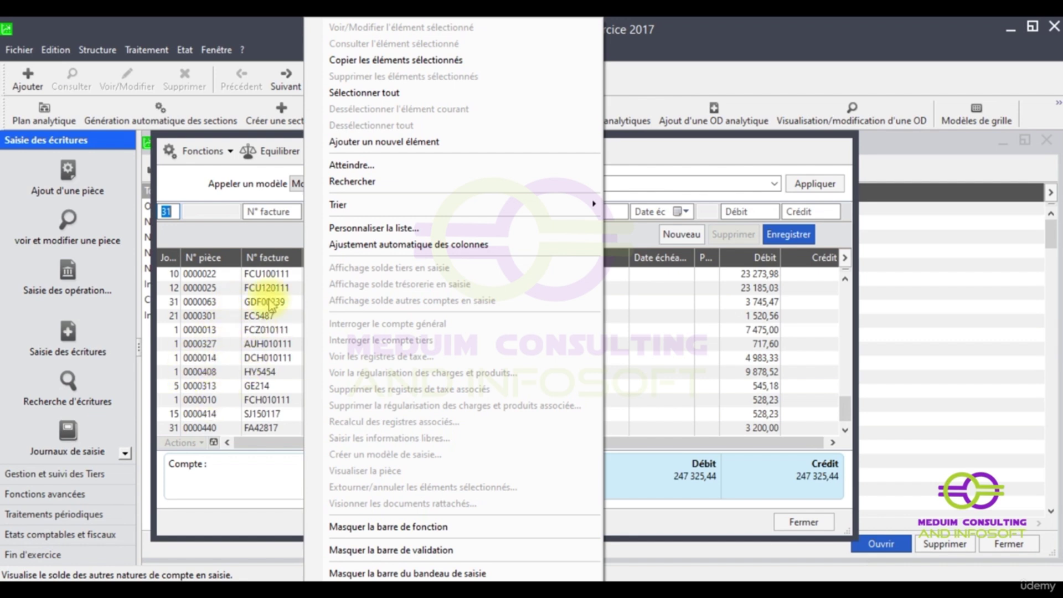
pyautogui.click(422, 229)
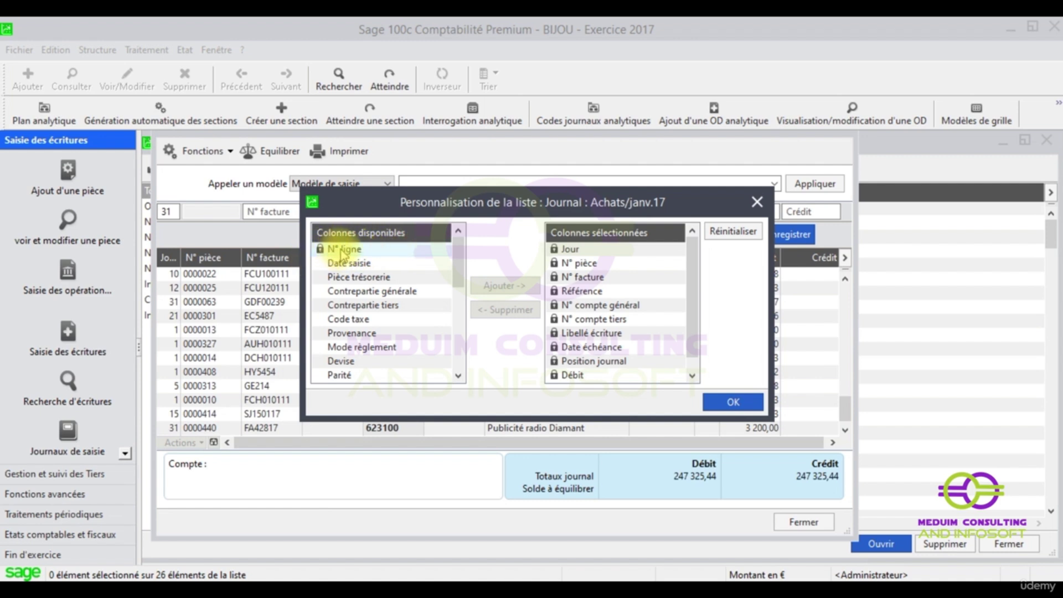
pyautogui.click(339, 250)
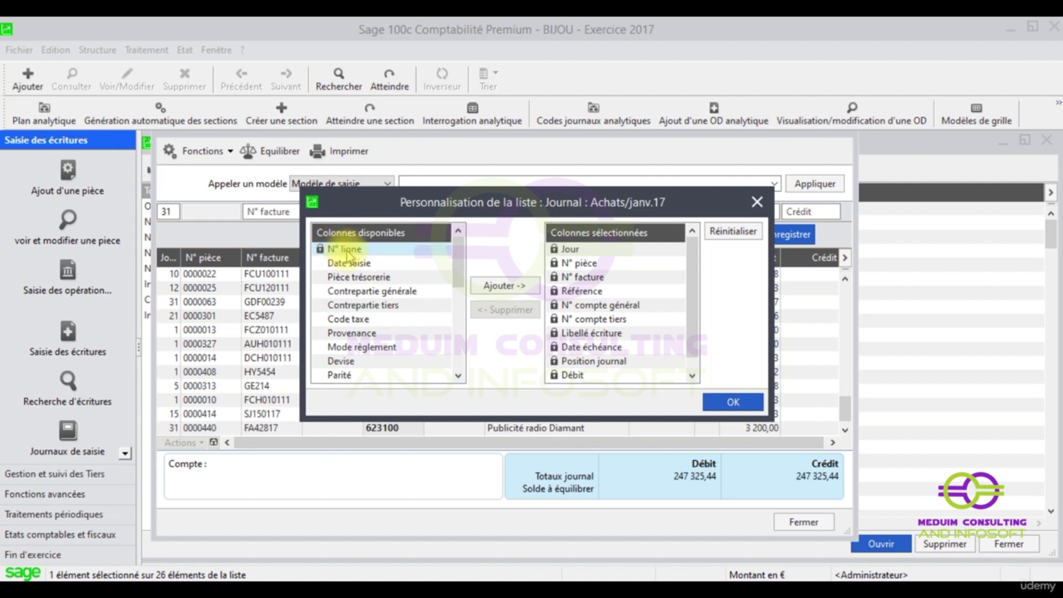
pyautogui.click(502, 287)
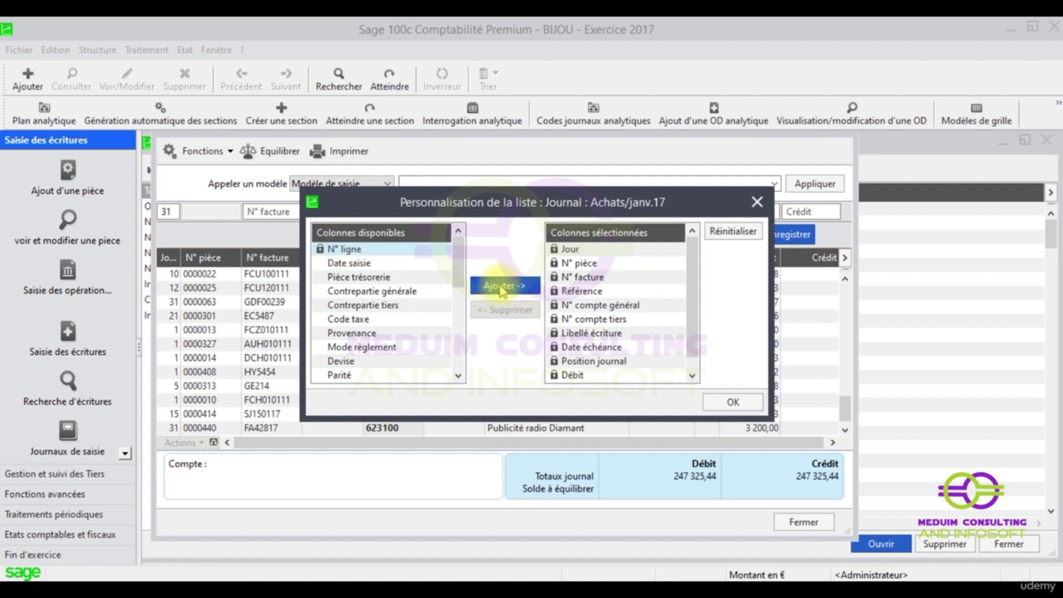
pyautogui.click(501, 287)
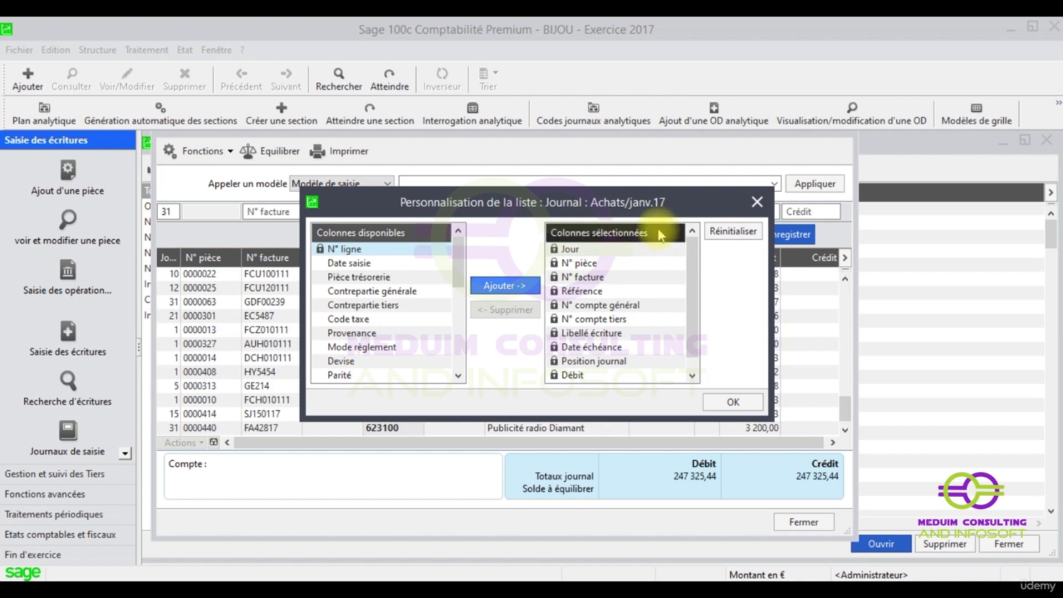
pyautogui.click(754, 204)
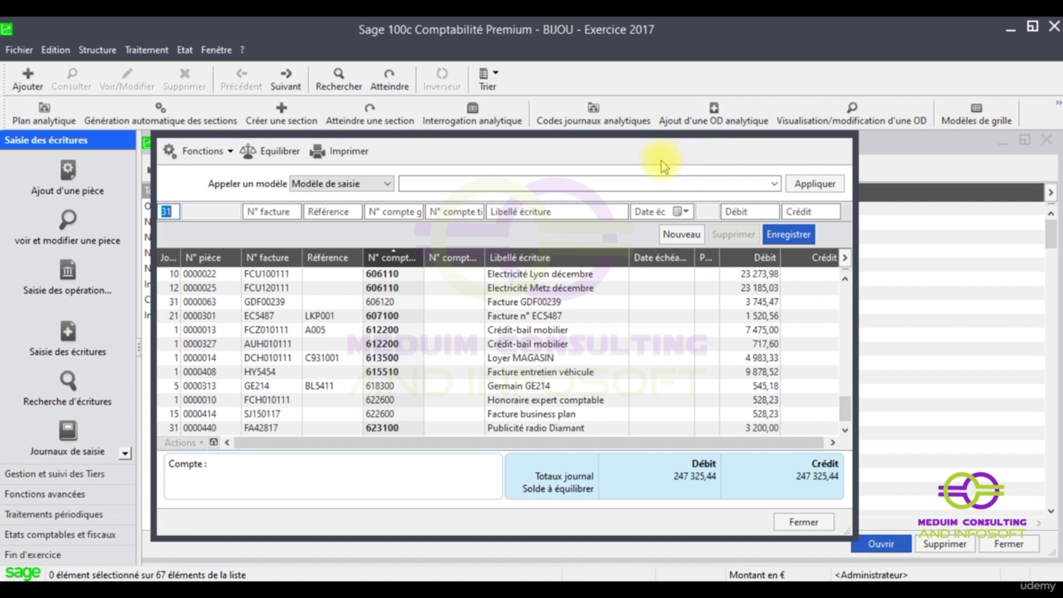
pyautogui.click(803, 521)
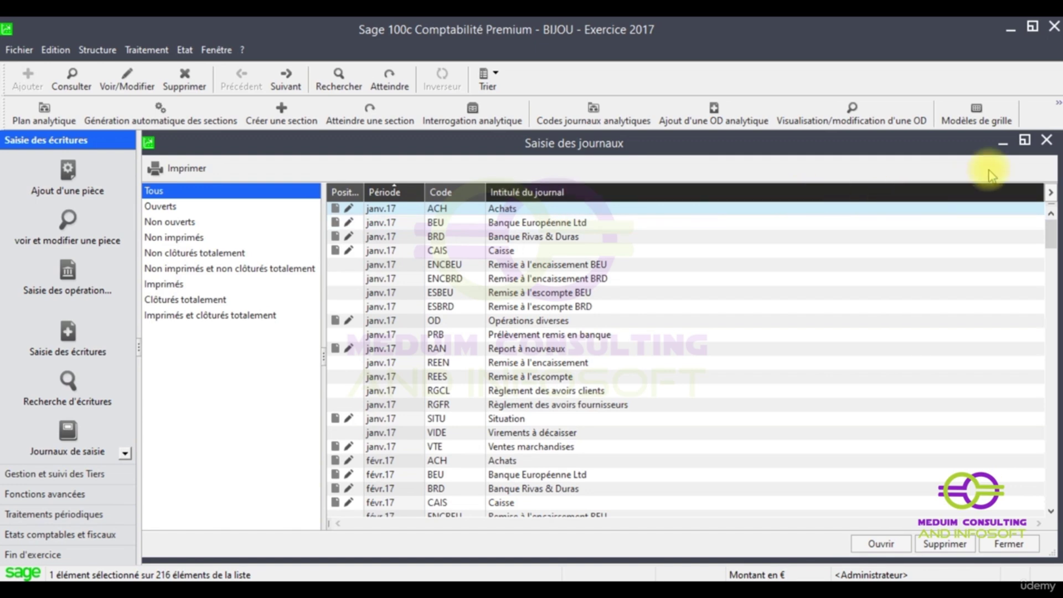
pyautogui.click(1045, 141)
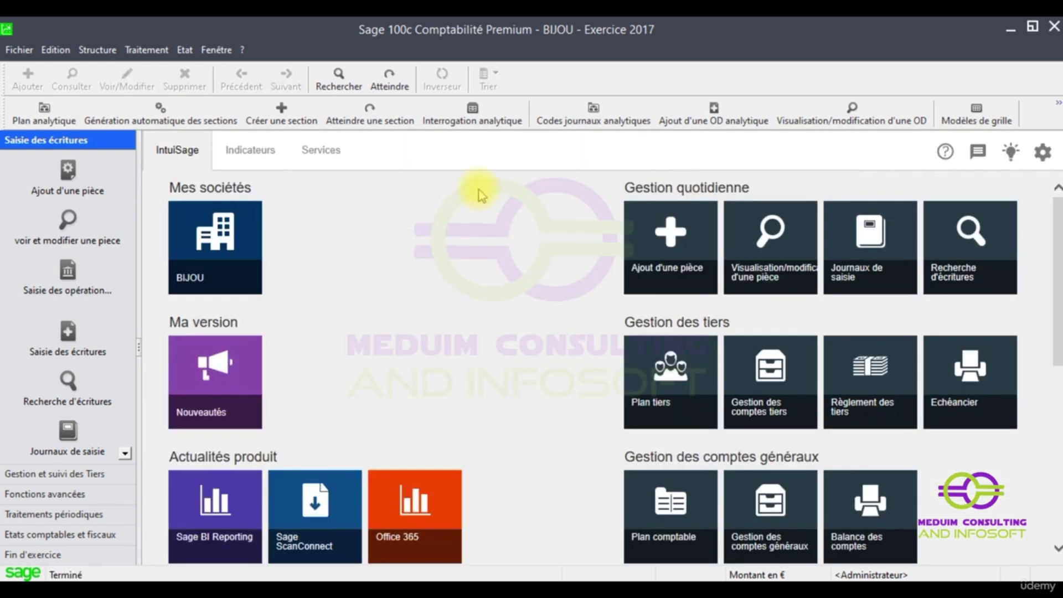
# - Open the Colonnage settings in the Paramètres société and review the column statuses of the Journal achat
pyautogui.click(19, 50)
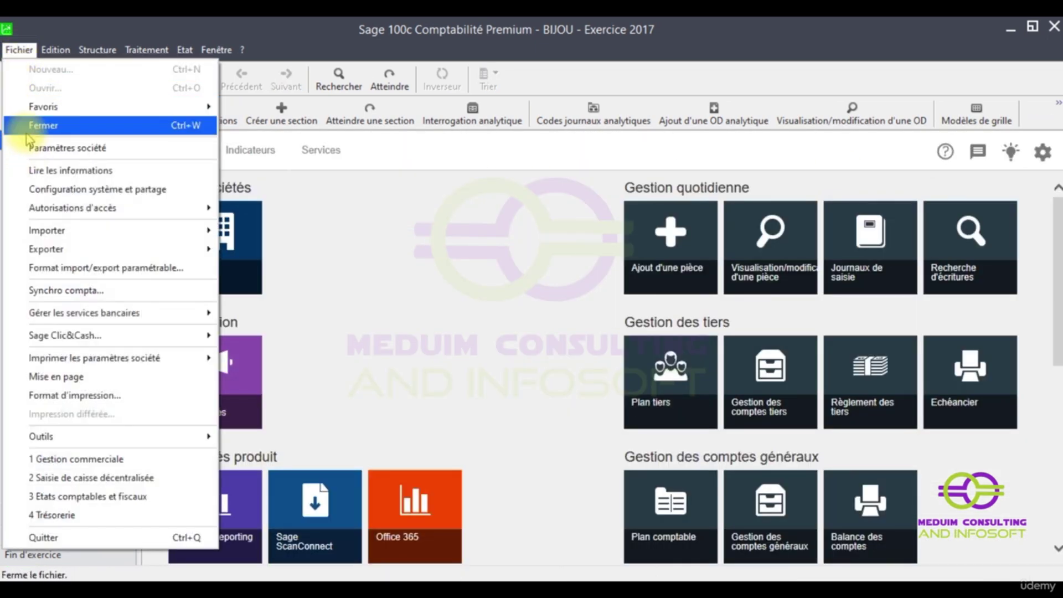
pyautogui.click(65, 150)
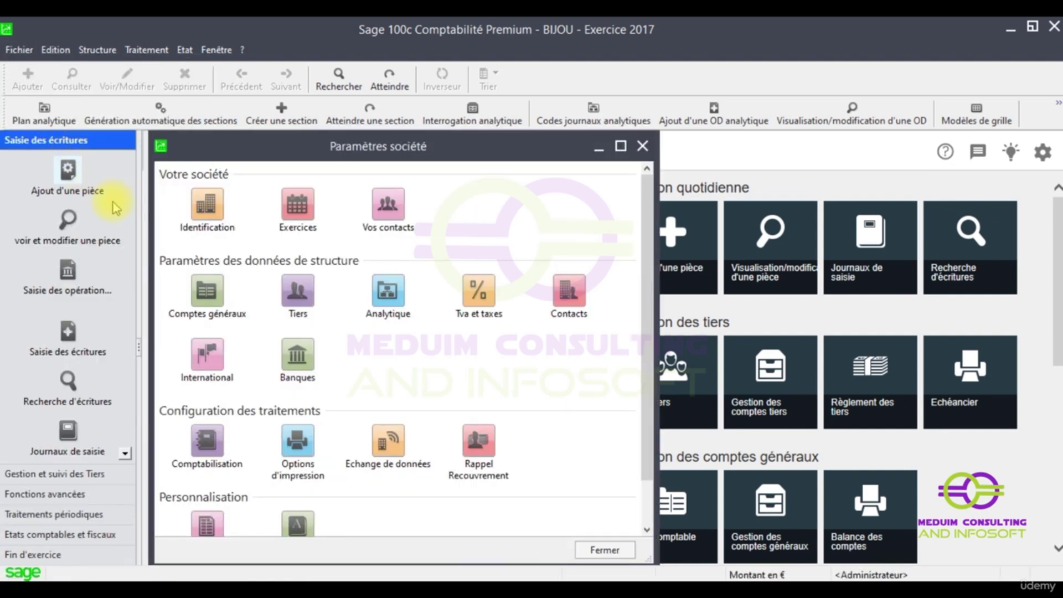
pyautogui.scroll(-1, 250, 343)
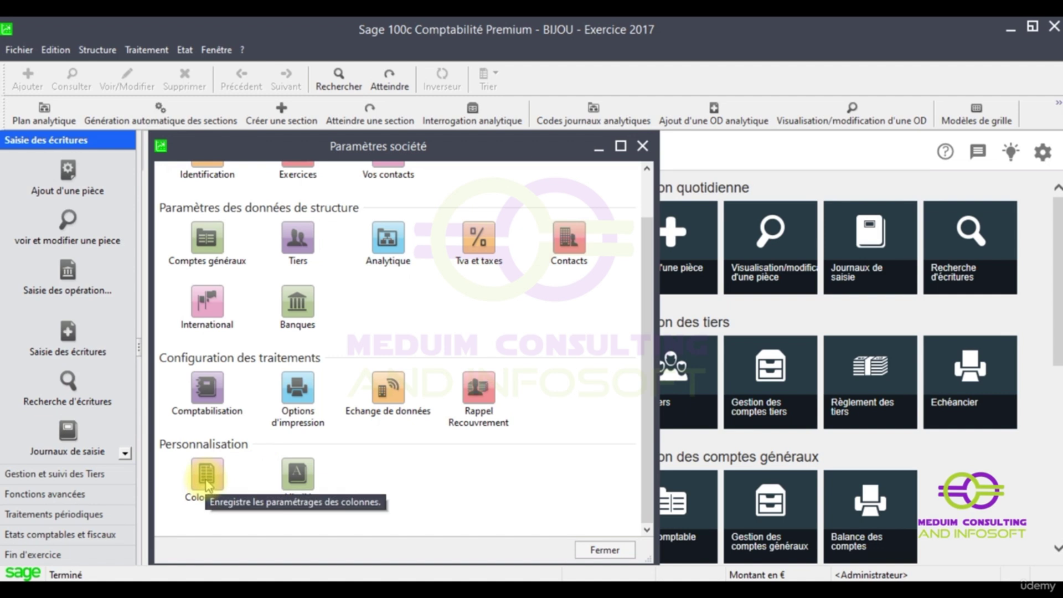
pyautogui.click(207, 485)
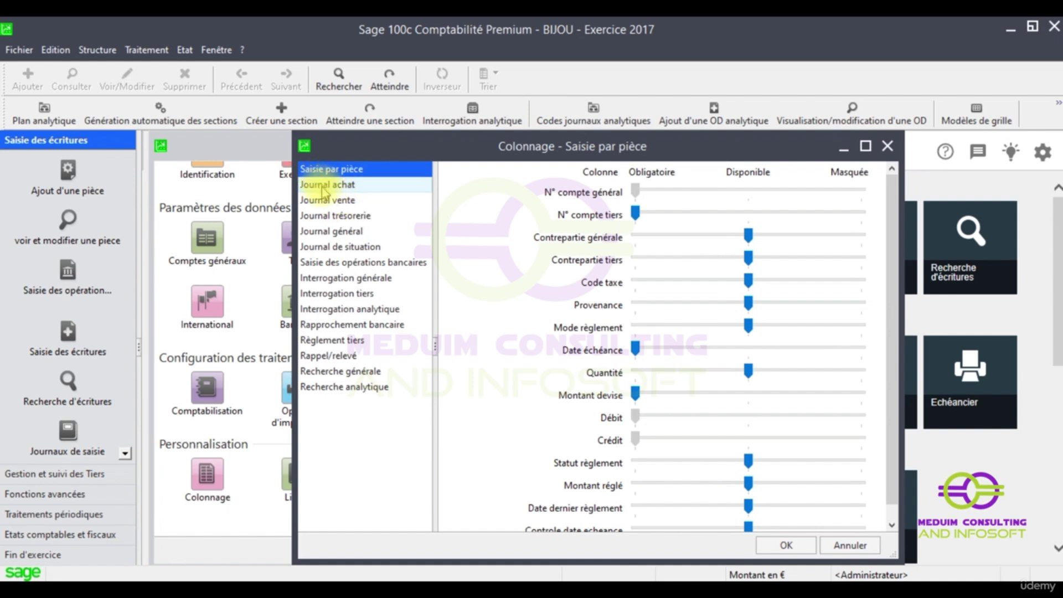
pyautogui.click(322, 185)
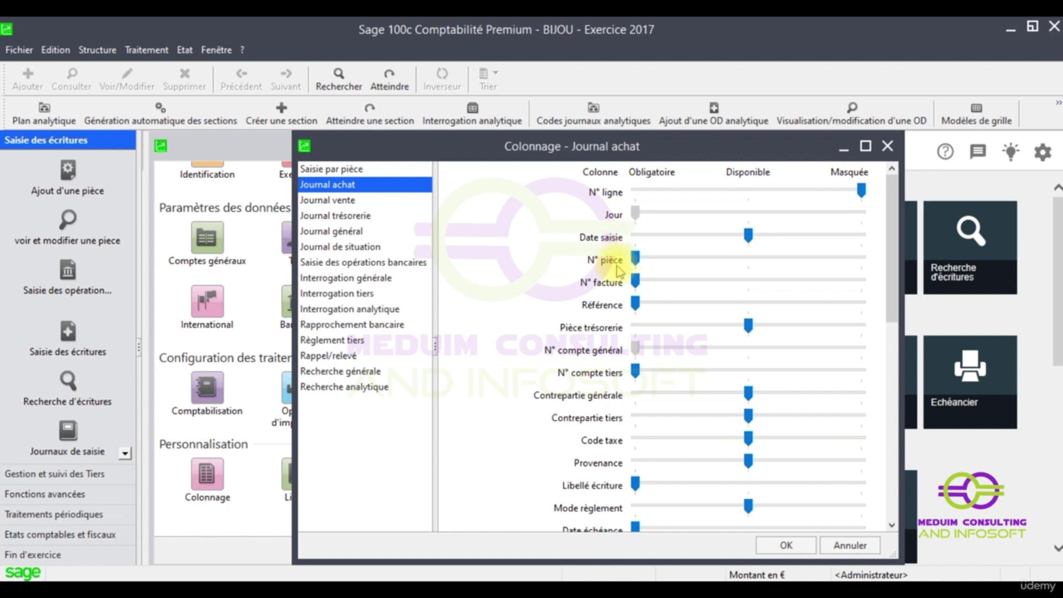
pyautogui.scroll(-2, 635, 278)
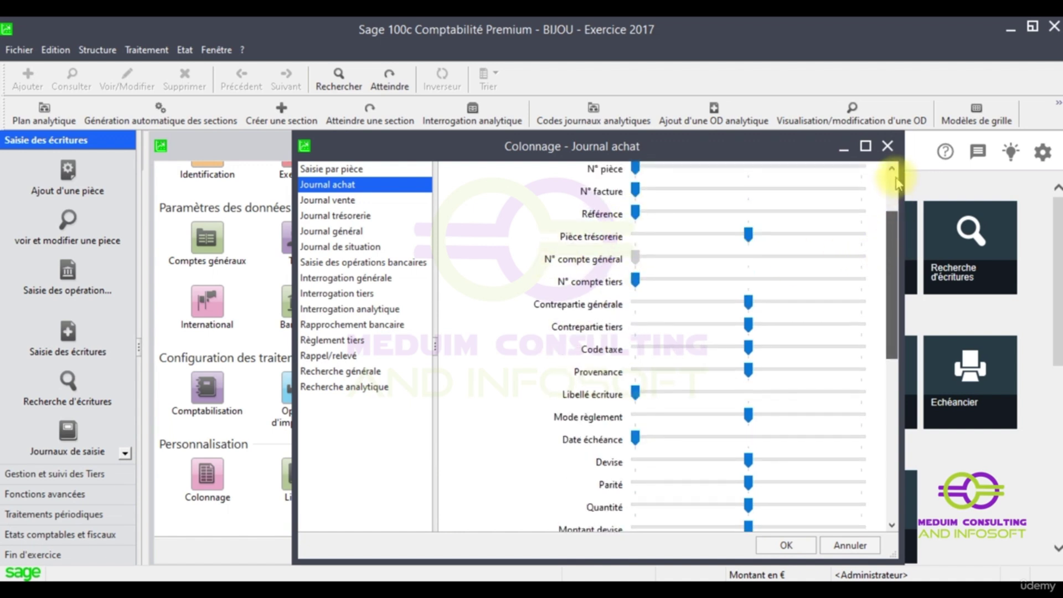
pyautogui.moveTo(893, 224); pyautogui.dragTo(893, 194)
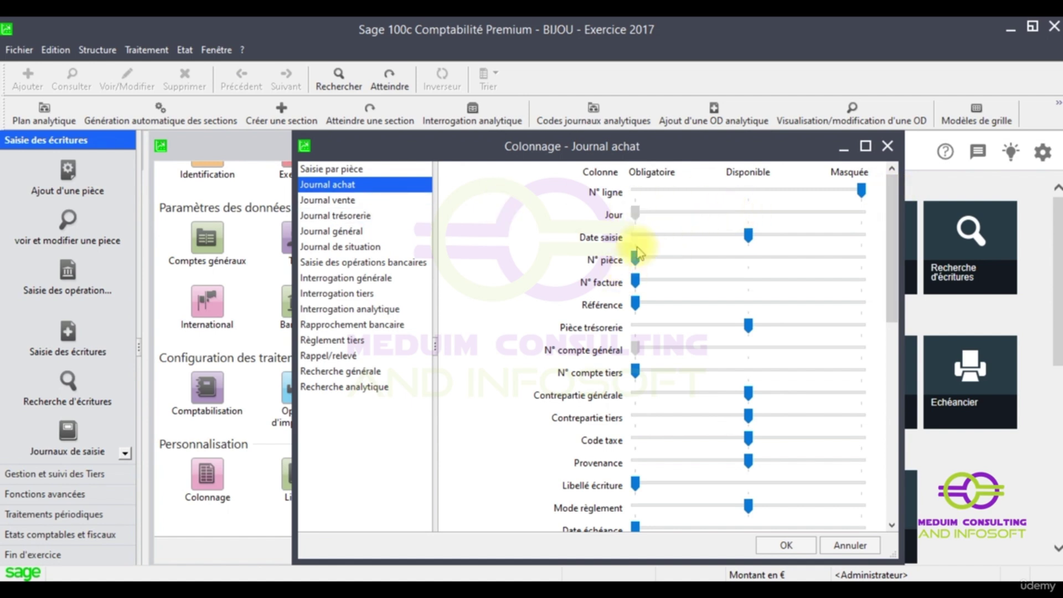
# - Set N° ligne to Disponible and N° pièce back to Obligatoire for the Journal achat, validate, and close the Paramètres société
pyautogui.click(751, 260)
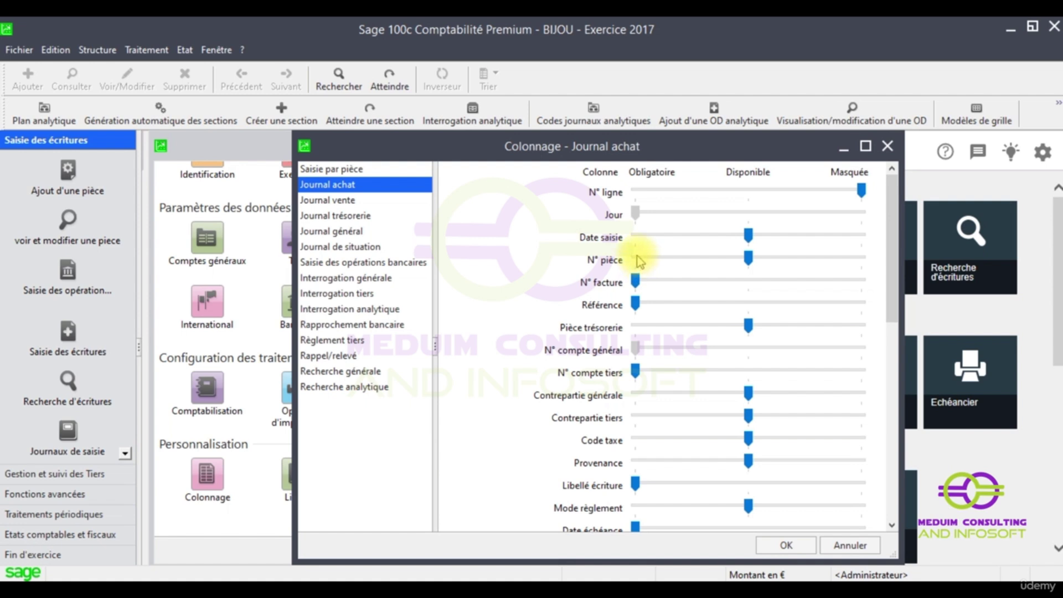
pyautogui.click(639, 258)
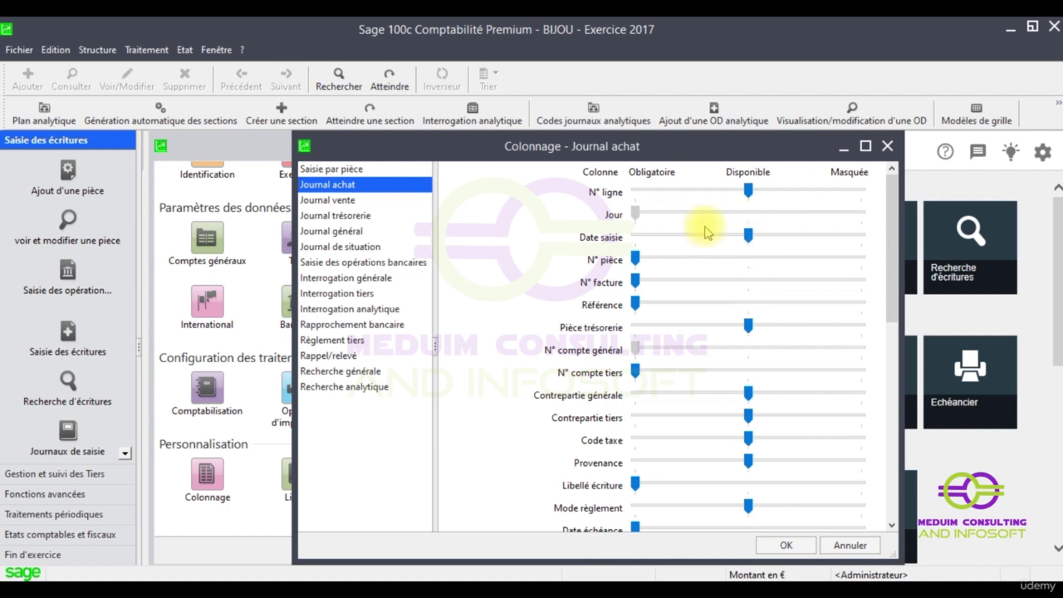
pyautogui.click(790, 547)
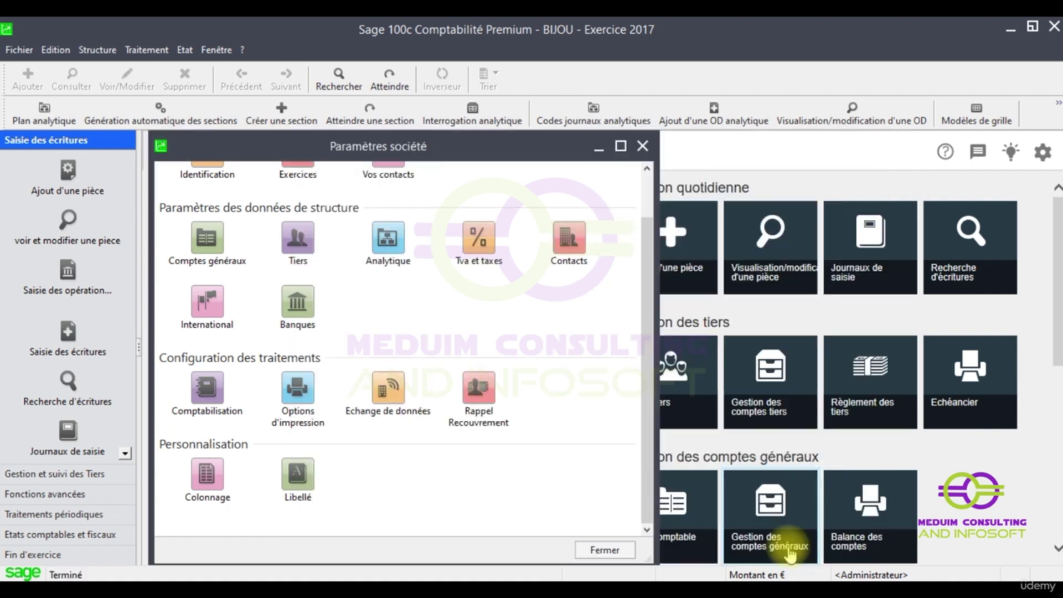
pyautogui.click(642, 146)
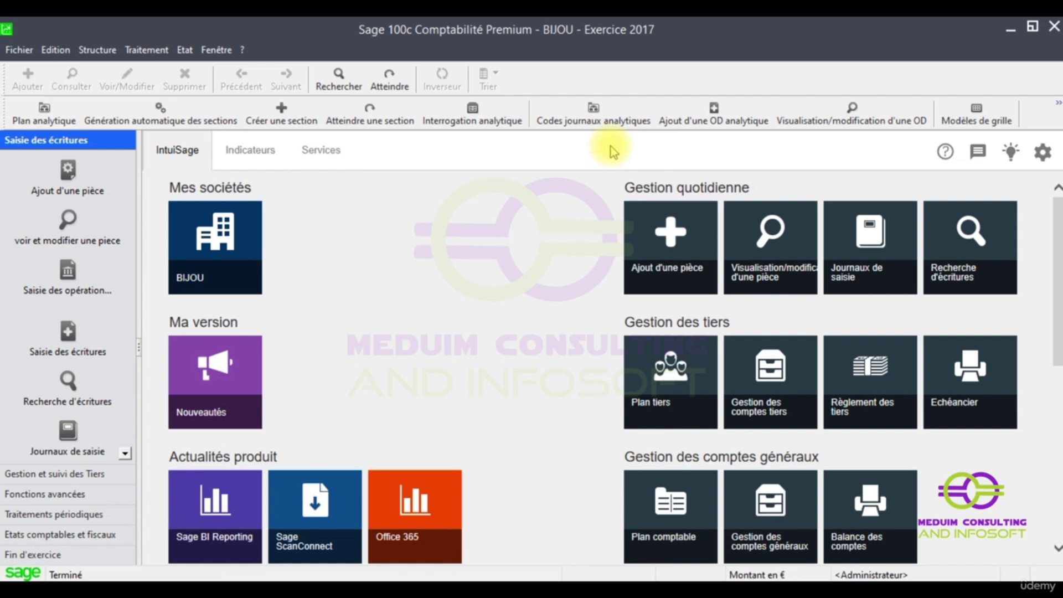
# - Reopen the Journaux de saisie, view the Achats journal for mai17, and open the Achats journal for janv.17 instead
pyautogui.click(149, 51)
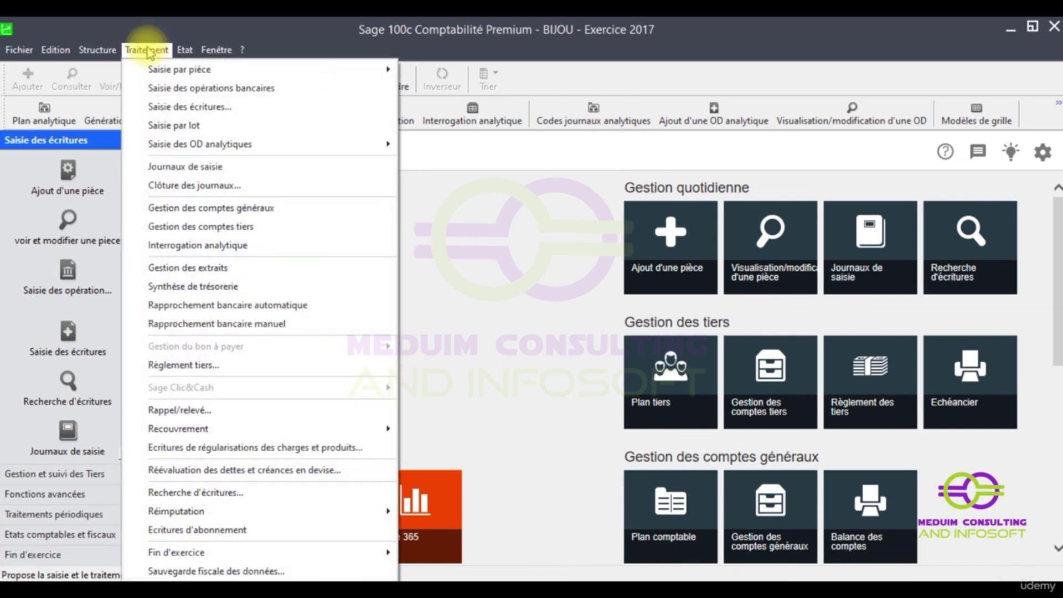
pyautogui.click(202, 168)
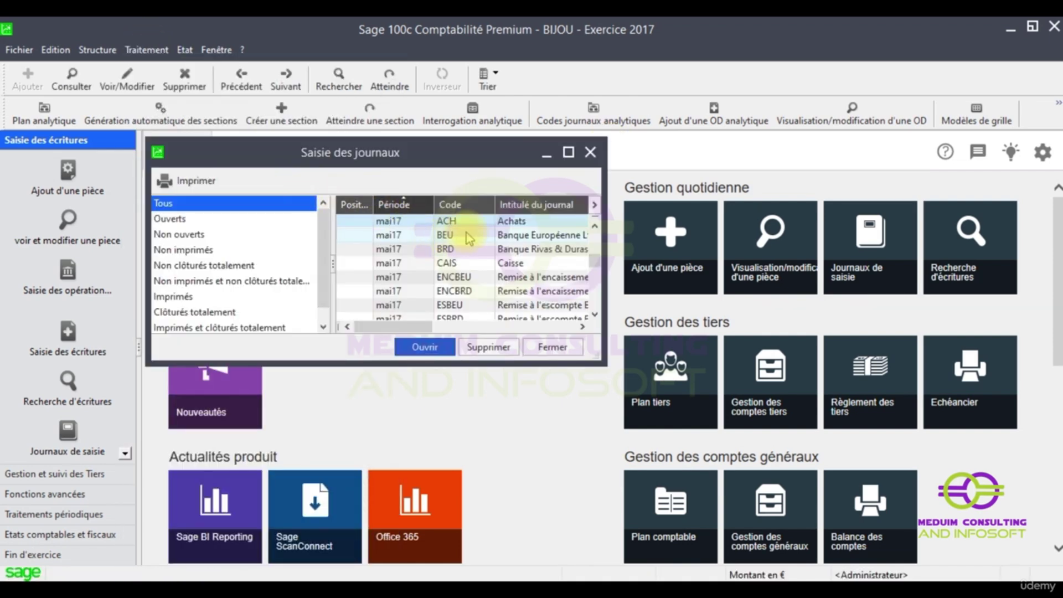
pyautogui.click(465, 221)
pyautogui.doubleClick(460, 220)
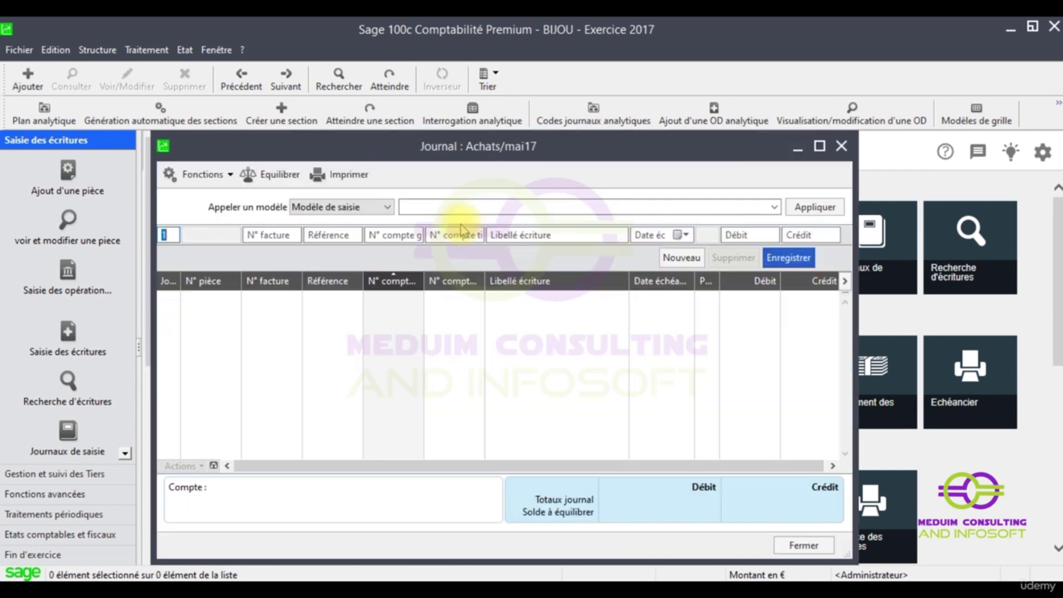
pyautogui.click(834, 146)
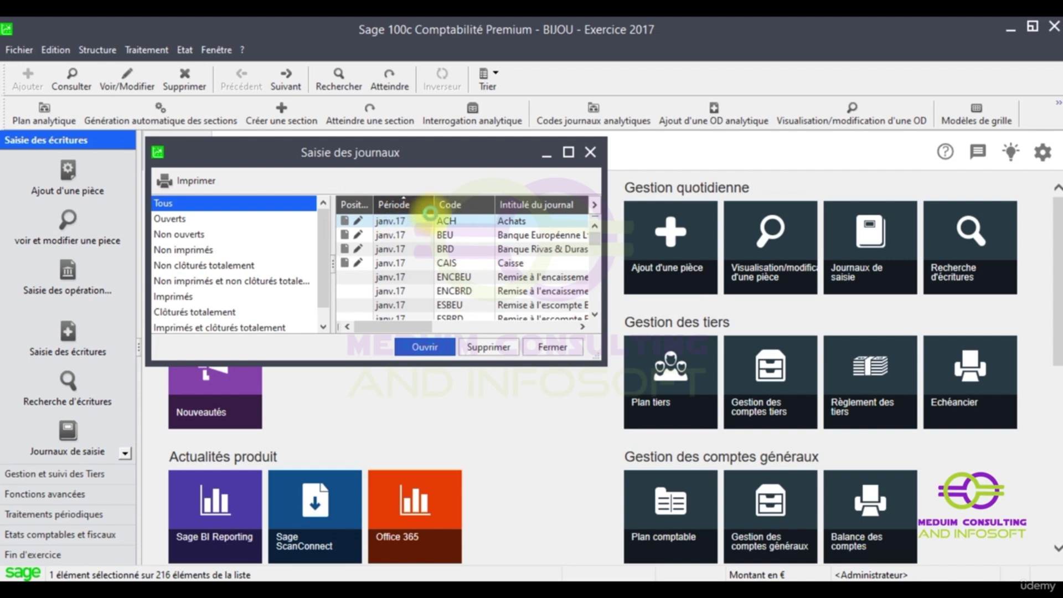
pyautogui.doubleClick(426, 220)
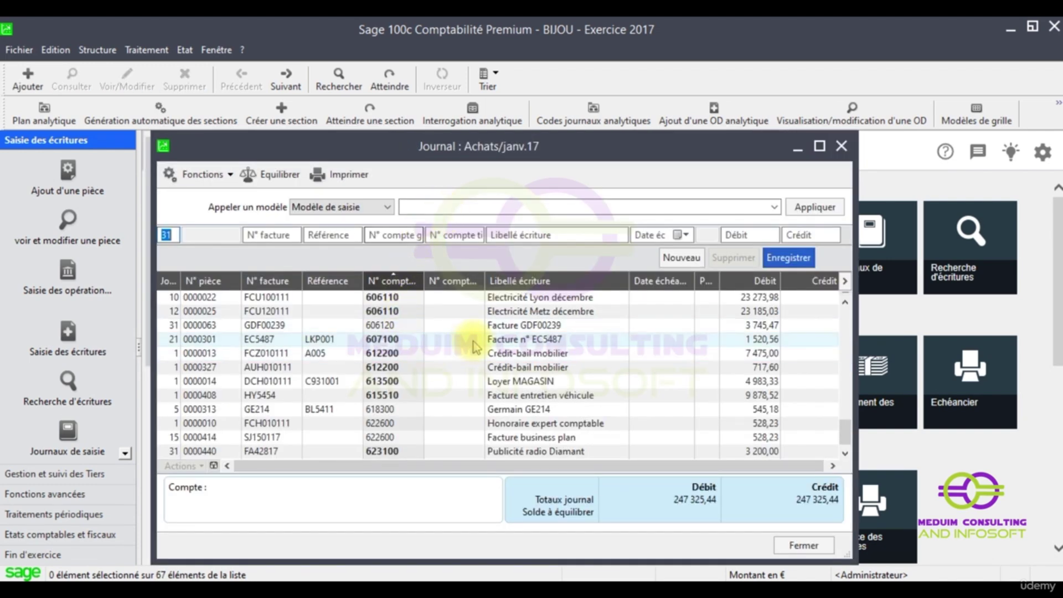
# - Add the N° ligne column to the selected columns of the Achats journal list for janv.17
pyautogui.rightClick(428, 339)
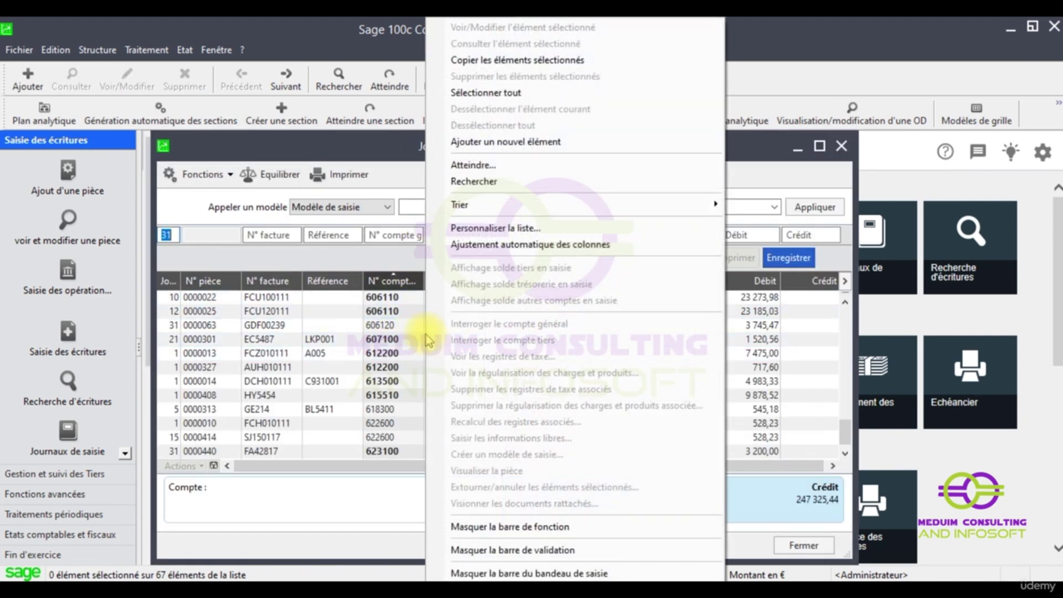
pyautogui.click(494, 236)
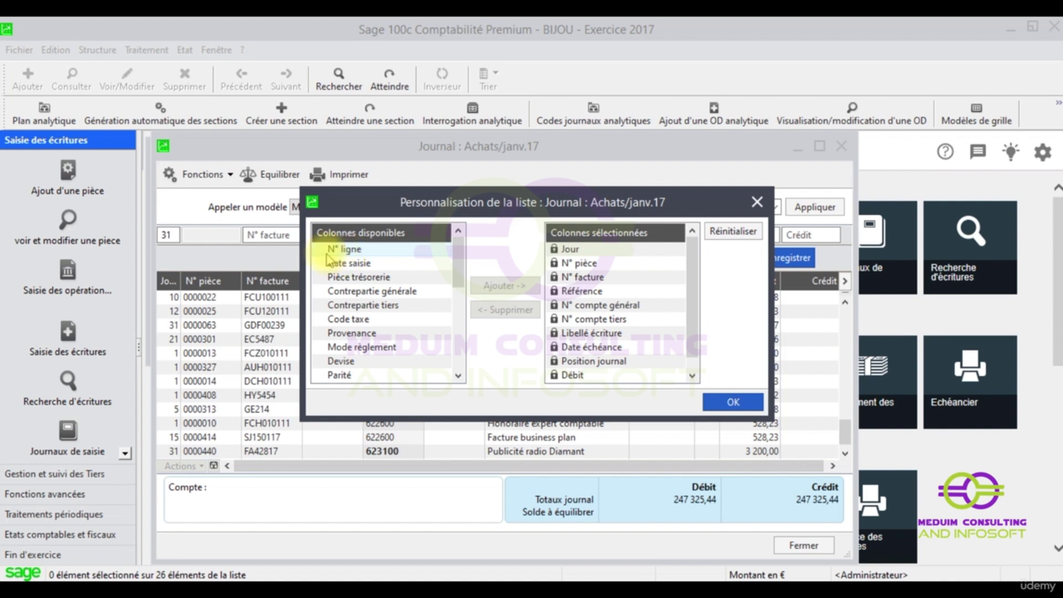
pyautogui.click(346, 250)
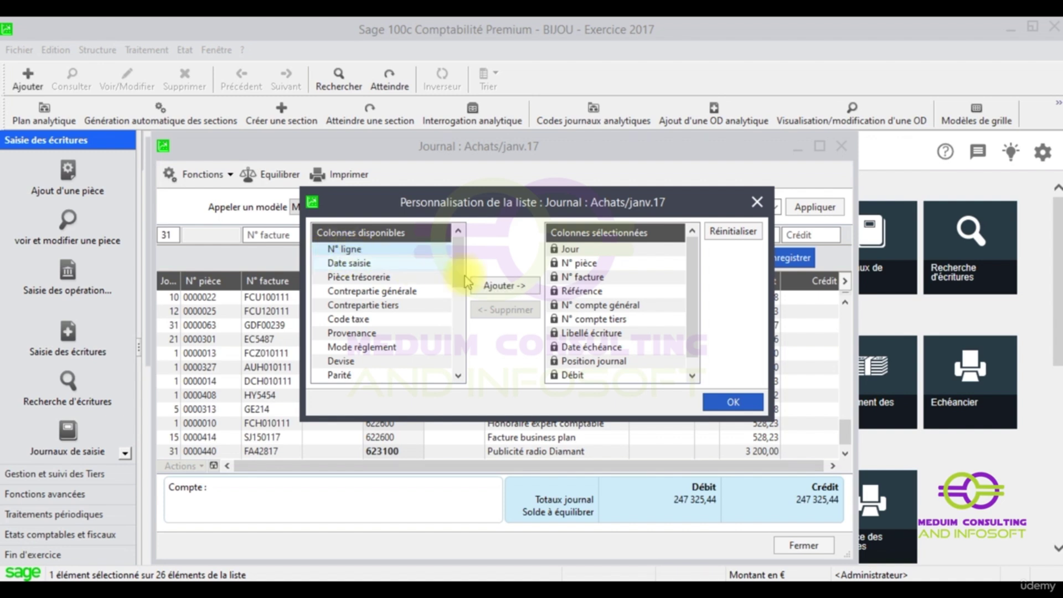
pyautogui.click(501, 285)
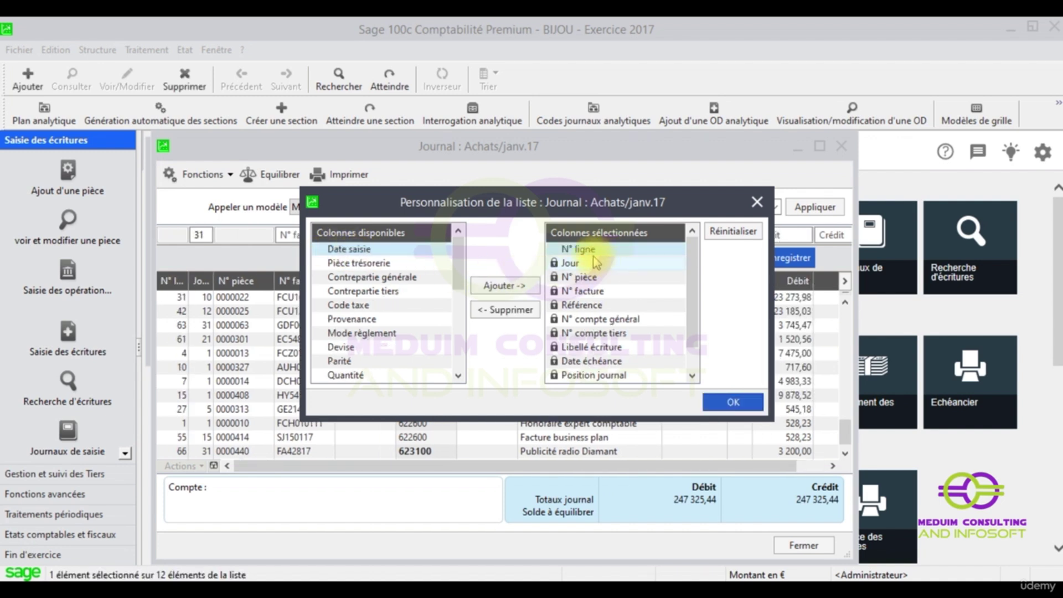
pyautogui.click(734, 402)
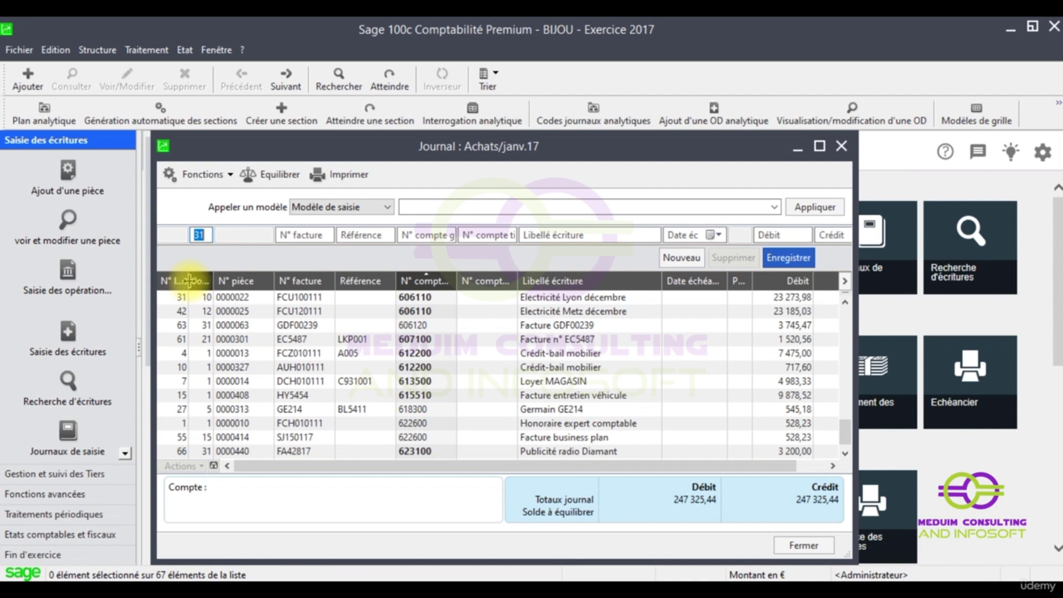
# - Widen the N° ligne column so its heading is readable, and look through the line numbers of the journal entries
pyautogui.moveTo(190, 282); pyautogui.dragTo(221, 281)
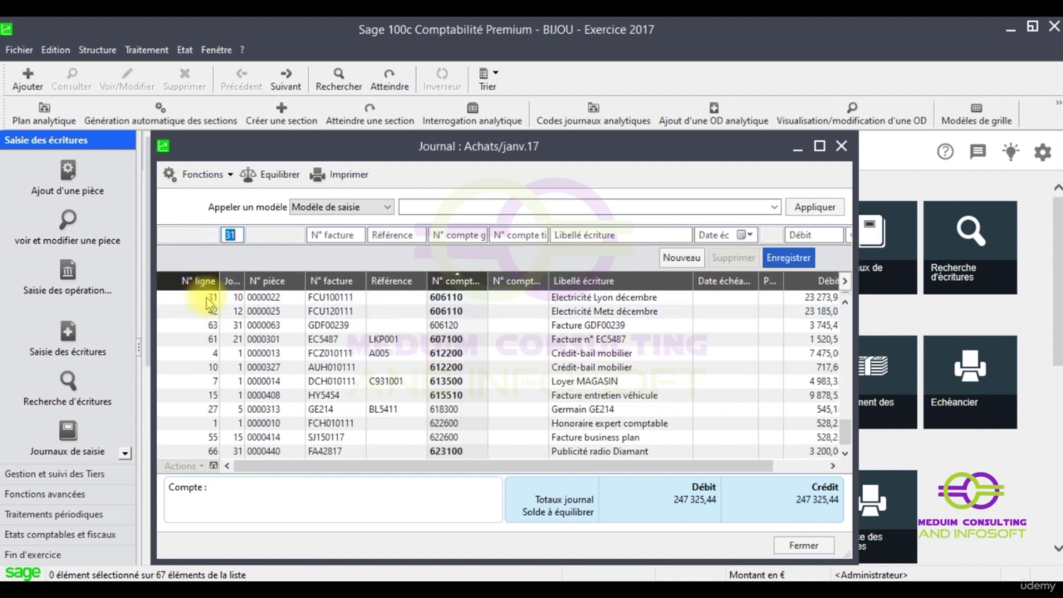
pyautogui.scroll(-1, 203, 316)
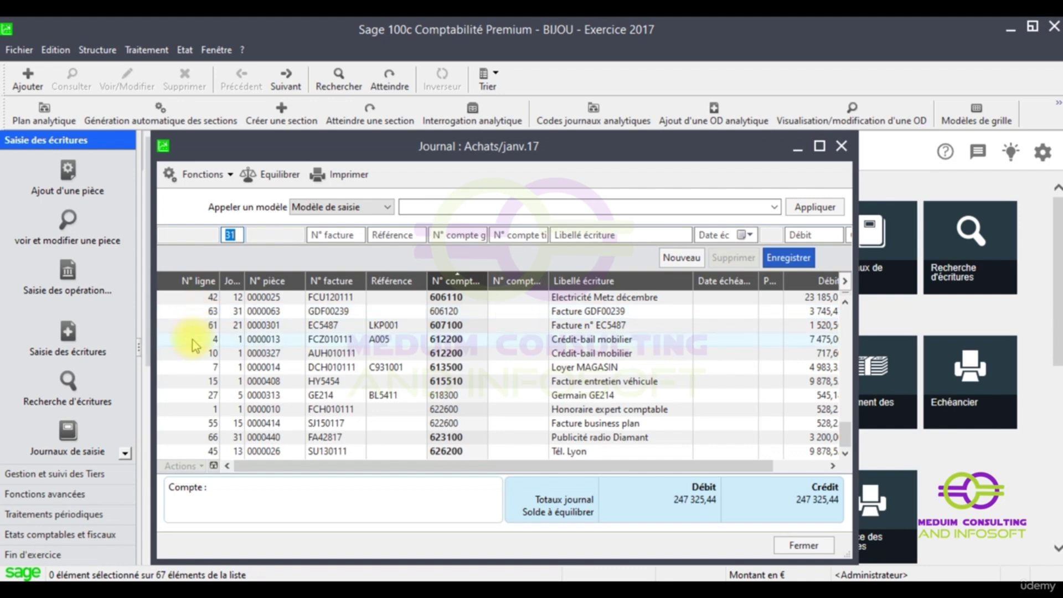
pyautogui.scroll(5, 199, 339)
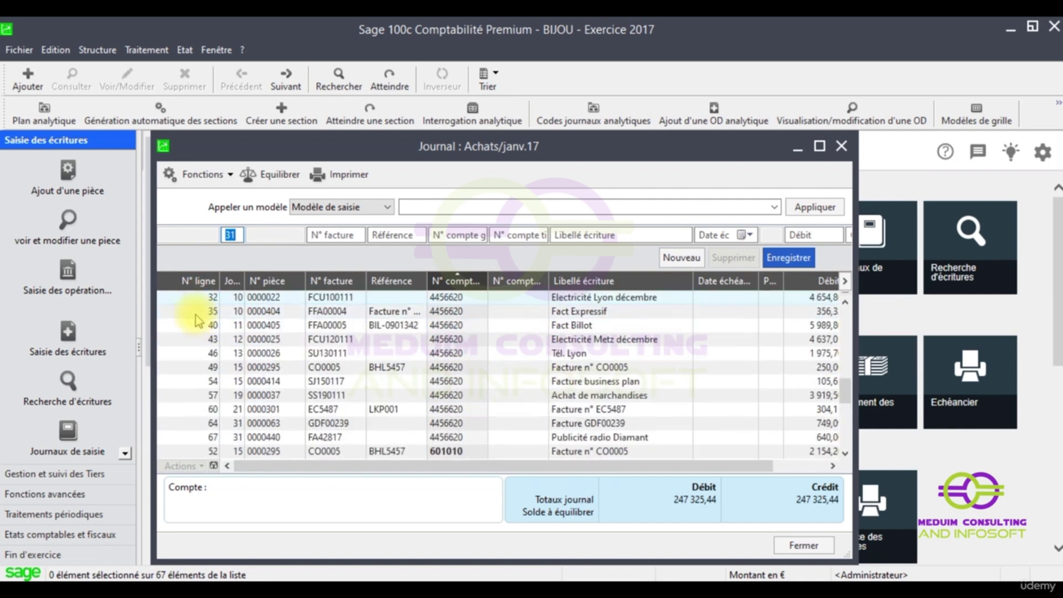
pyautogui.scroll(8, 199, 313)
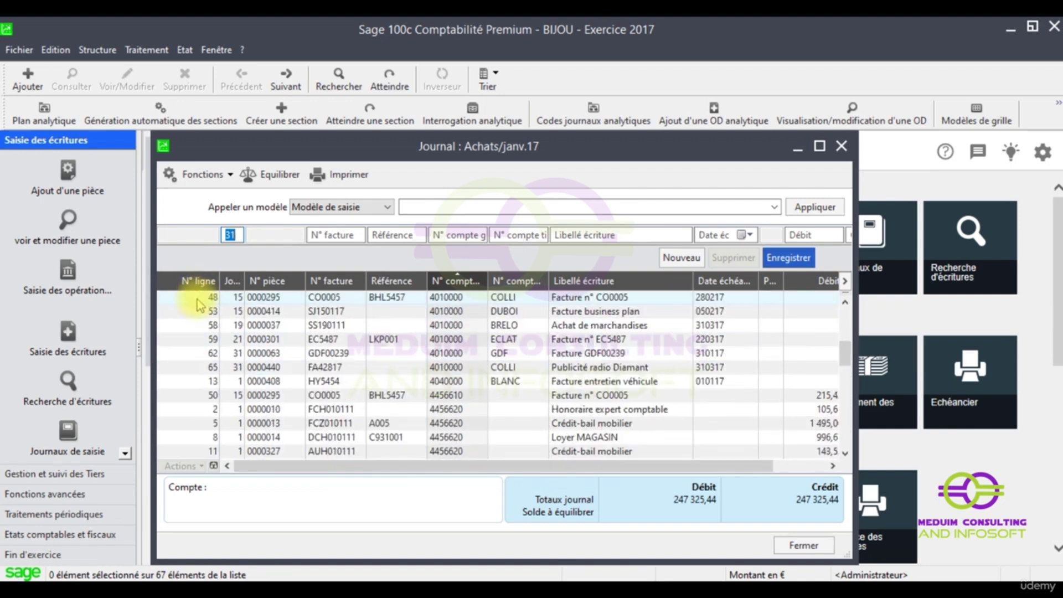
pyautogui.scroll(6, 193, 319)
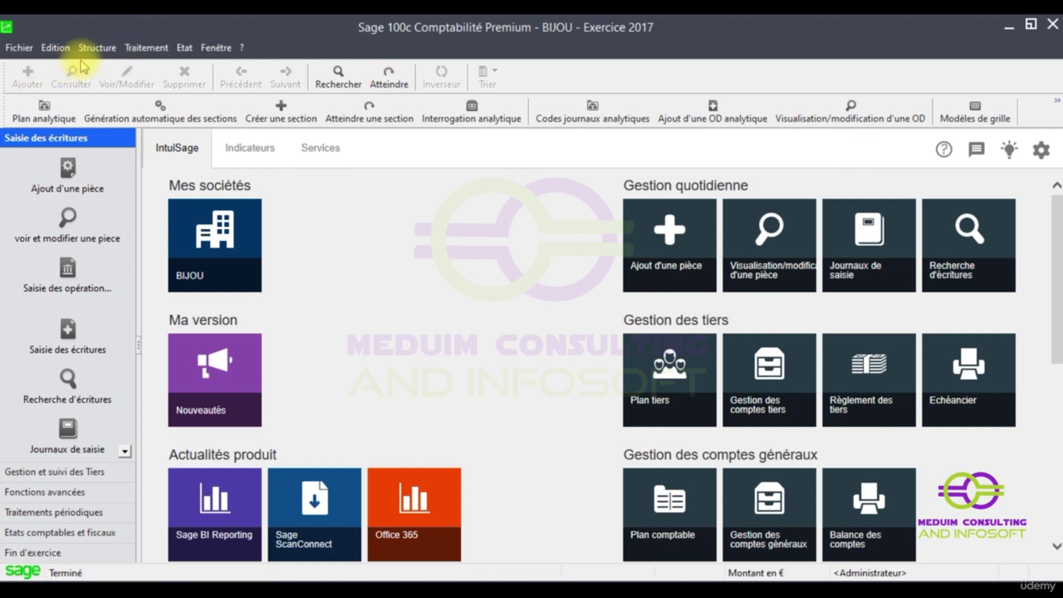
# - Open the Plan comptable and sort the accounts by Numéro in ascending order
pyautogui.click(94, 49)
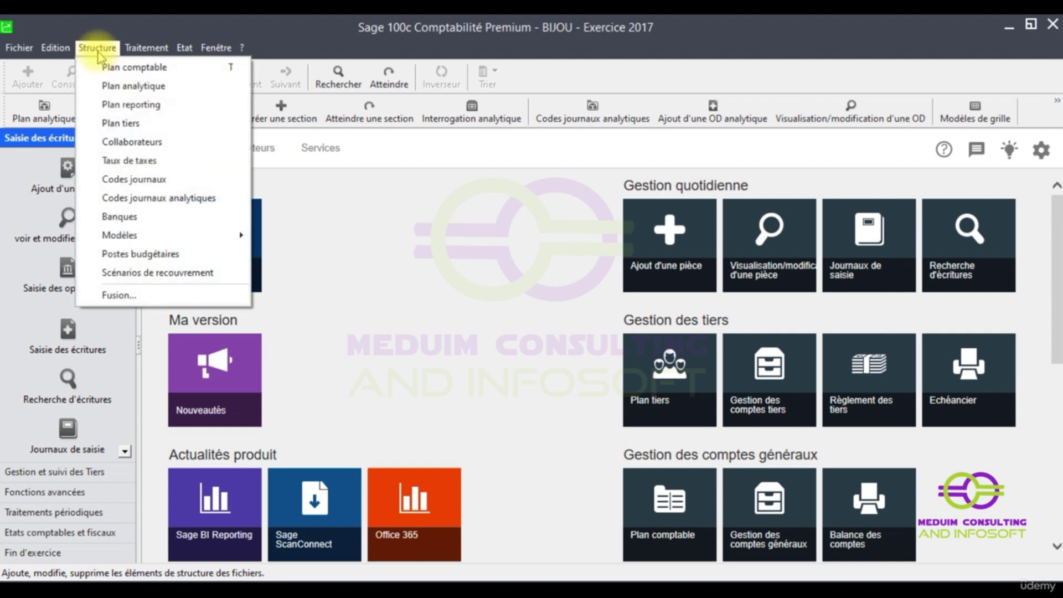
pyautogui.click(152, 67)
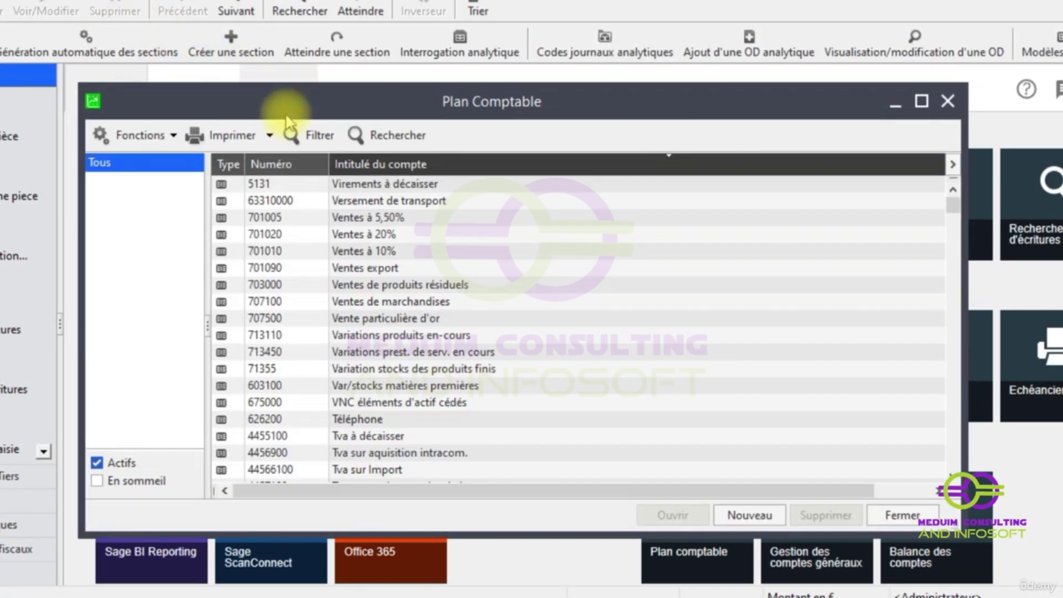
pyautogui.moveTo(361, 112); pyautogui.dragTo(360, 90)
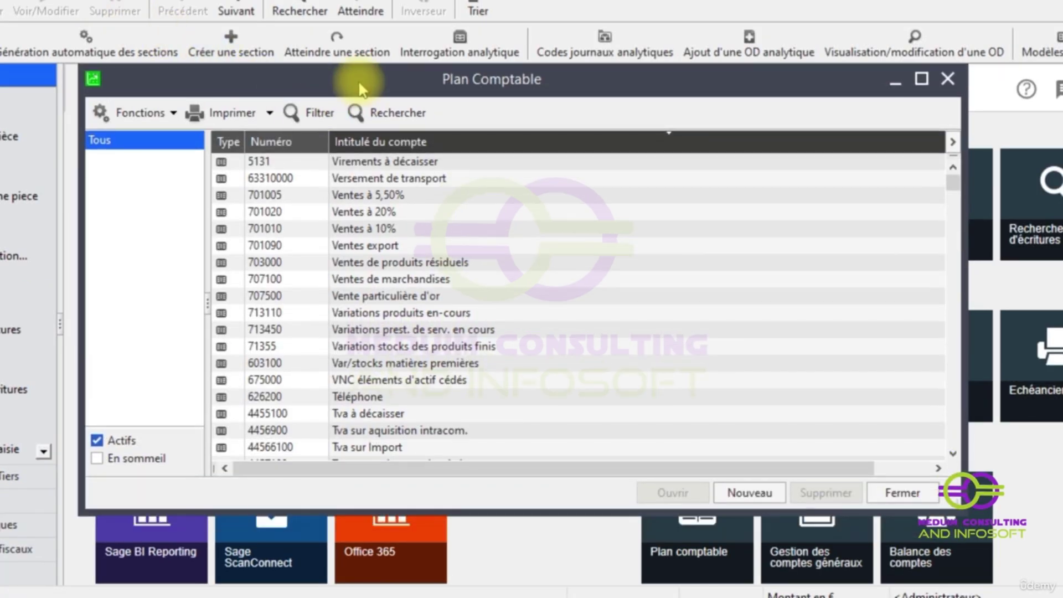
pyautogui.click(287, 140)
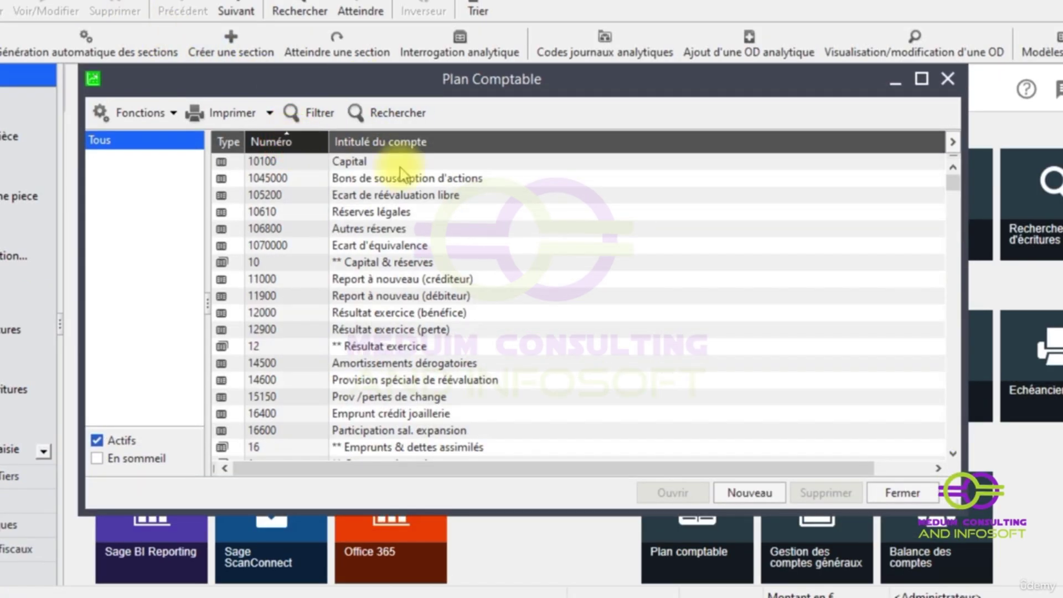
pyautogui.scroll(-5, 470, 274)
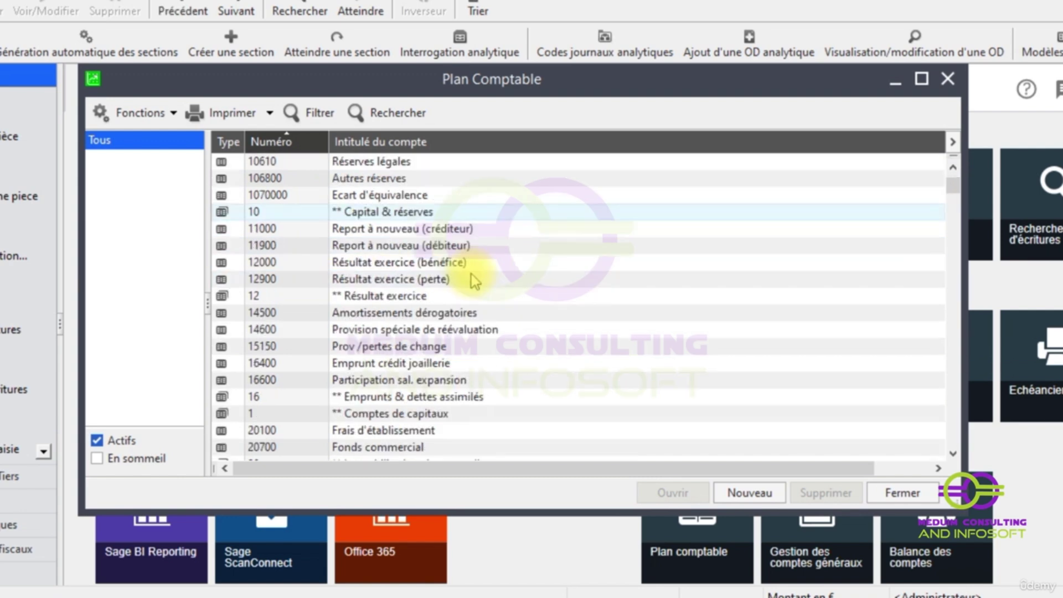
pyautogui.scroll(5, 477, 295)
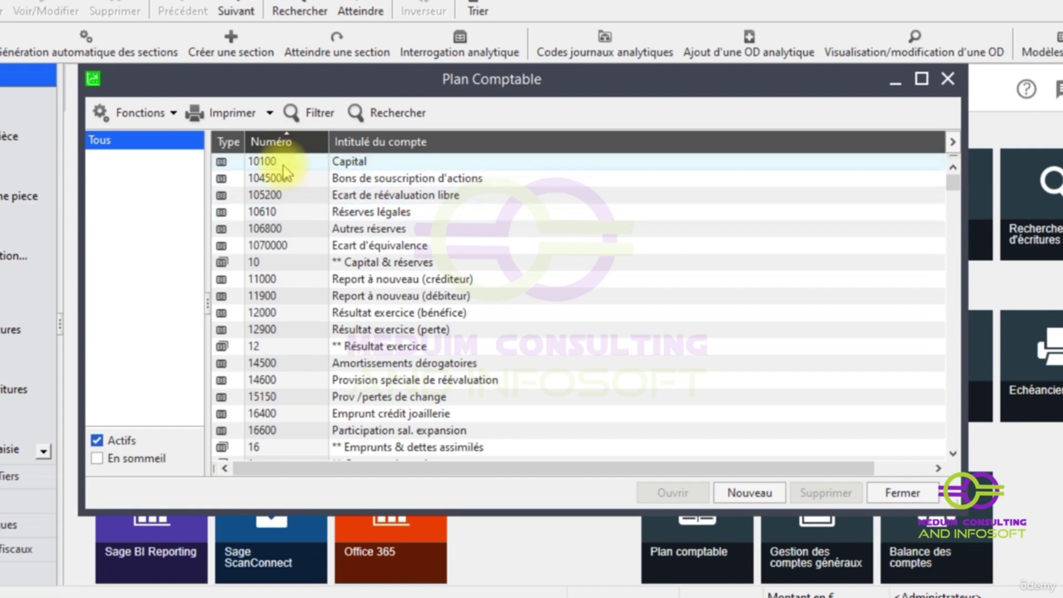
pyautogui.scroll(-7, 293, 222)
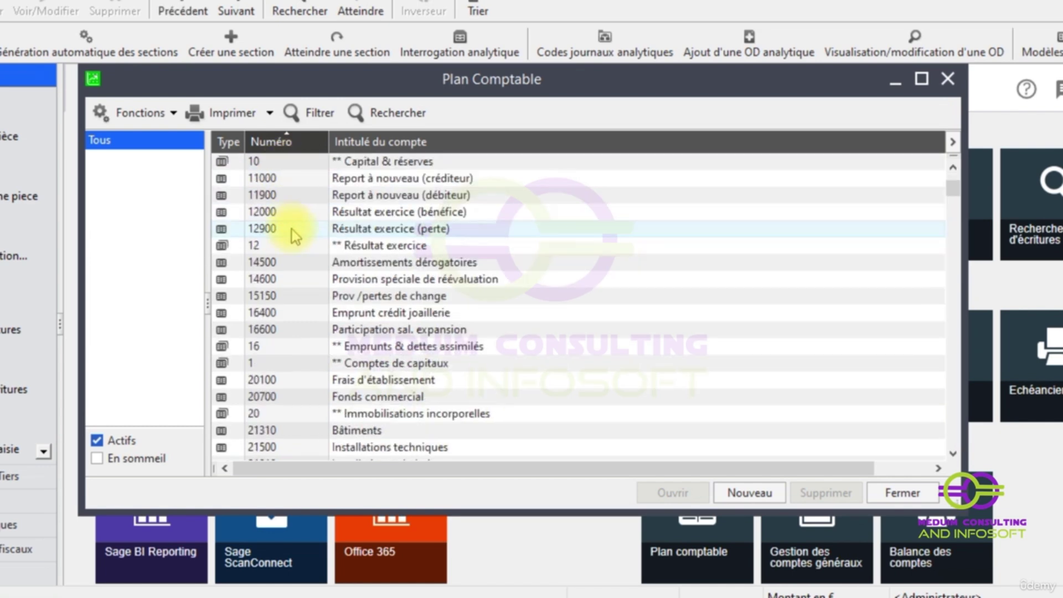
pyautogui.scroll(7, 302, 252)
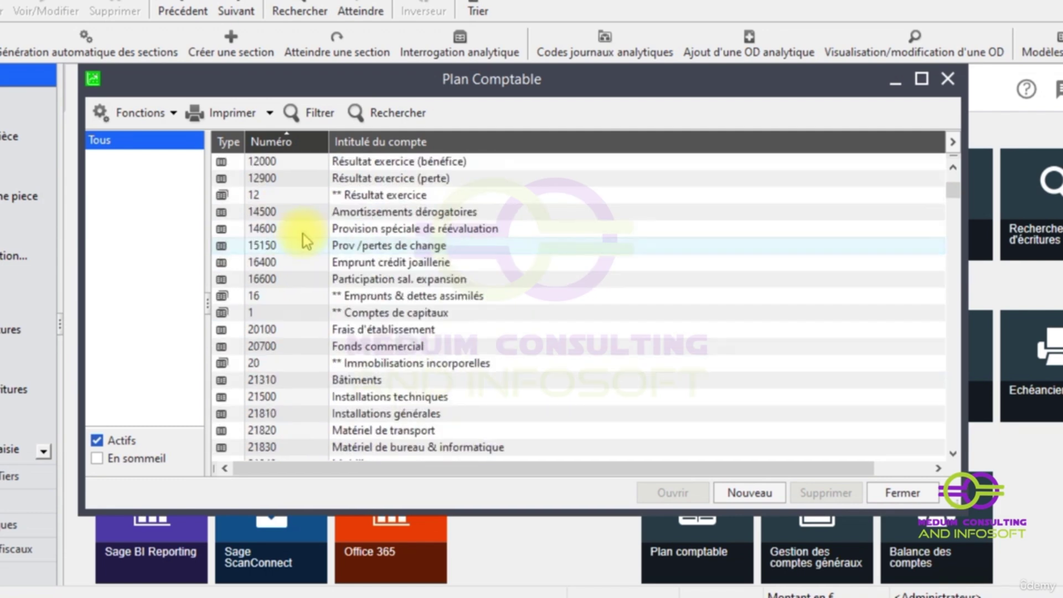
# - Sort the accounts by descending Numéro, and by Intitulé du compte in ascending and descending order
pyautogui.click(287, 145)
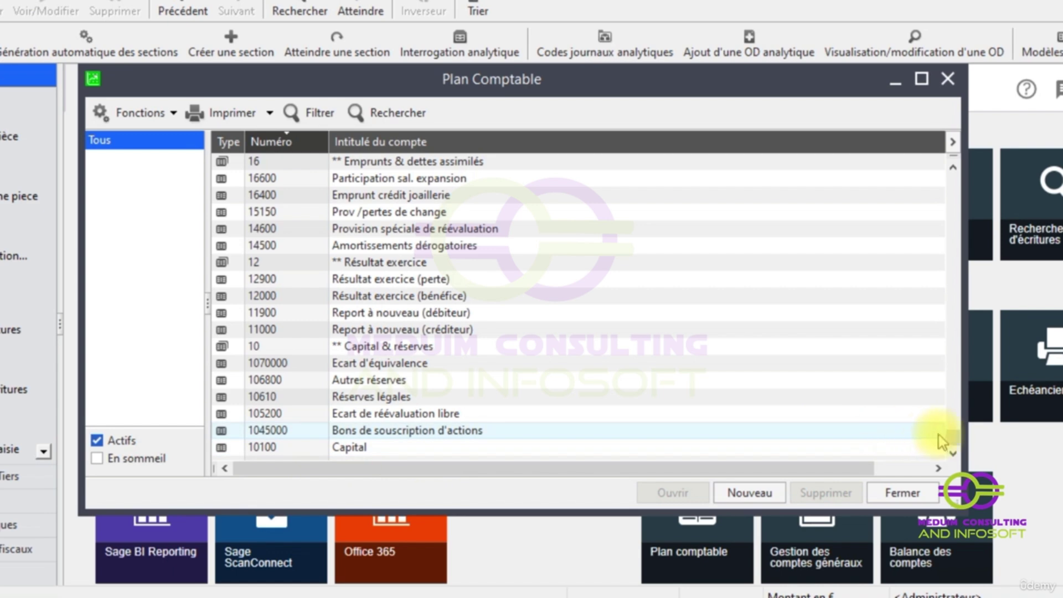
pyautogui.moveTo(953, 442); pyautogui.dragTo(954, 183)
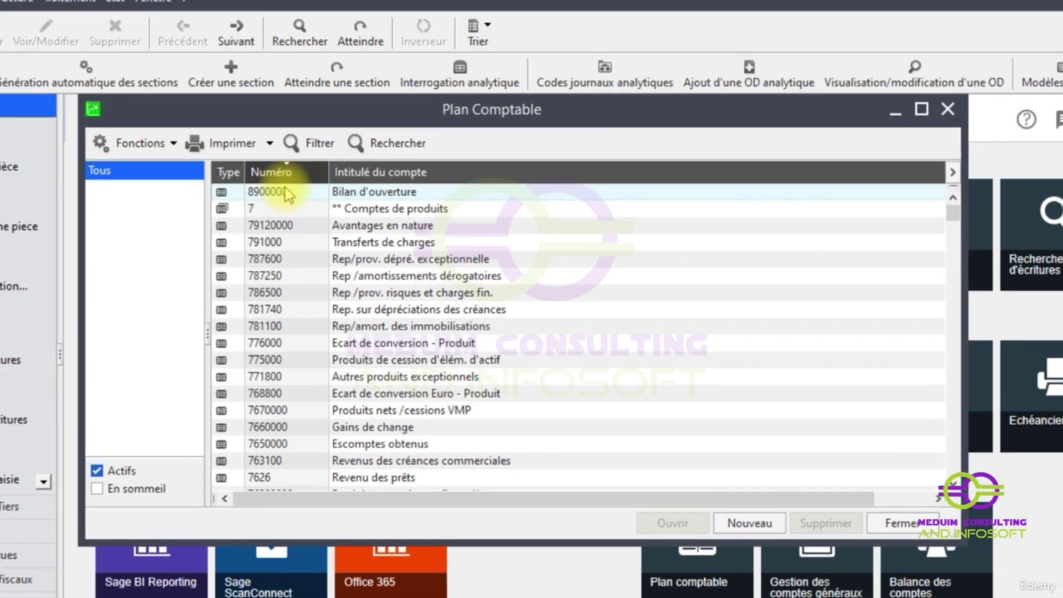
pyautogui.click(377, 174)
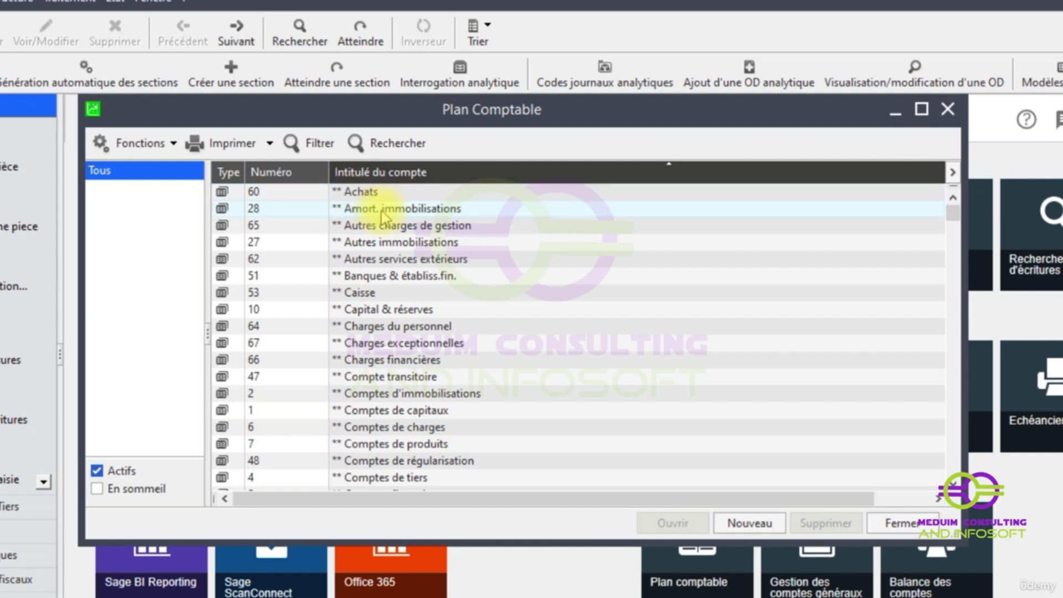
pyautogui.click(365, 176)
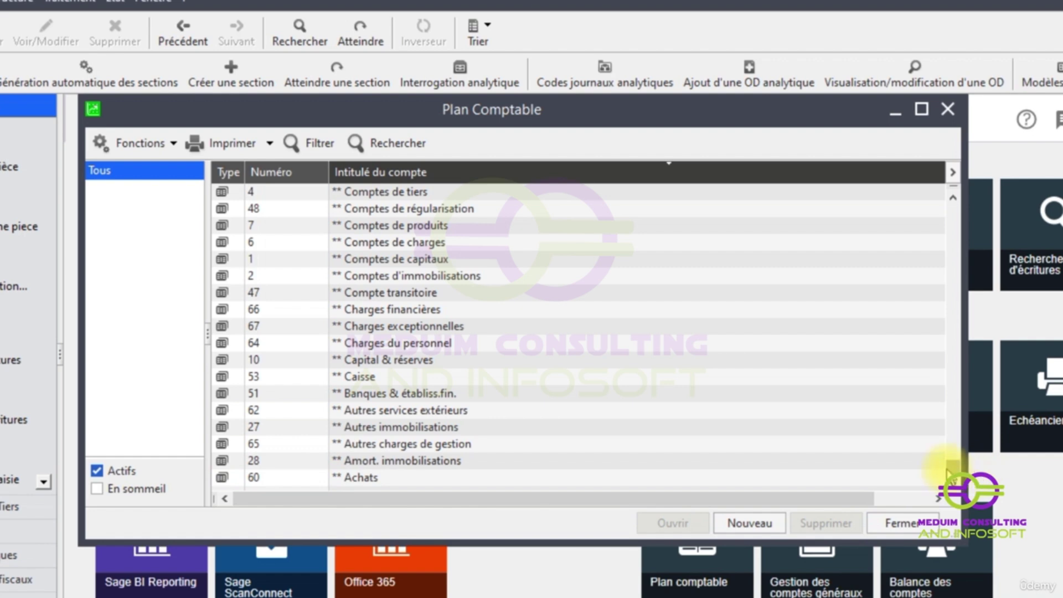
pyautogui.moveTo(954, 468); pyautogui.dragTo(950, 200)
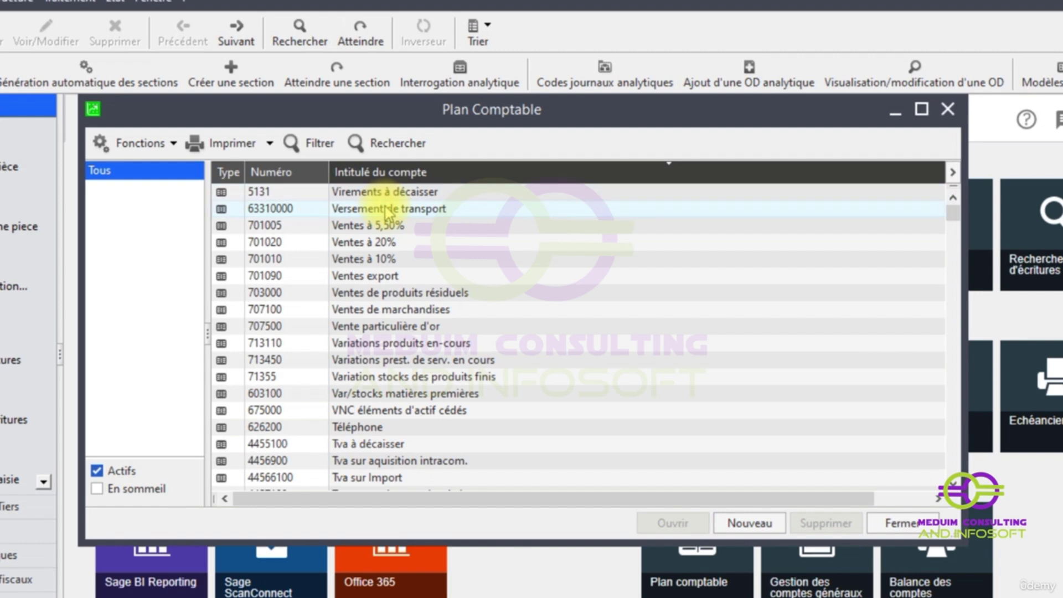
# - Sort the accounts by ascending Numéro again and jump to the first account number starting with 6
pyautogui.click(290, 175)
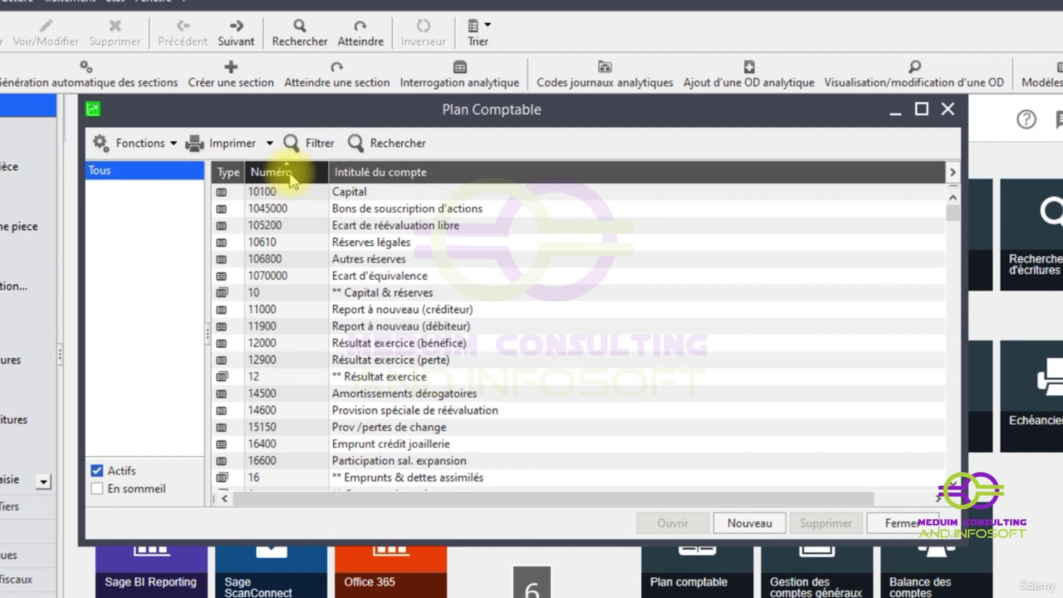
pyautogui.press('6')
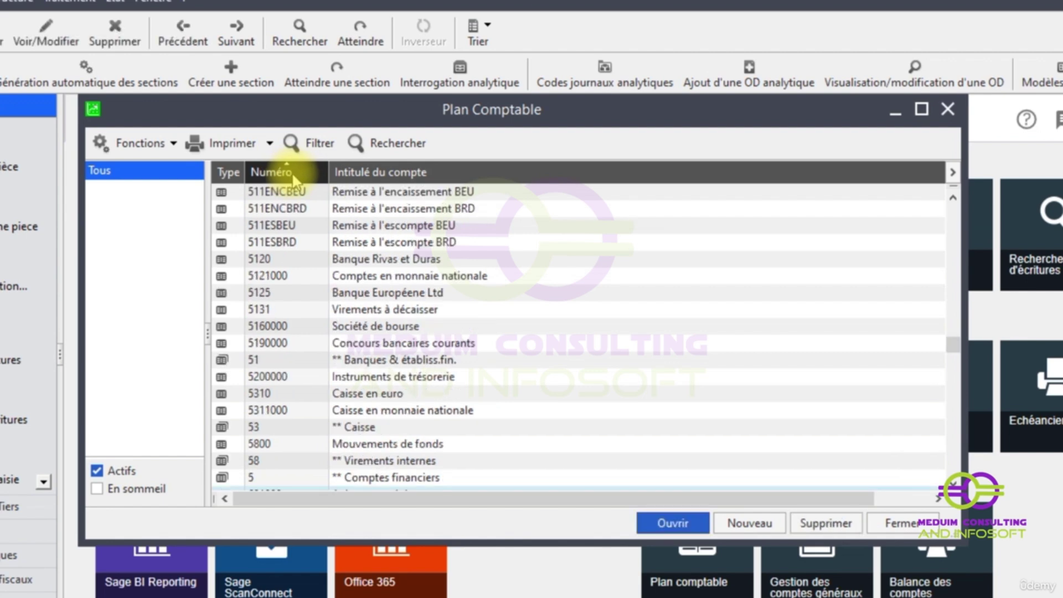
pyautogui.scroll(-4, 360, 306)
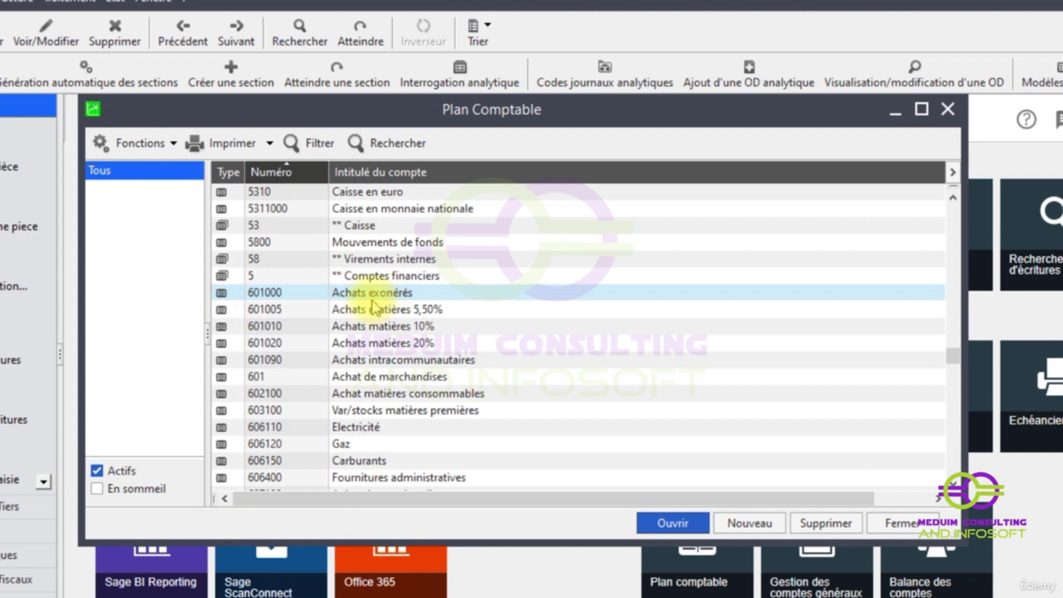
pyautogui.scroll(-2, 385, 326)
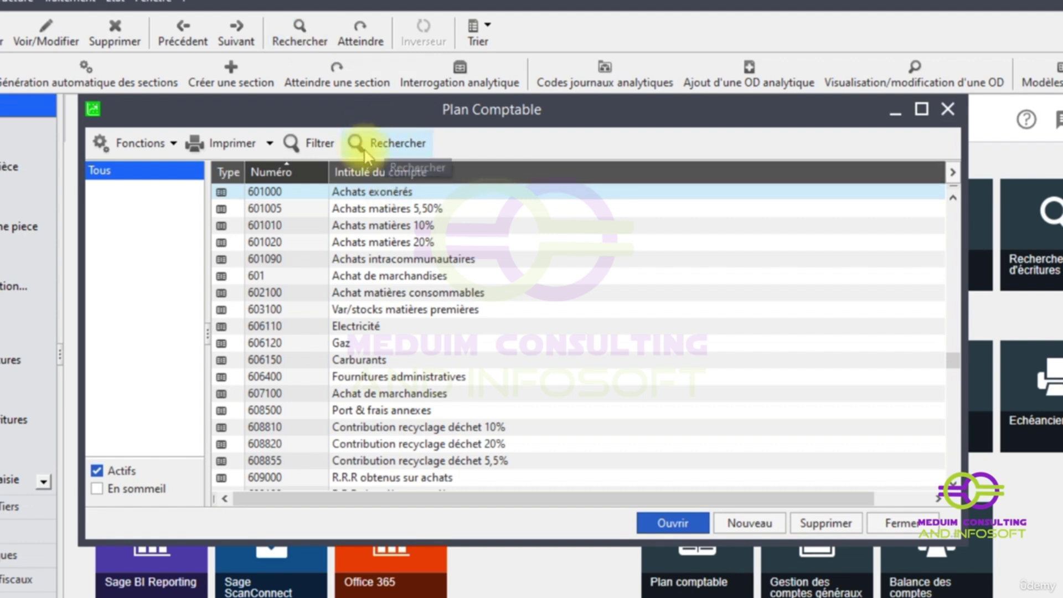
# - Open the search for the Plan comptable and review the fields available as search criteria
pyautogui.click(381, 142)
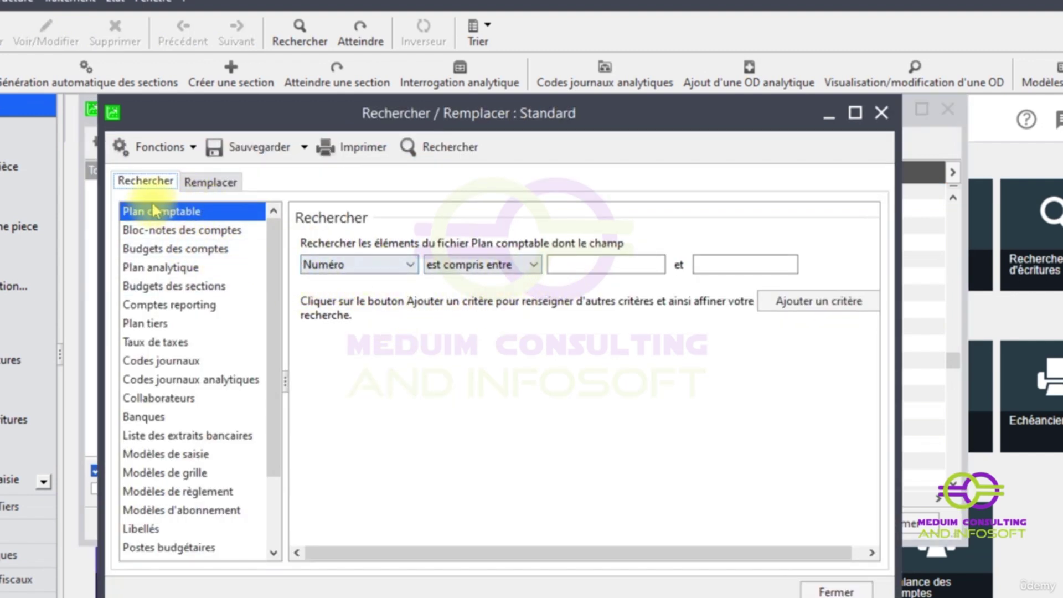
pyautogui.click(410, 269)
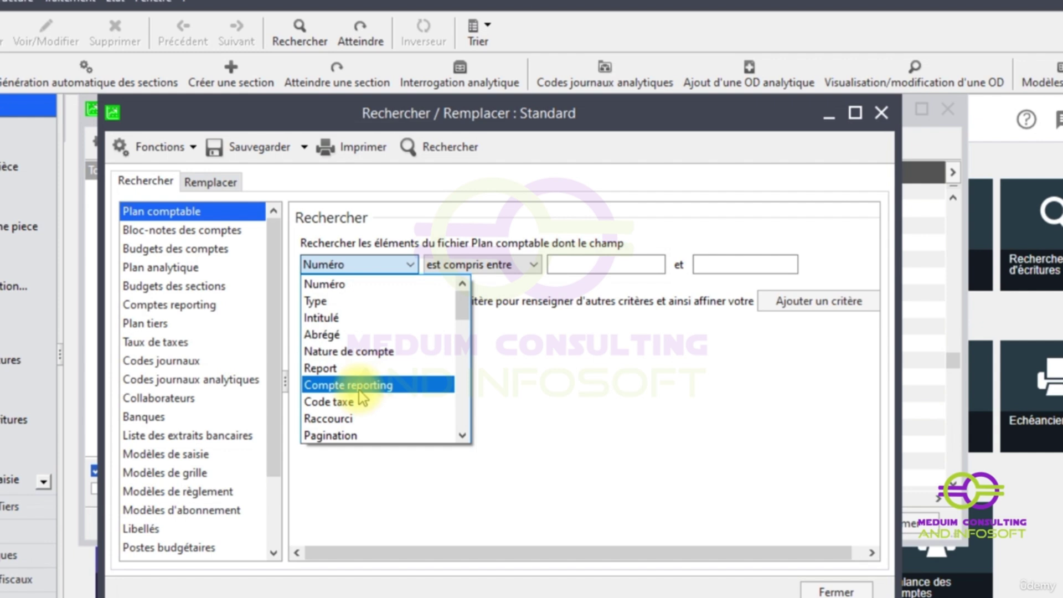
pyautogui.click(408, 270)
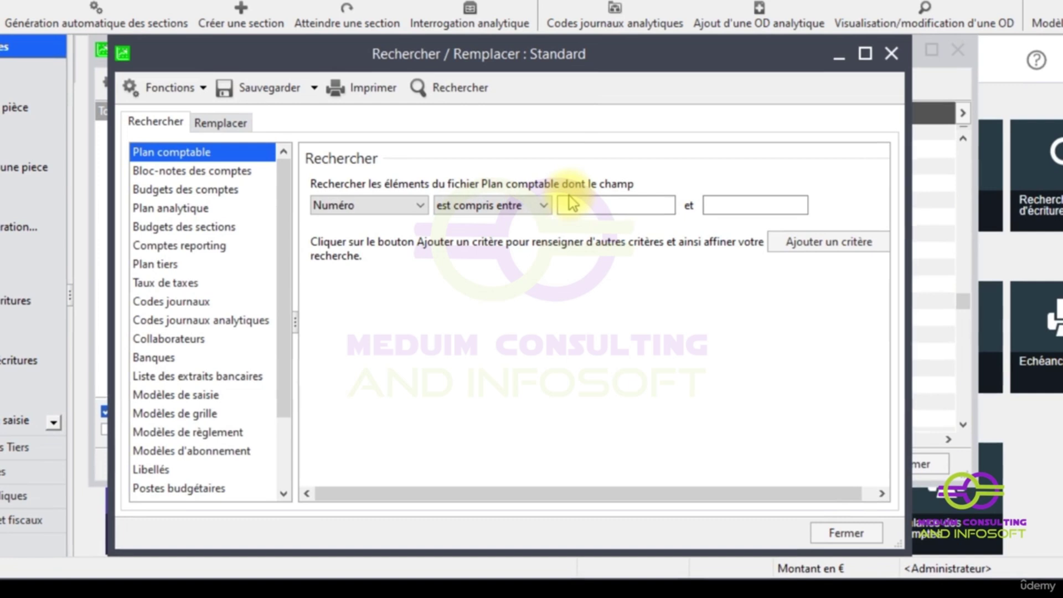
# - Enter the search criterion Numéro est compris entre 60 et 68 and put it in the list of multiple criteria
pyautogui.click(567, 243)
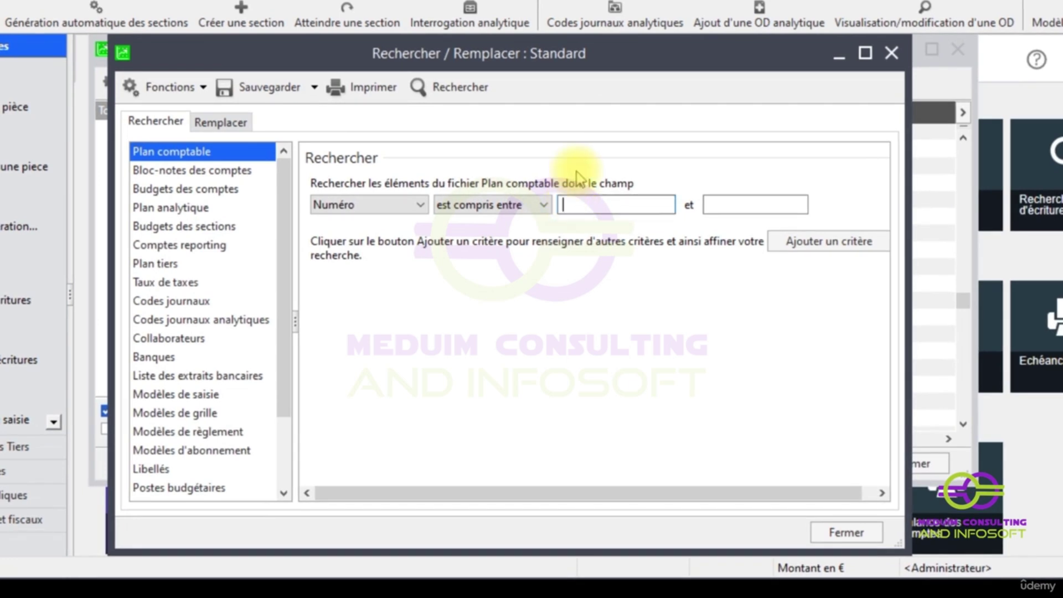
pyautogui.write('56')
pyautogui.press('BackSpace')
pyautogui.press('BackSpace')
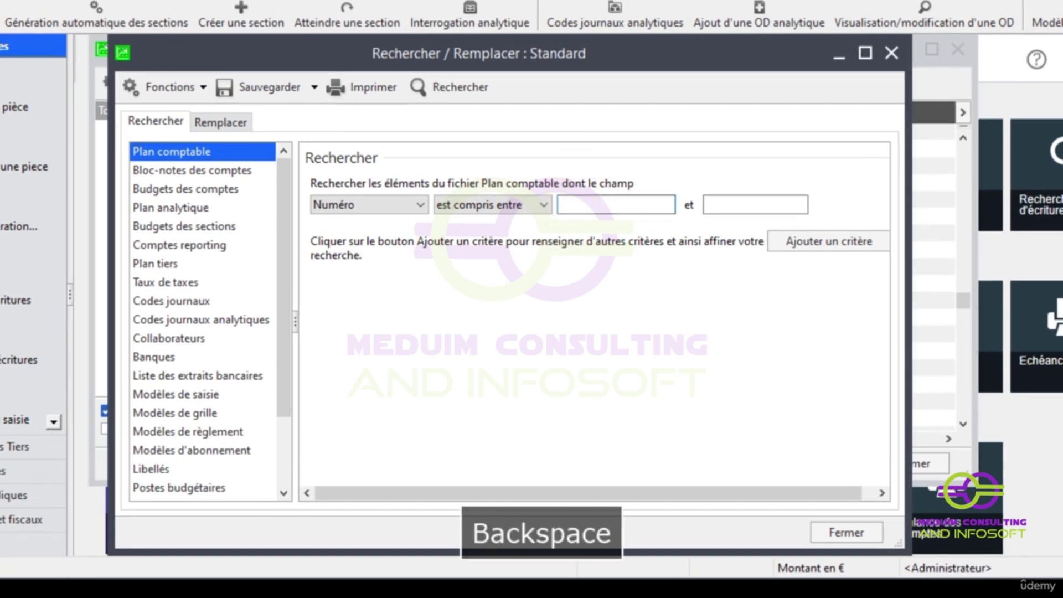
pyautogui.write('60')
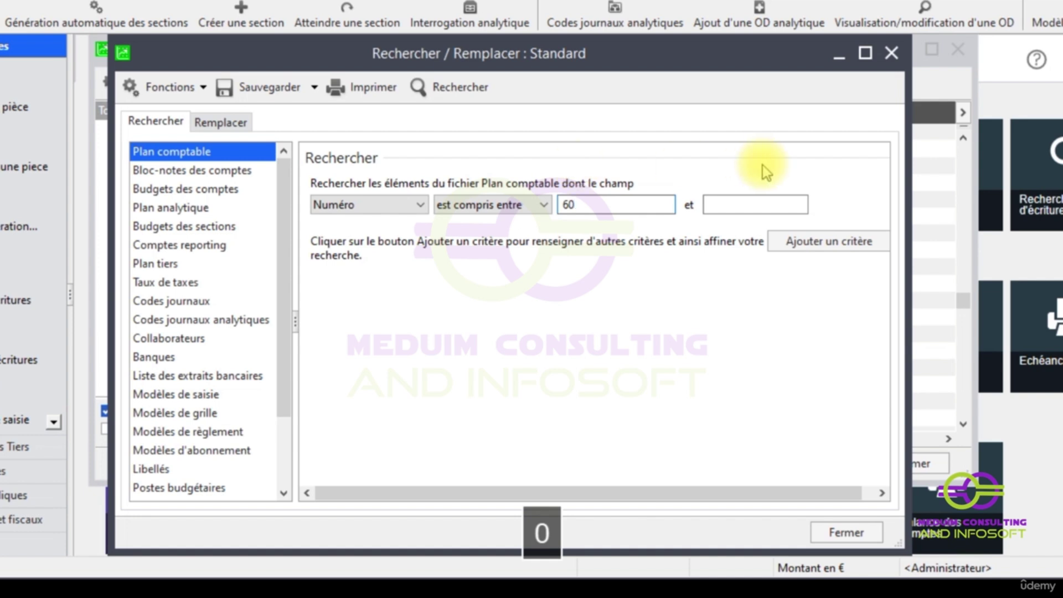
pyautogui.click(722, 205)
pyautogui.write('68')
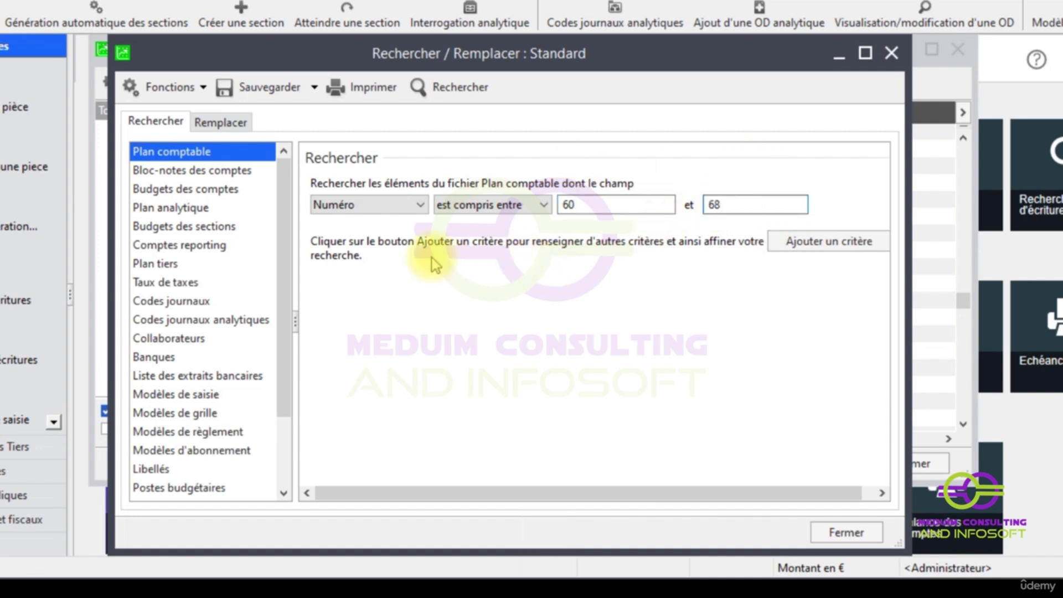
pyautogui.click(827, 242)
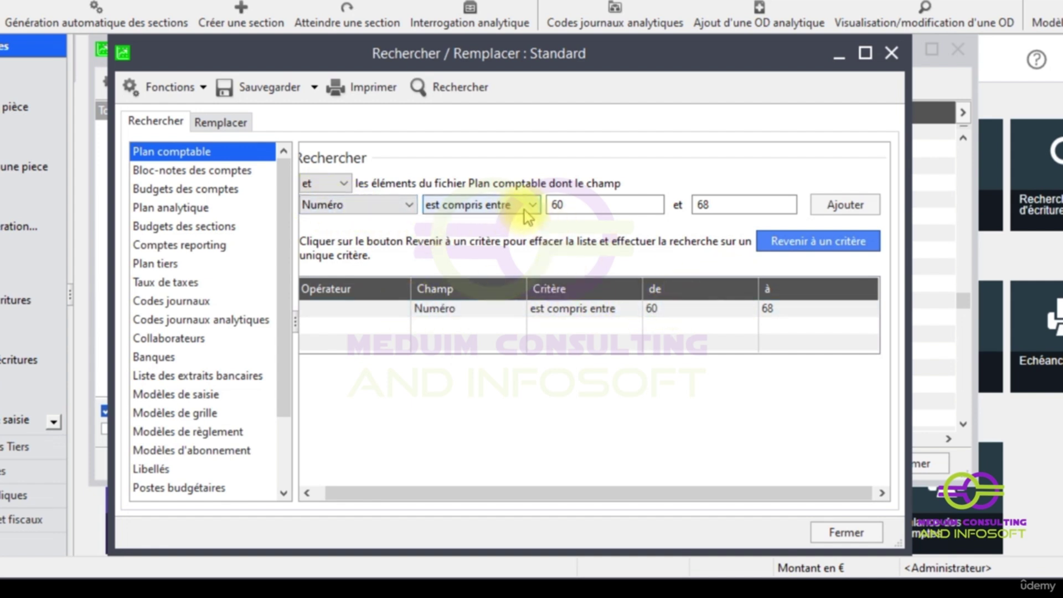
# - Add a second search criterion with the operator et: Code taxe contient D20
pyautogui.click(415, 206)
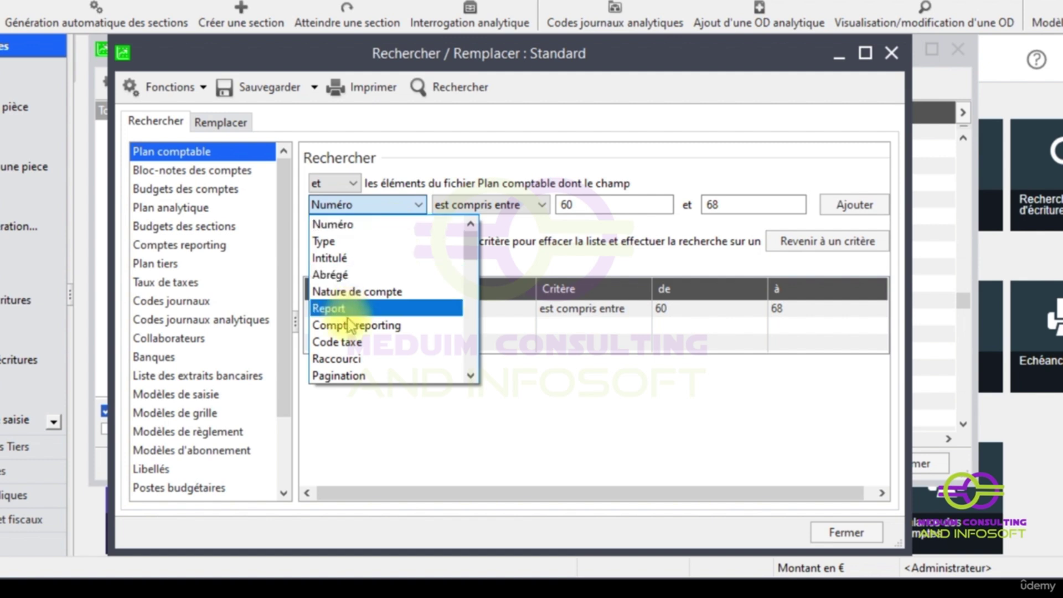
pyautogui.click(349, 343)
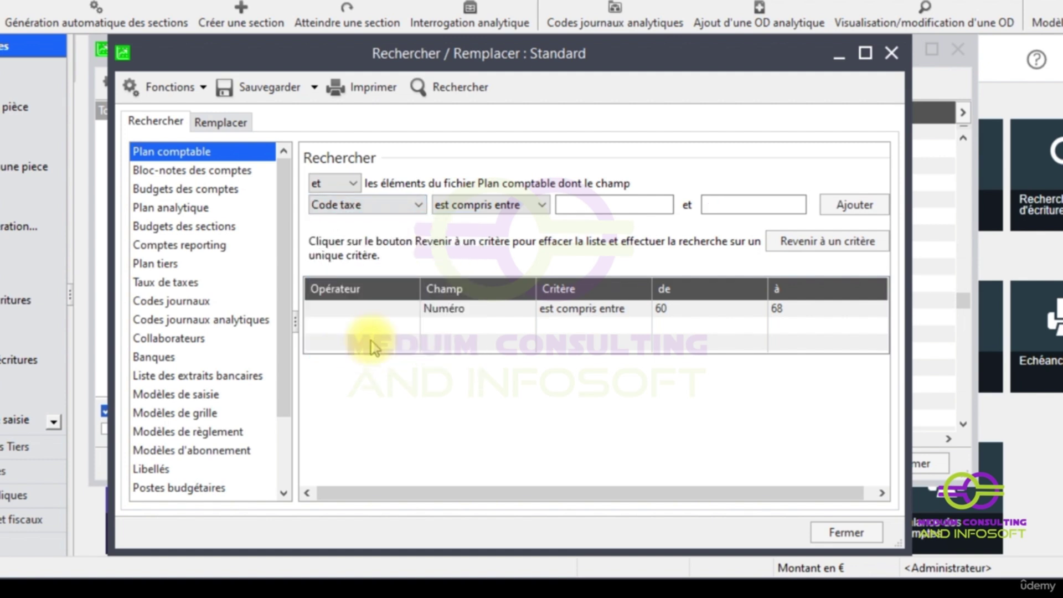
pyautogui.click(532, 205)
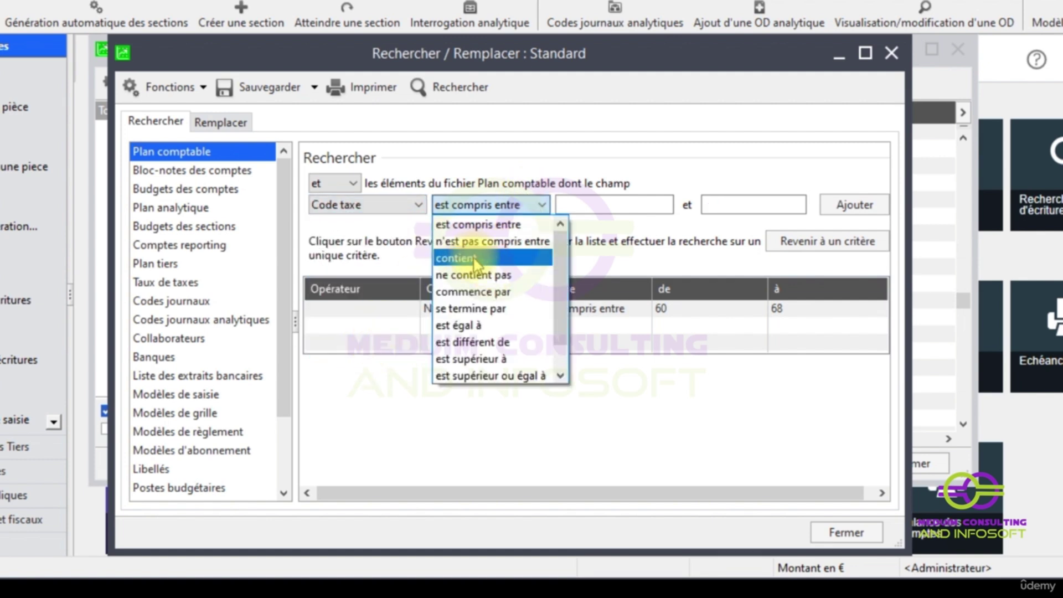
pyautogui.click(480, 258)
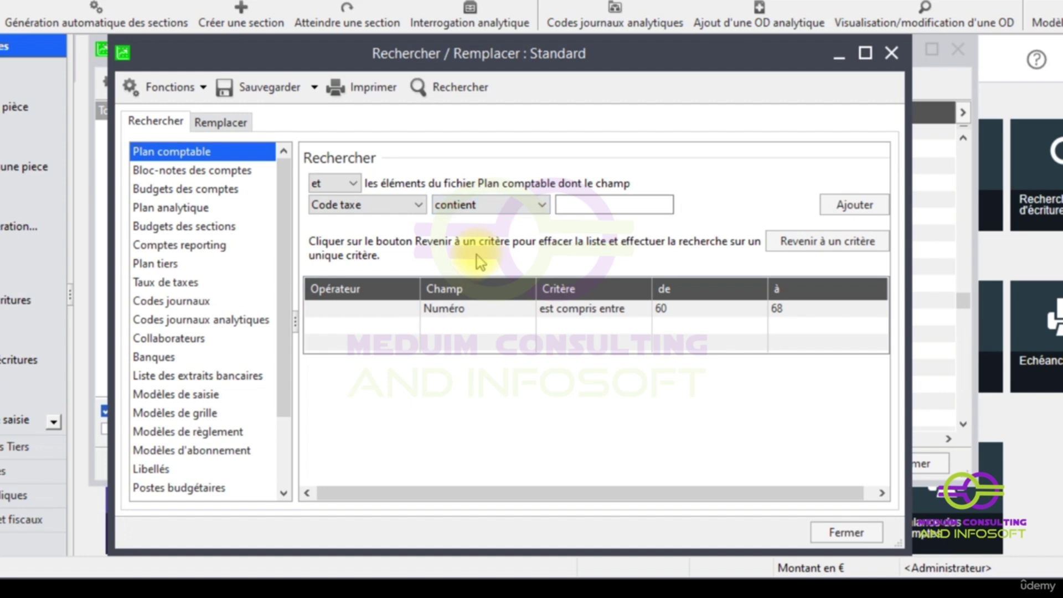
pyautogui.click(611, 204)
pyautogui.press('F4')
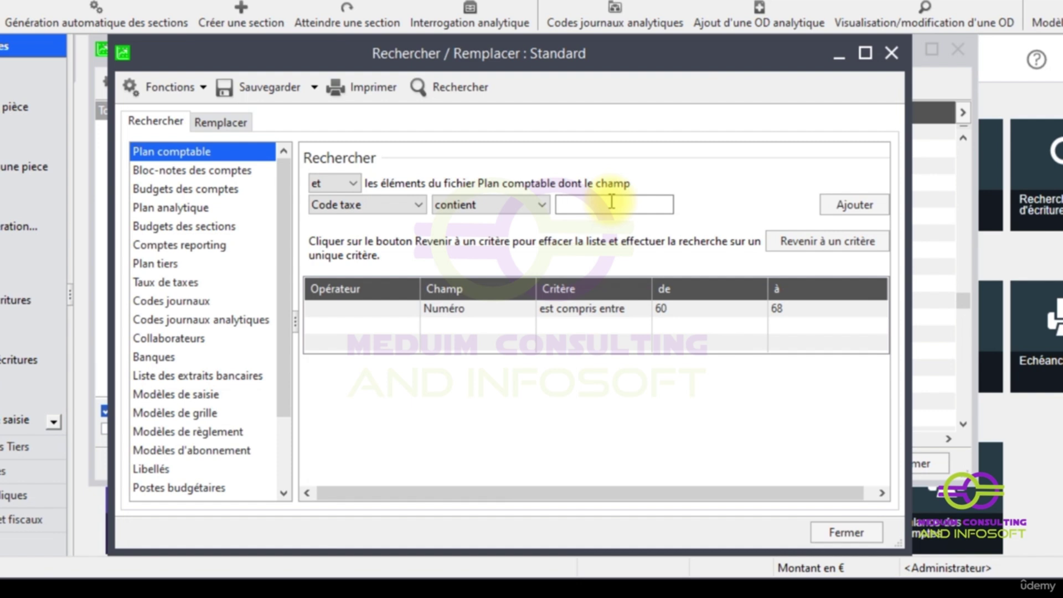
pyautogui.write('D')
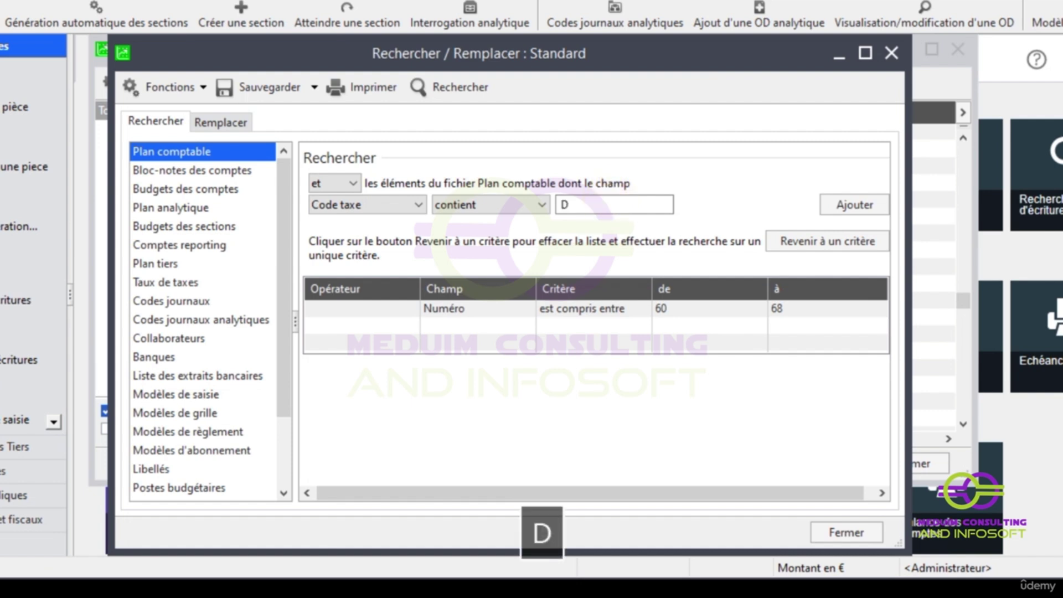
pyautogui.write('20')
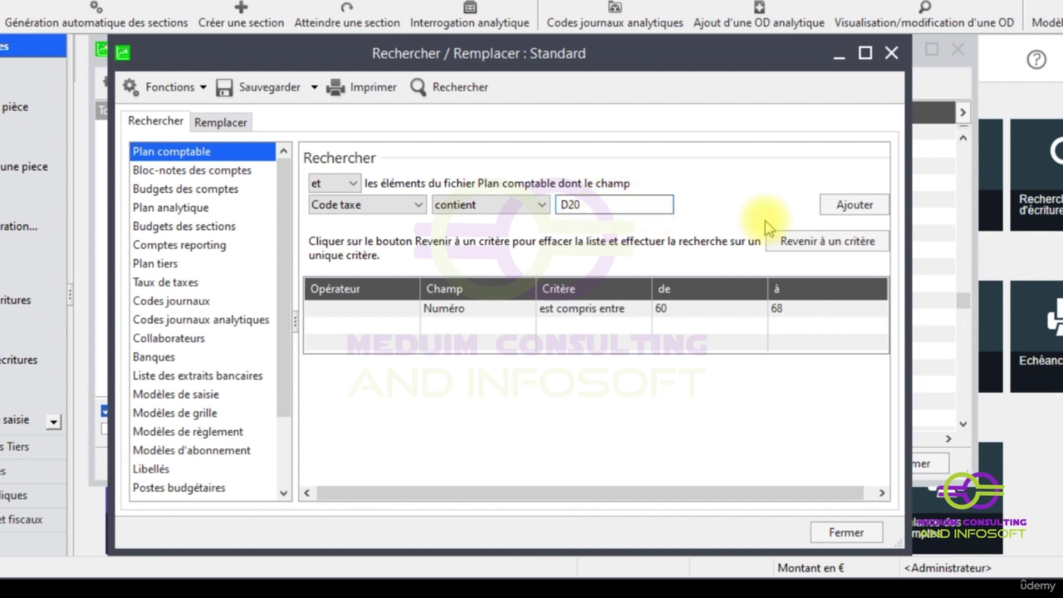
pyautogui.click(848, 209)
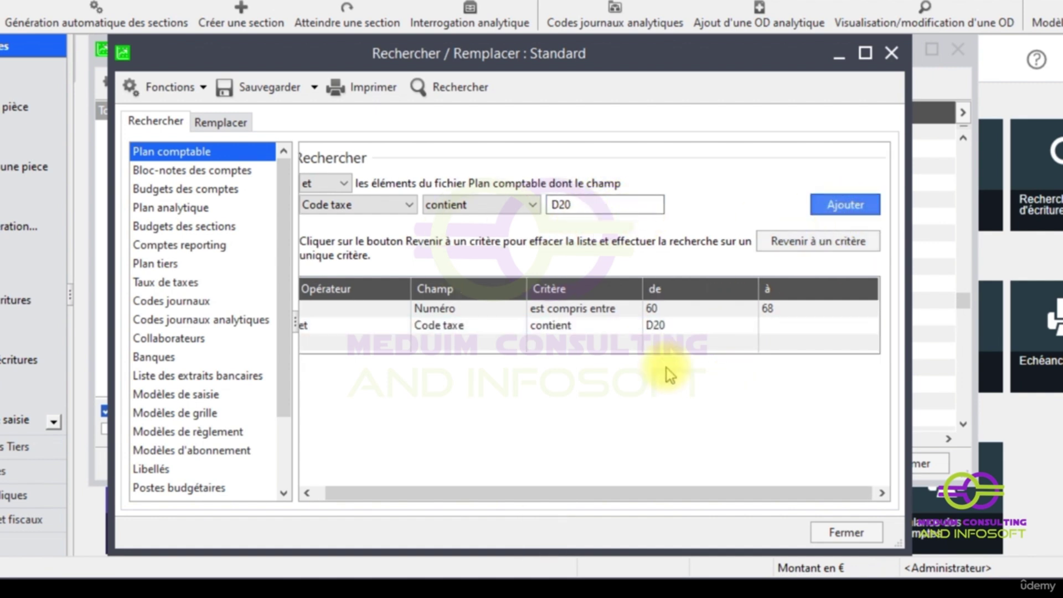
# - Run the search with both criteria, enlarge the results window and look through the matching accounts
pyautogui.click(450, 88)
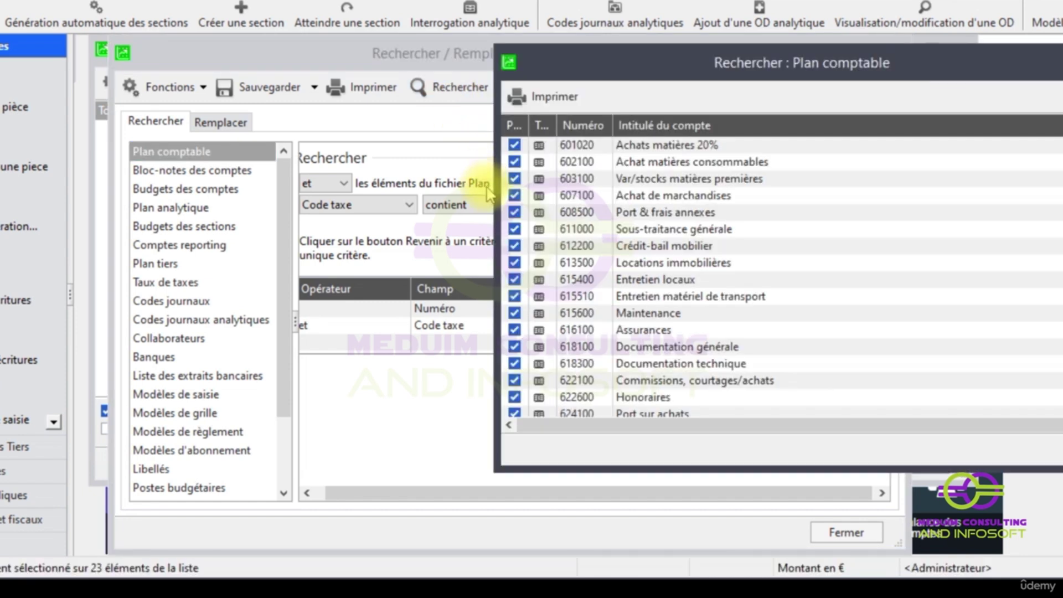
pyautogui.moveTo(738, 58); pyautogui.dragTo(437, 51)
pyautogui.click(778, 59)
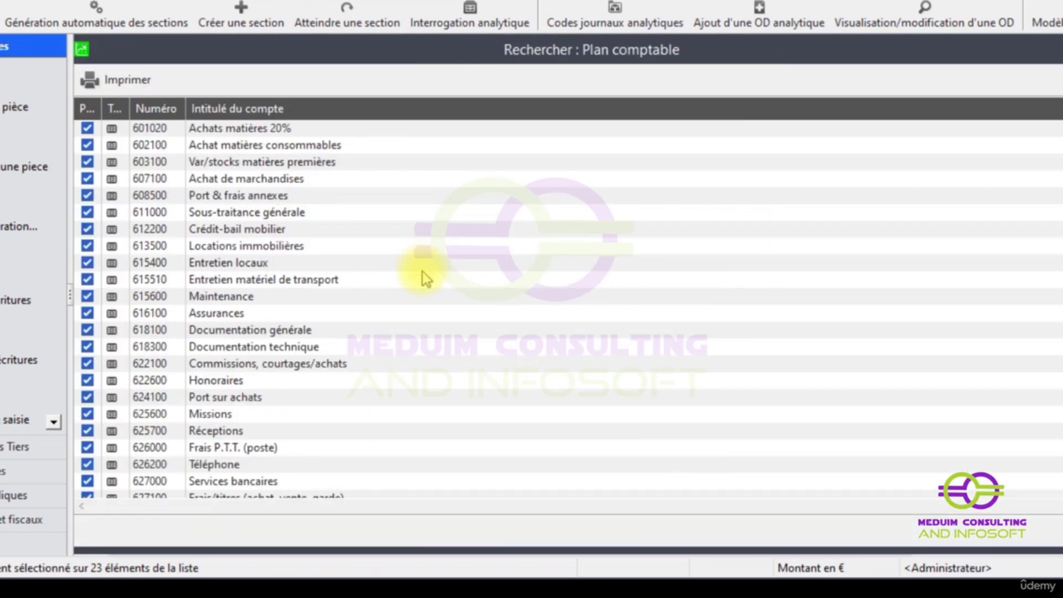
pyautogui.scroll(-1, 474, 401)
pyautogui.scroll(1, 477, 386)
pyautogui.scroll(-1, 458, 413)
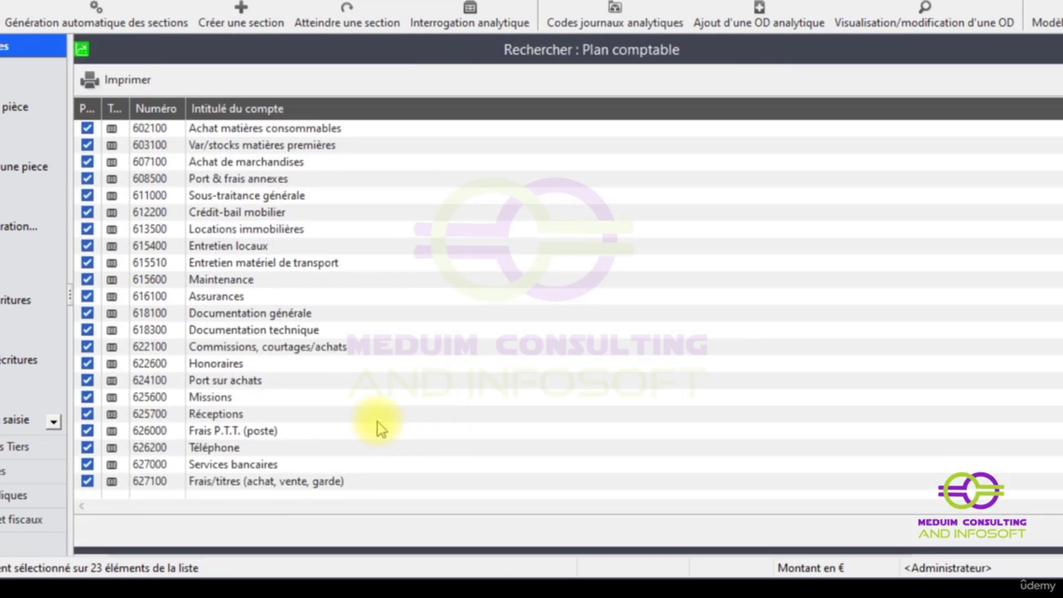
pyautogui.scroll(1, 323, 353)
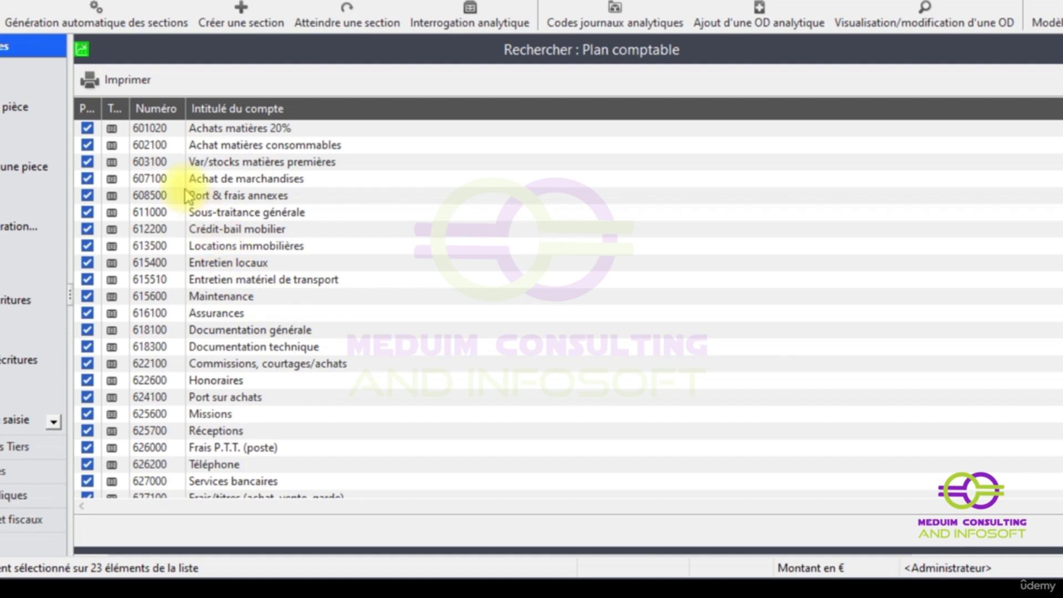
pyautogui.scroll(-1, 210, 272)
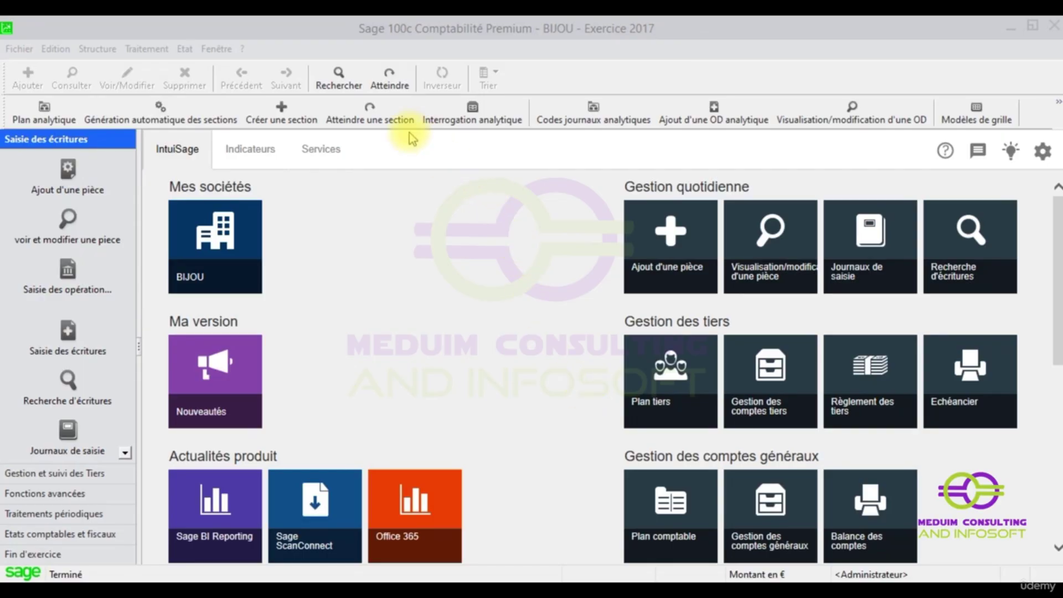
# - Open the Plan comptable list, bring up its search window and close that search window again
pyautogui.click(319, 32)
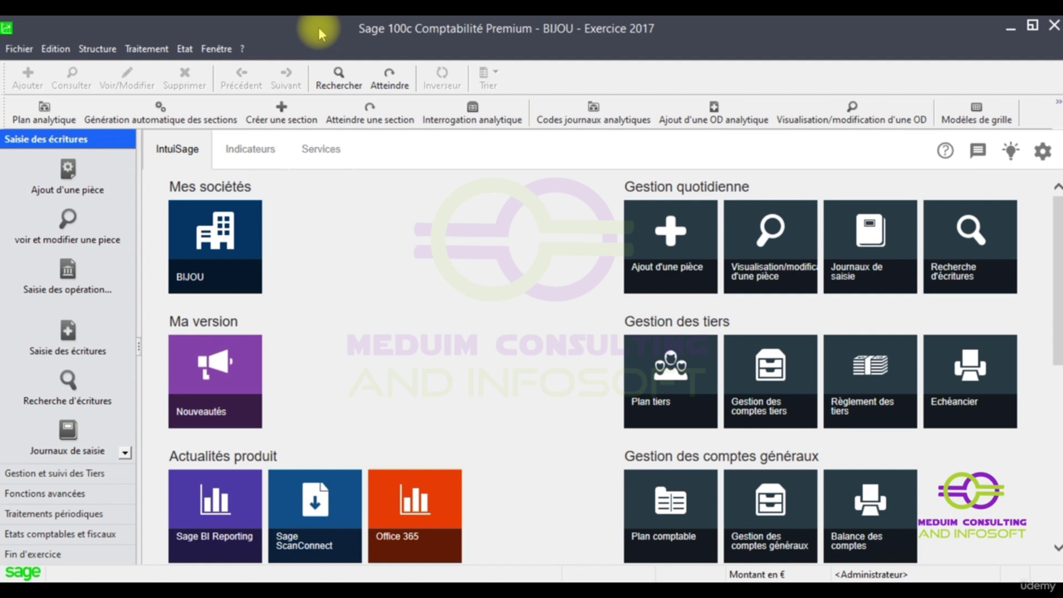
pyautogui.click(98, 51)
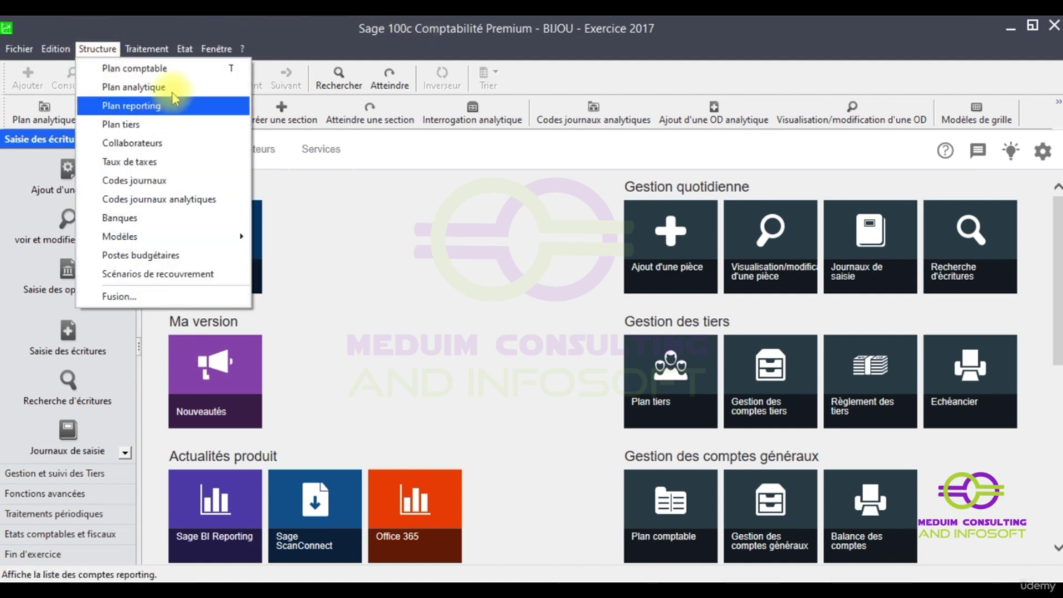
pyautogui.click(157, 73)
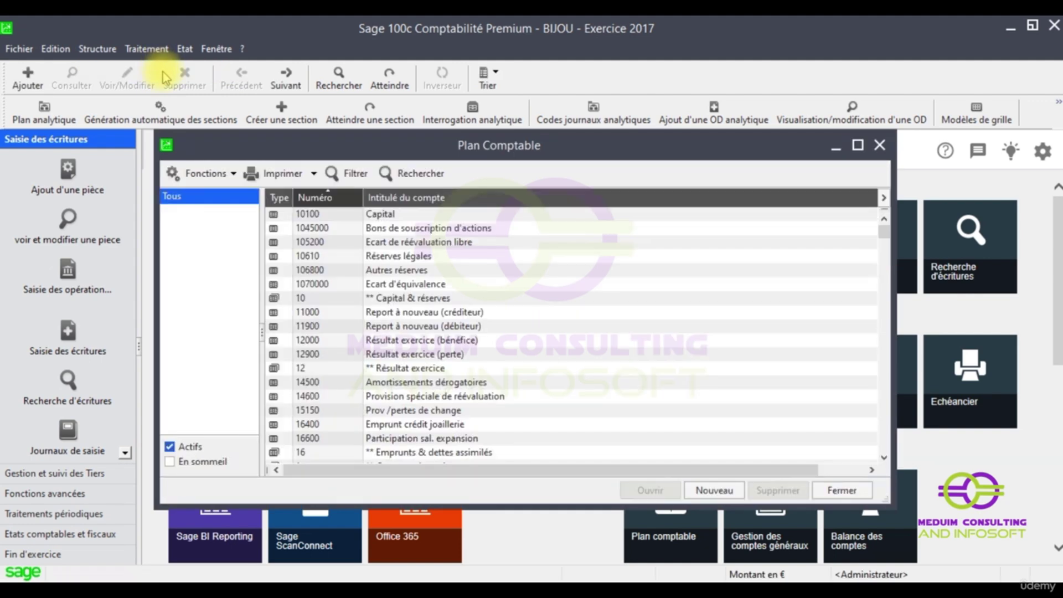
pyautogui.moveTo(419, 150); pyautogui.dragTo(420, 187)
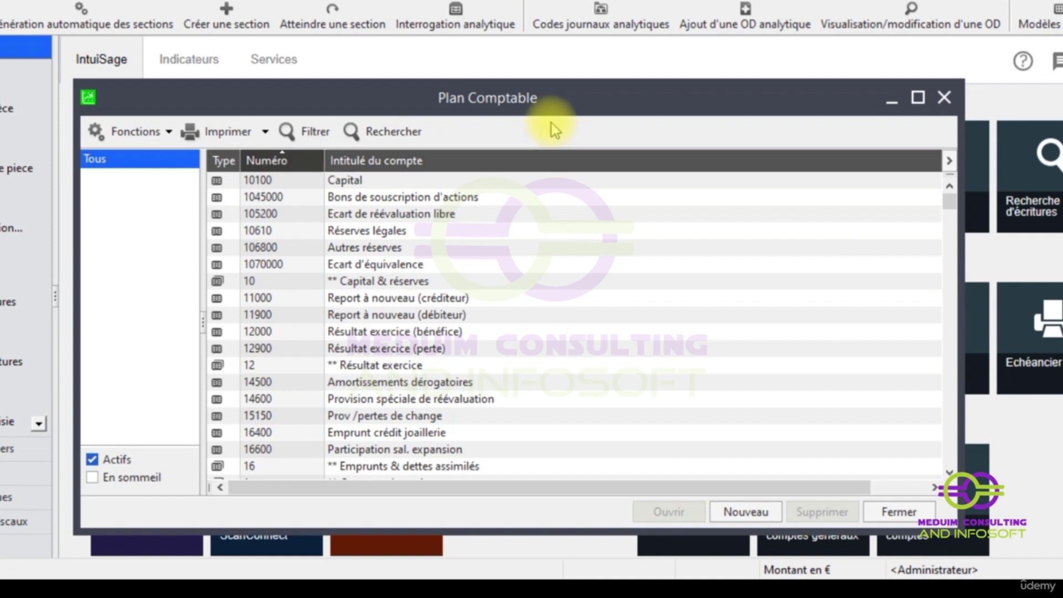
pyautogui.hotkey('shift', 'F4')
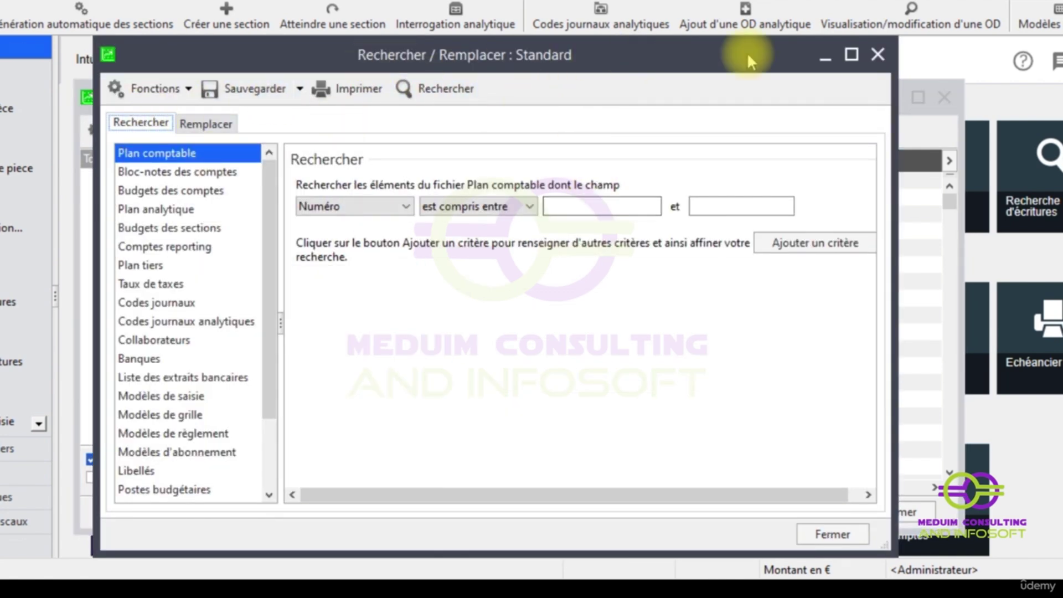
pyautogui.click(878, 56)
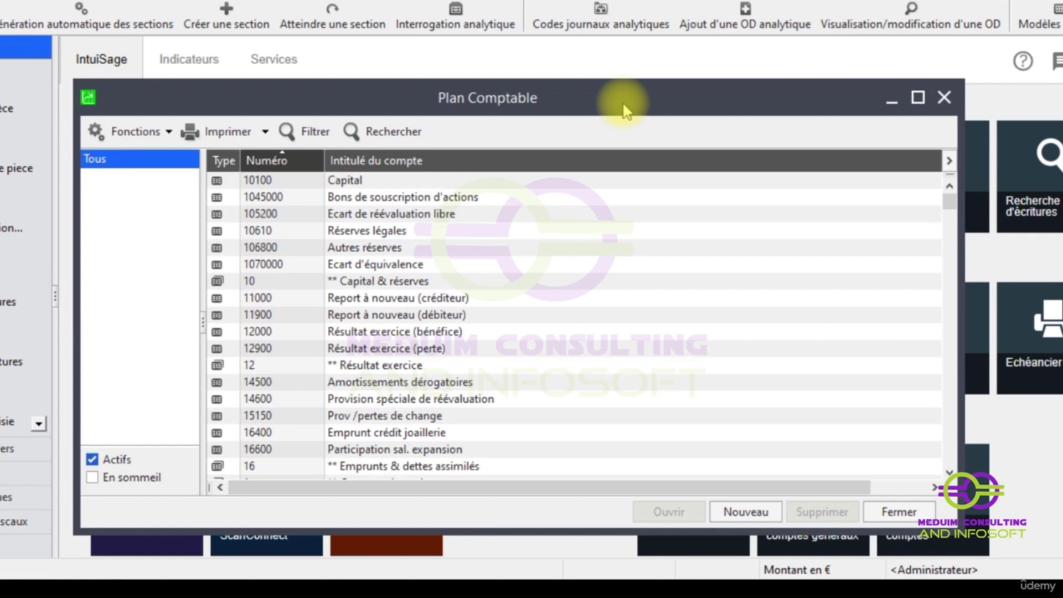
# - Hide the function bar of the Plan Comptable window and display it again, two times in a row
pyautogui.rightClick(503, 141)
pyautogui.click(531, 150)
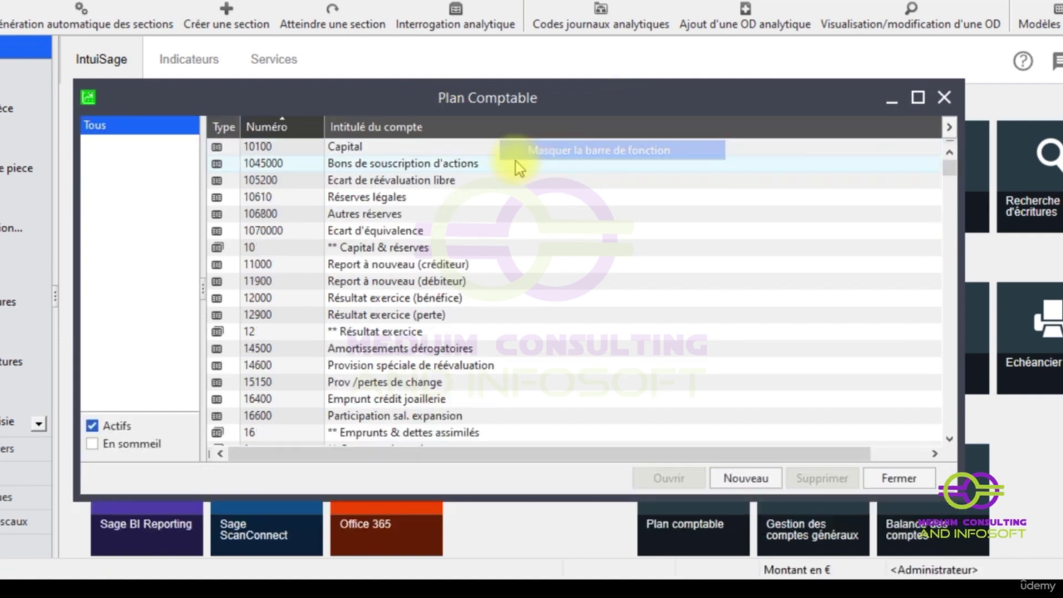
pyautogui.rightClick(489, 134)
pyautogui.click(398, 102)
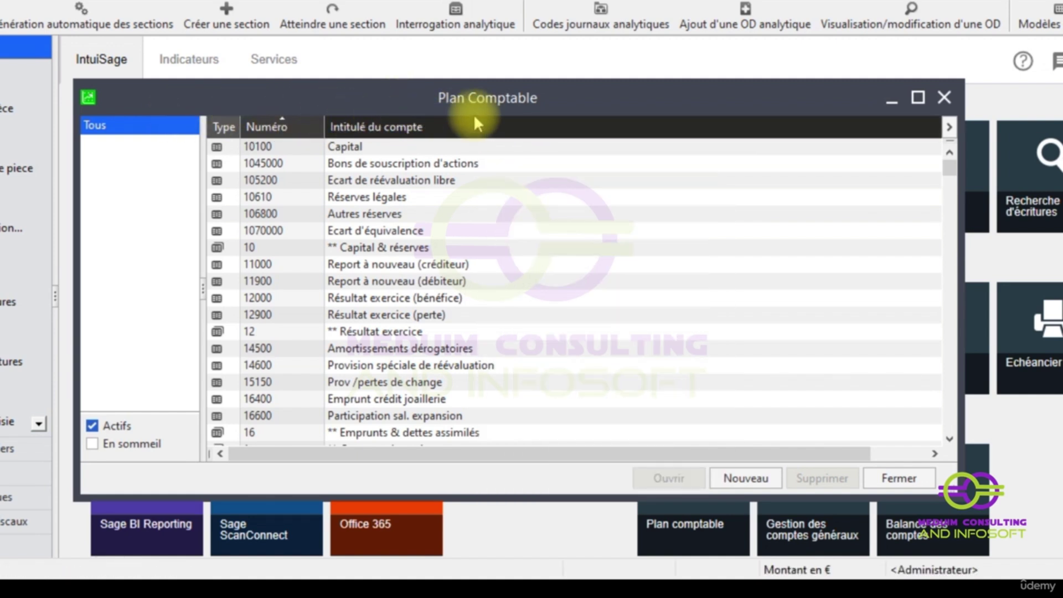
pyautogui.rightClick(795, 133)
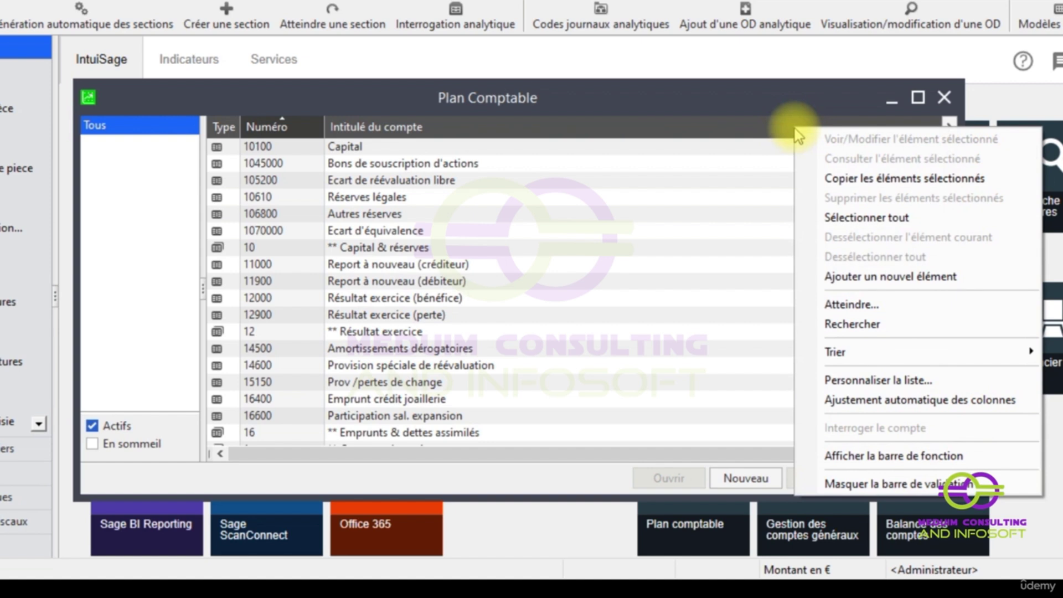
pyautogui.click(894, 457)
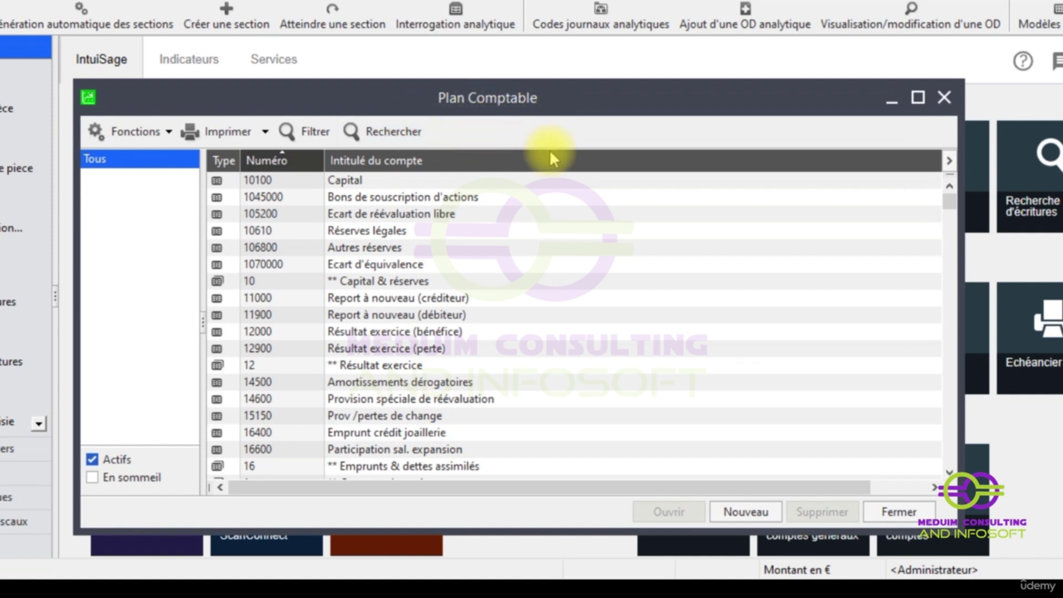
pyautogui.rightClick(481, 129)
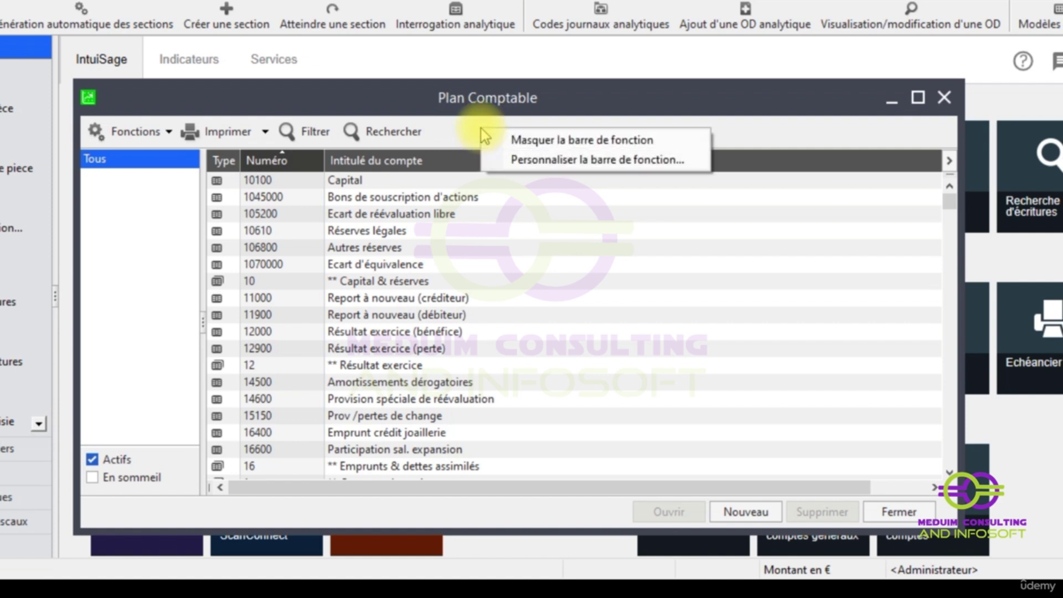
pyautogui.click(561, 142)
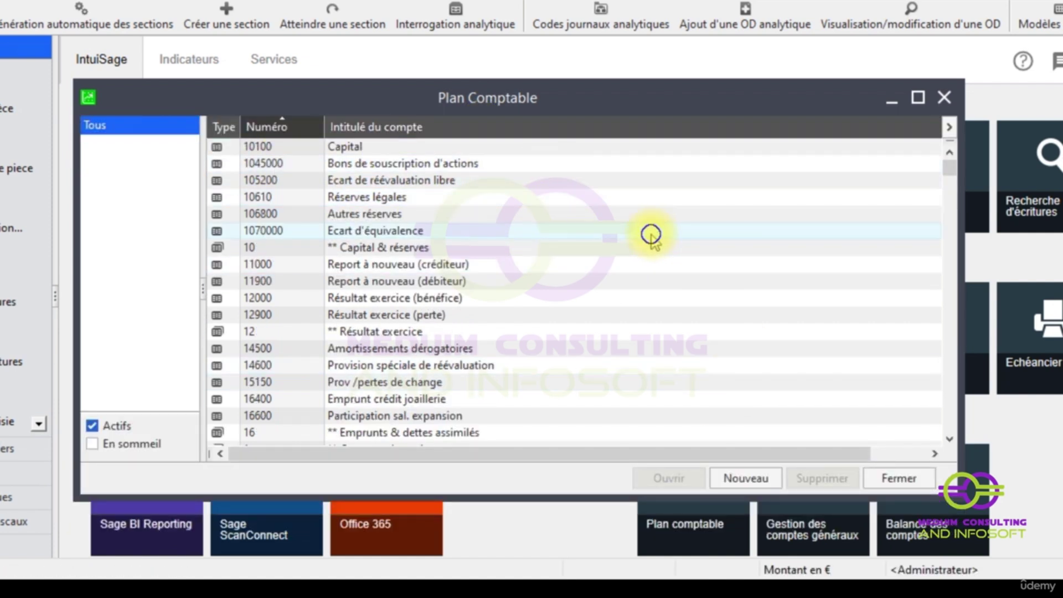
pyautogui.rightClick(651, 235)
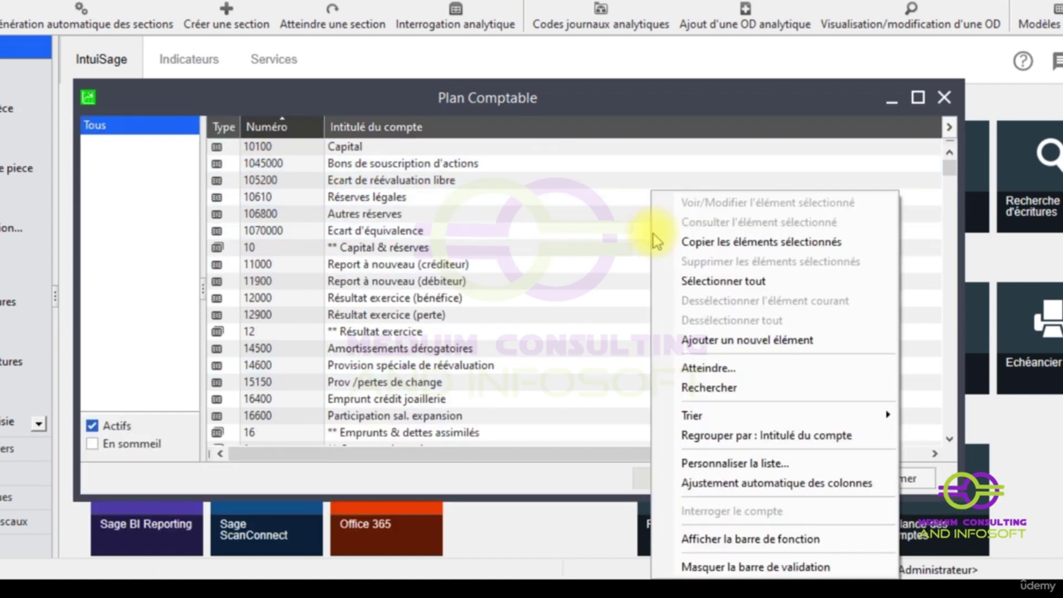
pyautogui.click(789, 540)
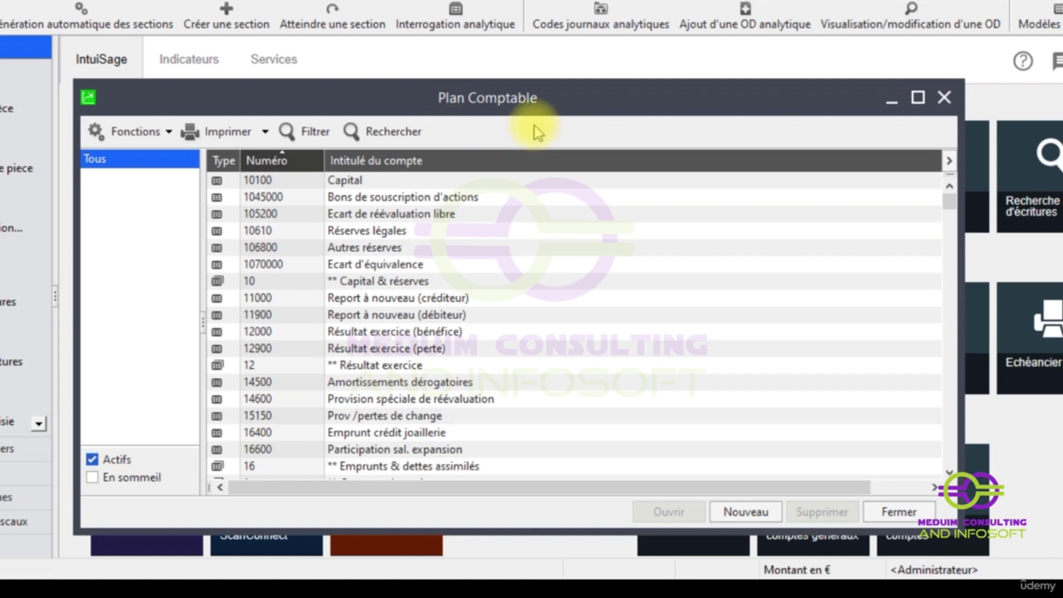
# - Customize the function bar of the Plan Comptable window by adding the Liste des comptes généraux command to it
pyautogui.rightClick(487, 128)
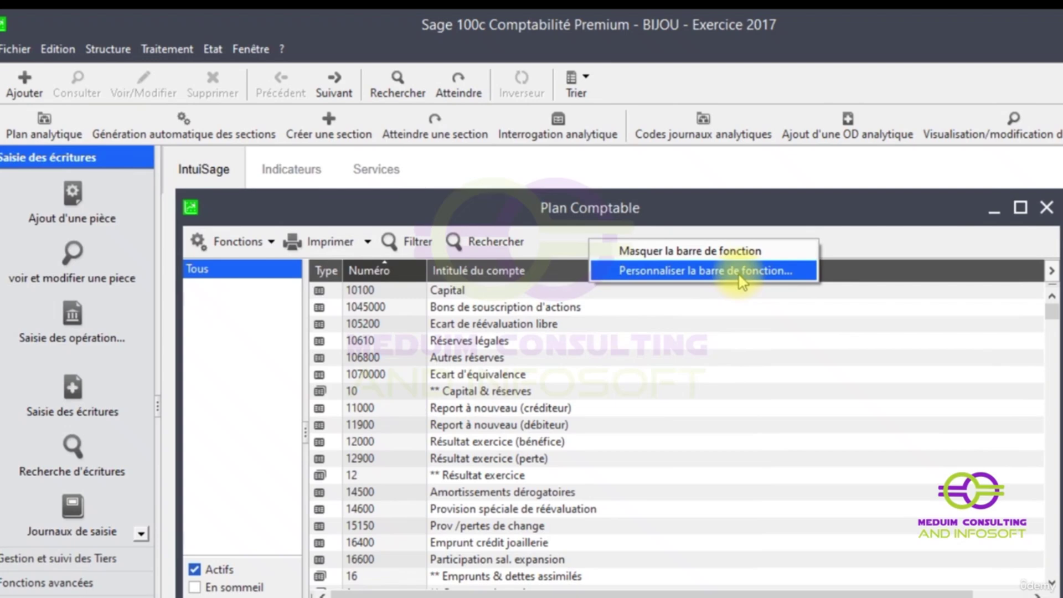
pyautogui.click(590, 163)
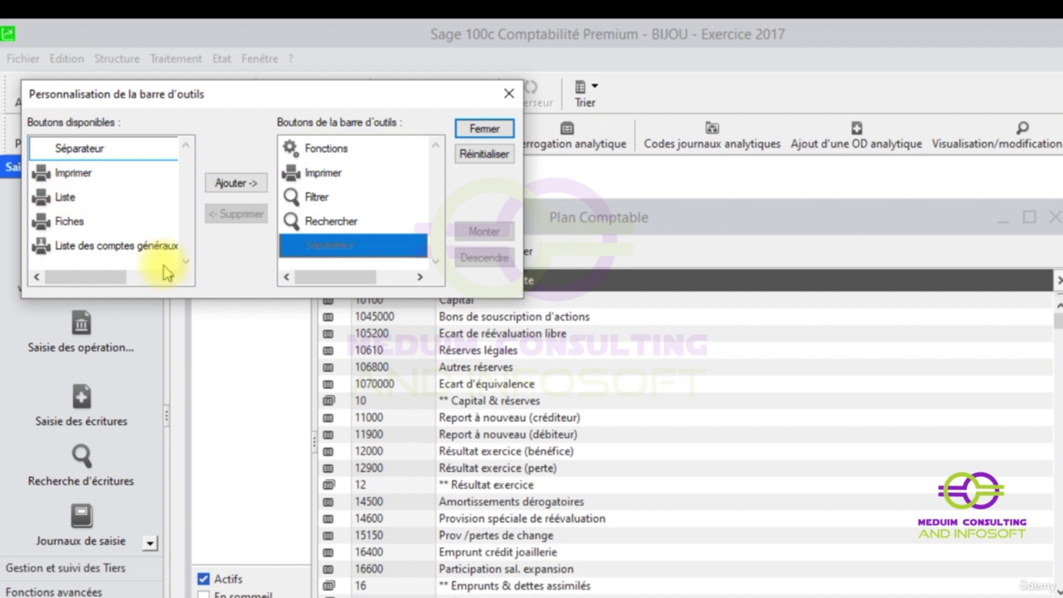
pyautogui.click(78, 249)
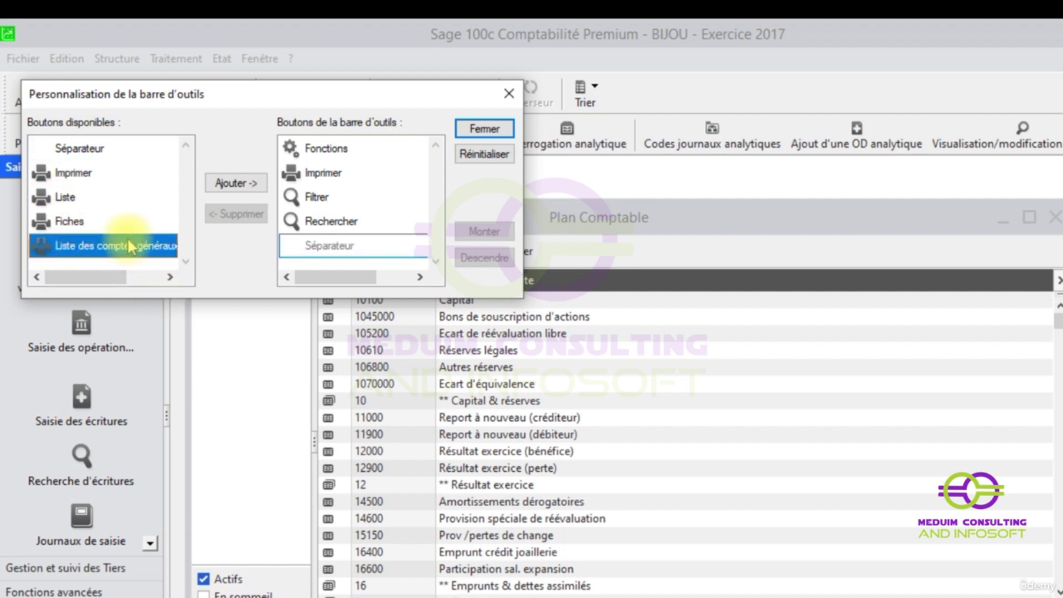
pyautogui.click(233, 188)
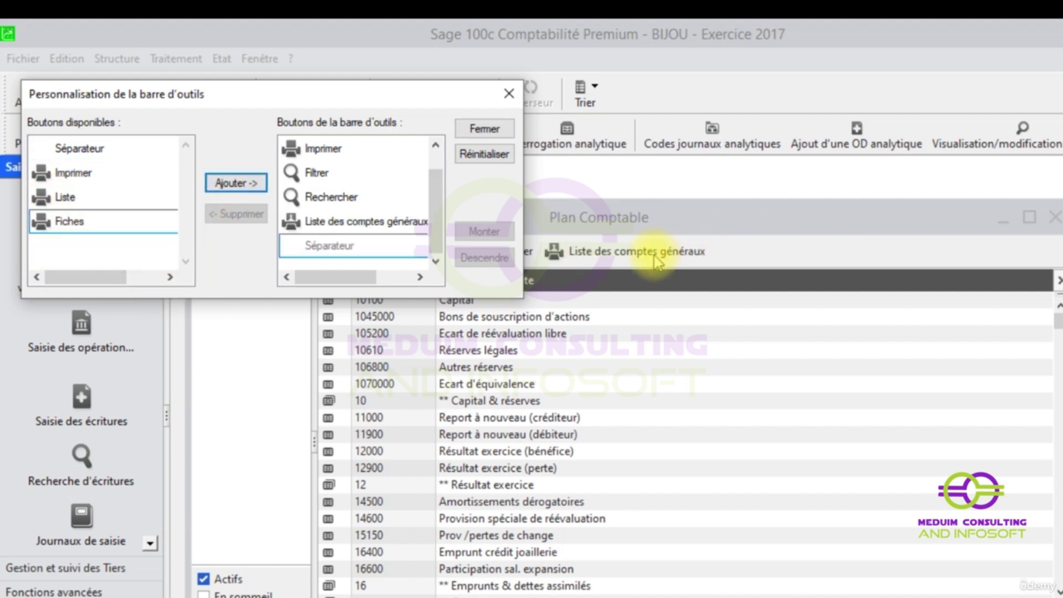
pyautogui.click(500, 131)
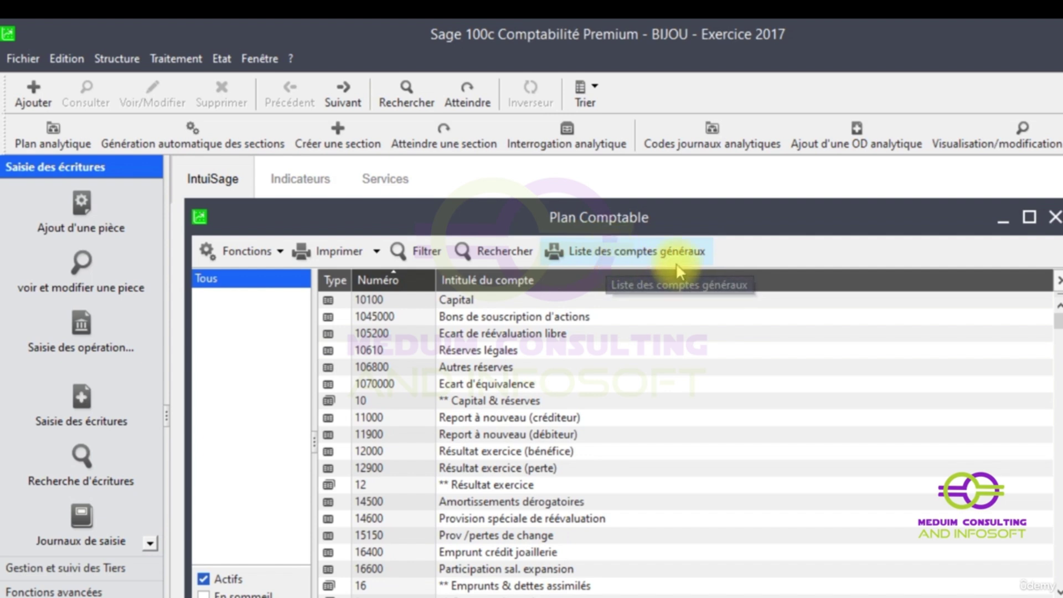
# - Launch Liste des comptes généraux for Type Tous with Classement N° compte, and cancel the selection of a layout model
pyautogui.click(616, 252)
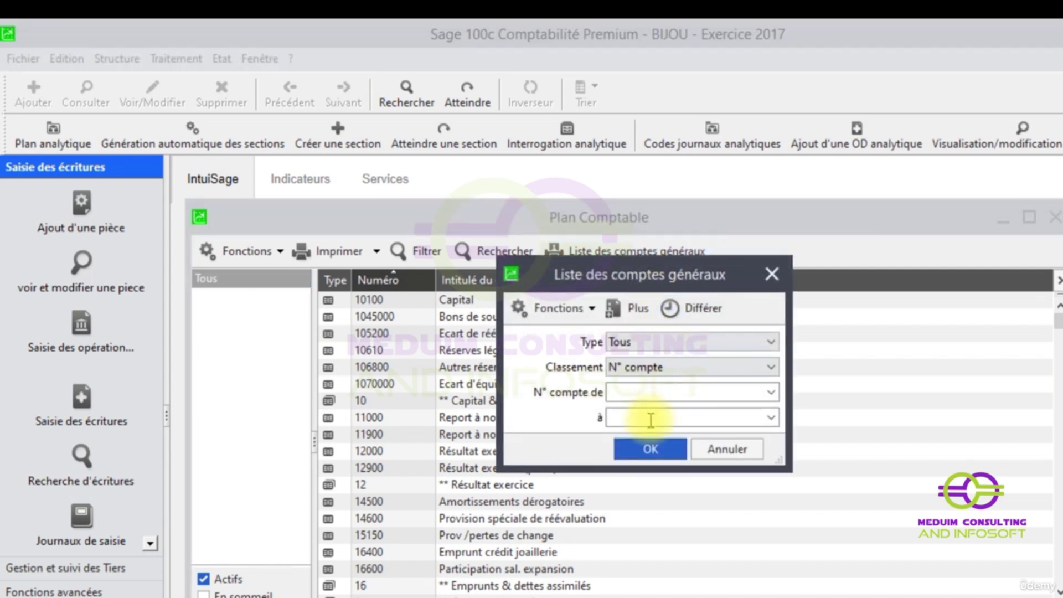
pyautogui.click(646, 450)
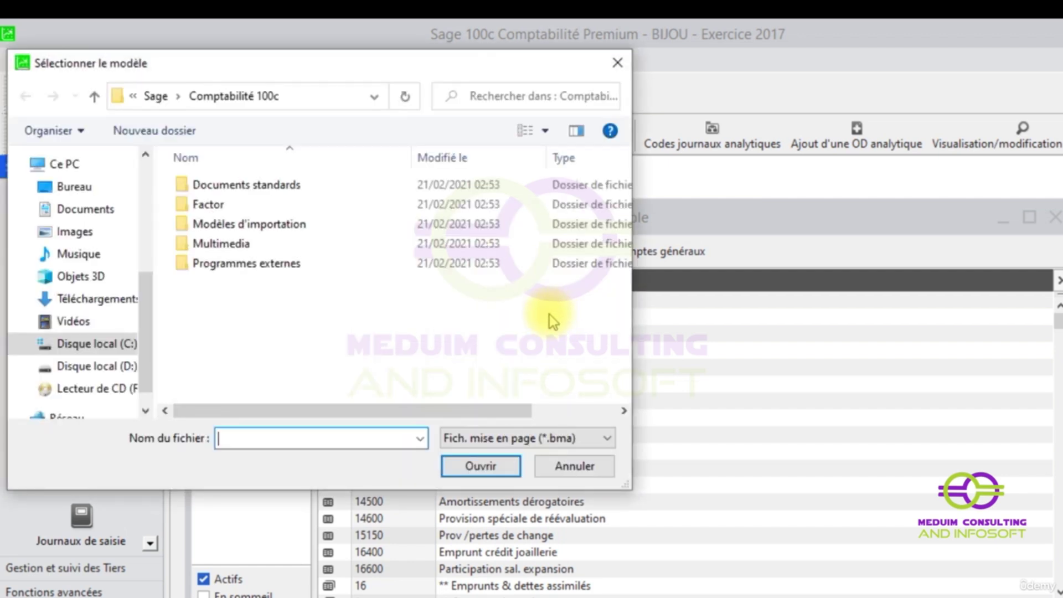
pyautogui.click(616, 65)
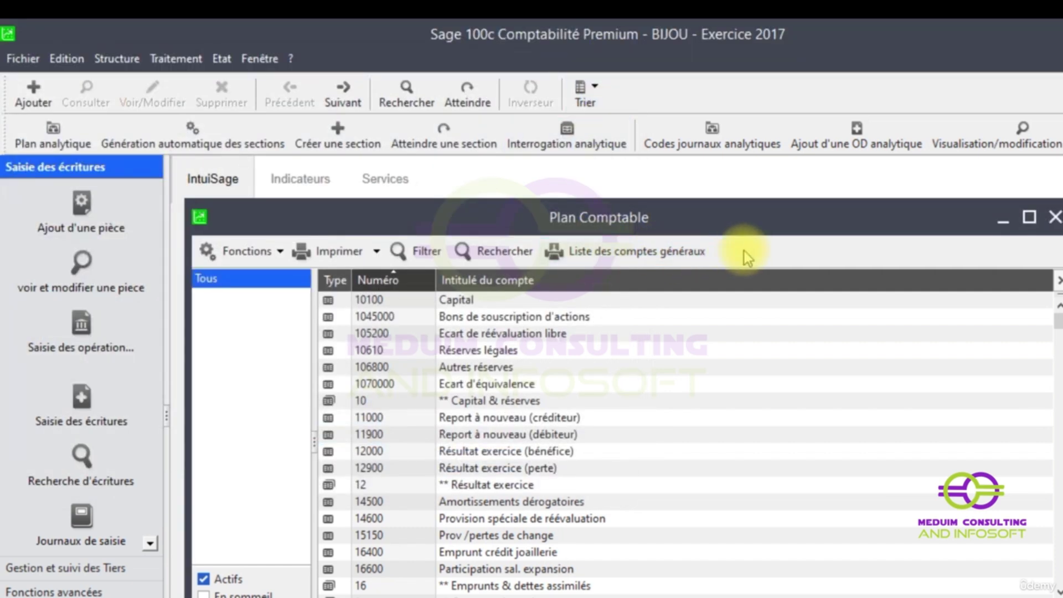
# - Remove the Liste des comptes généraux command from the function bar of the Plan Comptable window
pyautogui.rightClick(748, 246)
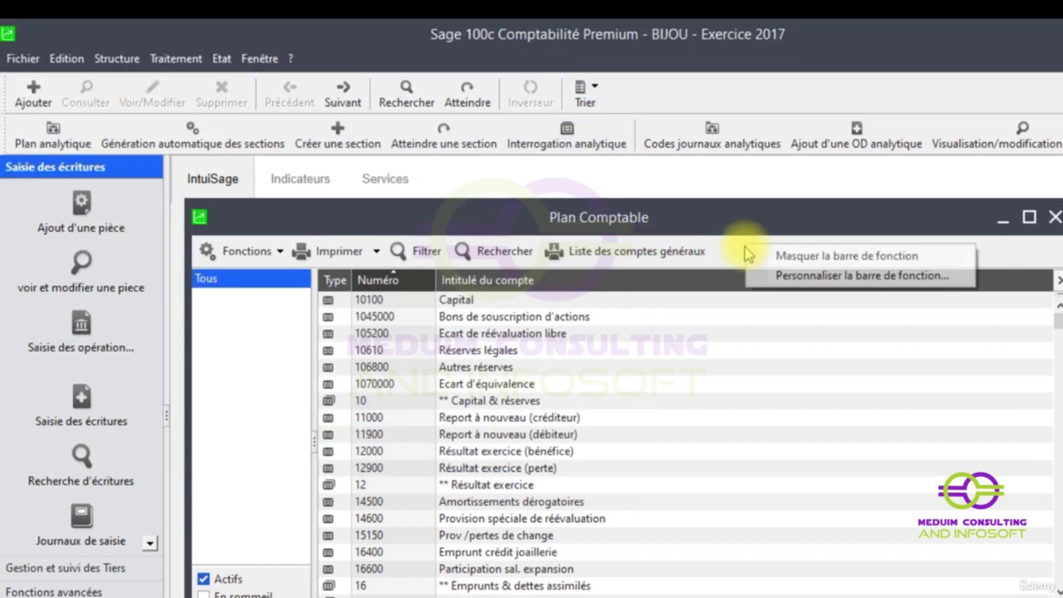
pyautogui.click(808, 276)
pyautogui.click(378, 221)
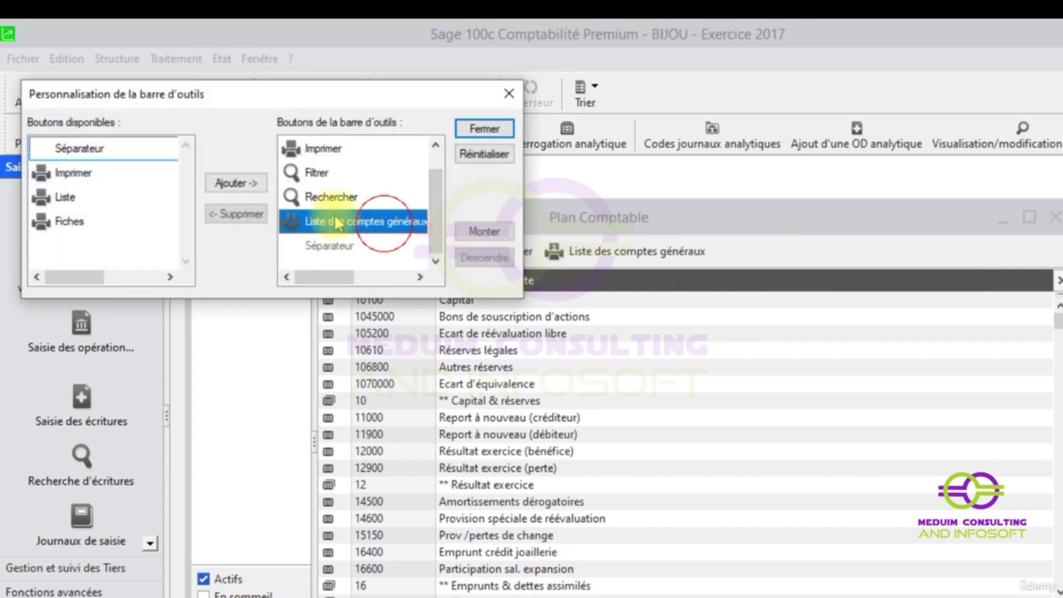
pyautogui.click(238, 215)
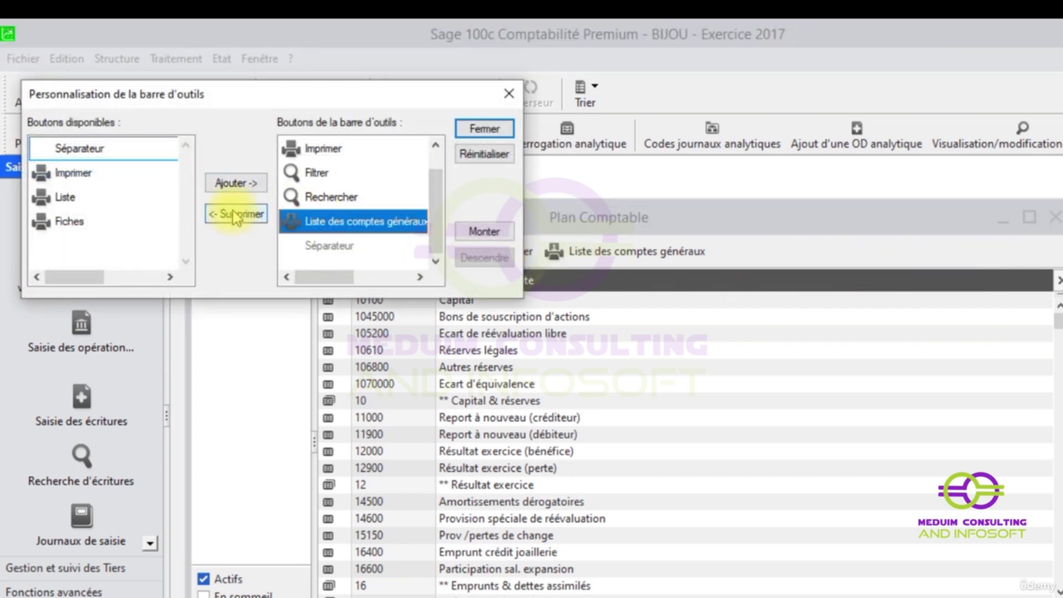
pyautogui.click(481, 132)
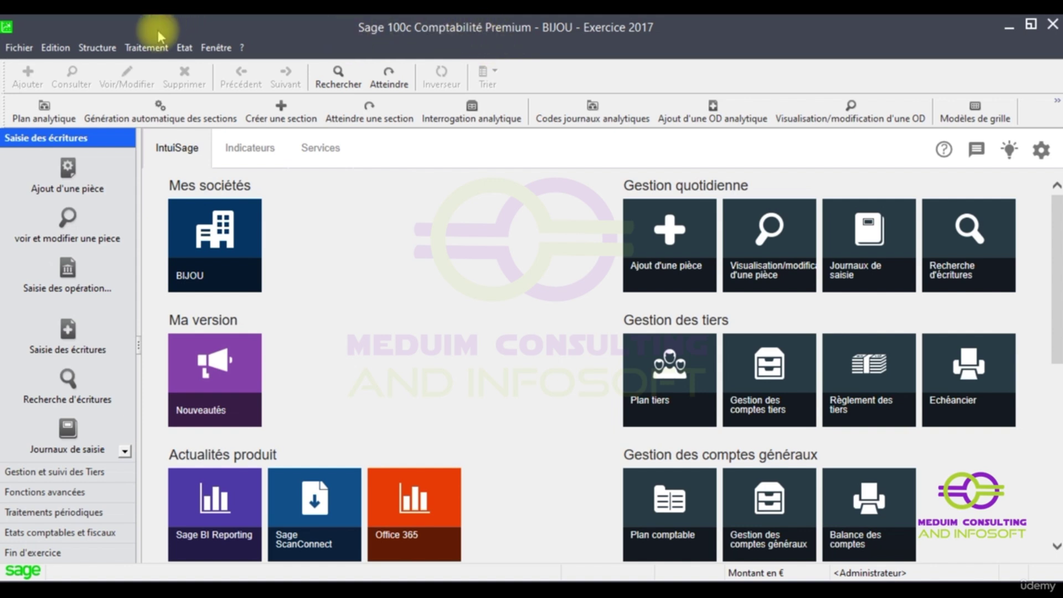
# - Open the Achats journal (code ACH) for the period janv.17 from the Journaux de saisie list
pyautogui.click(148, 53)
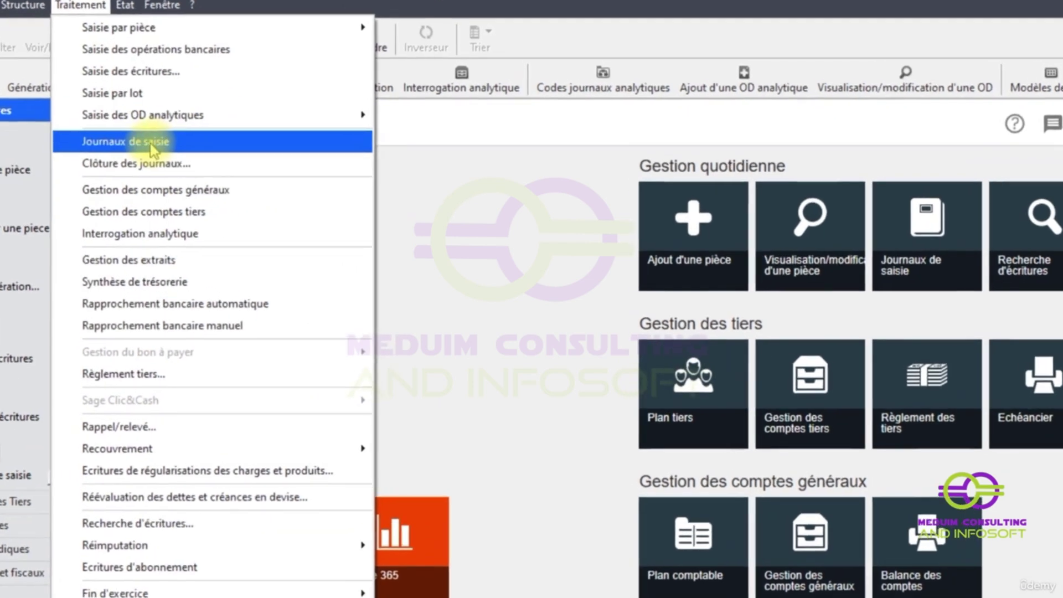
pyautogui.click(185, 164)
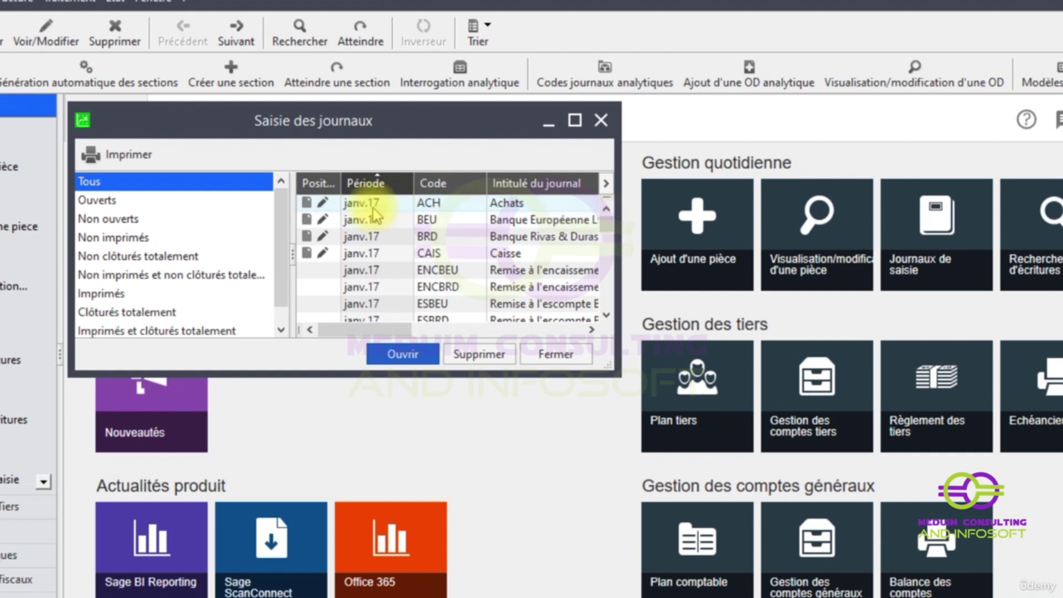
pyautogui.doubleClick(345, 203)
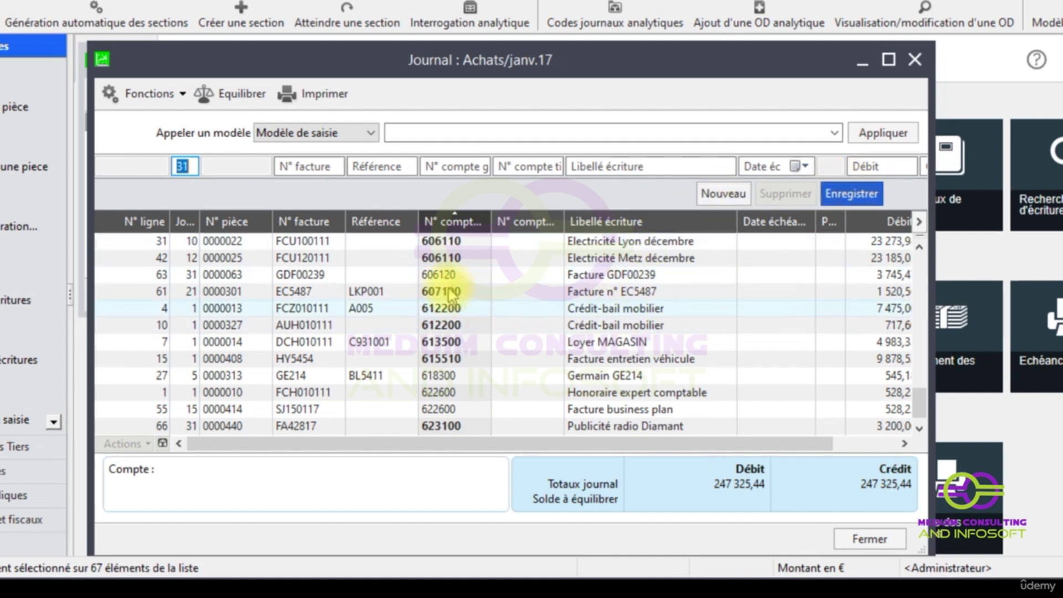
# - Save the Electricité Lyon décembre line of the Achats journal, and start a new entry from the Electricité Metz décembre line
pyautogui.click(452, 242)
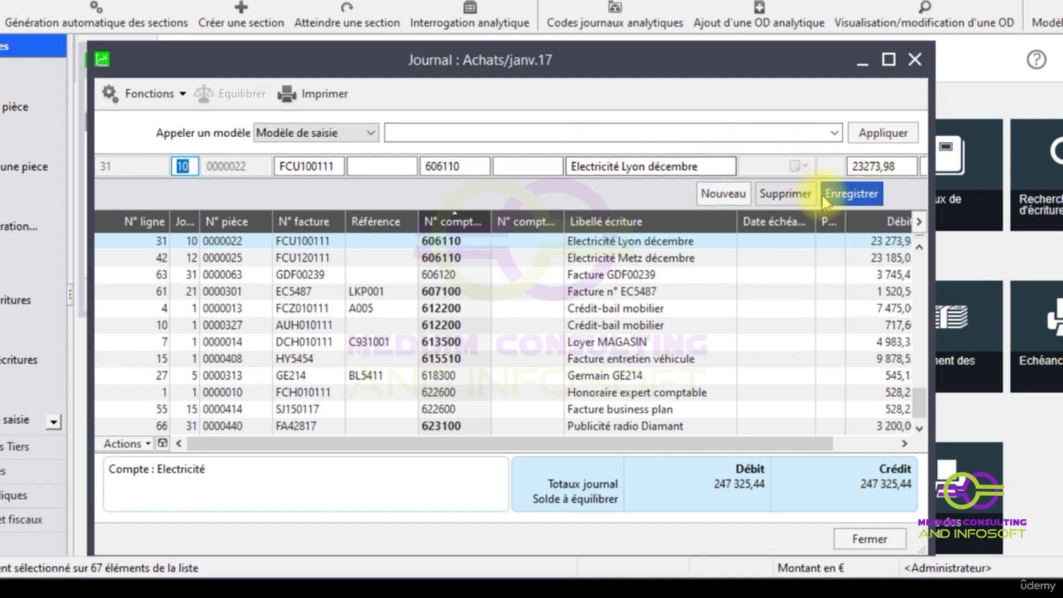
pyautogui.click(851, 195)
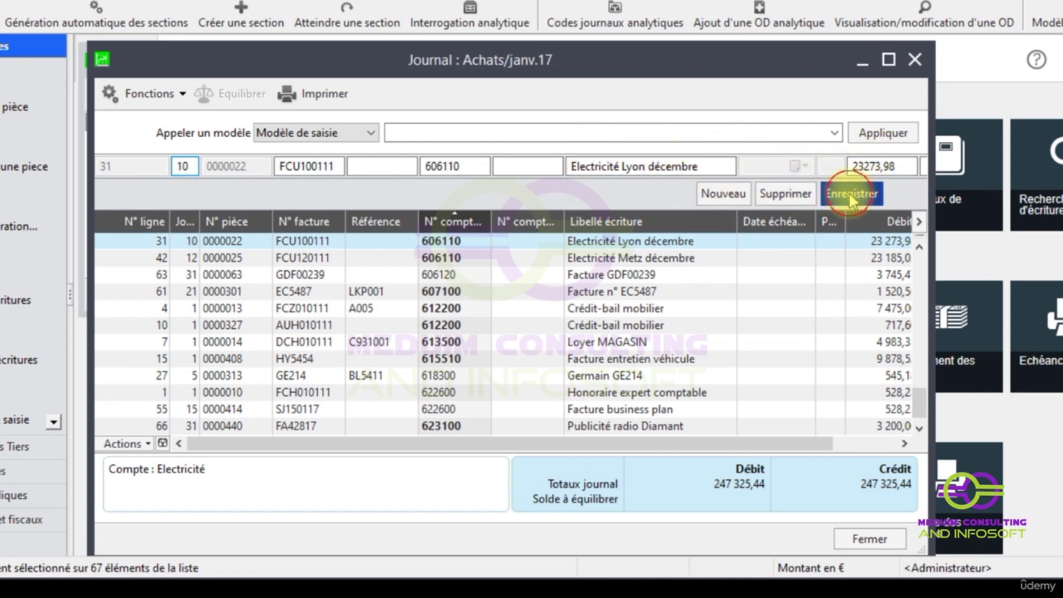
pyautogui.click(561, 258)
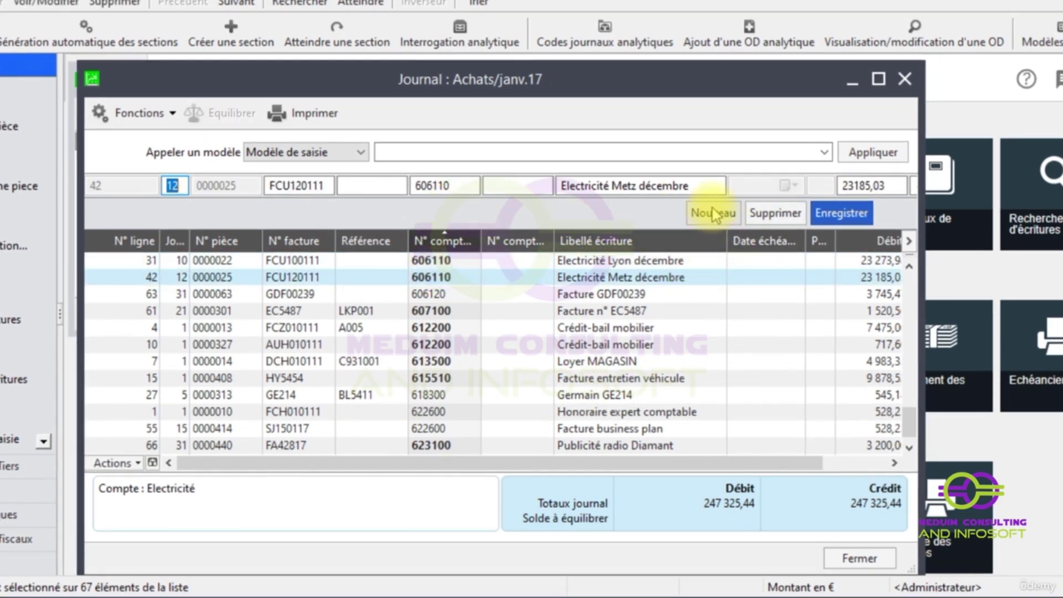
pyautogui.click(714, 214)
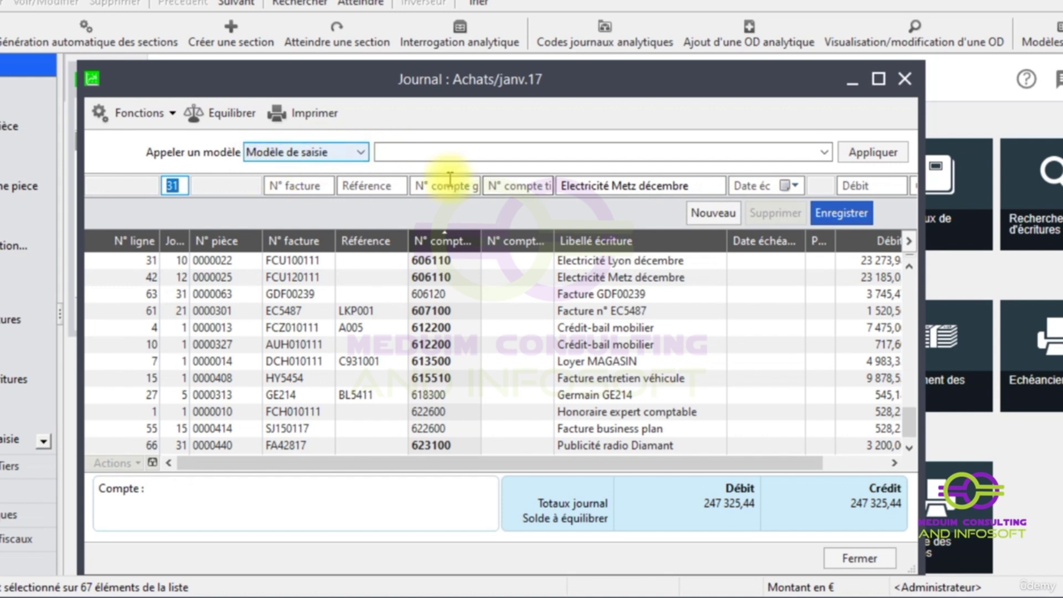
# - Request deletion of the Electricité Lyon décembre line in the Achats journal and decline the confirmation
pyautogui.click(435, 263)
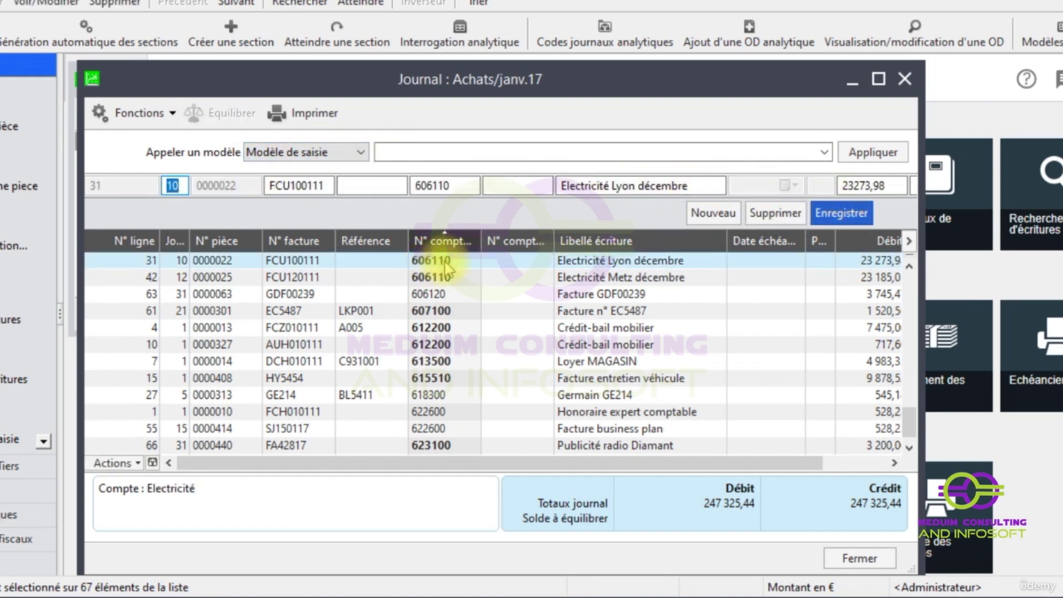
pyautogui.click(781, 214)
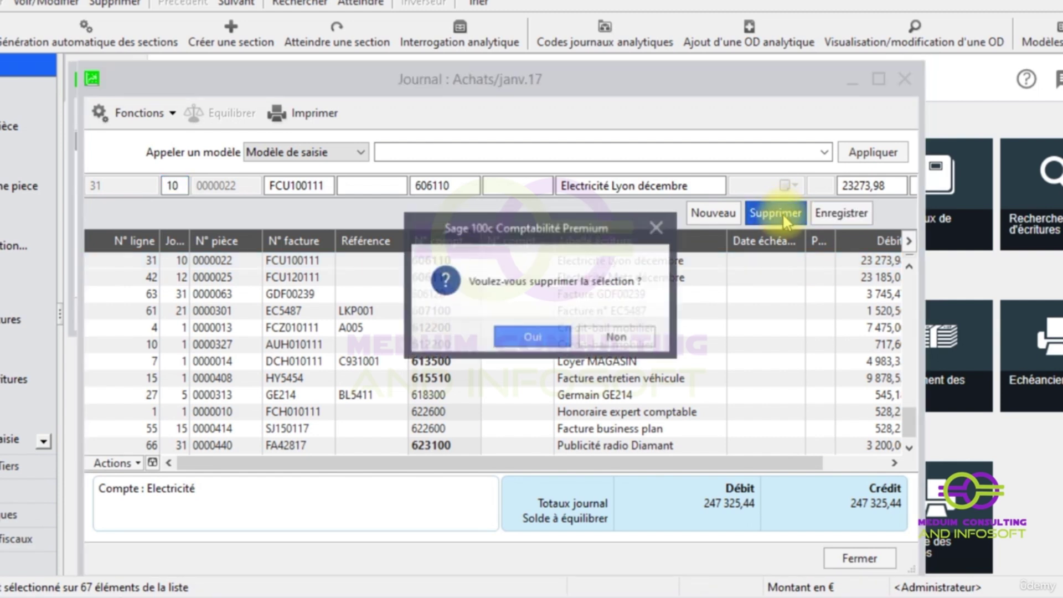
pyautogui.click(613, 339)
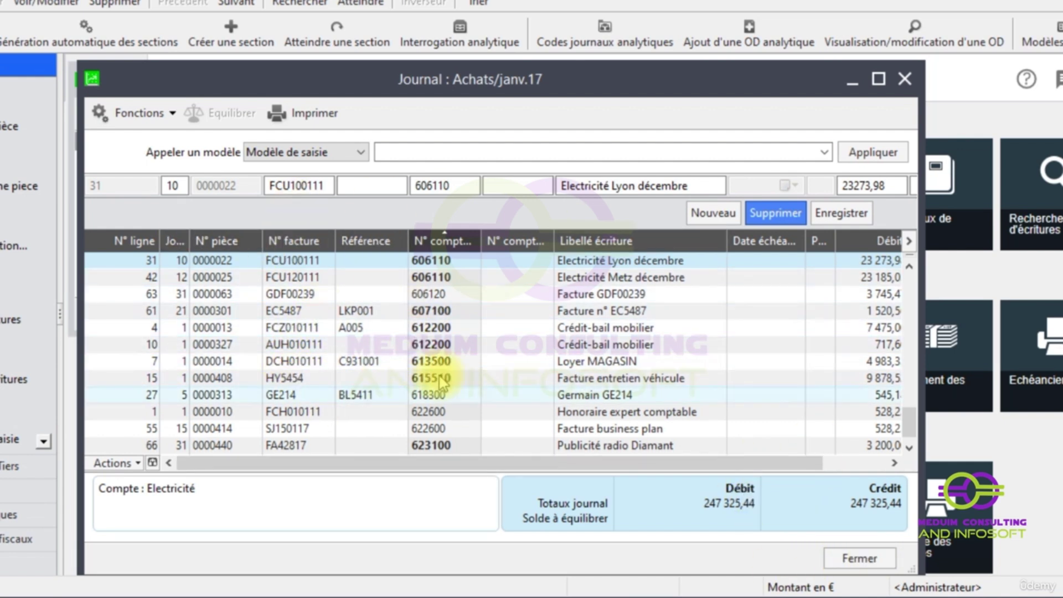
# - Reopen the Achats journal for janv.17, and hide and redisplay its bandeau de saisie bar
pyautogui.click(860, 558)
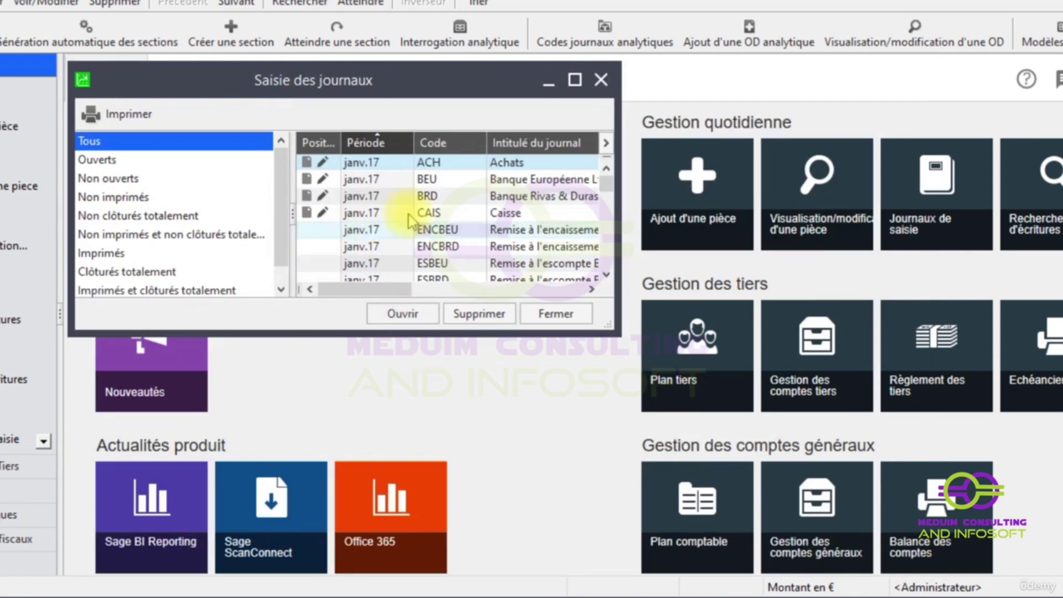
pyautogui.click(426, 162)
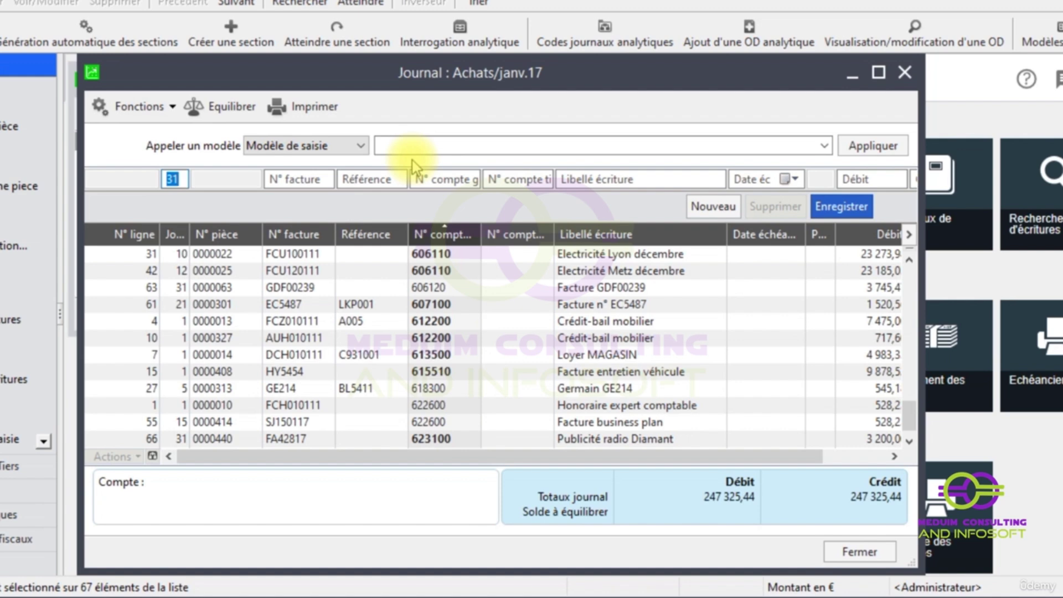
pyautogui.rightClick(550, 202)
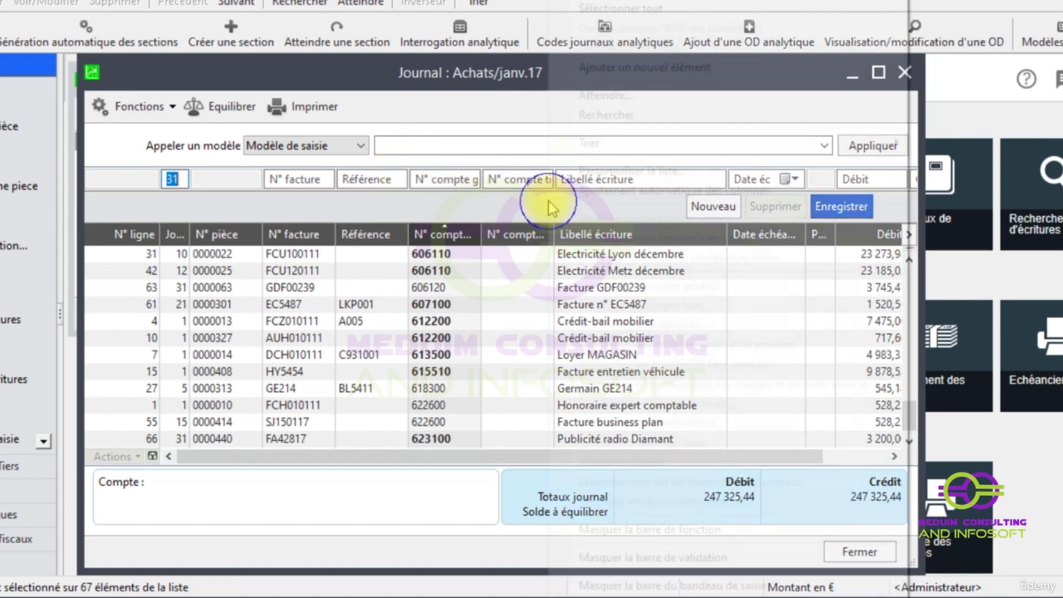
pyautogui.click(675, 586)
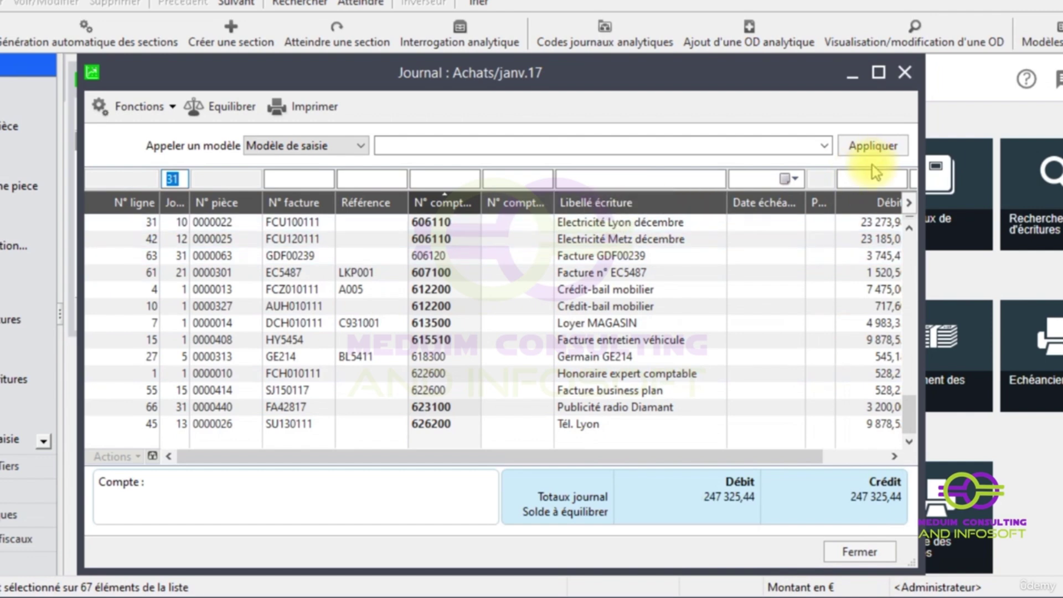
pyautogui.rightClick(470, 239)
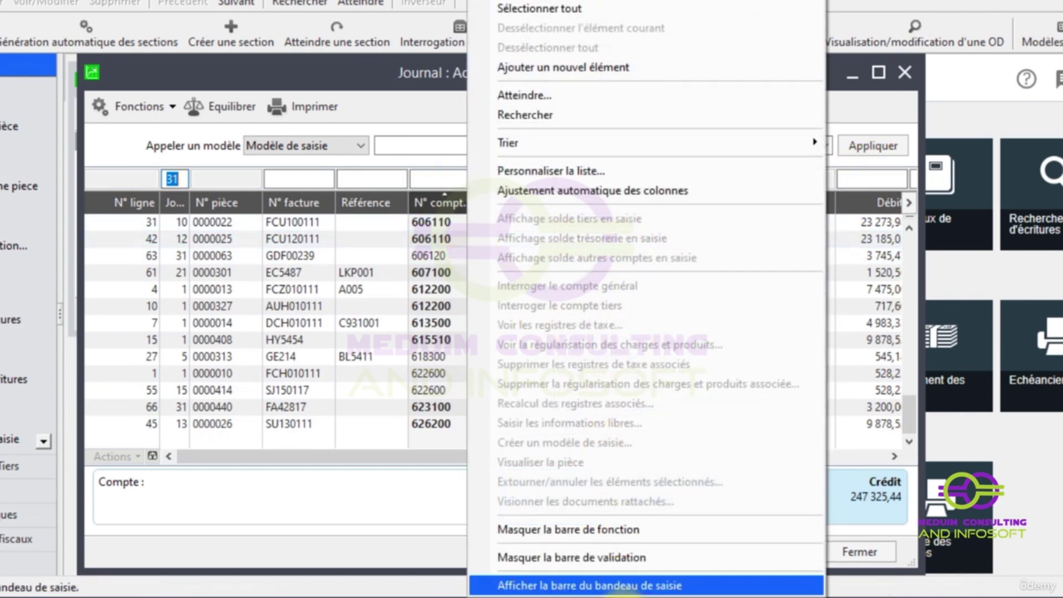
pyautogui.click(560, 586)
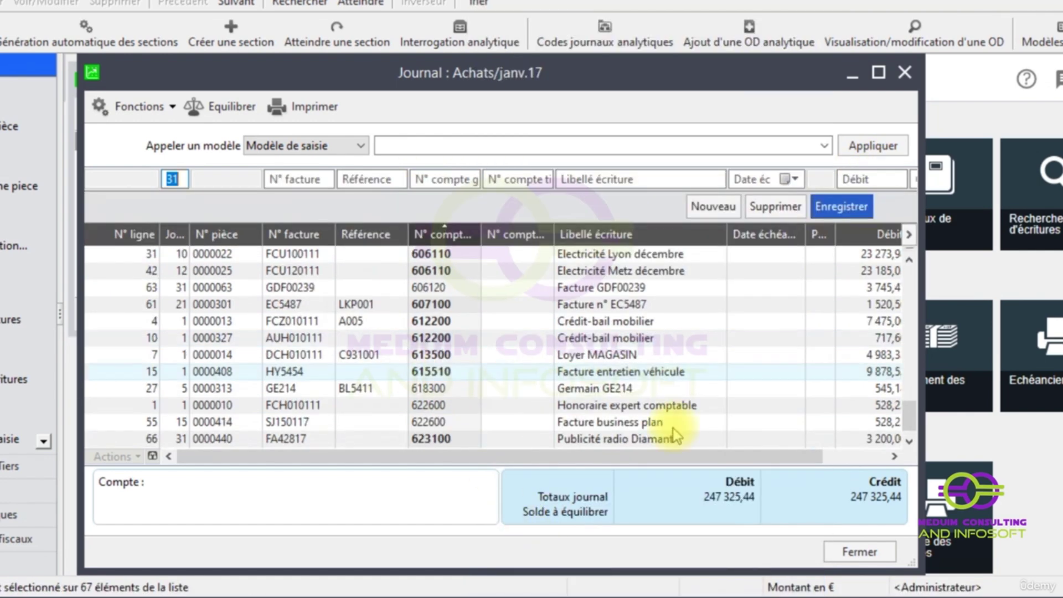
# - Hide the validation bar of the Achats journal window and display it again
pyautogui.rightClick(701, 543)
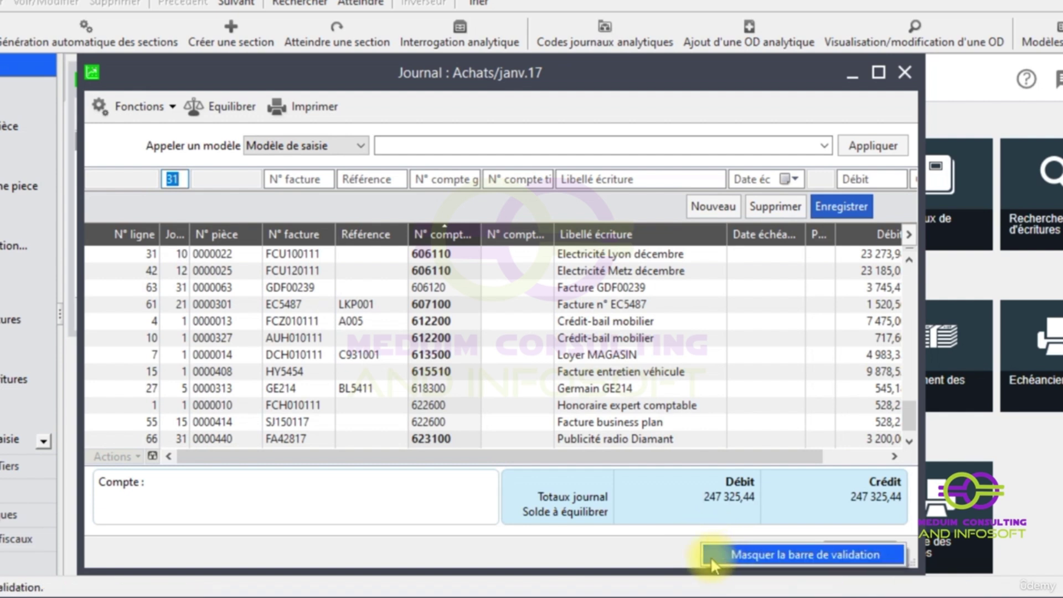
pyautogui.click(825, 563)
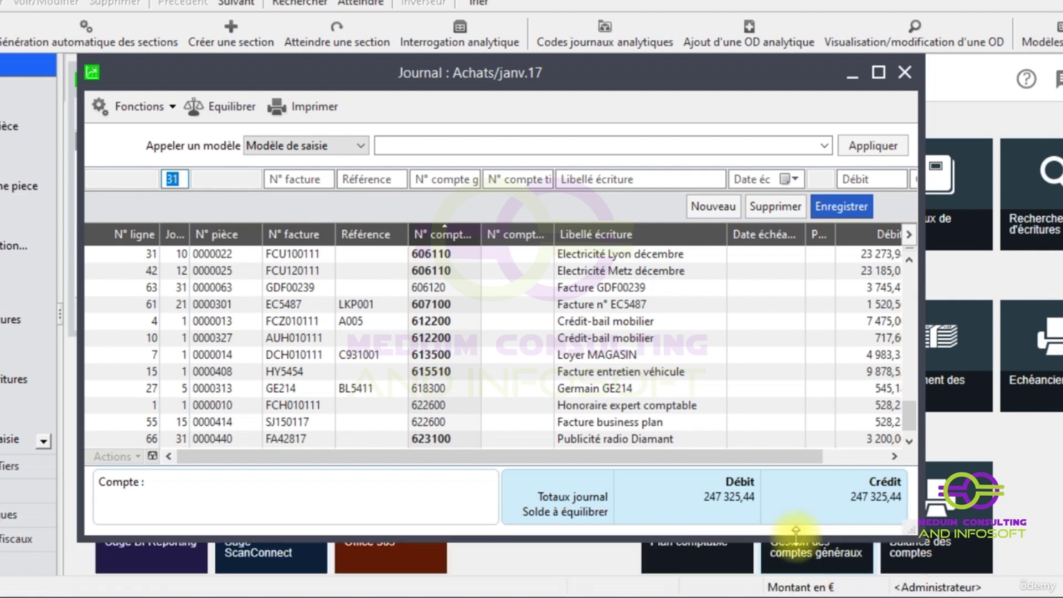
pyautogui.rightClick(675, 529)
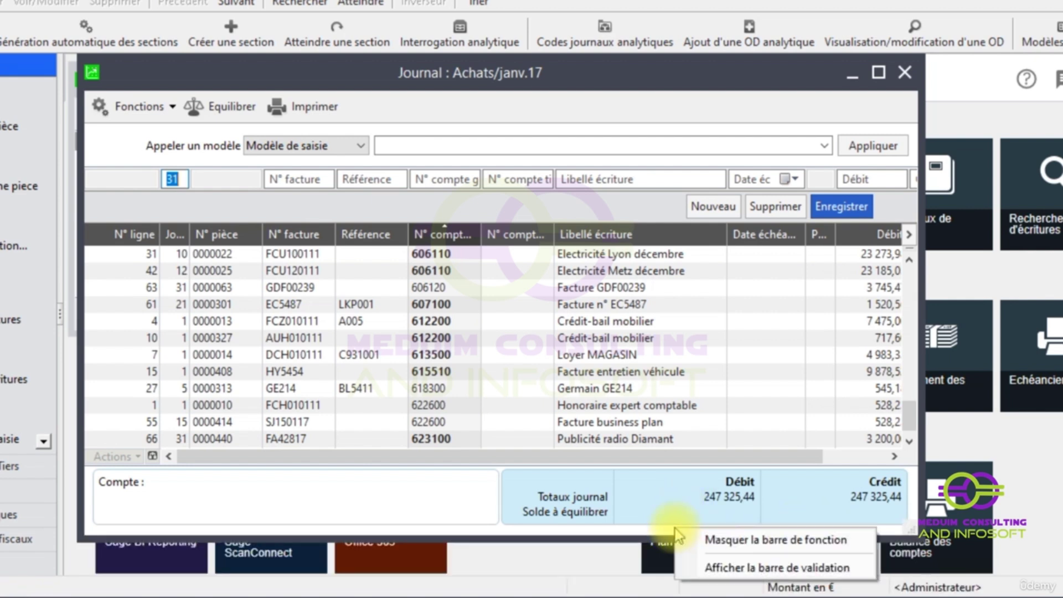
pyautogui.click(764, 568)
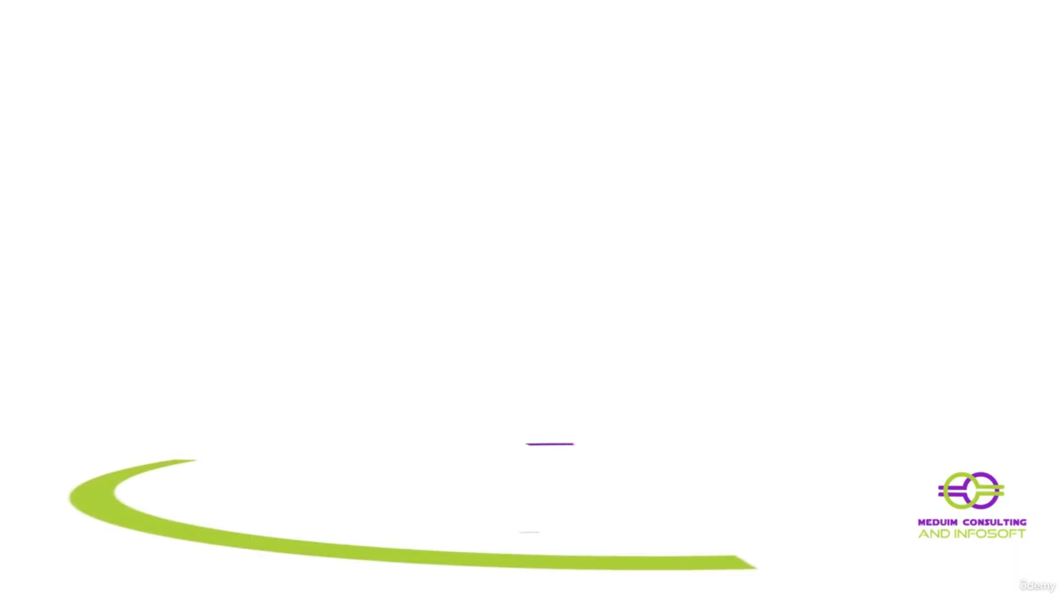